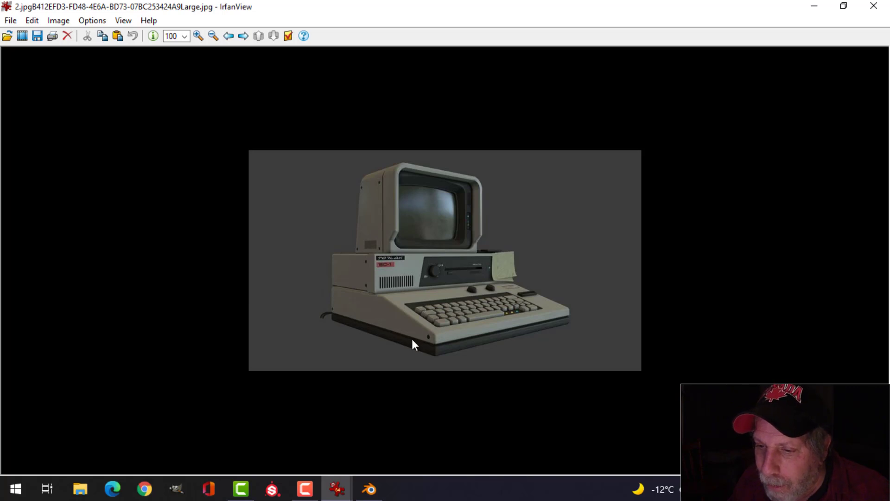
Examine the close-up reference photo of the computer in IrfanView and compare it with the front reference image in Blender
click(369, 489)
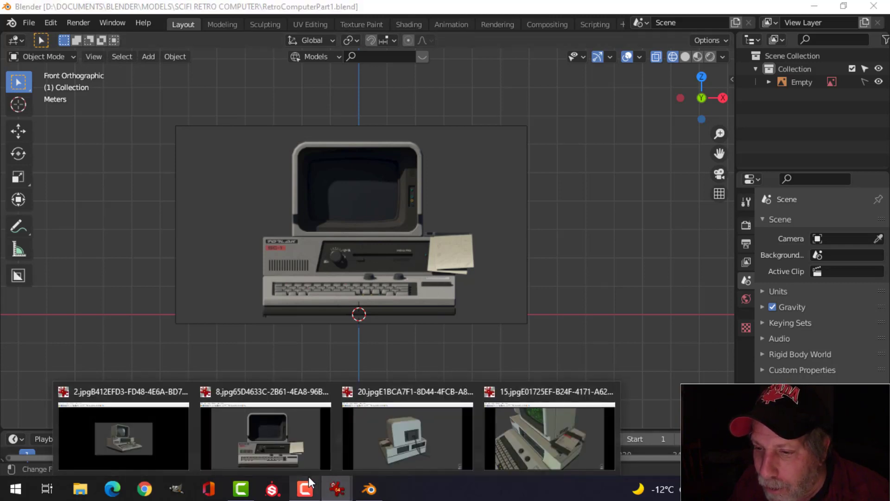
click(553, 444)
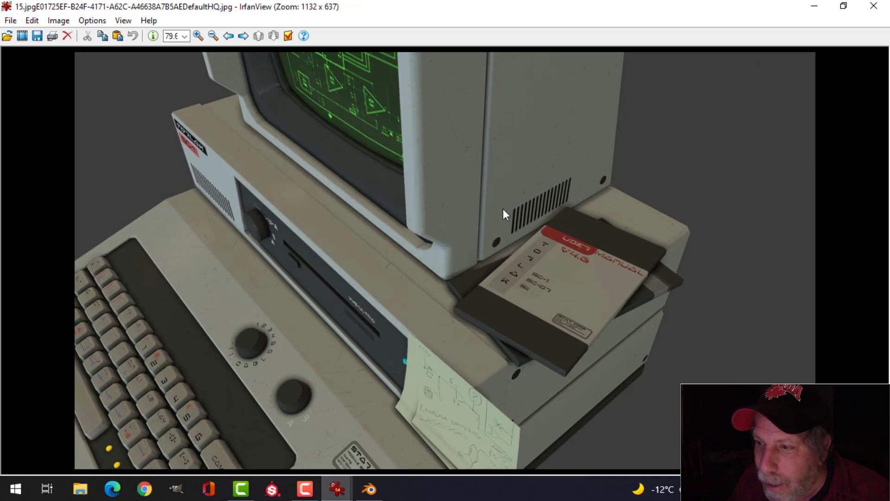
click(369, 489)
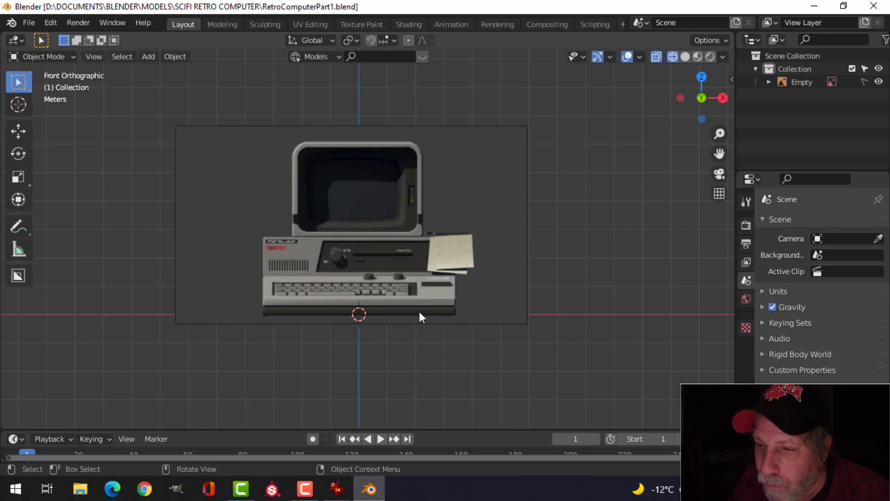
scroll(432, 320, up, 4)
scroll(432, 316, down, 1)
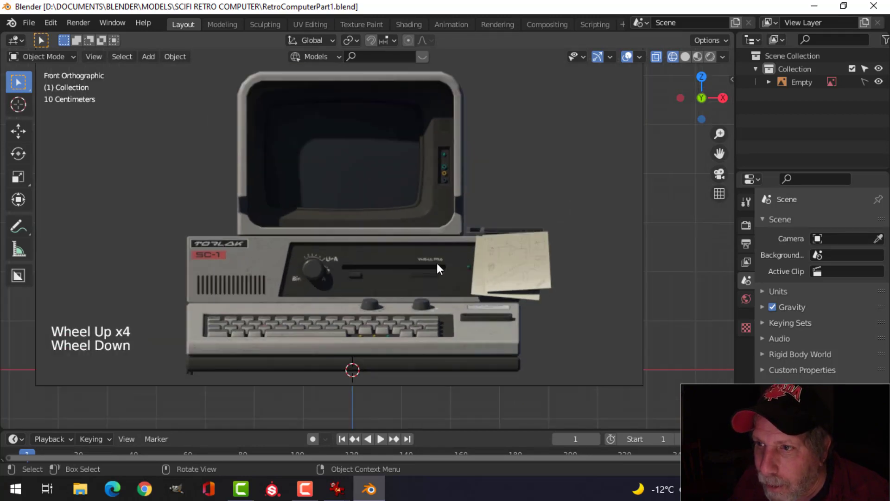
scroll(443, 228, down, 1)
scroll(413, 265, up, 1)
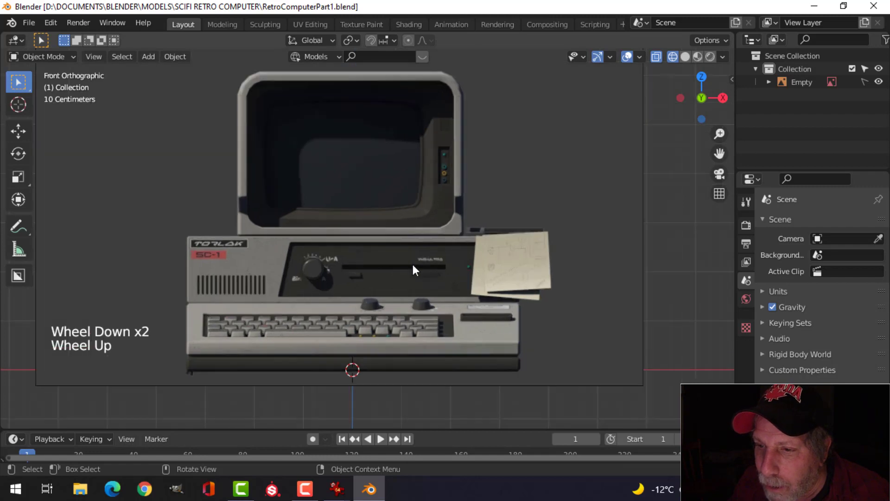
scroll(413, 266, down, 1)
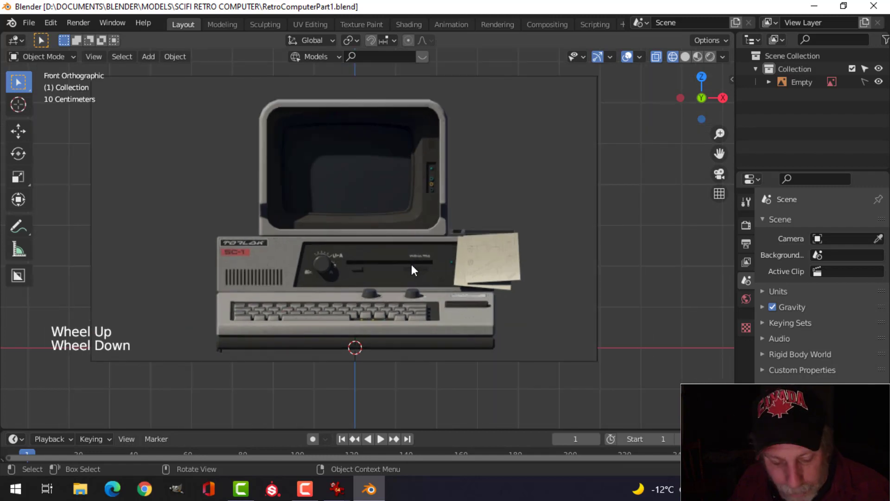
Add a plane and scale it along X to the width of the computer's base in the reference image
key(shift+a)
mouse_move(385, 182)
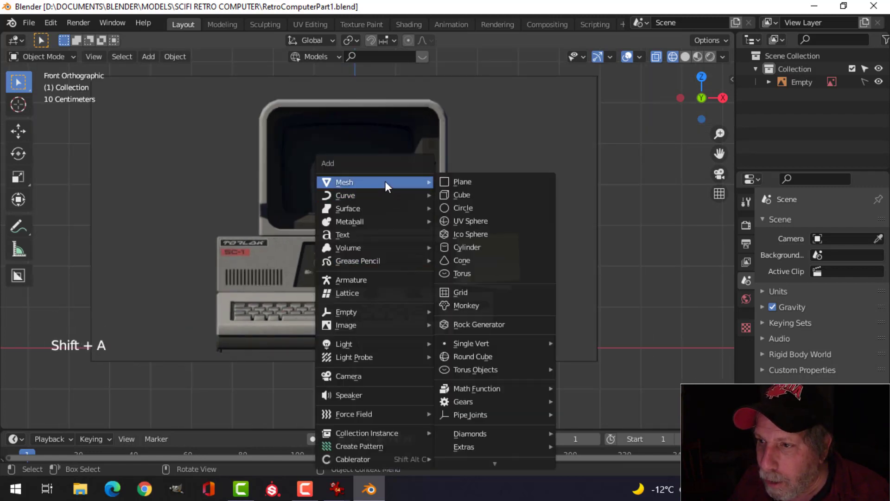
click(445, 181)
key(Tab)
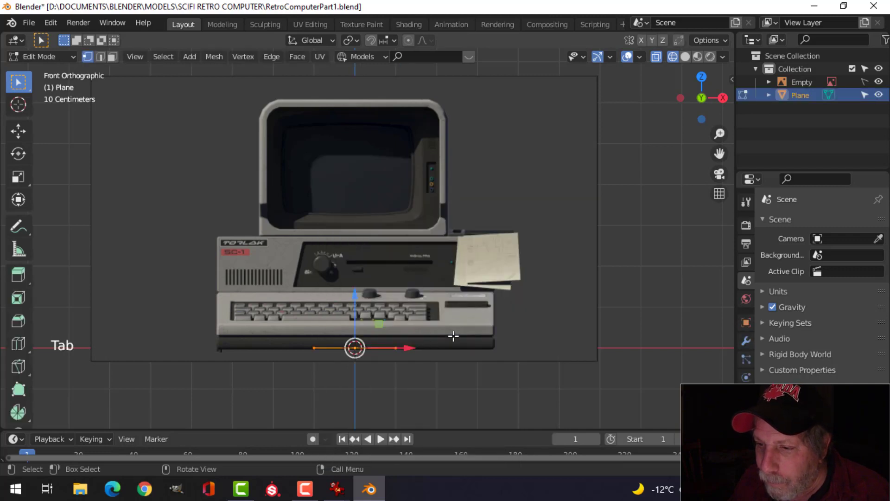
scroll(452, 335, up, 1)
key(s)
key(x)
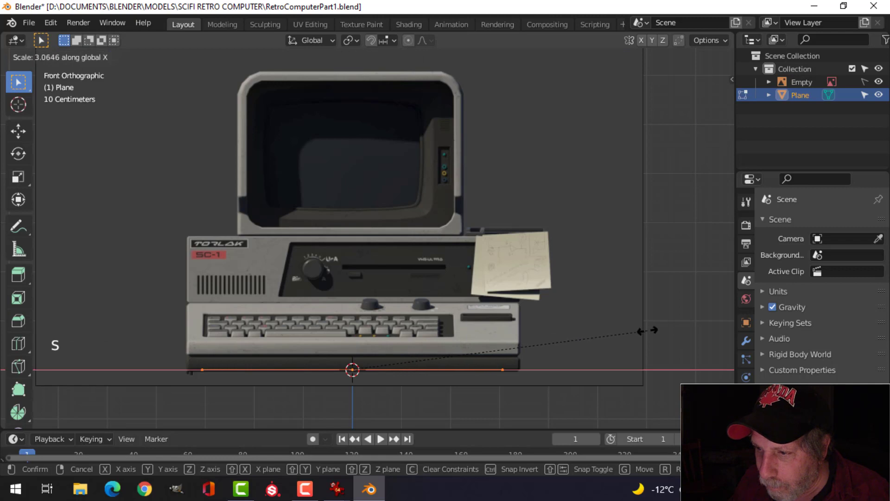
click(675, 328)
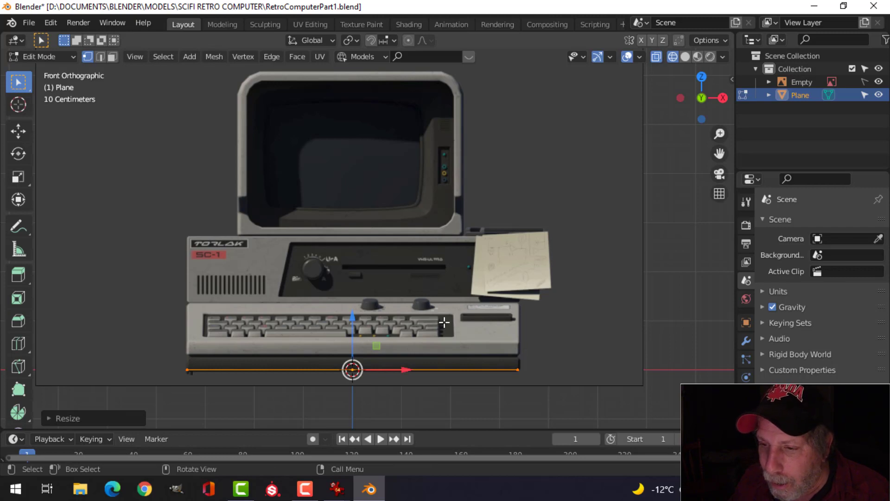
Extrude the plane upward about 0.29 m to match the dark base strip in the reference
key(e)
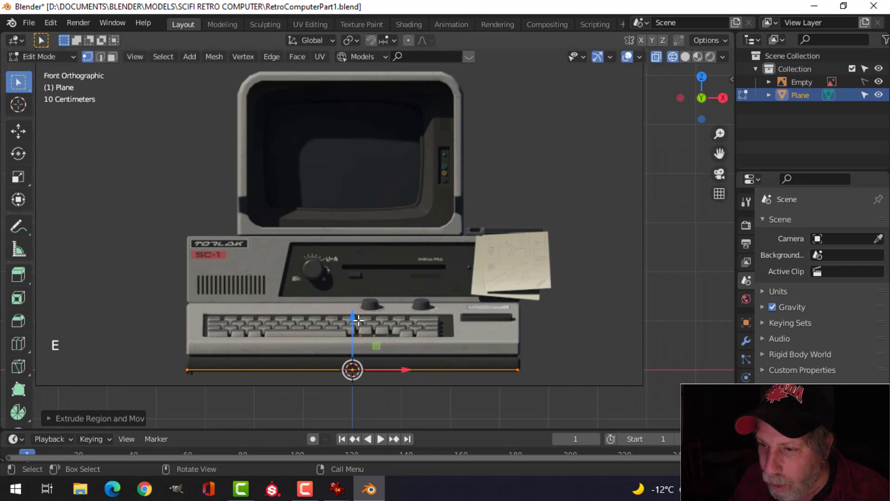
click(354, 313)
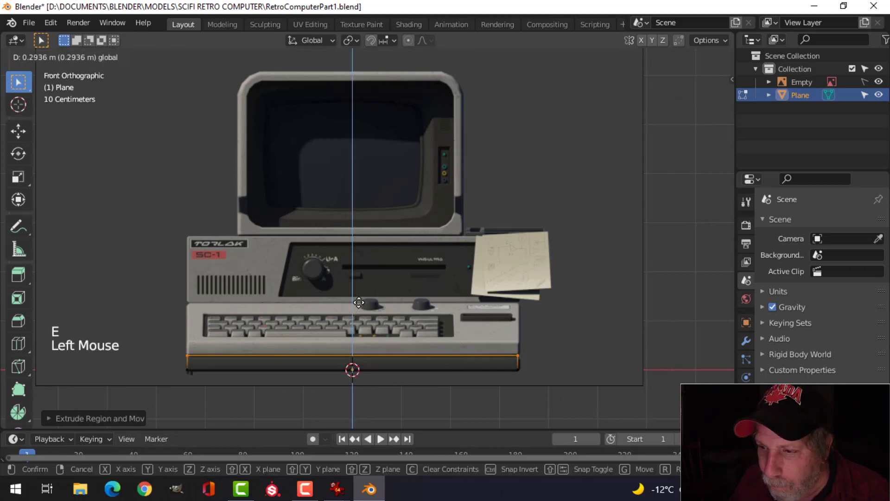
click(359, 302)
Move the base slab's back face backward along Y to deepen the slab, and switch to solid shading
middle_drag(531, 310, 445, 278)
key(alt+a)
key(3)
click(384, 276)
scroll(442, 293, down, 1)
scroll(443, 293, down, 1)
drag(429, 266, 482, 258)
mouse_move(393, 307)
middle_down()
mouse_move(465, 271)
mouse_move(524, 306)
mouse_move(394, 308)
mouse_move(536, 292)
mouse_move(540, 310)
mouse_move(441, 318)
mouse_move(318, 308)
mouse_move(344, 291)
mouse_move(423, 302)
mouse_move(411, 296)
mouse_move(442, 294)
mouse_move(351, 299)
middle_up()
key(Tab)
key(z)
Add a Bevel modifier to the base slab with 3 segments and an amount of 0.02 m
middle_click(462, 296)
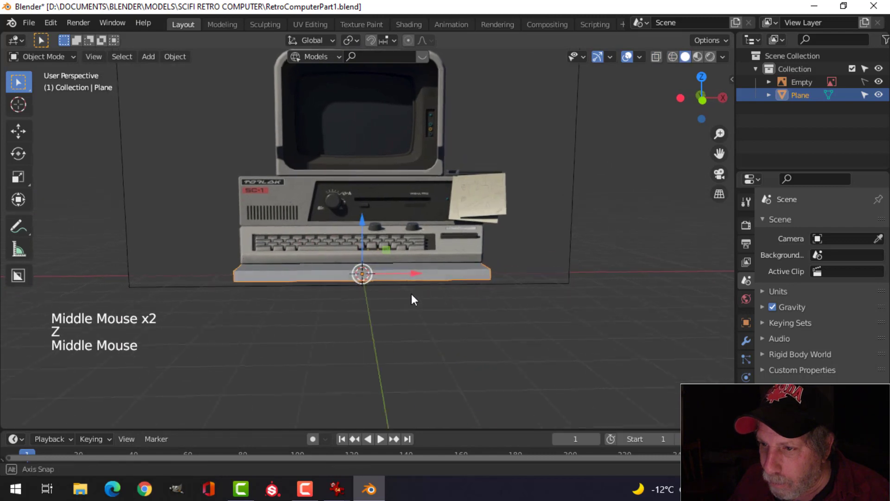
key(KP_1)
scroll(410, 293, up, 2)
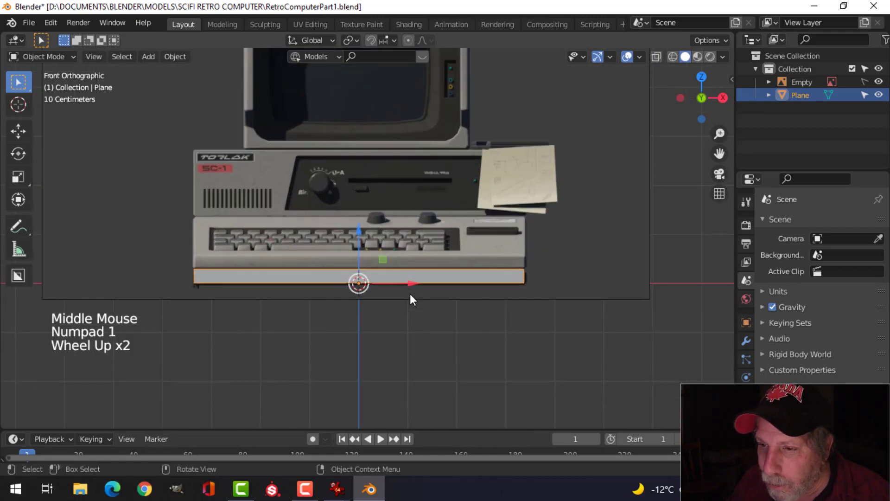
click(746, 339)
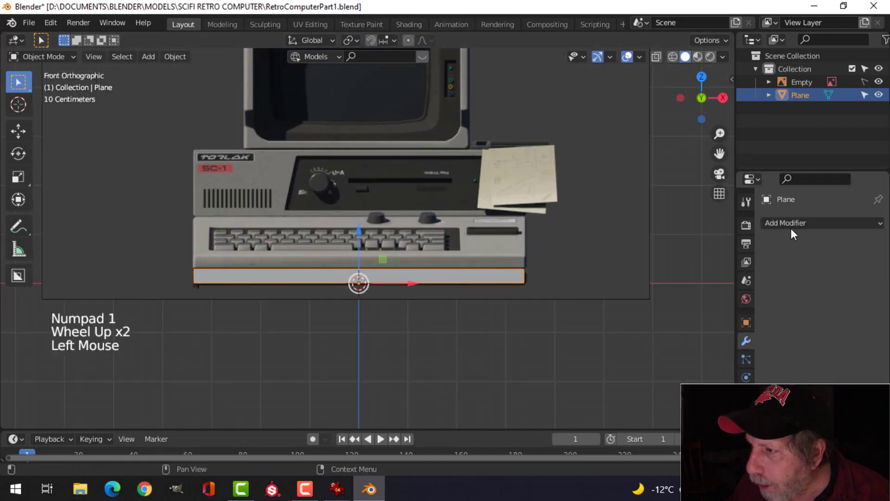
click(788, 223)
click(619, 272)
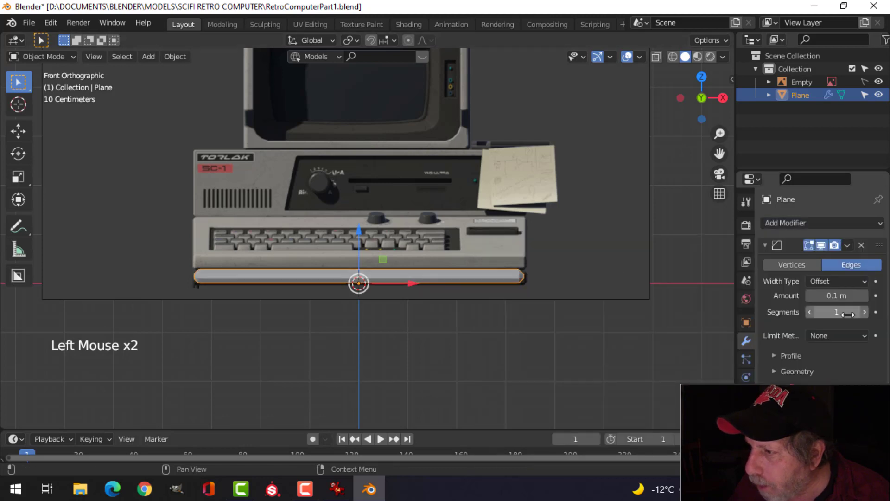
click(864, 312)
click(865, 312)
click(855, 295)
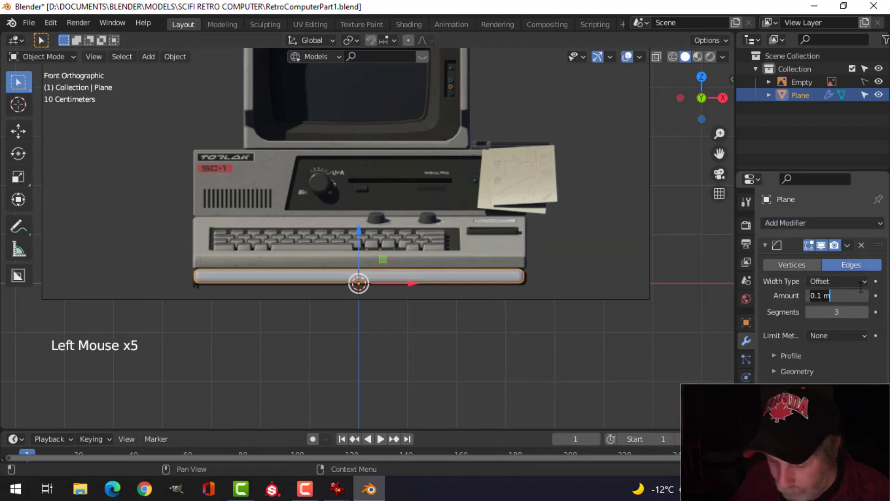
text(0.02)
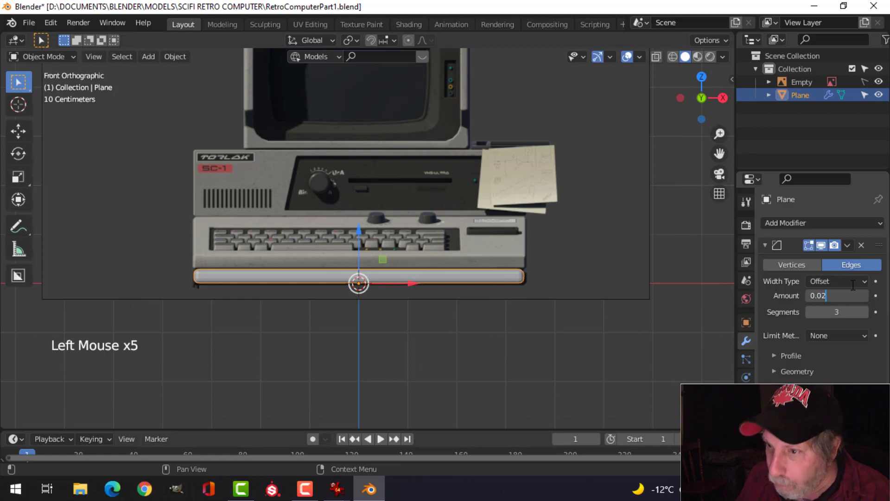
key(Return)
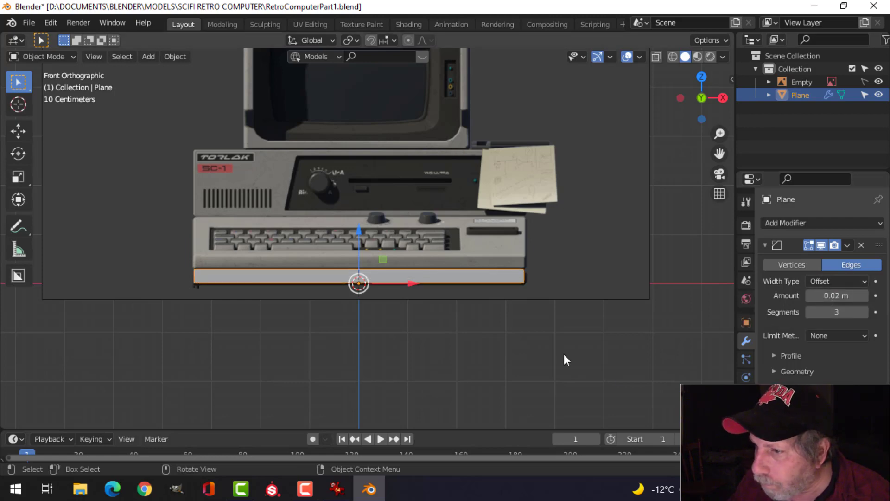
Duplicate the base slab and move the copy straight up so it sits just above the original
mouse_move(383, 308)
middle_down()
mouse_move(417, 328)
mouse_move(393, 318)
middle_up()
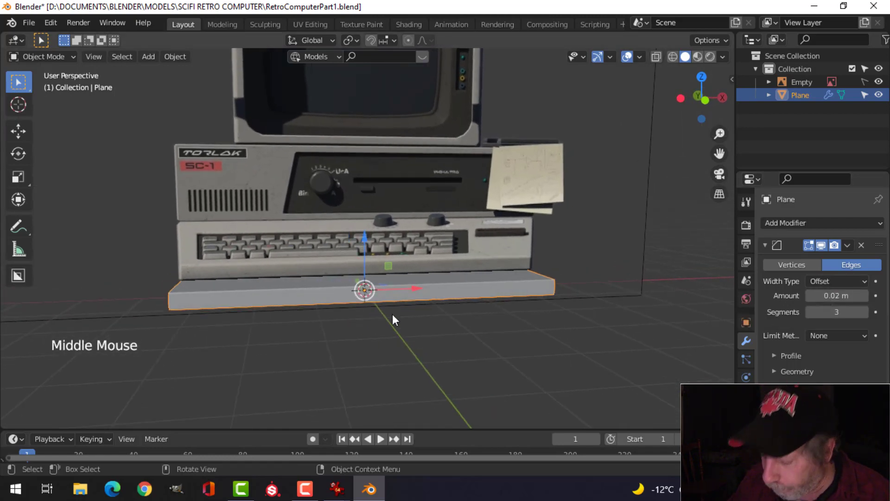
key(KP_1)
scroll(392, 313, up, 2)
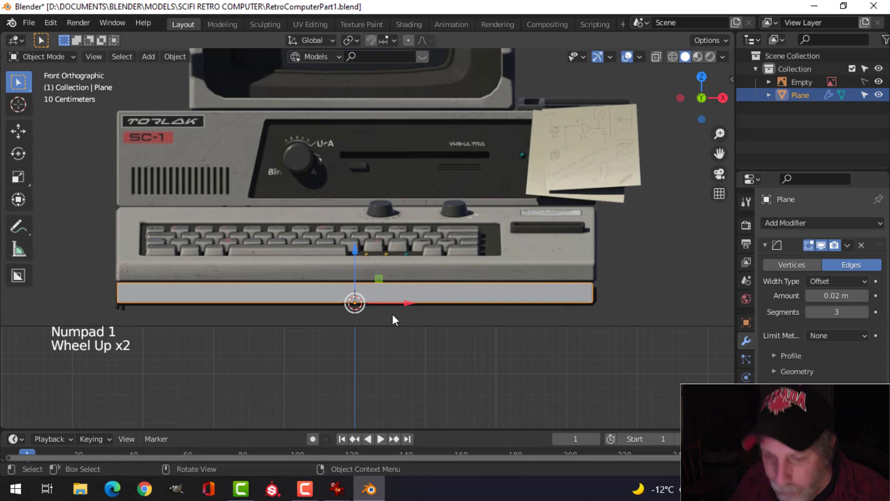
key(shift+d)
drag(356, 247, 361, 221)
Raise the upper slab's top face to the height of the keyboard section in the reference image
middle_drag(562, 249, 421, 291)
key(Tab)
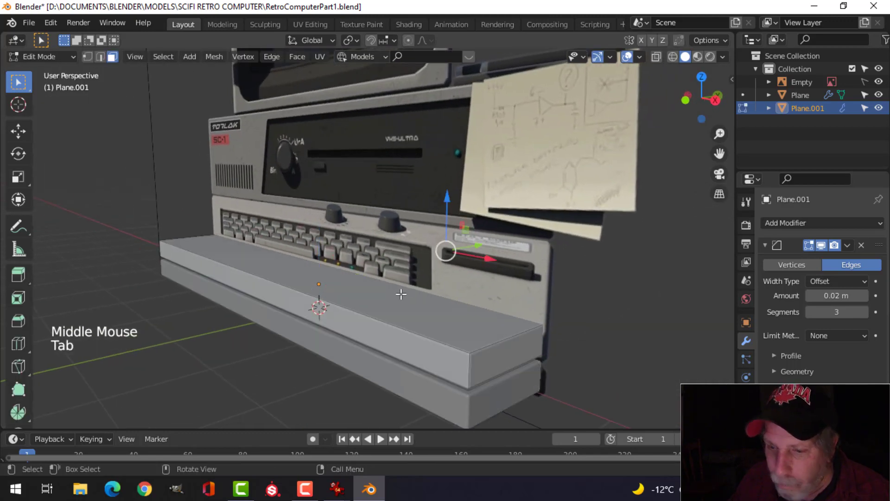
key(3)
click(369, 288)
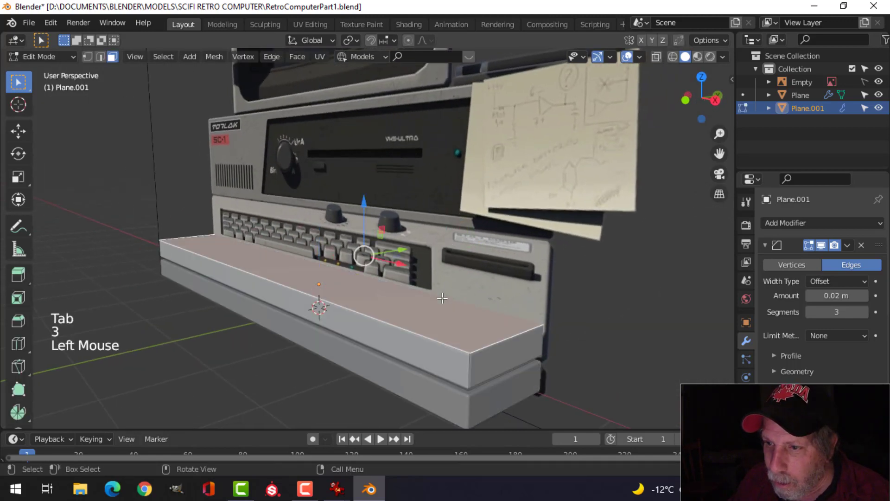
key(KP_1)
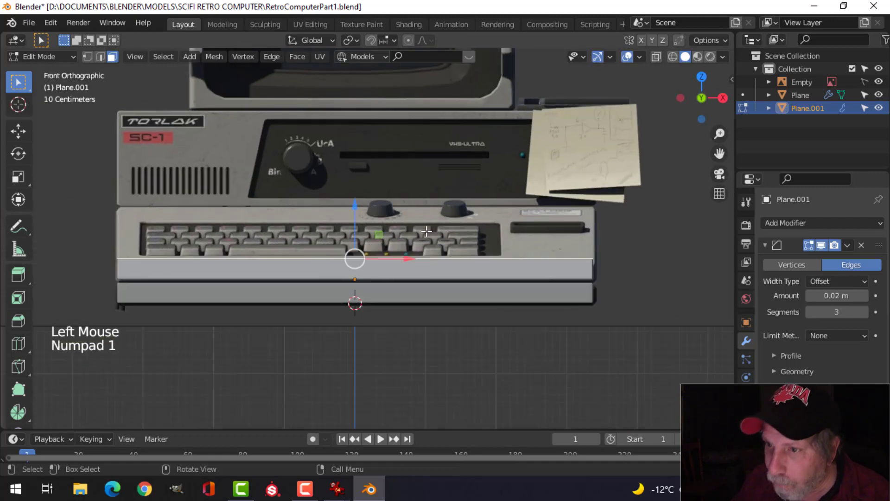
drag(354, 203, 363, 148)
middle_drag(411, 243, 404, 278)
scroll(444, 295, down, 2)
key(Tab)
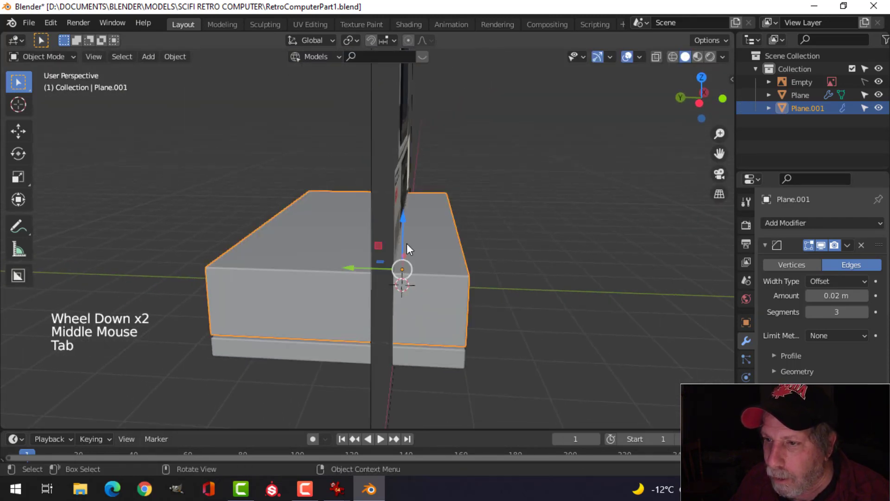
Make the reference image selectable, move it back along Y to about 2.7 m, and disable its selection again
click(865, 81)
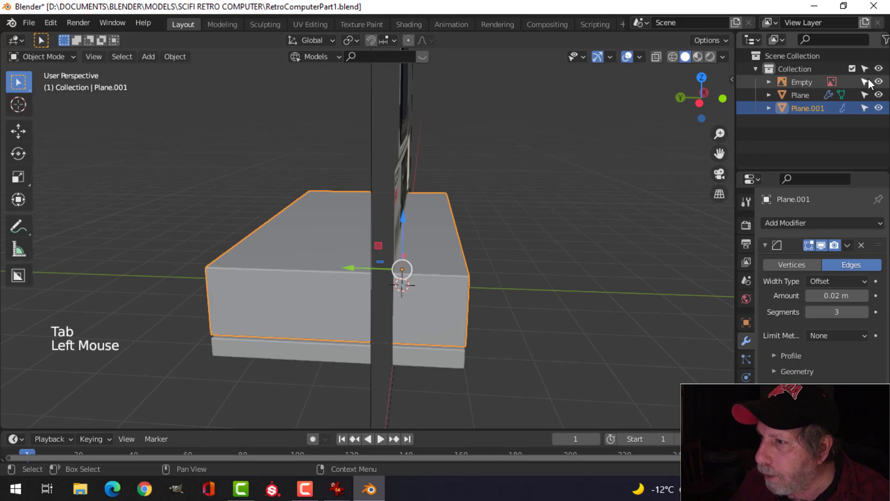
double_click(402, 150)
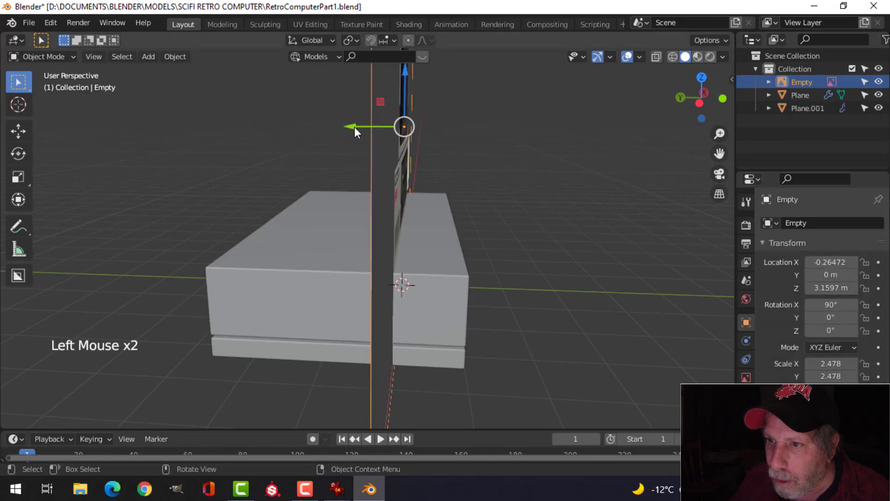
drag(355, 132, 190, 130)
middle_drag(190, 130, 314, 251)
key(alt+a)
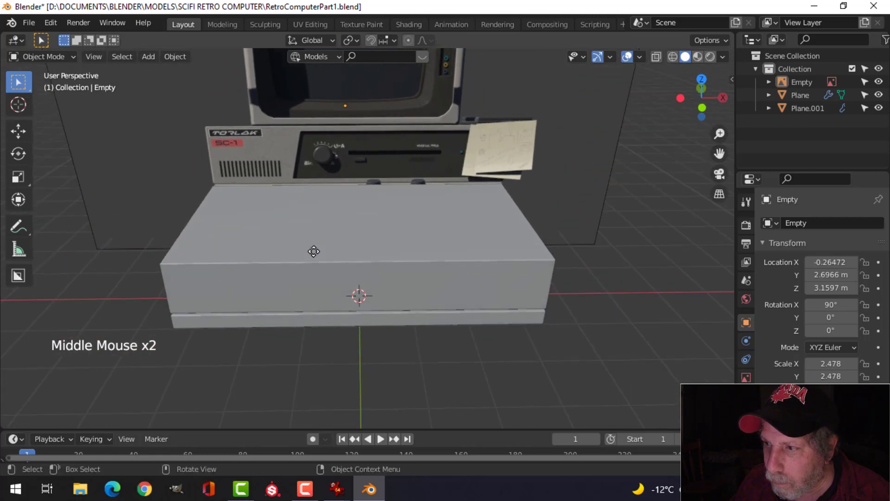
click(865, 82)
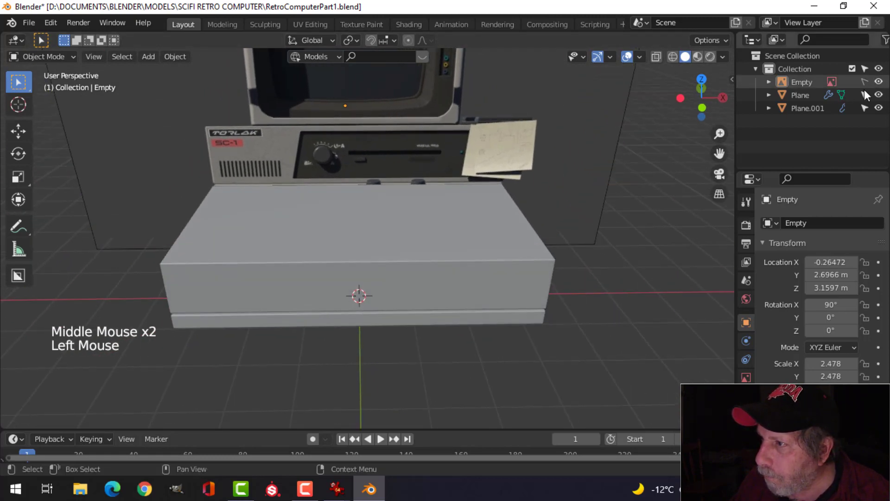
Reveal the full filter control in the Outliner header
click(886, 39)
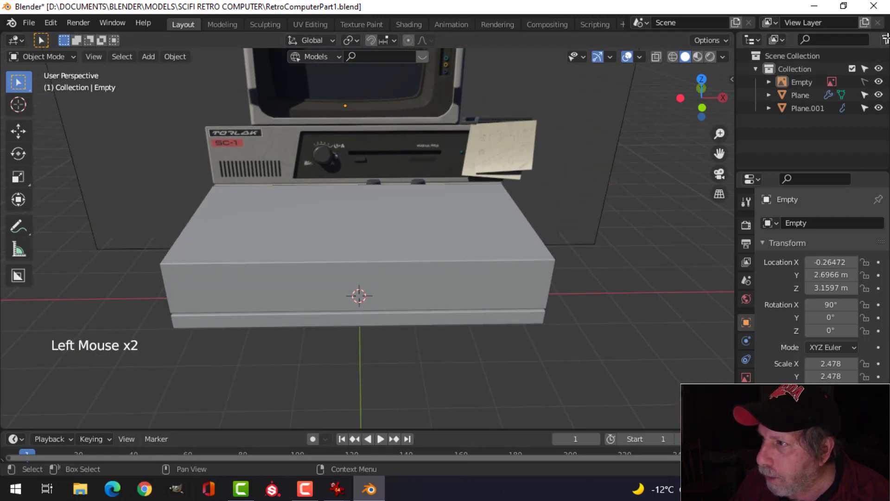
click(886, 40)
scroll(886, 44, down, 1)
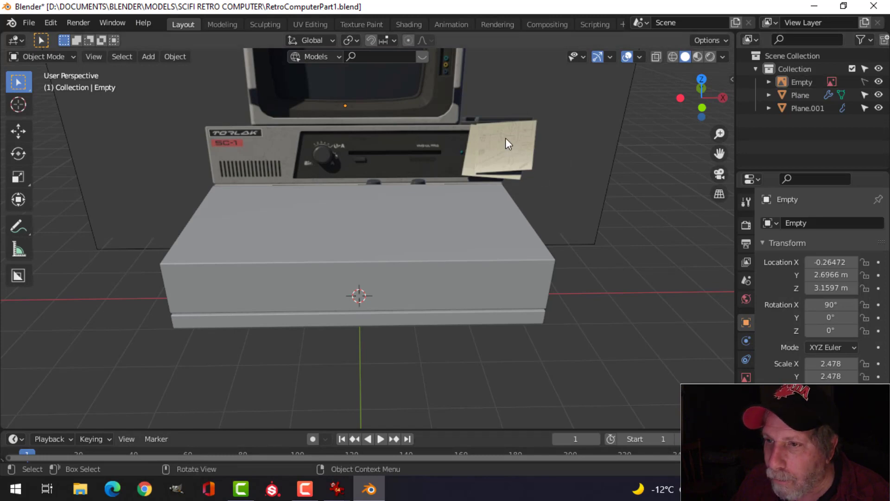
Examine the close-up and three-quarter reference photos in IrfanView to check the case shape, and return to Blender
scroll(505, 138, down, 2)
middle_drag(505, 138, 417, 377)
scroll(493, 190, down, 1)
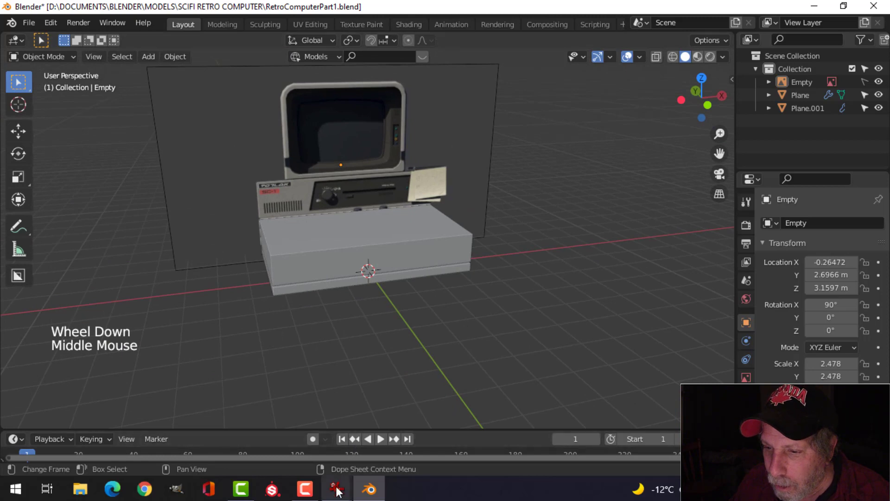
mouse_move(344, 478)
click(517, 442)
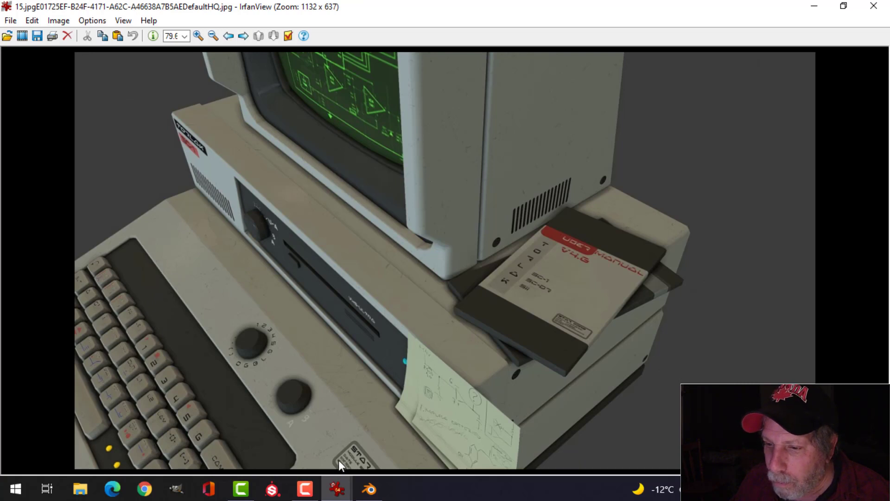
mouse_move(339, 495)
click(110, 439)
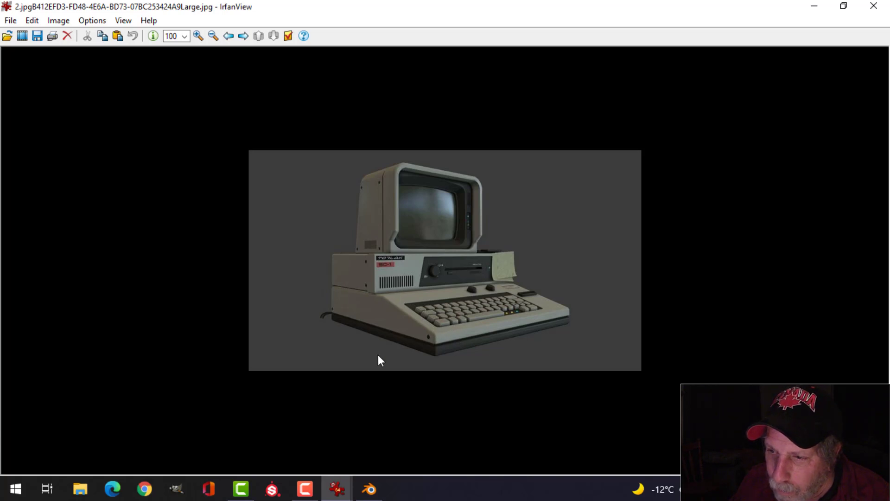
click(368, 490)
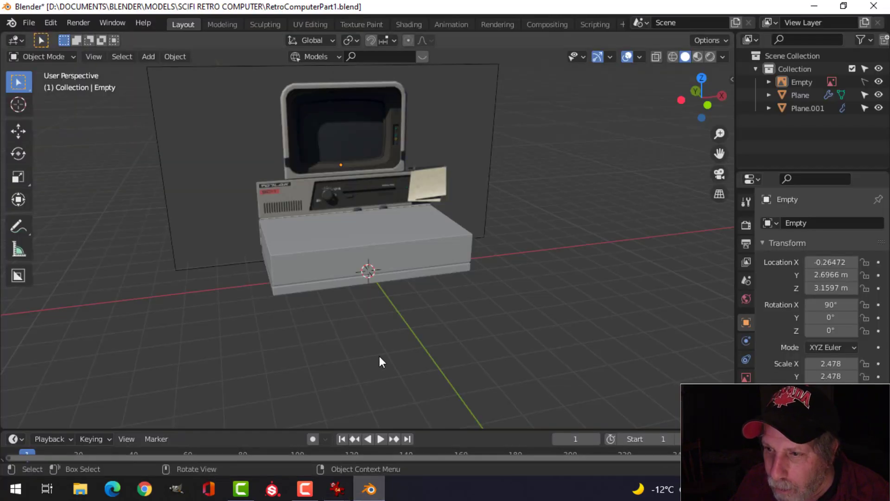
Add a centred loop cut across the width of the upper slab, midway between its front and rear
middle_drag(345, 275, 383, 268)
scroll(384, 268, up, 2)
click(383, 266)
key(Tab)
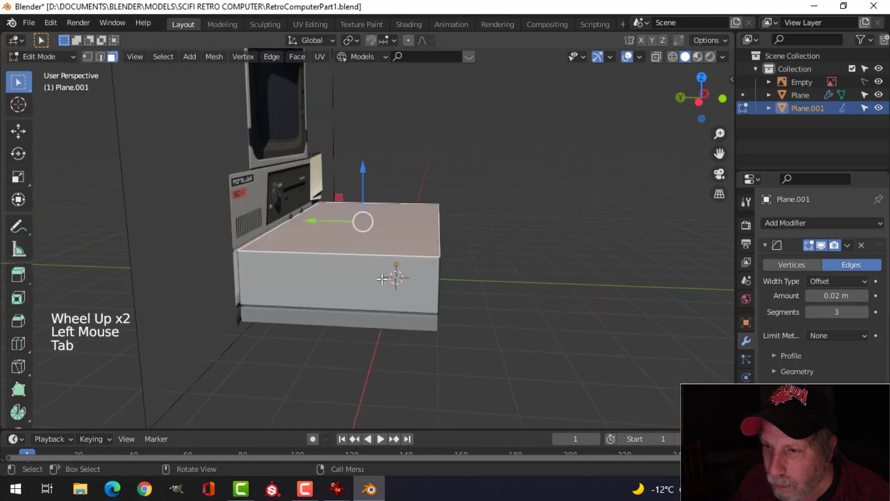
key(ctrl+r)
click(369, 258)
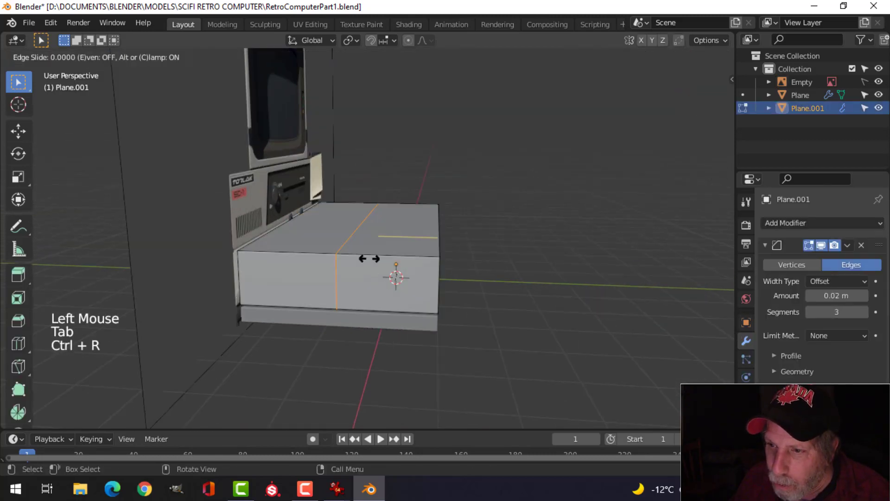
right_click(436, 256)
key(alt+a)
Lower the upper slab's front top edge to the lip below the keyboard in the reference image, forming a sloped front
middle_drag(495, 267, 442, 278)
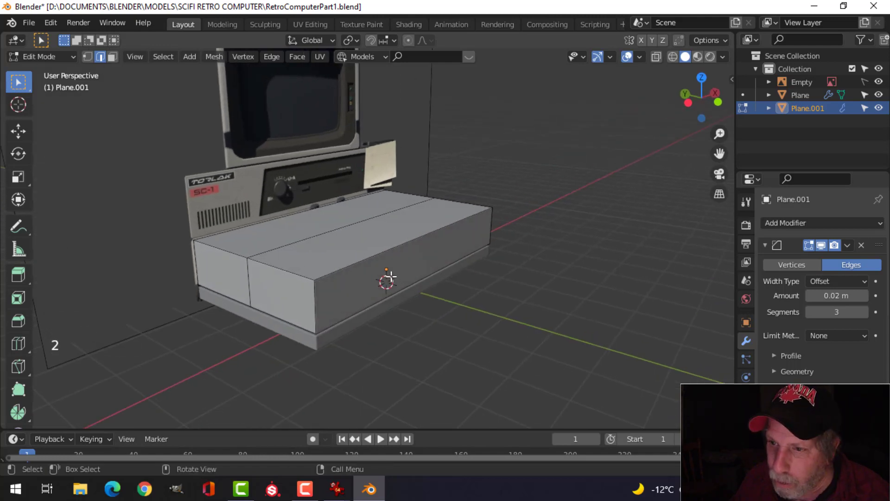
middle_drag(437, 296, 459, 231)
drag(442, 170, 459, 202)
key(KP_1)
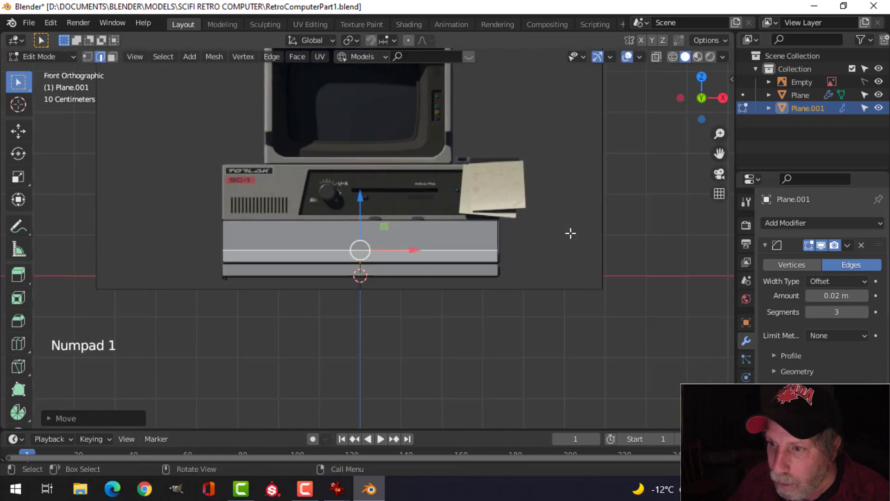
key(z)
scroll(440, 260, up, 3)
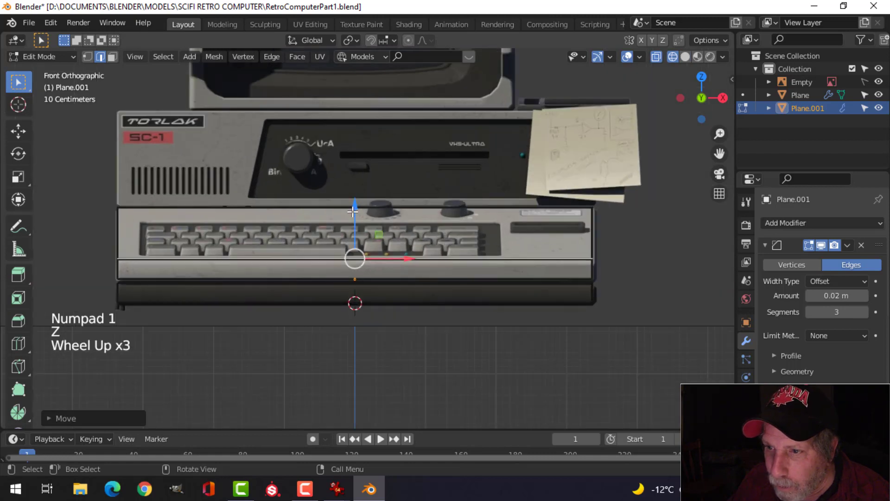
drag(352, 212, 359, 217)
middle_drag(359, 217, 459, 282)
scroll(429, 286, down, 2)
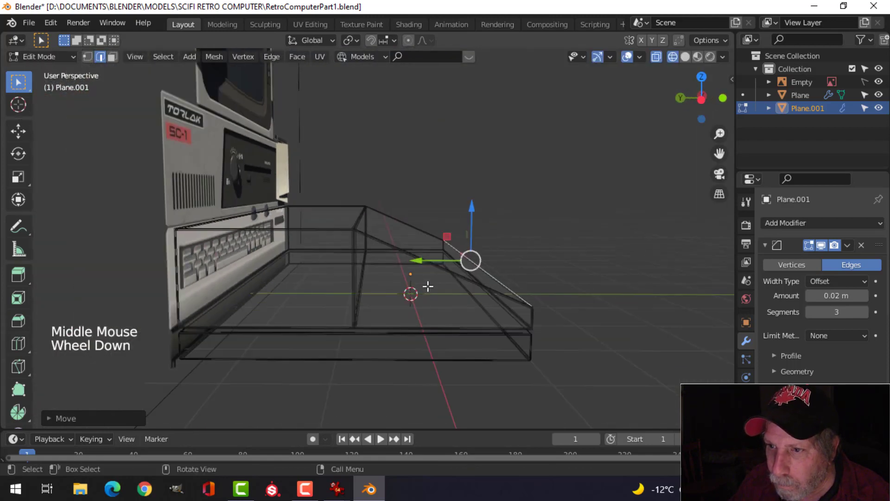
key(z)
mouse_move(586, 279)
middle_down()
mouse_move(383, 290)
mouse_move(443, 277)
mouse_move(330, 324)
mouse_move(317, 349)
mouse_move(412, 268)
mouse_move(417, 285)
mouse_move(426, 279)
mouse_move(389, 296)
mouse_move(456, 280)
mouse_move(384, 298)
mouse_move(259, 182)
middle_up()
key(alt+a)
key(Tab)
scroll(325, 345, up, 2)
scroll(425, 280, down, 3)
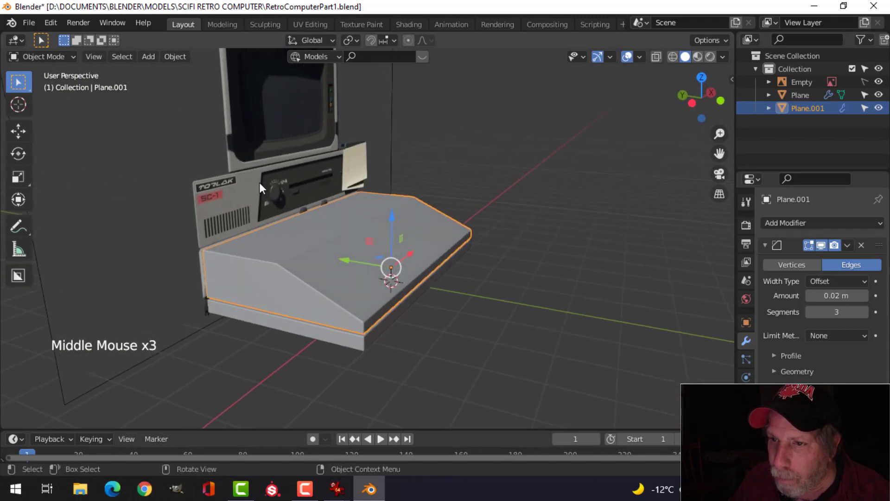
Open both slabs together in Edit Mode and hide the reference image
scroll(317, 271, down, 1)
middle_drag(320, 271, 411, 269)
middle_drag(412, 269, 385, 302)
shift+click(386, 302)
middle_drag(326, 285, 412, 270)
key(Tab)
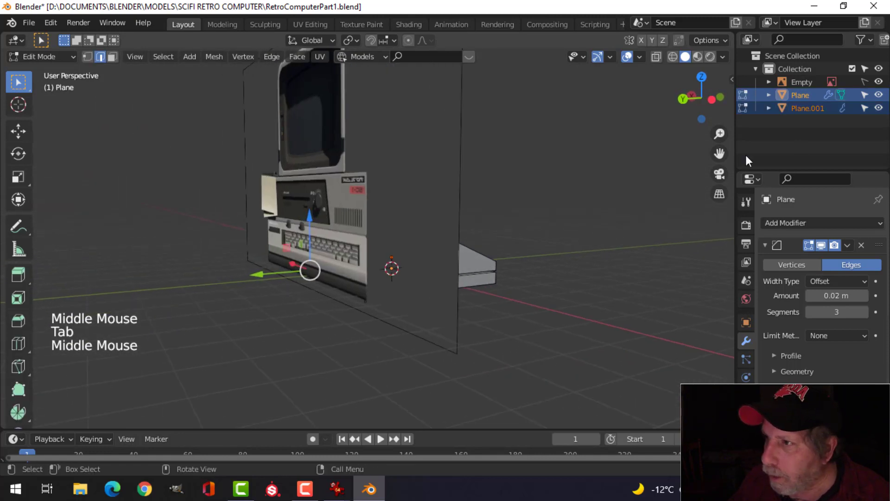
click(879, 81)
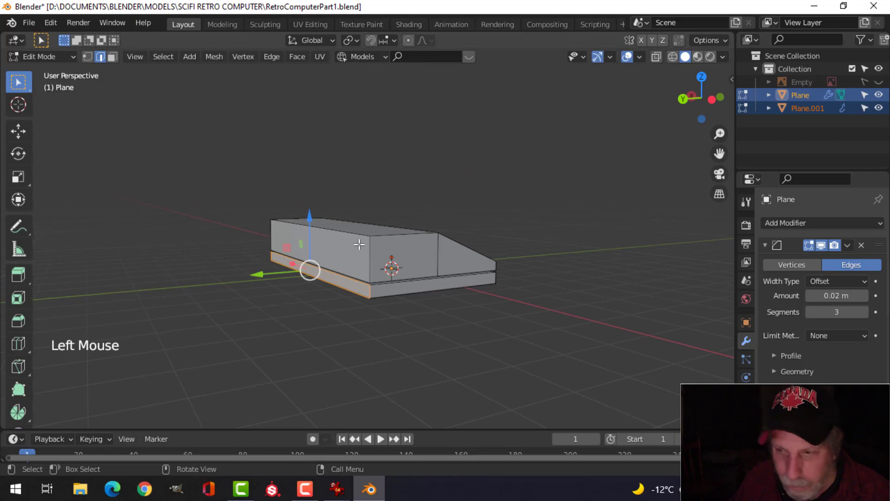
Extend both slabs backward along Y by moving their two rear faces together
key(3)
click(328, 261)
shift+click(339, 284)
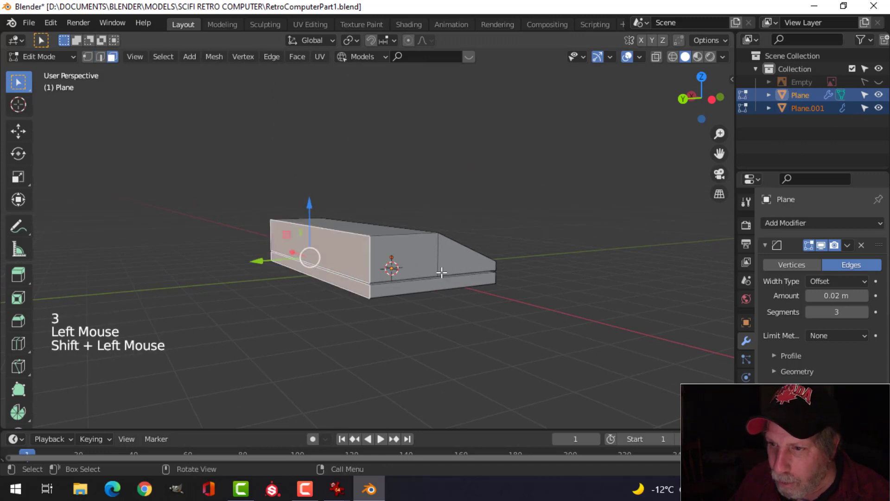
middle_drag(338, 284, 377, 285)
drag(255, 251, 228, 248)
middle_drag(227, 249, 132, 256)
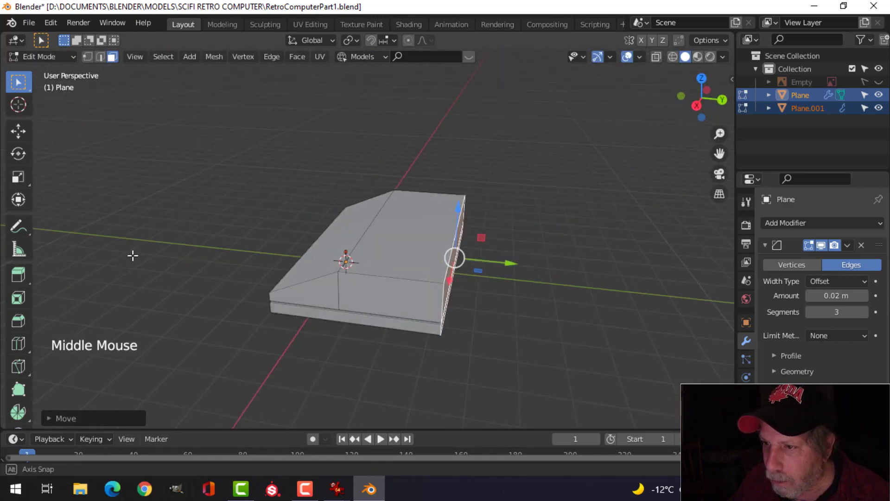
drag(516, 264, 502, 282)
middle_drag(503, 282, 478, 293)
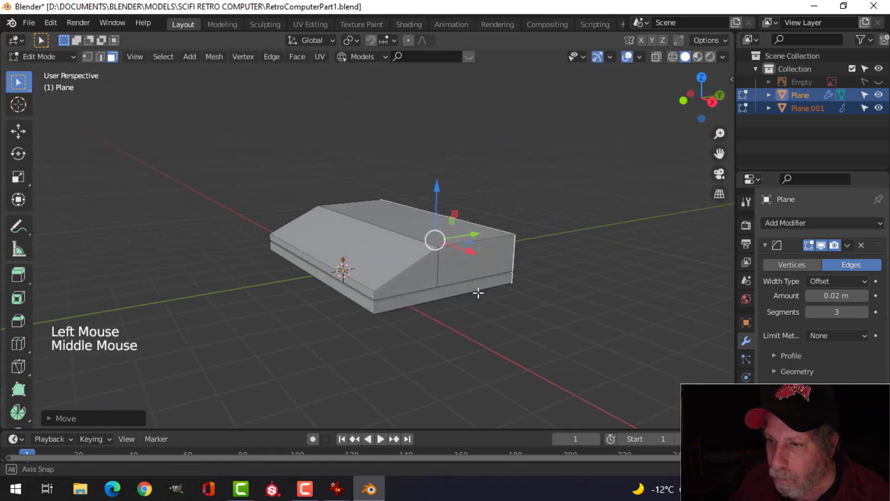
Leave Edit Mode, clear the selection, and show the reference image again
key(Tab)
middle_drag(394, 302, 510, 302)
key(alt+a)
middle_drag(360, 304, 418, 324)
scroll(476, 299, up, 3)
scroll(477, 298, down, 2)
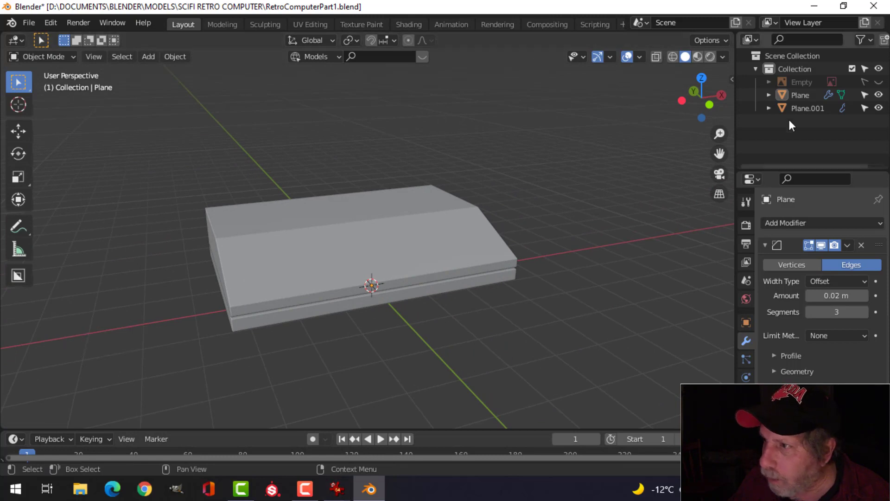
click(878, 82)
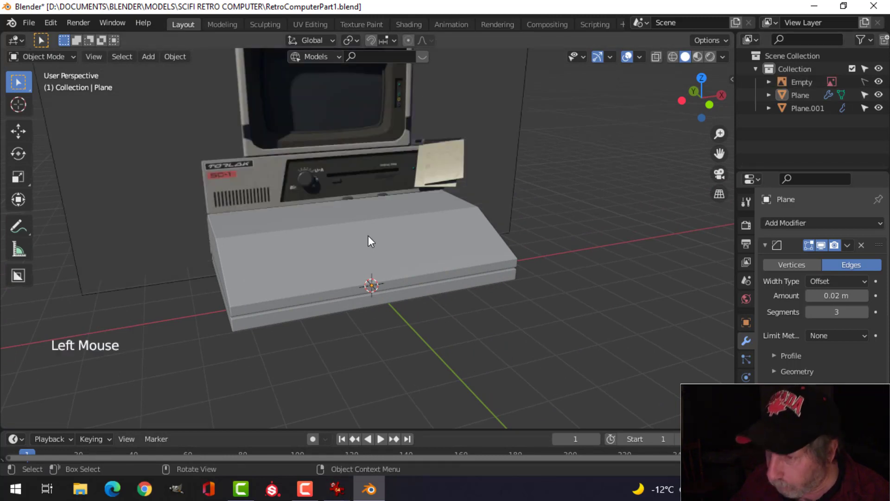
Compare the front view with the close-up reference photo in IrfanView to check the drive unit's shape, and return to Blender
key(KP_1)
scroll(368, 236, up, 2)
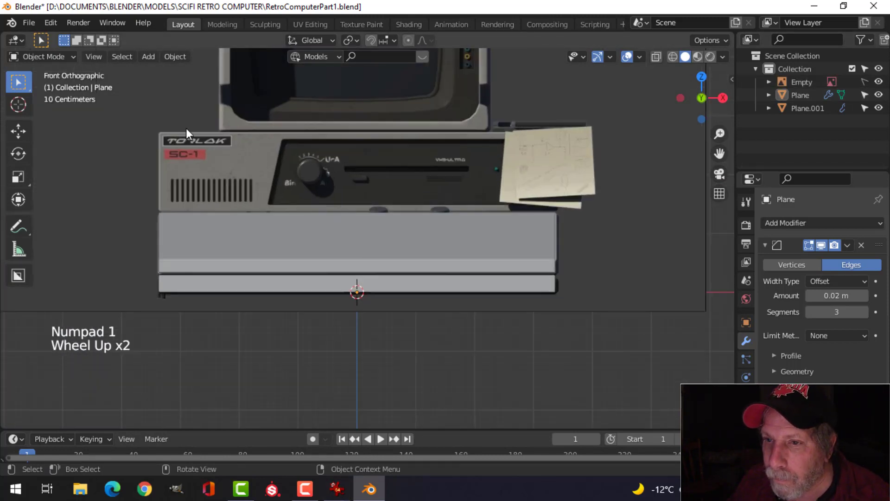
mouse_move(337, 489)
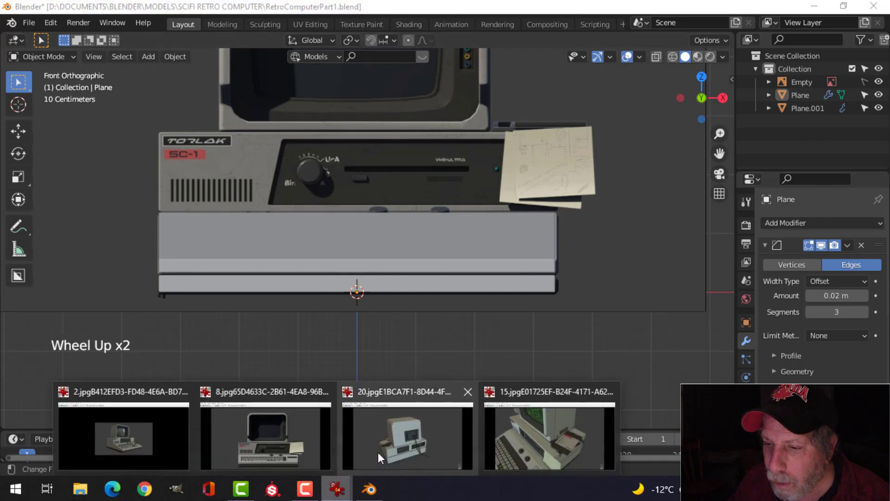
click(535, 433)
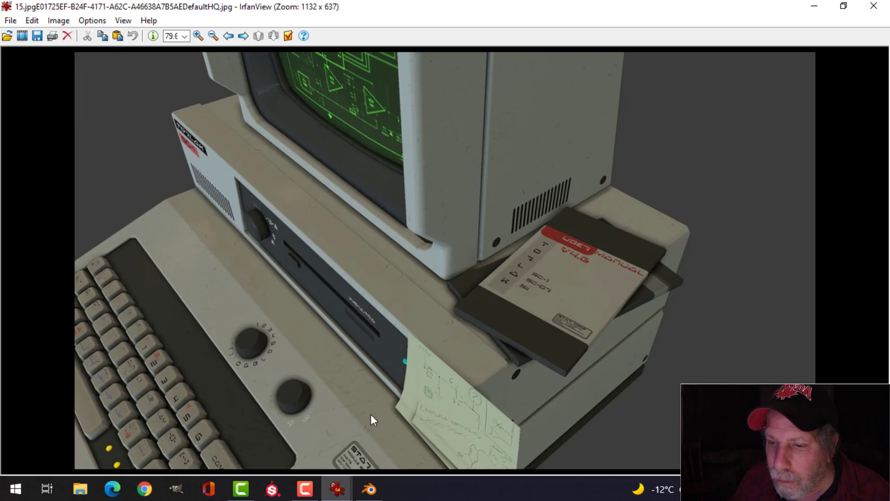
mouse_move(366, 494)
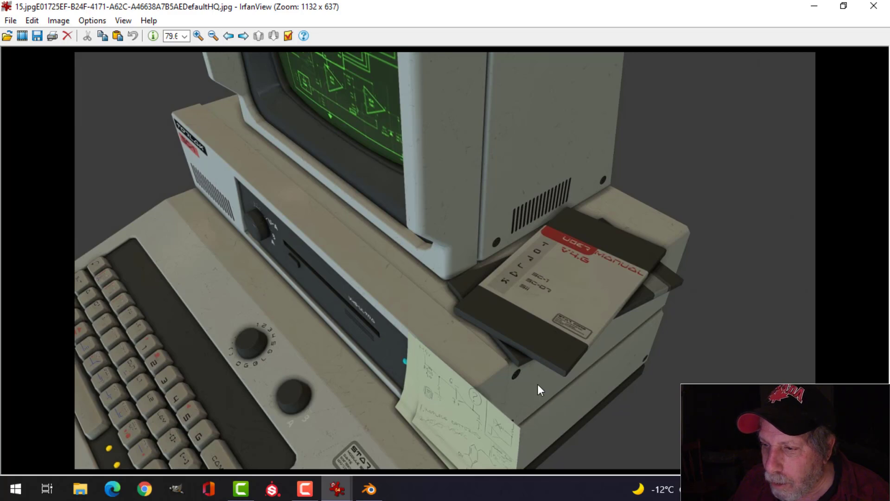
click(371, 489)
Duplicate the bottom slab and raise the copy about 1.4 m along Z onto the top of the keyboard section
middle_drag(385, 252, 401, 324)
click(474, 307)
middle_drag(474, 308, 454, 299)
click(477, 319)
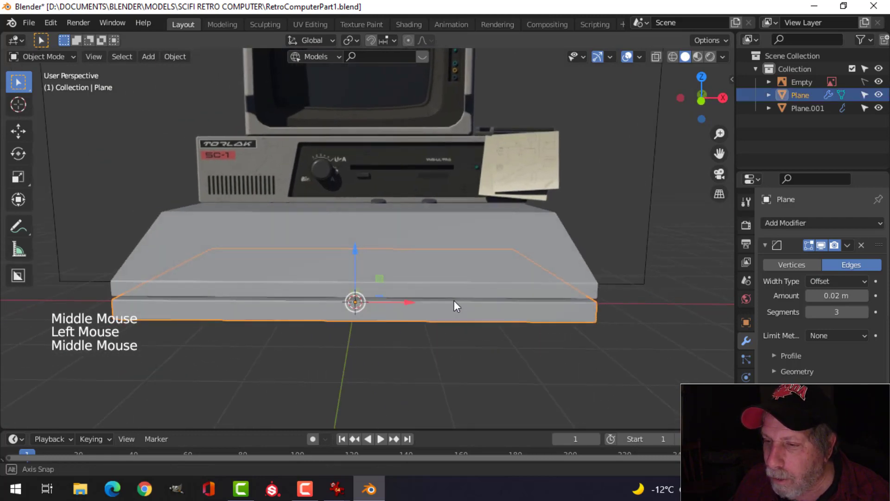
key(KP_1)
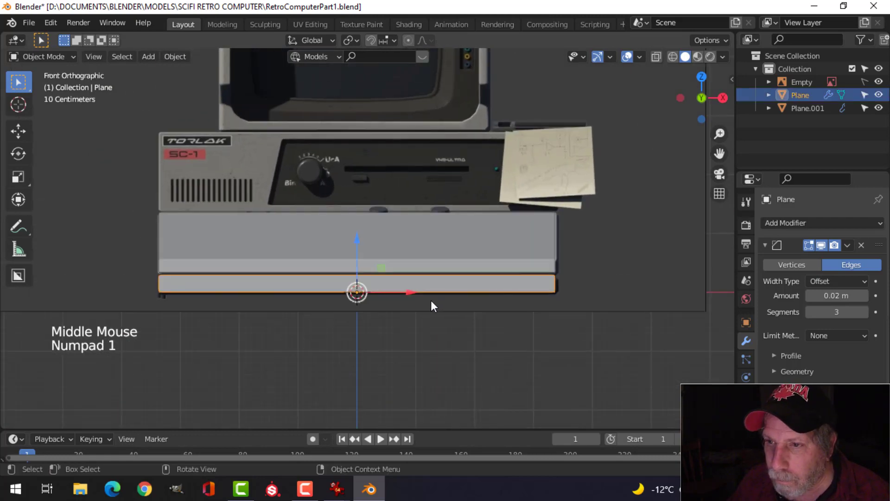
key(shift+d)
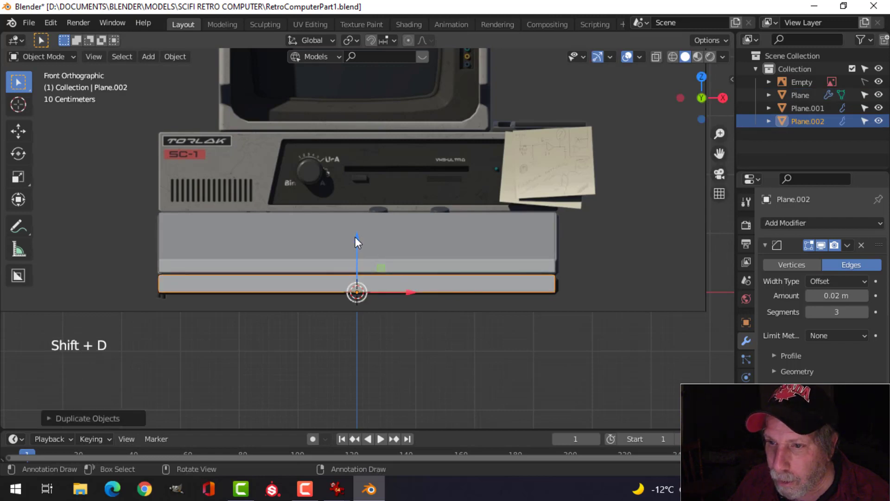
click(365, 160)
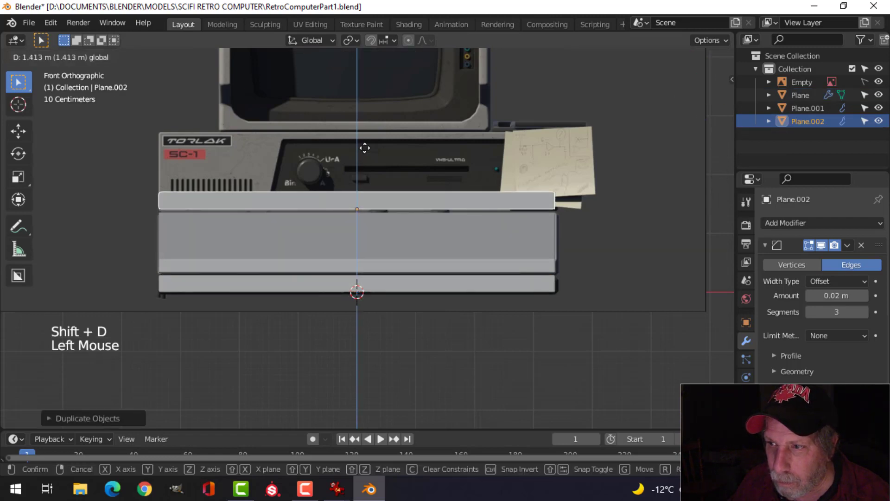
click(365, 148)
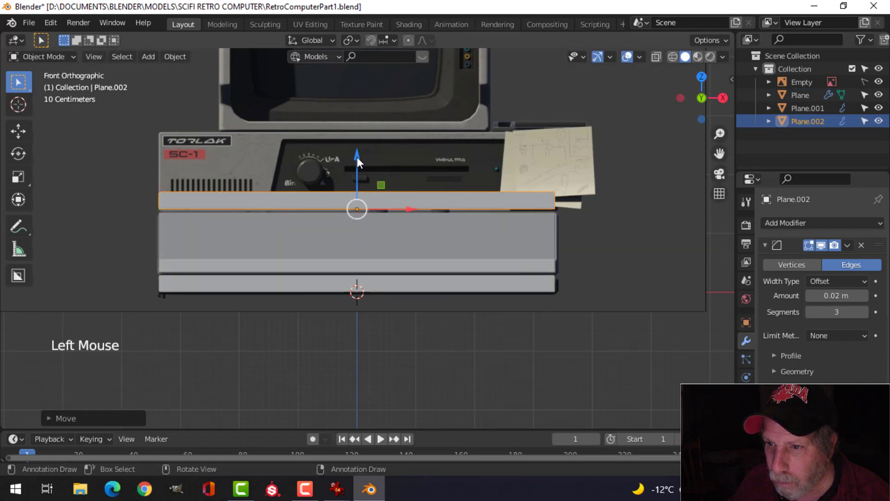
drag(356, 156, 357, 158)
drag(357, 159, 357, 159)
Raise the duplicated slab's top face to the top of the drive unit in the reference image
middle_drag(409, 210, 420, 233)
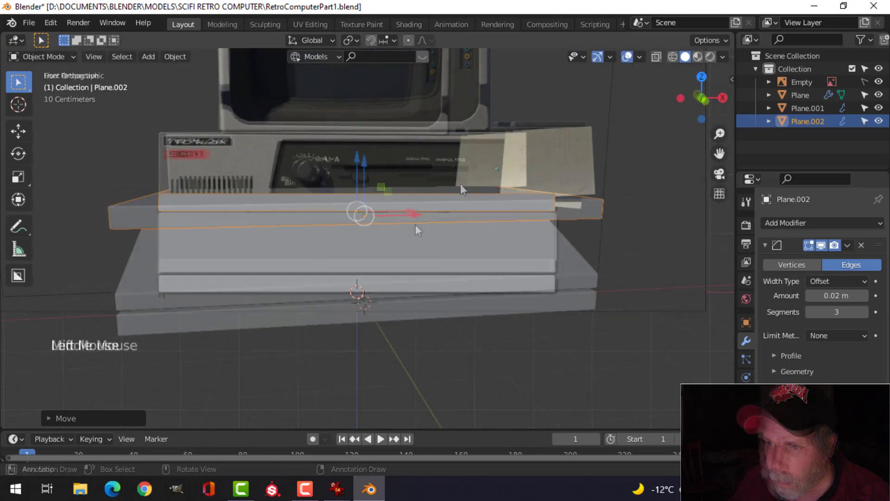
scroll(421, 233, up, 1)
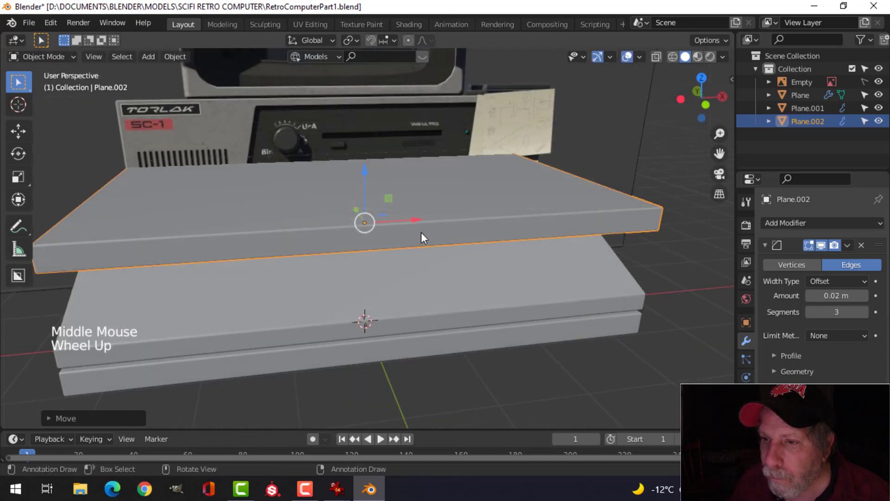
key(Tab)
click(403, 204)
scroll(411, 233, down, 3)
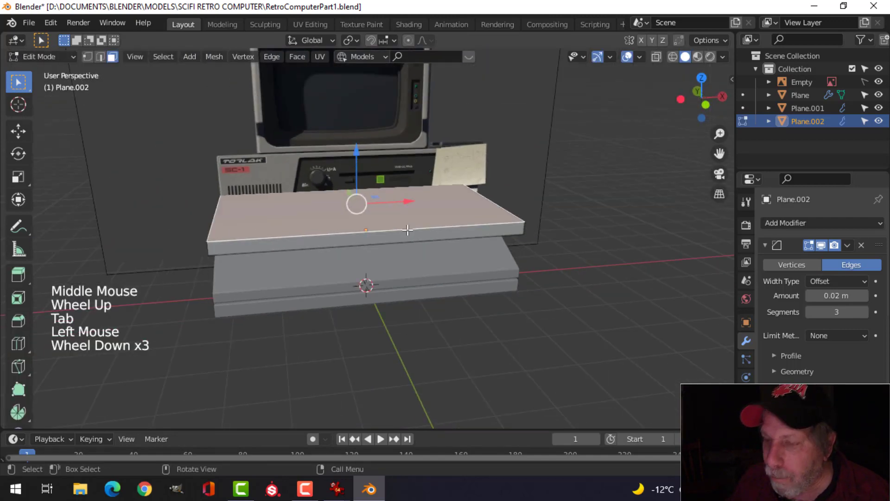
key(KP_1)
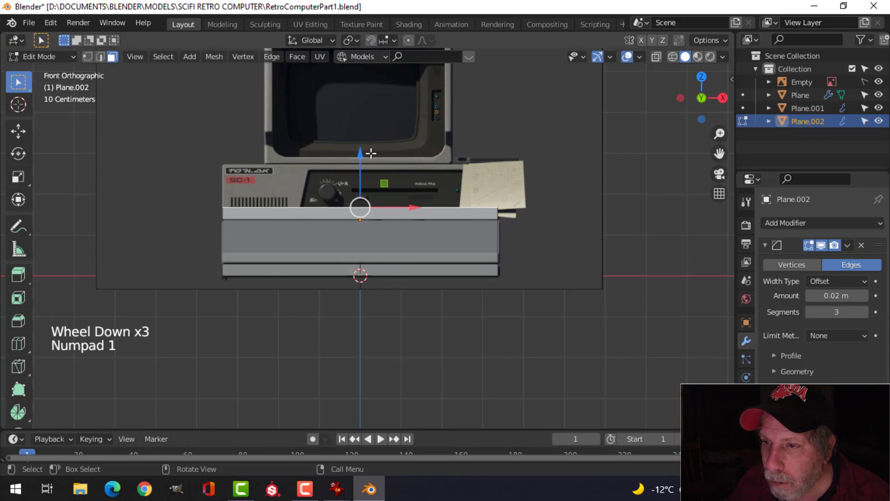
drag(371, 153, 373, 111)
Move the drive unit block's front face back along Y to the ridge where the keyboard section's slope ends
middle_drag(374, 111, 410, 199)
click(409, 195)
drag(387, 188, 307, 189)
middle_drag(447, 215, 390, 231)
key(alt+a)
middle_drag(480, 236, 323, 236)
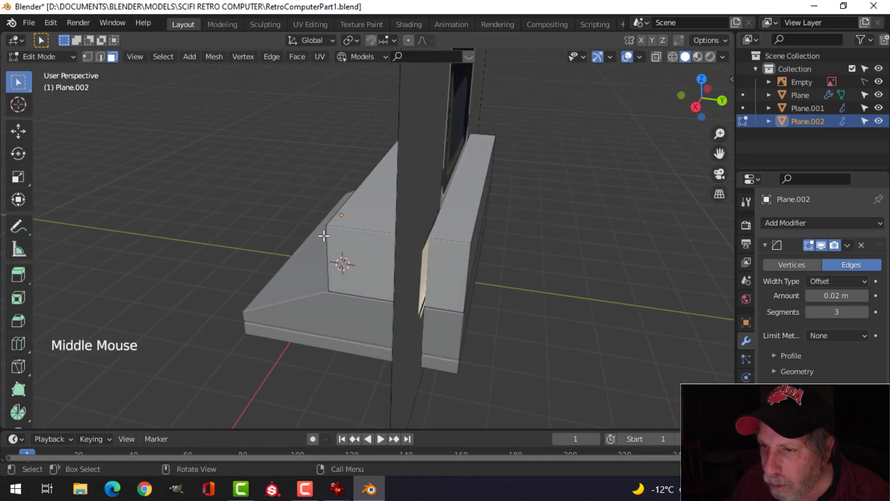
Inspect the drive unit block from the side and check its front panel against the reference photo in IrfanView
middle_drag(472, 239, 441, 256)
click(477, 241)
key(alt+a)
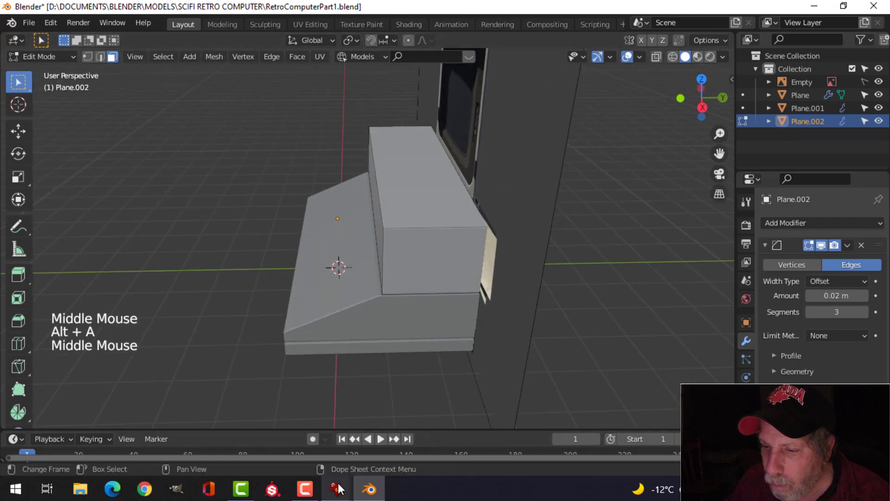
mouse_move(339, 482)
click(552, 384)
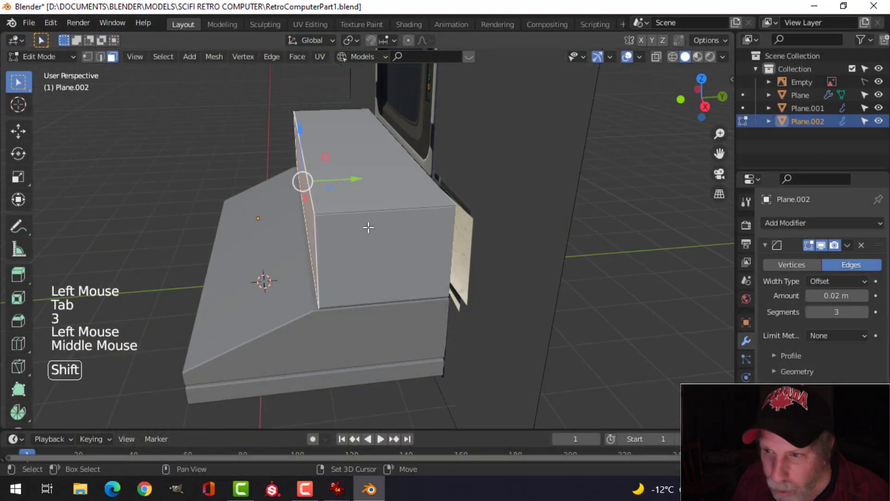
Duplicate the drive unit's front face, offset the copy slightly forward along Y, and separate it into its own object
key(shift+d)
click(352, 178)
drag(352, 178, 346, 178)
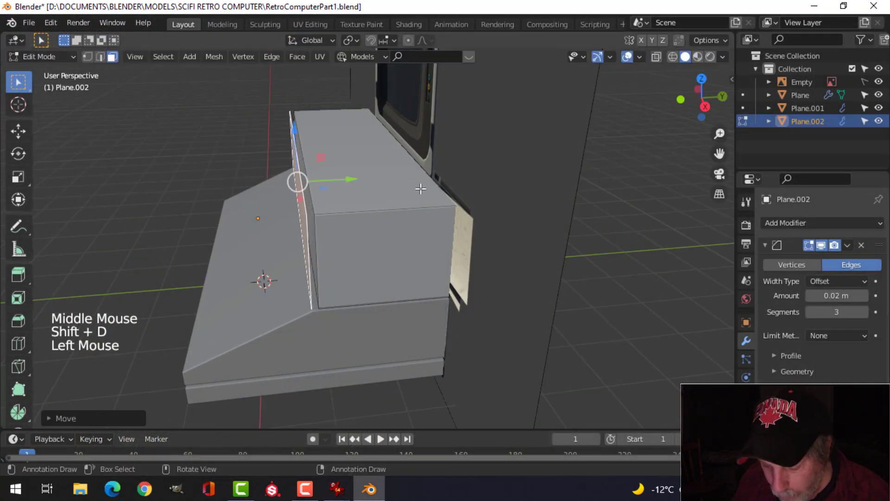
key(p)
click(420, 188)
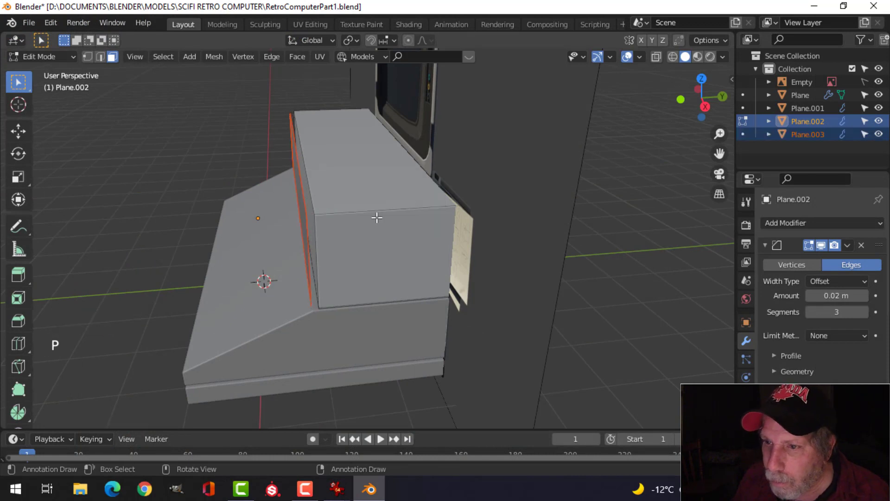
middle_drag(375, 215, 405, 243)
Scale the separated front panel slightly wider along X in Edit Mode and switch to edge selection
key(Tab)
click(393, 227)
key(Tab)
key(a)
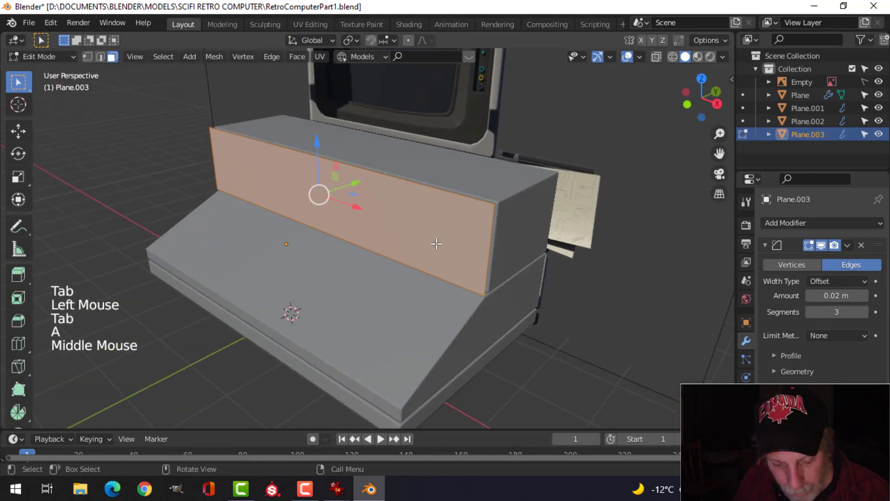
key(s)
key(x)
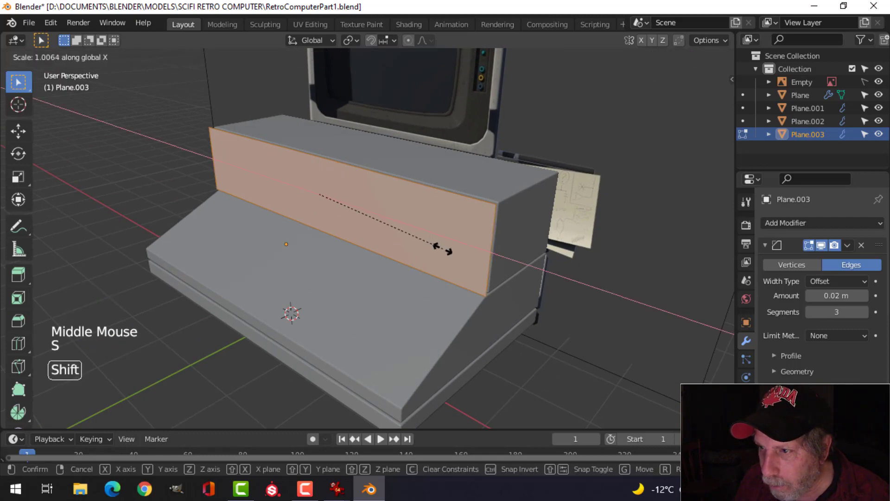
click(448, 250)
key(2)
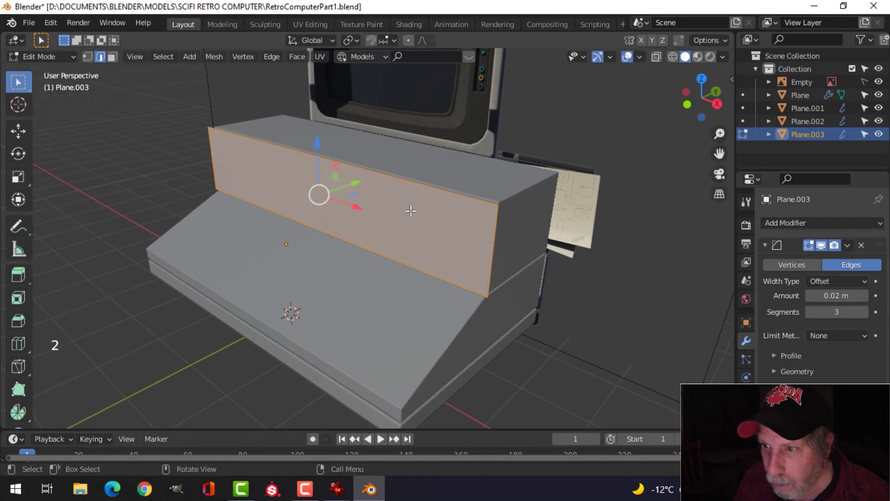
Raise the front panel's top edge slightly along Z so it stands above the drive unit block
click(412, 181)
middle_drag(471, 213, 344, 173)
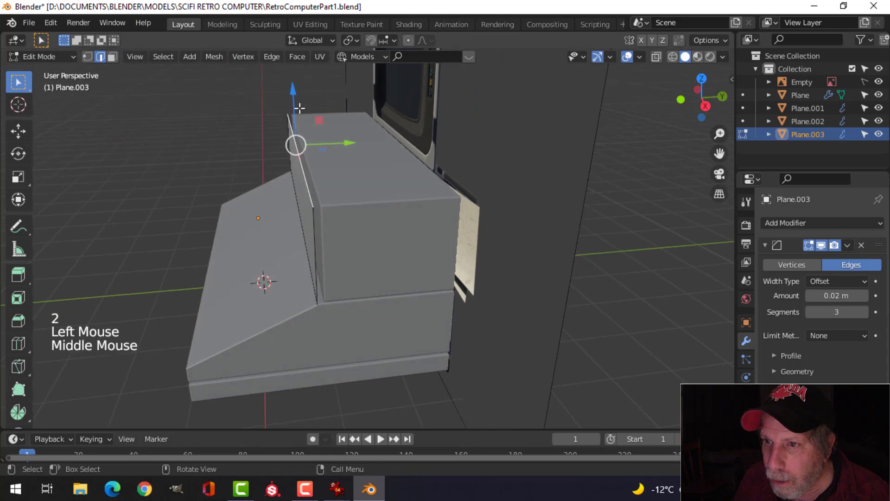
click(295, 96)
drag(295, 96, 294, 92)
Compare the front panel's outline with the reference image in front wireframe view, including its right-hand corner
middle_drag(294, 92, 492, 172)
key(KP_1)
key(z)
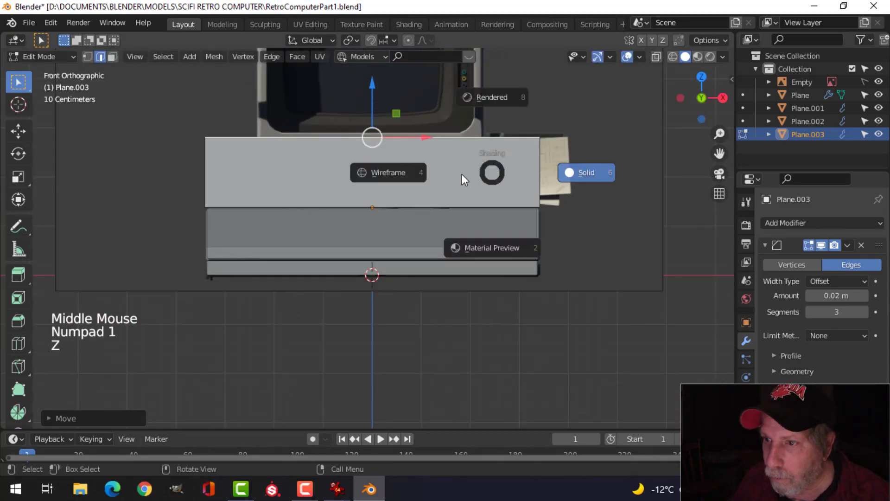
scroll(402, 174, up, 1)
shift+middle_drag(370, 182, 356, 224)
scroll(356, 223, up, 3)
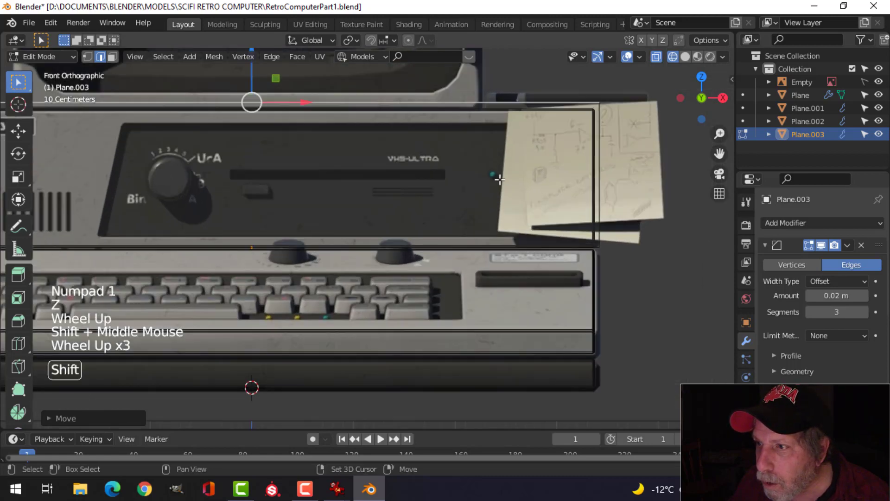
mouse_move(601, 143)
shift+middle_down()
mouse_move(459, 170)
mouse_move(324, 250)
mouse_move(422, 239)
shift+middle_up()
scroll(441, 186, down, 1)
key(z)
click(416, 244)
Extrude the front panel back along Y over the front of the drive unit block to give it thickness, and leave Edit Mode
key(e)
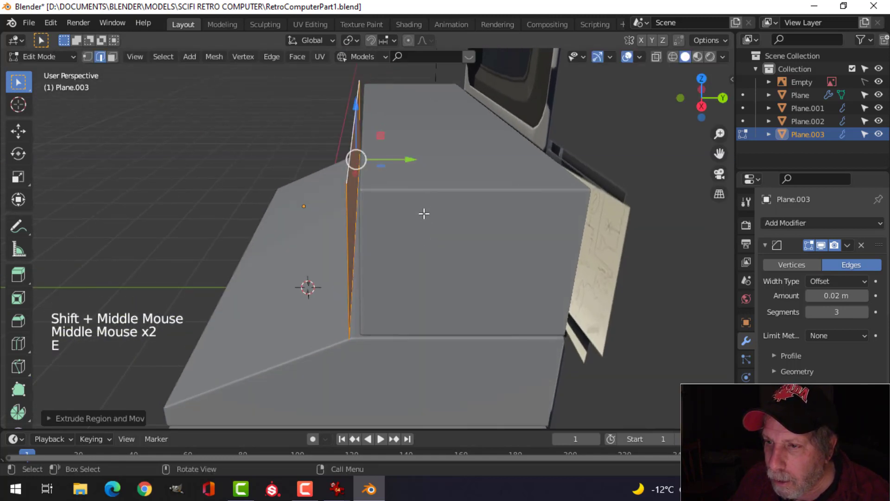
drag(412, 159, 426, 157)
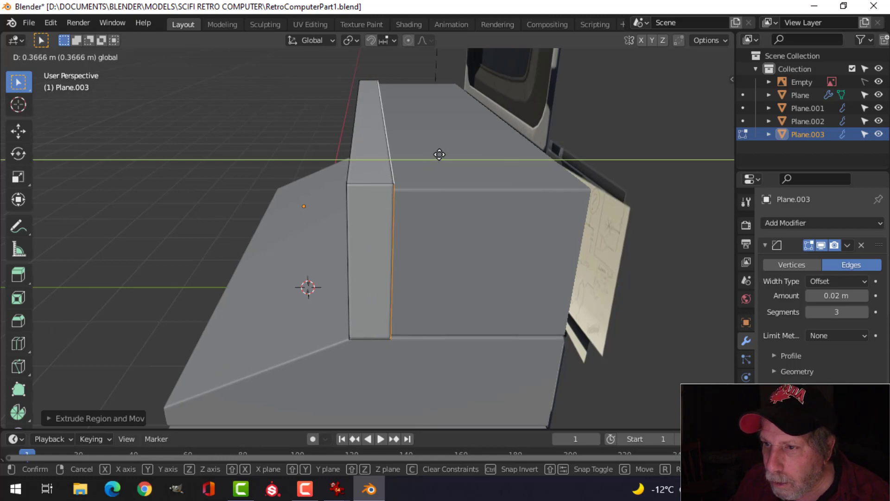
click(438, 154)
key(alt+a)
key(Tab)
middle_drag(459, 188, 362, 241)
key(alt+a)
scroll(529, 188, down, 2)
click(18, 131)
scroll(397, 218, down, 2)
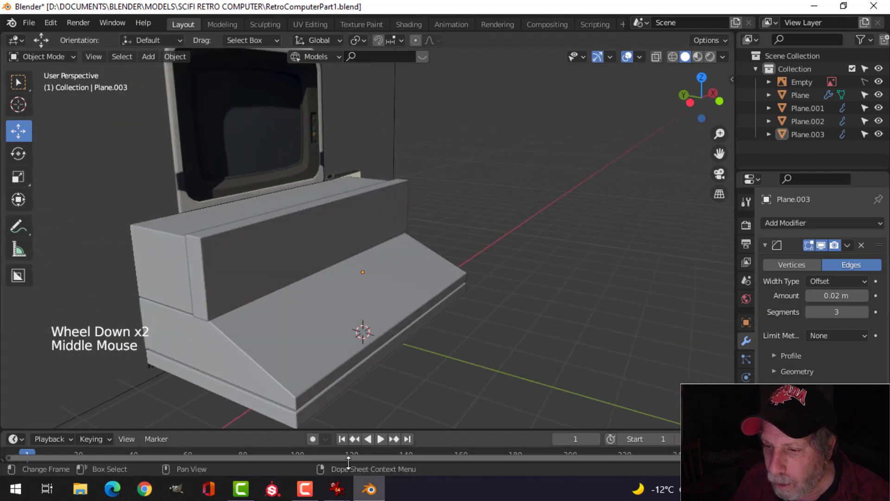
Check how the drive unit sits on the keyboard section in reference photos 2 and 15 in IrfanView
mouse_move(337, 489)
click(189, 441)
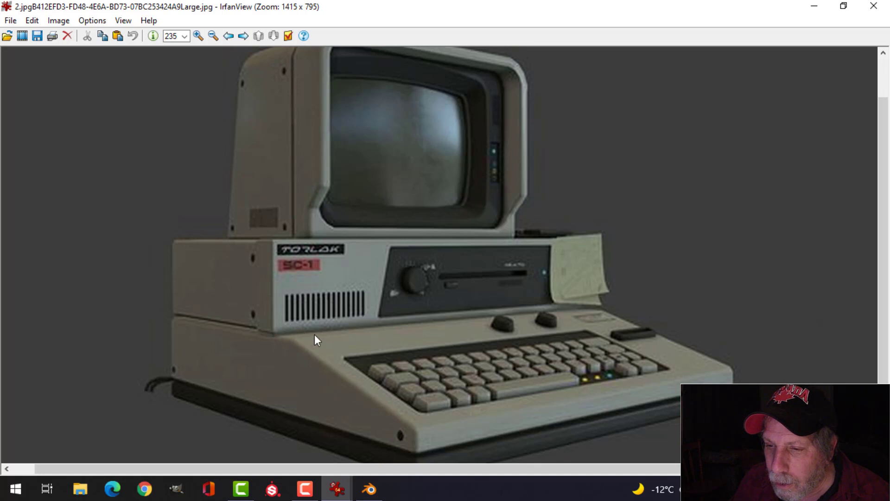
click(337, 489)
click(500, 446)
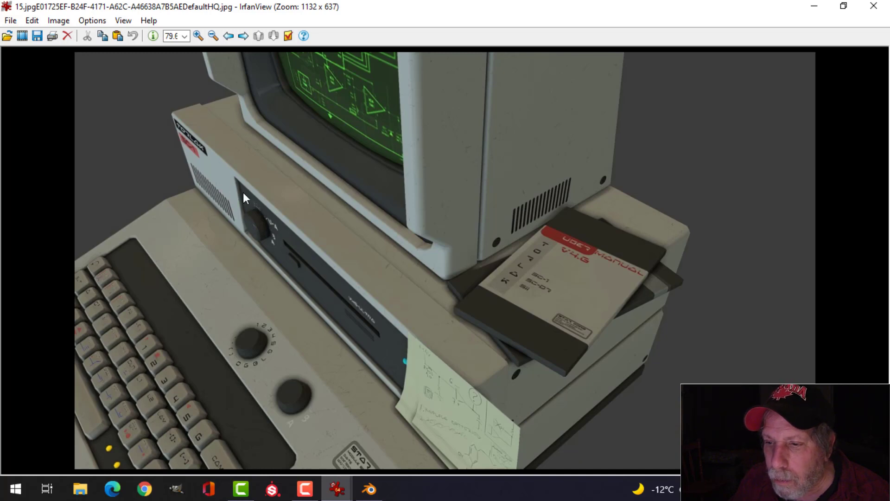
click(370, 489)
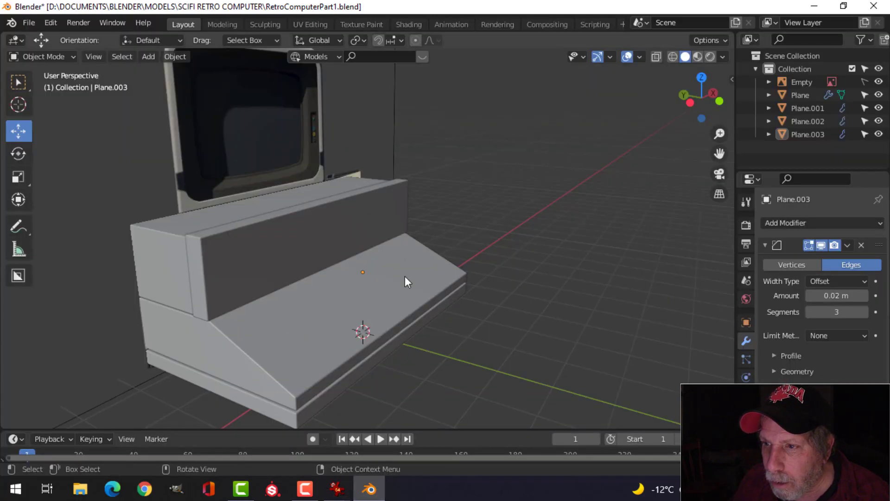
Move the drive unit block and its front panel together slightly back along Y, behind the slope's ridge
click(330, 217)
shift+click(398, 209)
middle_drag(464, 205, 313, 219)
drag(351, 217, 365, 210)
Move the drive unit block's rear face along Y until it is flush with the back of the base
middle_drag(457, 209, 612, 211)
scroll(421, 224, up, 2)
key(alt+a)
click(510, 238)
key(Tab)
click(496, 236)
key(3)
click(526, 245)
drag(614, 211, 593, 206)
key(Tab)
middle_drag(578, 236, 417, 266)
key(alt+a)
scroll(577, 264, down, 2)
scroll(539, 264, up, 1)
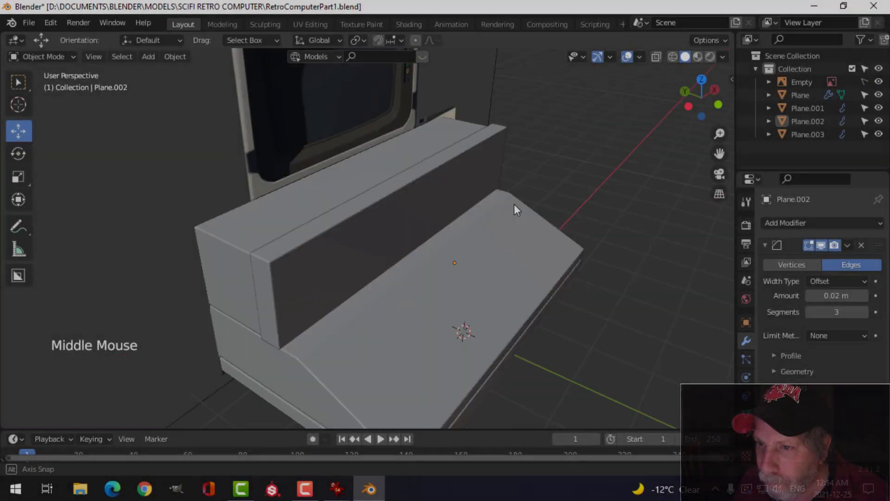
Duplicate the drive unit block's top face, raise the copy along Z, and separate it into its own object
middle_drag(514, 204, 343, 201)
click(343, 201)
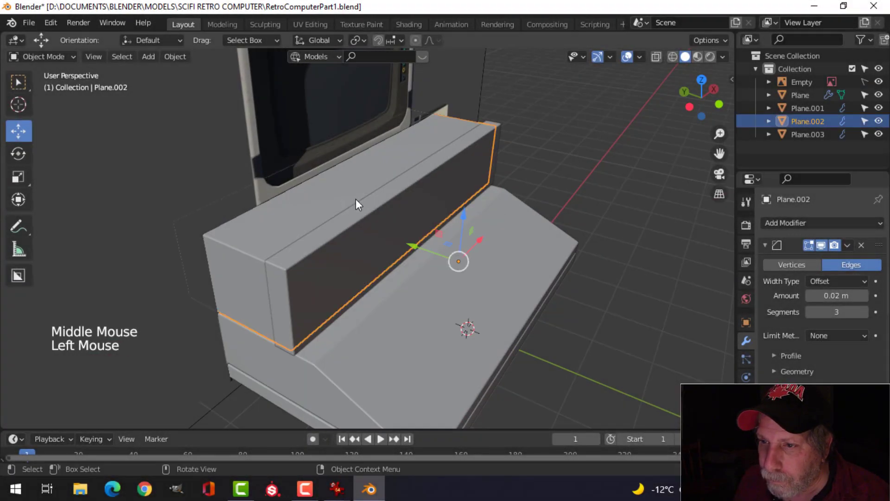
key(Tab)
key(3)
click(308, 205)
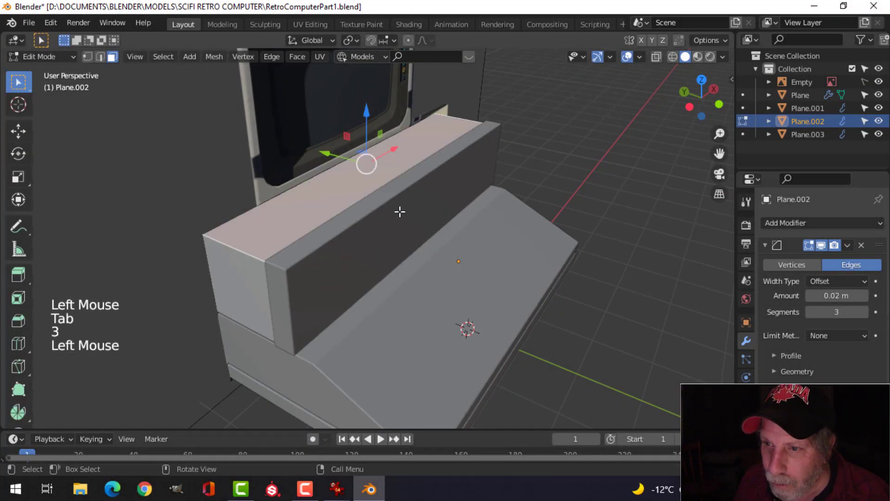
middle_drag(399, 210, 441, 284)
key(KP_1)
key(shift+d)
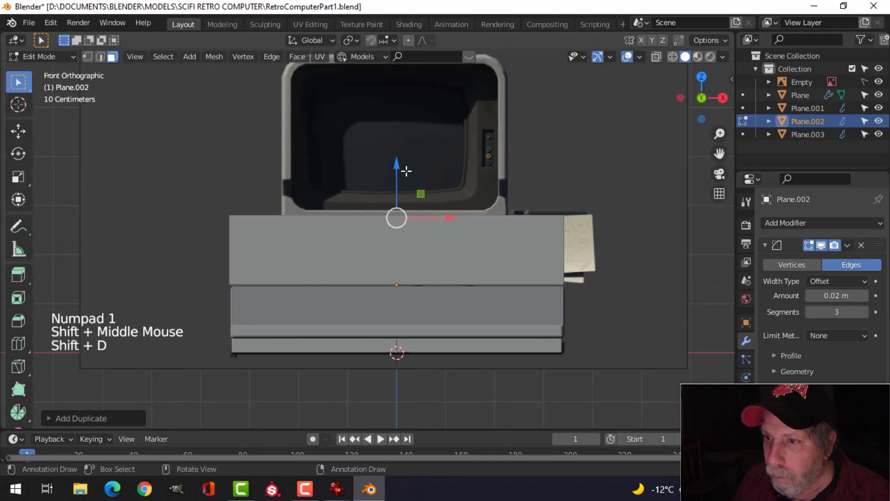
drag(406, 171, 399, 153)
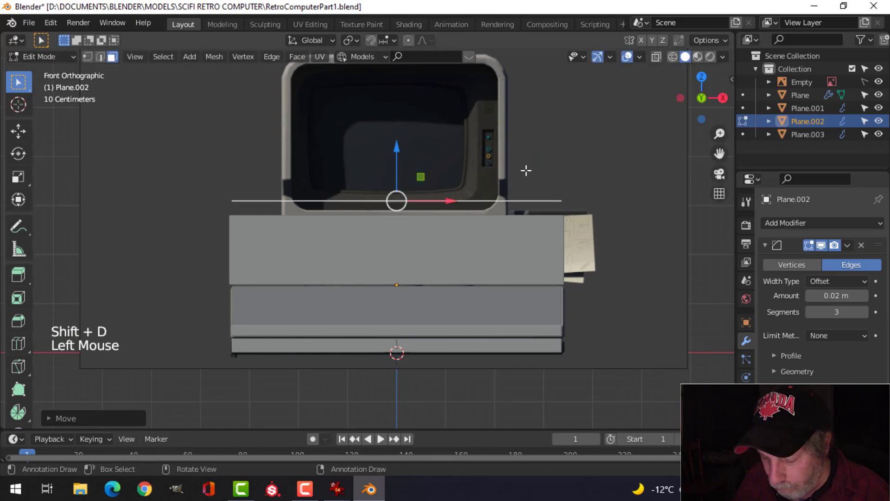
key(p)
key(Tab)
Scale the separated plane along X to match the monitor's width in the reference image
middle_drag(473, 195, 470, 235)
click(471, 234)
key(Tab)
key(a)
middle_drag(531, 244, 575, 229)
key(s)
key(x)
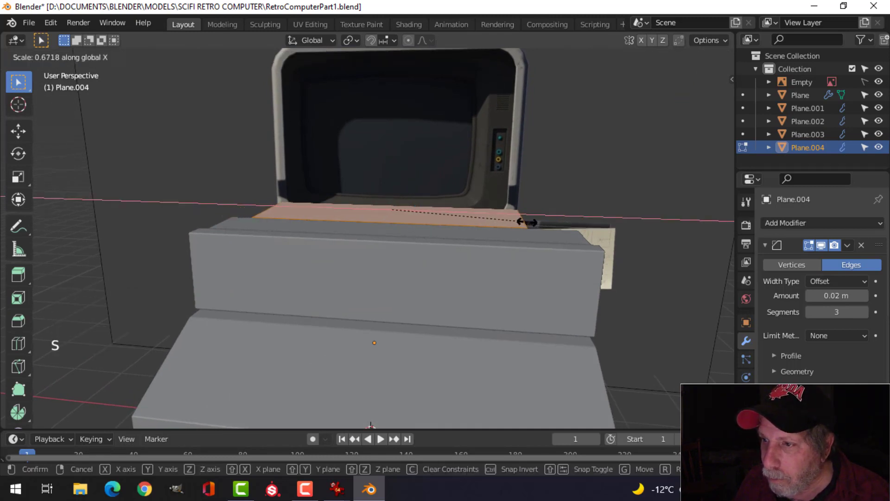
click(527, 222)
middle_drag(477, 238, 491, 280)
key(s)
key(x)
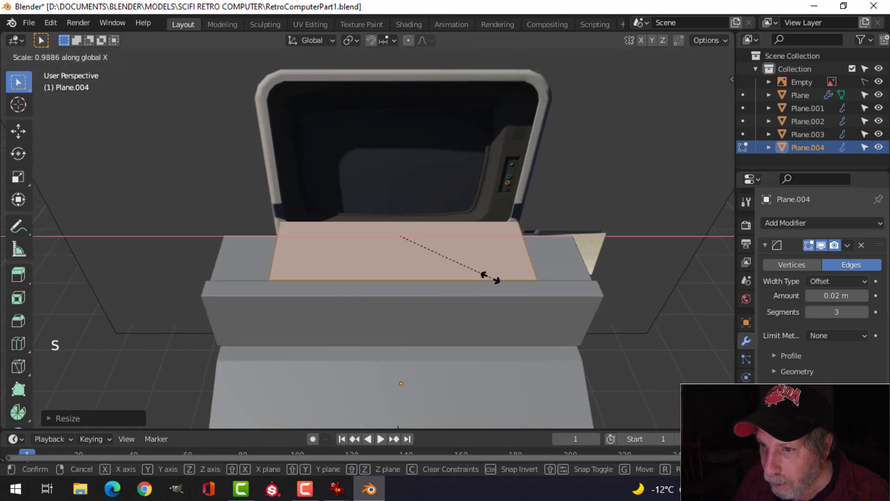
click(491, 277)
Check the monitor's placement in the reference photo and move the plane's front edge back along Y to match
middle_drag(461, 284, 564, 207)
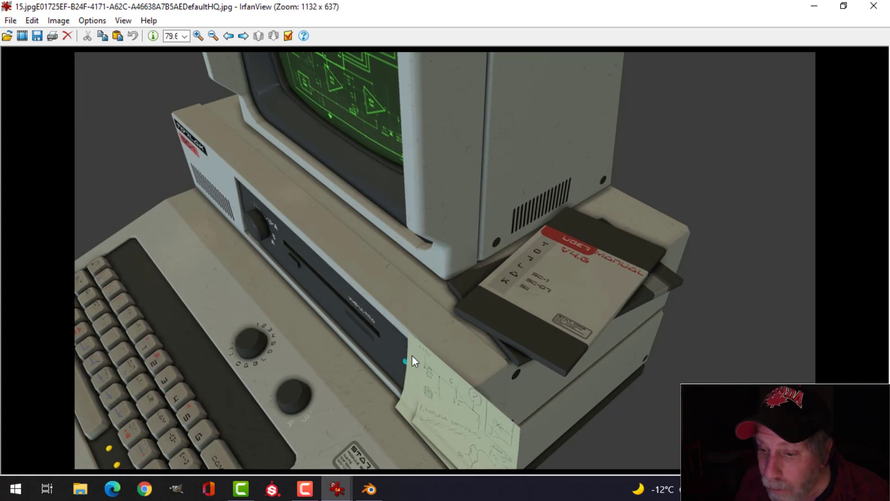
click(374, 490)
middle_drag(451, 311, 472, 251)
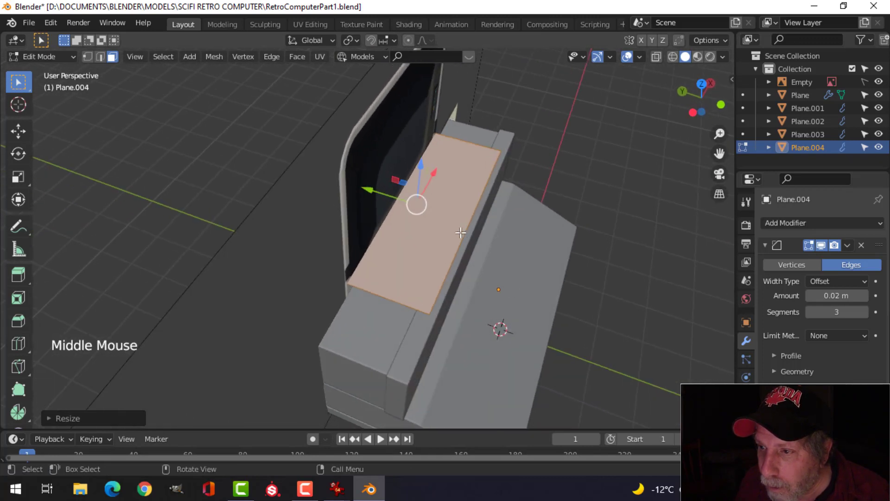
click(460, 232)
key(2)
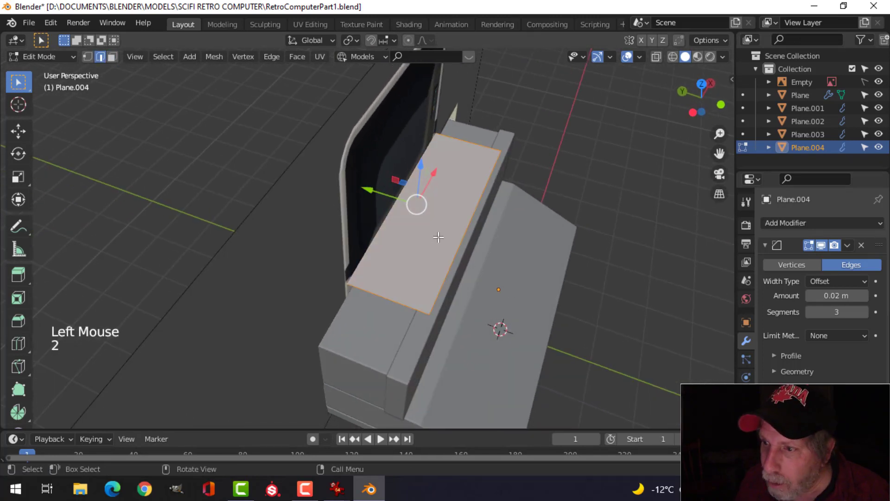
drag(411, 203, 388, 191)
middle_drag(389, 191, 451, 215)
Extrude the whole plane upward along Z to the top of the monitor in the reference image, and leave Edit Mode
key(a)
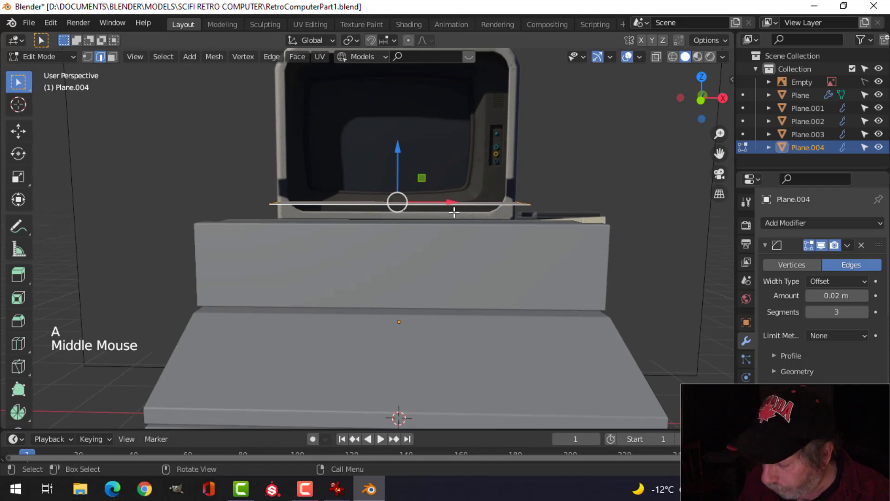
key(KP_1)
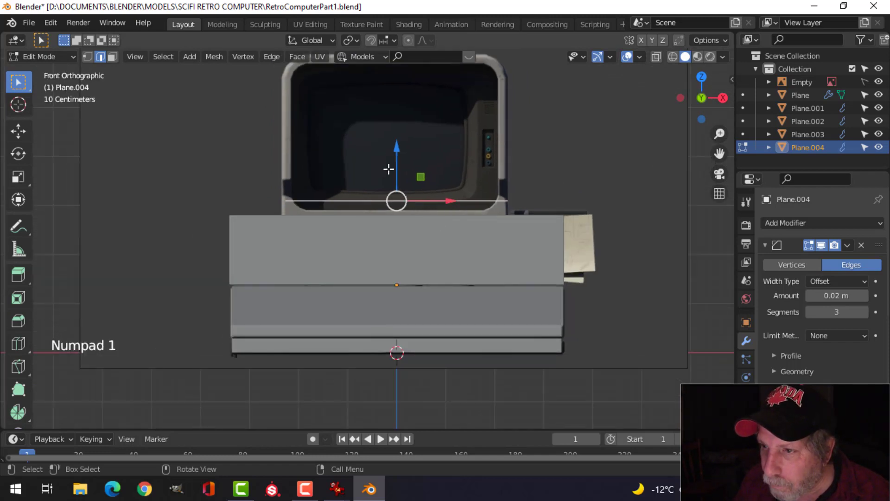
drag(394, 150, 433, 105)
shift+middle_drag(433, 105, 439, 200)
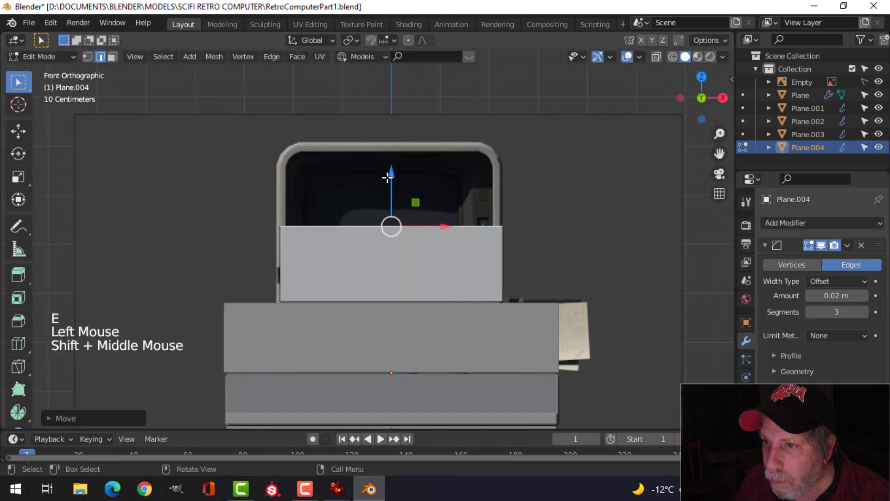
drag(387, 177, 389, 93)
middle_drag(390, 93, 356, 204)
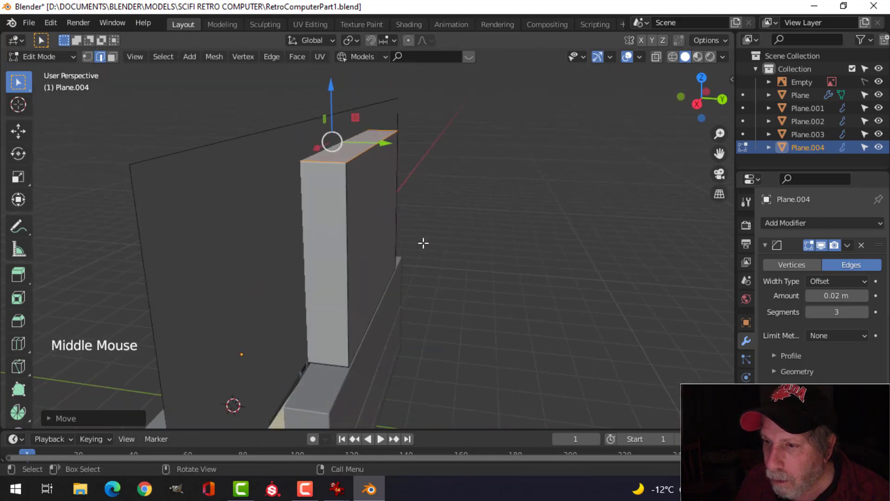
scroll(423, 242, down, 2)
key(alt+a)
mouse_move(421, 272)
shift+middle_down()
mouse_move(423, 236)
mouse_move(449, 222)
mouse_move(389, 234)
mouse_move(409, 267)
shift+middle_up()
key(Tab)
Open the monitor block, drive unit block, keyboard section and base together in Edit Mode
click(396, 258)
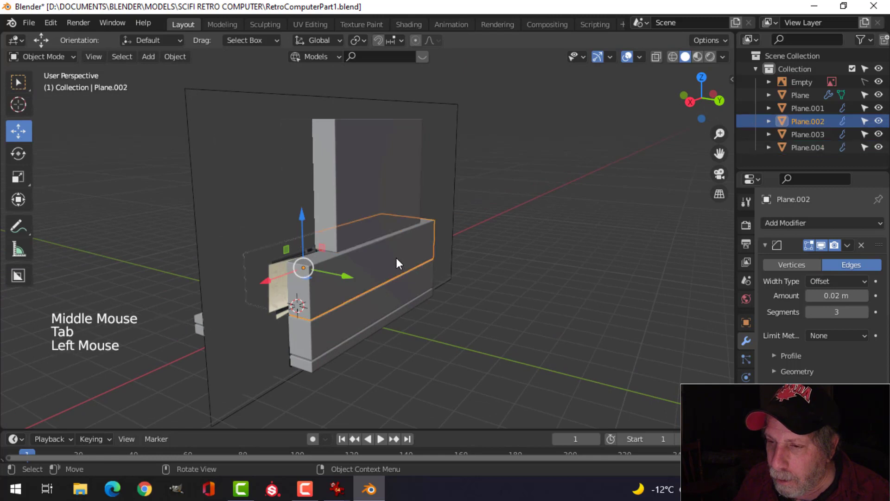
click(355, 191)
shift+click(387, 283)
shift+click(388, 301)
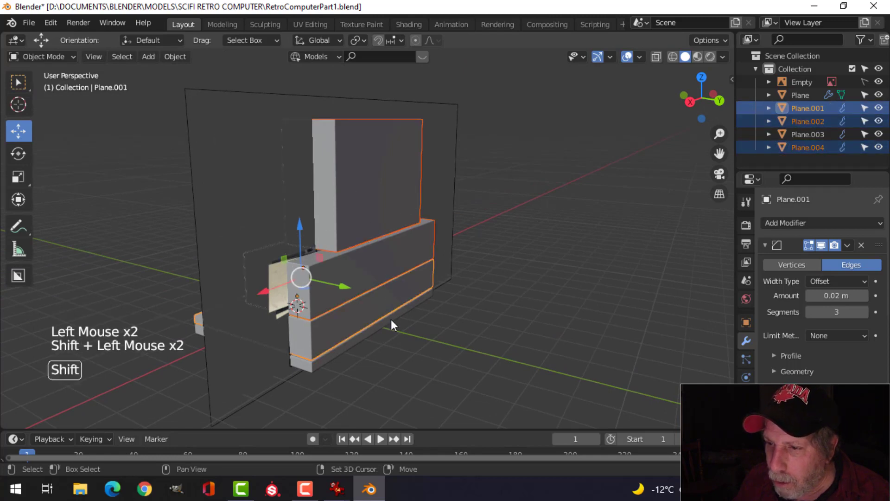
shift+click(391, 319)
key(Tab)
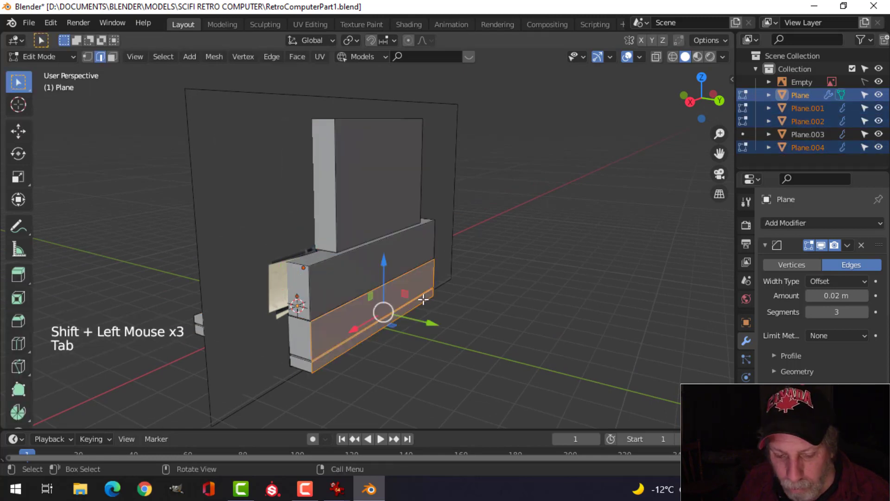
Move the rear faces of the monitor, drive unit, keyboard section and base back together along Y to deepen the computer
key(3)
click(361, 171)
shift+click(383, 264)
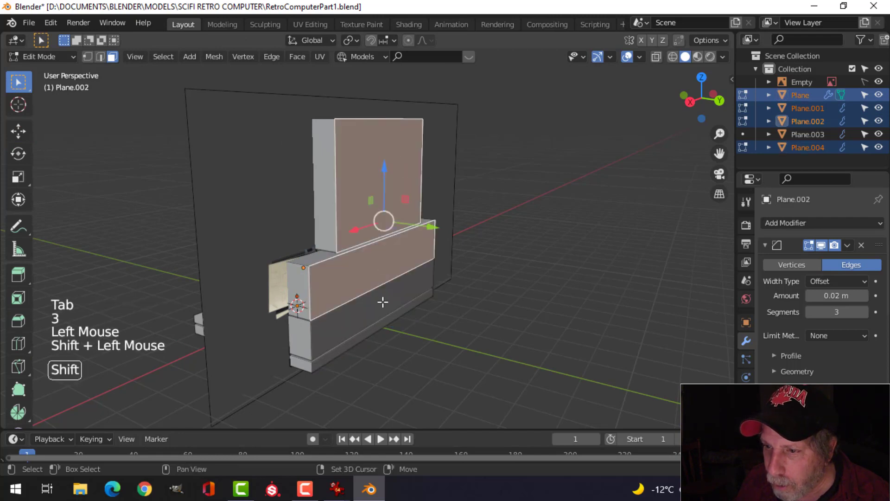
shift+click(384, 306)
shift+click(383, 323)
middle_drag(427, 310, 498, 287)
drag(446, 267, 476, 243)
key(Tab)
middle_drag(476, 243, 363, 252)
key(alt+a)
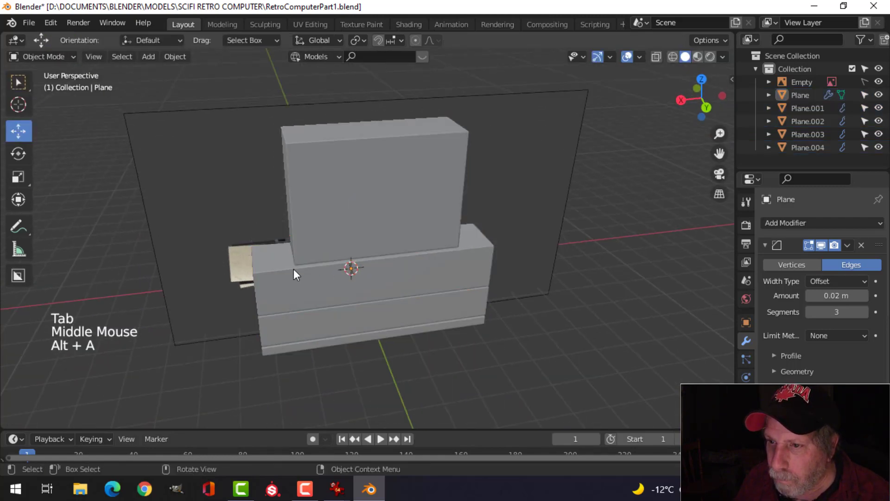
Review the deepened blockout from the front and save the file
middle_drag(294, 272, 568, 260)
scroll(533, 263, up, 3)
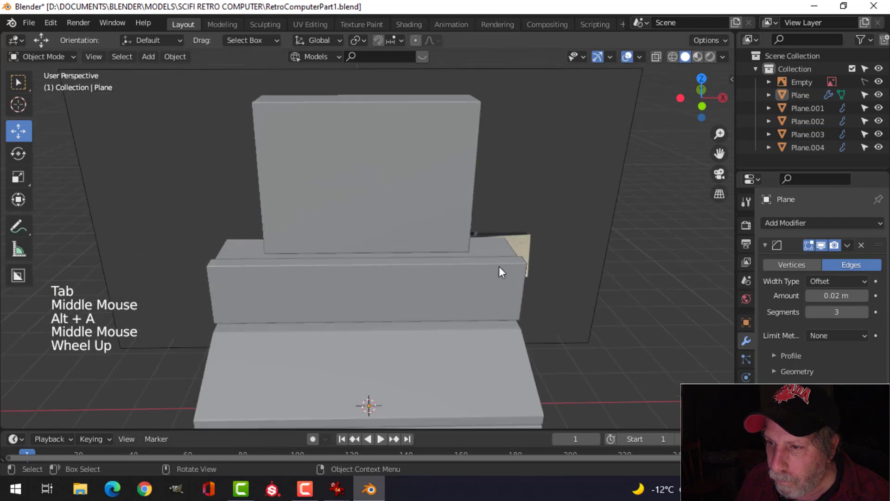
middle_drag(499, 267, 523, 238)
scroll(439, 270, down, 2)
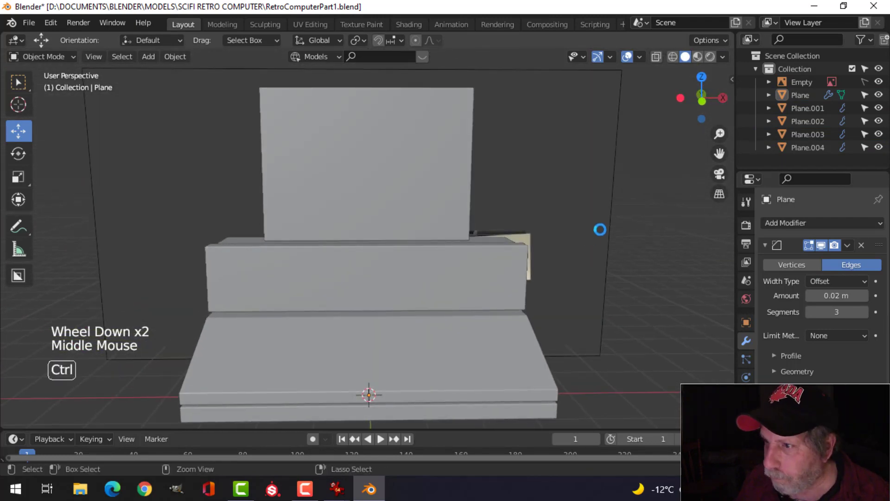
key(ctrl+s)
Move the reference image empty back along Y to about 4.28 m, at the rear of the computer
middle_drag(622, 225, 546, 225)
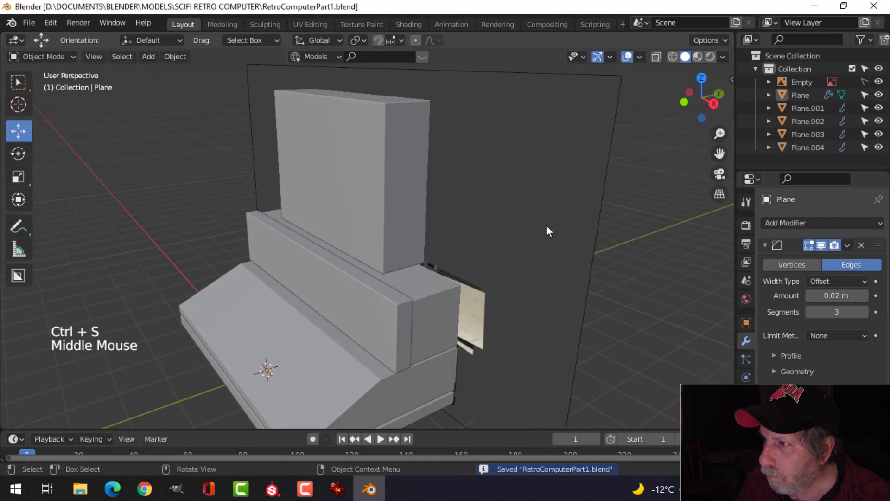
click(877, 82)
click(878, 82)
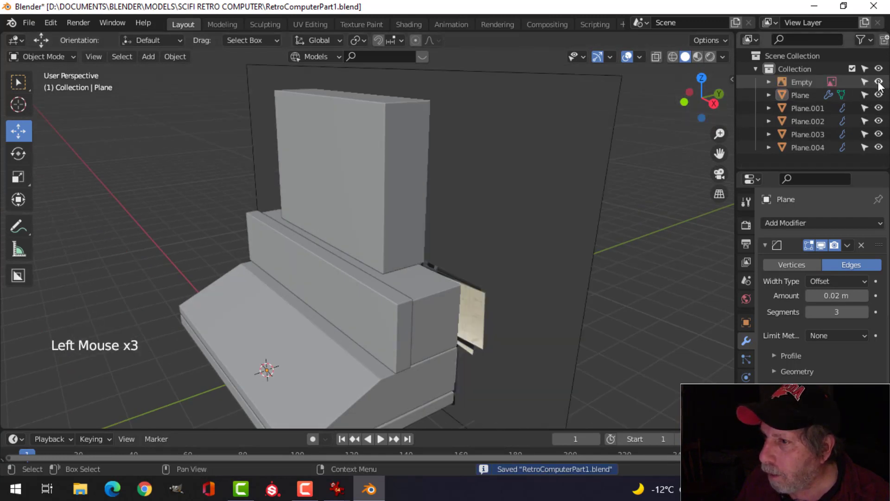
click(479, 163)
middle_drag(585, 199, 524, 220)
drag(418, 214, 472, 202)
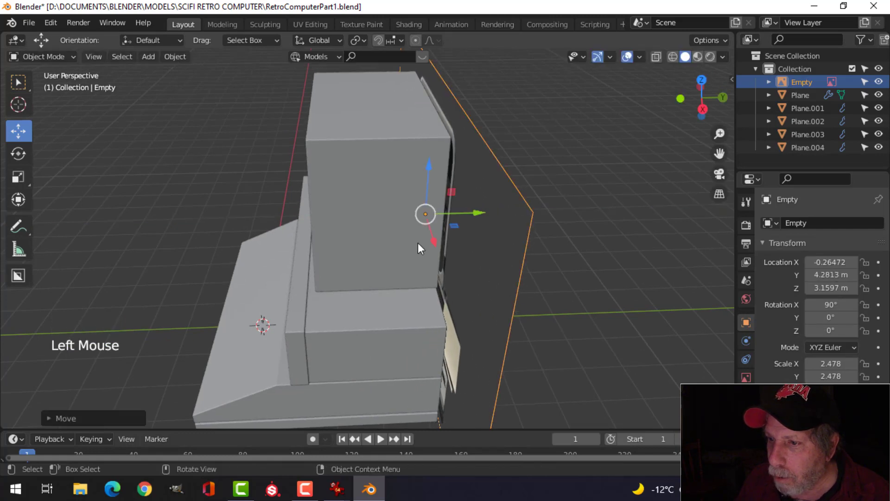
Review the blockout, then switch to IrfanView and examine the monitor's front section and side seam in reference image 15
middle_drag(418, 243, 565, 190)
scroll(439, 230, down, 2)
scroll(438, 230, up, 1)
middle_drag(439, 230, 481, 273)
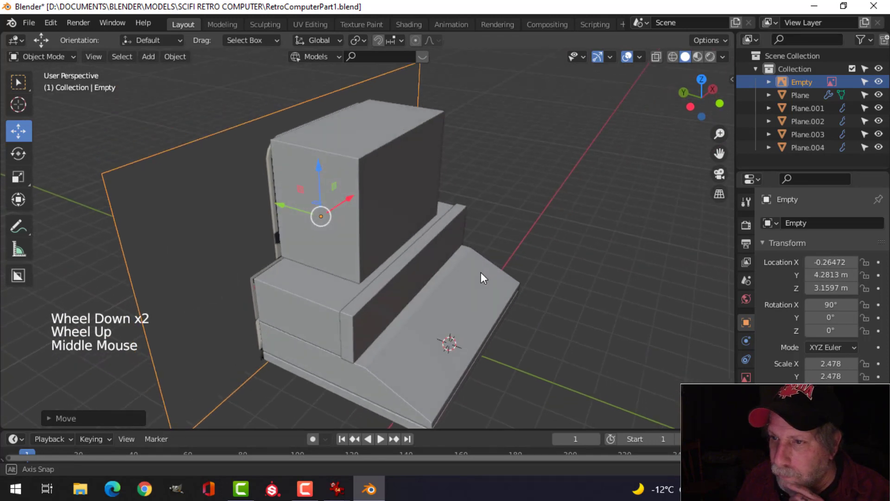
scroll(471, 260, up, 1)
mouse_move(337, 489)
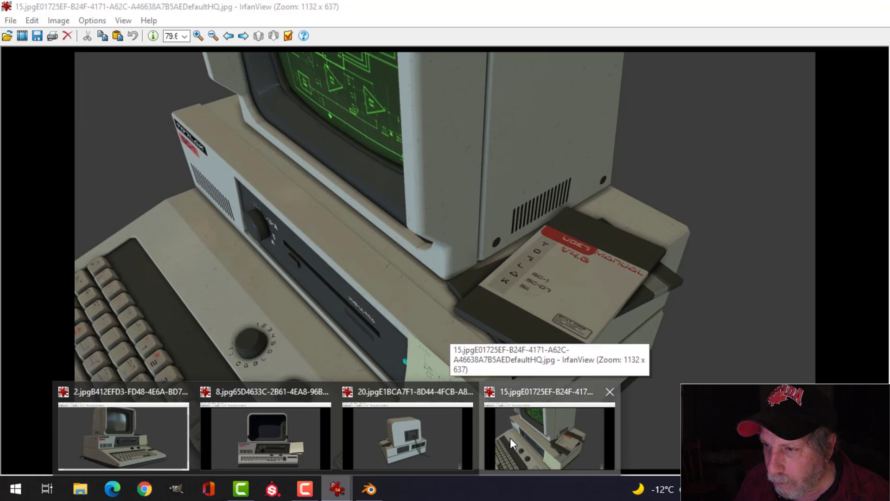
click(510, 438)
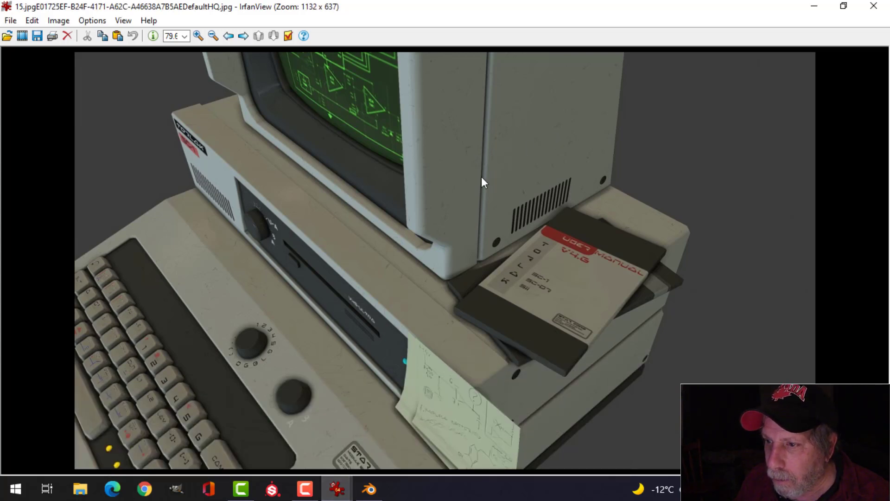
Back in Blender, duplicate the monitor block's front face slightly forward along Y and separate it into its own object
click(368, 489)
middle_drag(363, 225, 435, 188)
click(371, 193)
key(Tab)
key(3)
click(308, 183)
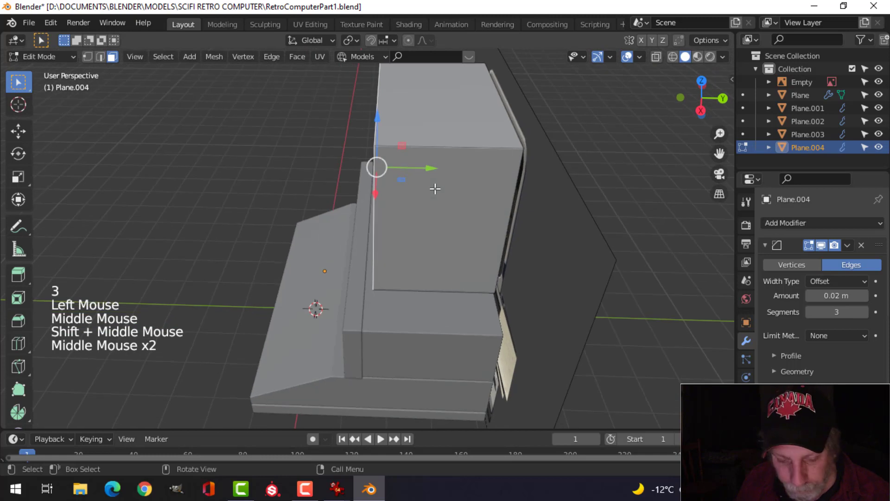
key(shift+d)
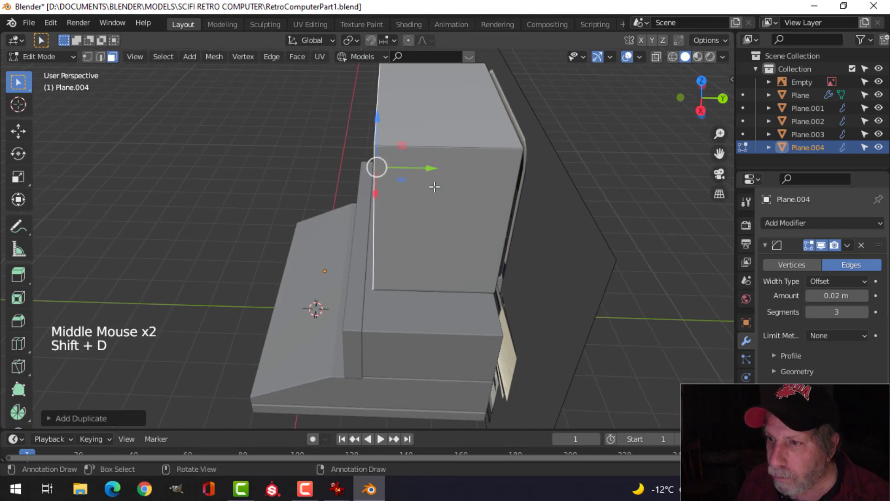
click(422, 166)
key(p)
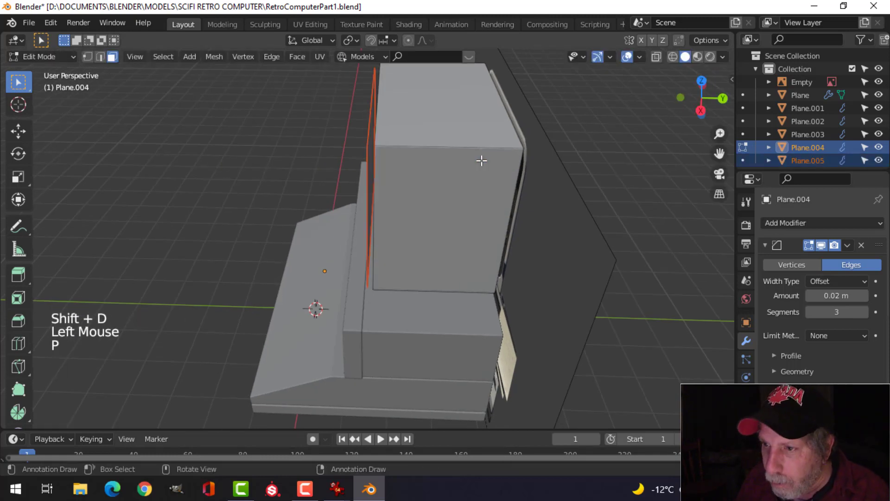
Move the original monitor block's front face back along Y, away from the separated face
key(Tab)
middle_drag(407, 184, 393, 160)
key(Tab)
click(392, 159)
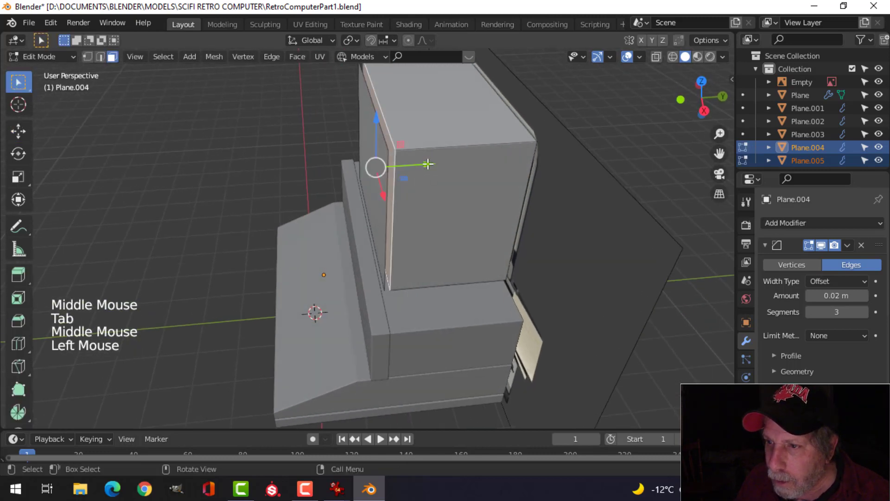
drag(427, 164, 443, 157)
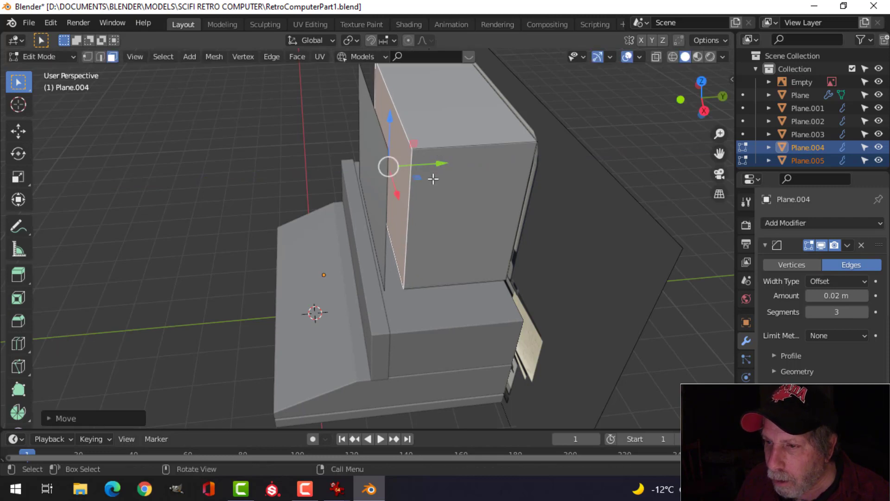
key(Tab)
Move the separated monitor front face back along Y until only a small gap remains before the monitor block
middle_drag(435, 179, 377, 174)
click(390, 175)
key(Tab)
key(grave)
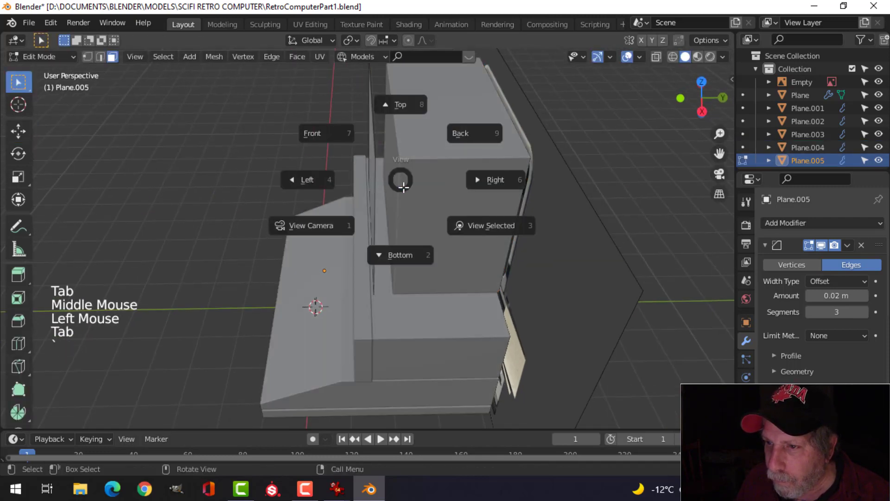
key(Tab)
middle_drag(404, 188, 374, 290)
drag(376, 272, 383, 264)
middle_drag(383, 264, 410, 272)
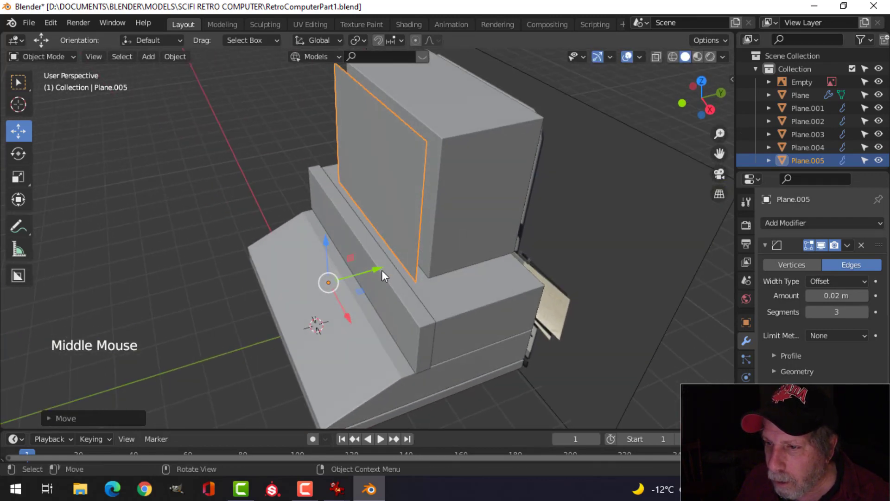
drag(382, 270, 385, 262)
middle_drag(384, 262, 333, 232)
scroll(507, 240, down, 2)
scroll(400, 240, up, 1)
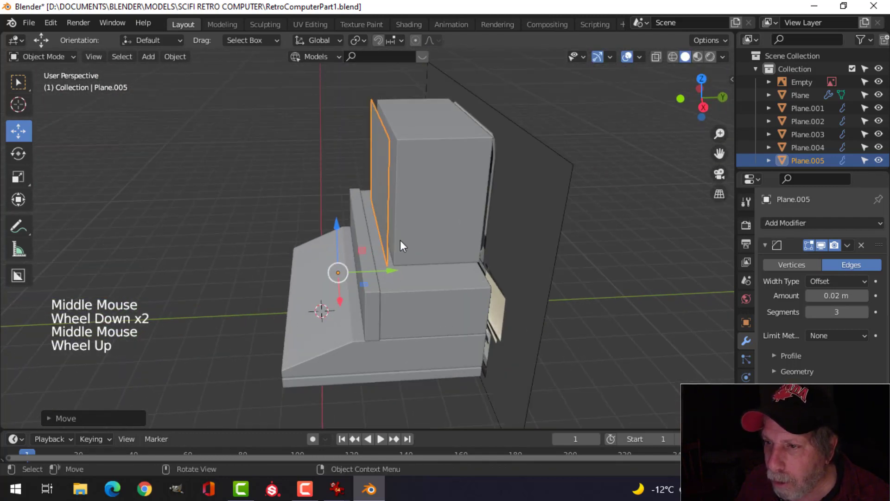
View the model from the front in wireframe and make the reference image empty unselectable
middle_drag(400, 240, 483, 221)
middle_drag(483, 221, 463, 281)
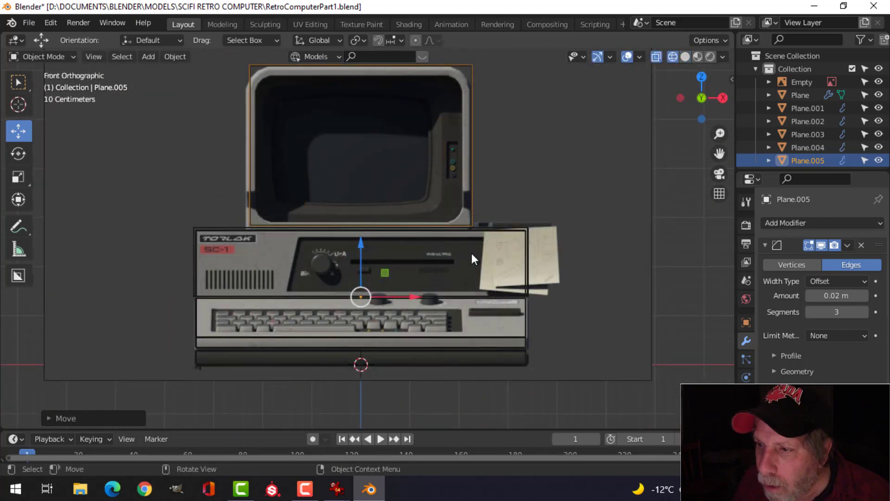
click(500, 231)
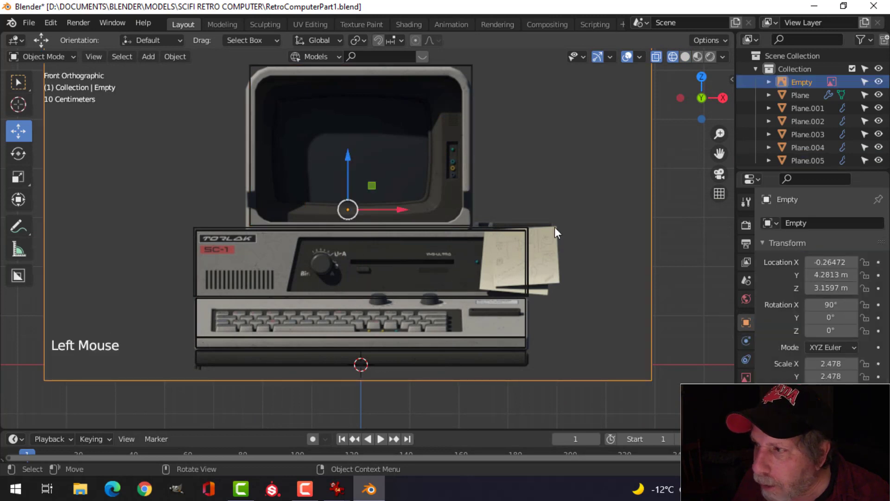
click(865, 81)
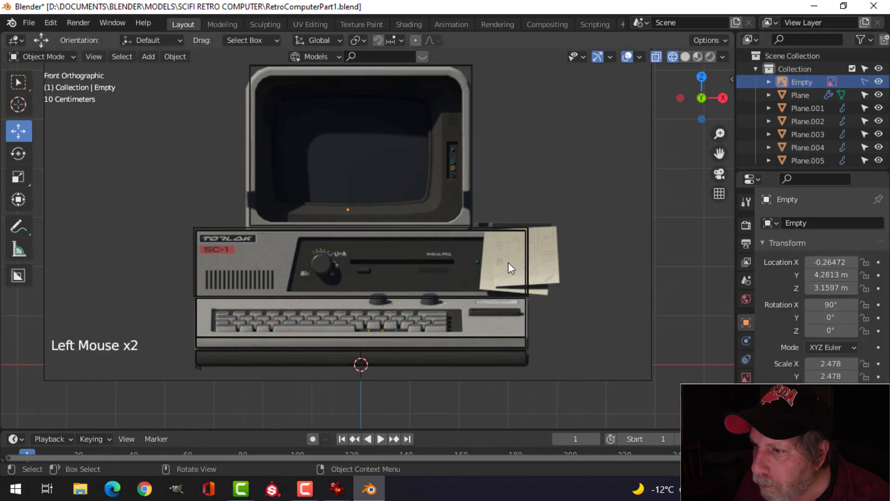
Move the drive unit block's front face back along Y to the rear of the front panel so the two no longer overlap
click(518, 238)
middle_drag(540, 258, 433, 296)
click(453, 311)
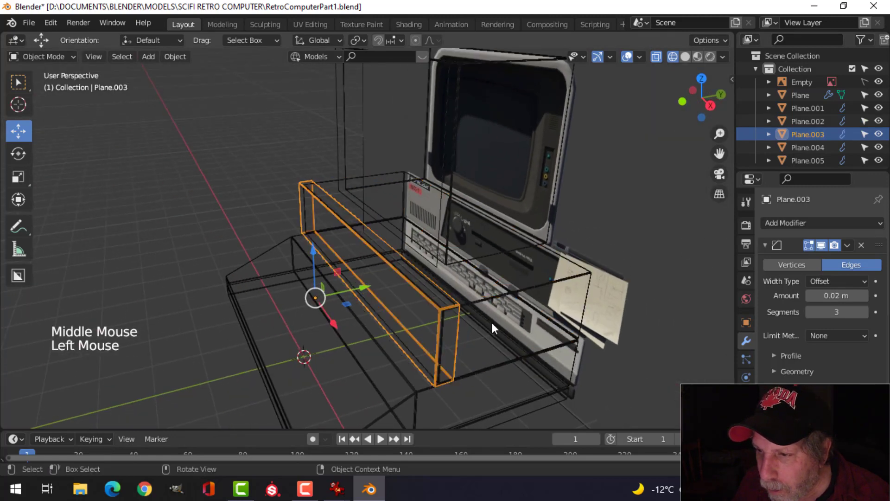
middle_drag(491, 321, 453, 341)
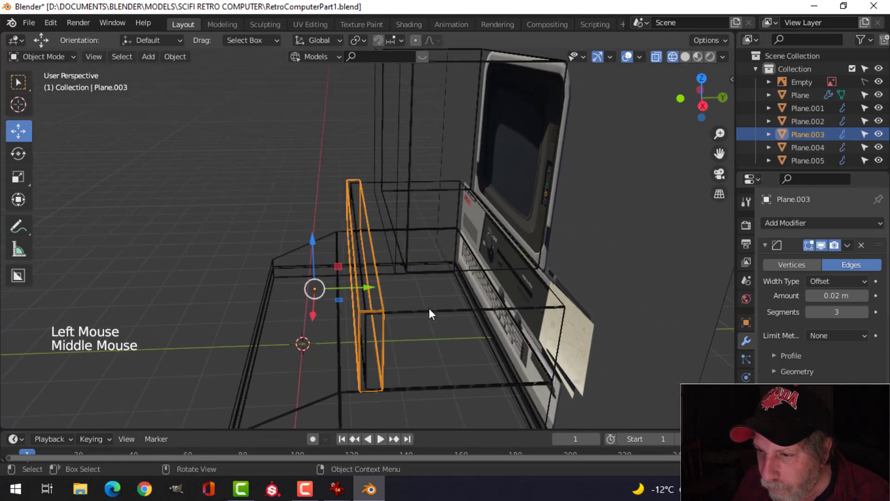
click(449, 311)
key(Tab)
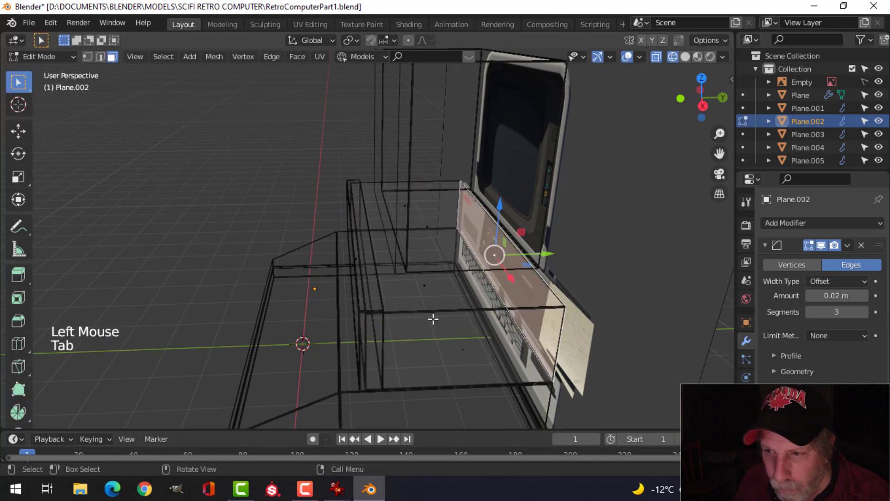
middle_drag(374, 328, 364, 266)
click(355, 260)
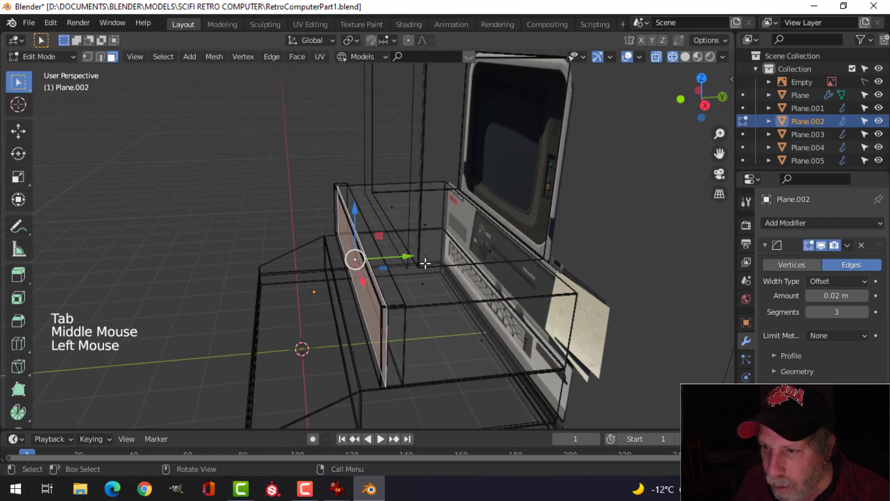
middle_drag(406, 257, 417, 263)
drag(417, 263, 425, 253)
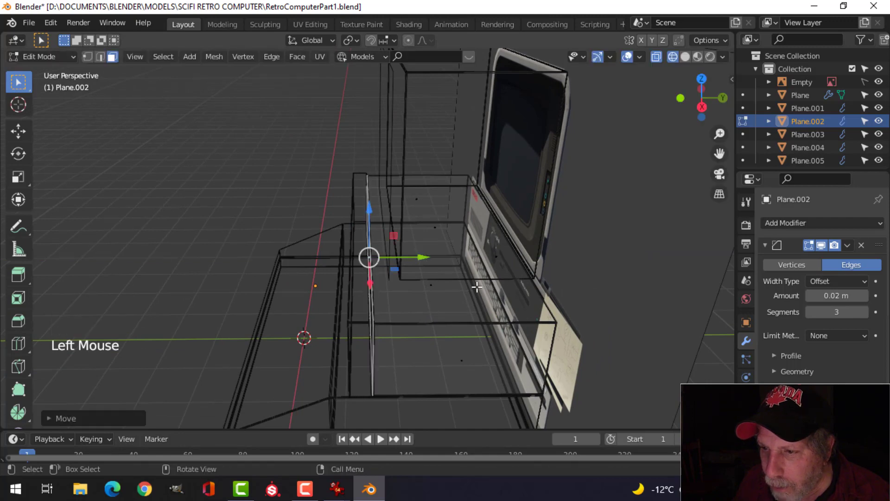
key(z)
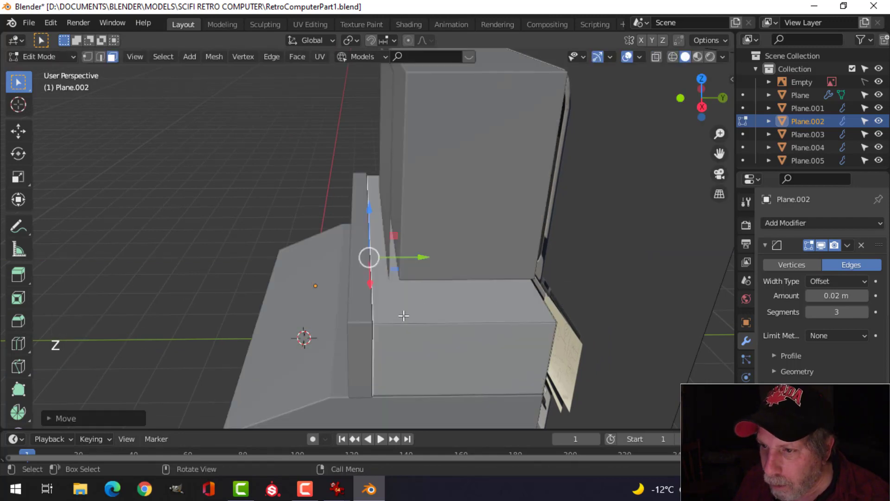
mouse_move(403, 312)
middle_down()
mouse_move(429, 304)
mouse_move(535, 313)
middle_up()
key(alt+a)
key(Tab)
In the front wireframe view, add a horizontal loop cut to the drive unit's front panel along the dark recess's upper edge
click(432, 326)
key(KP_1)
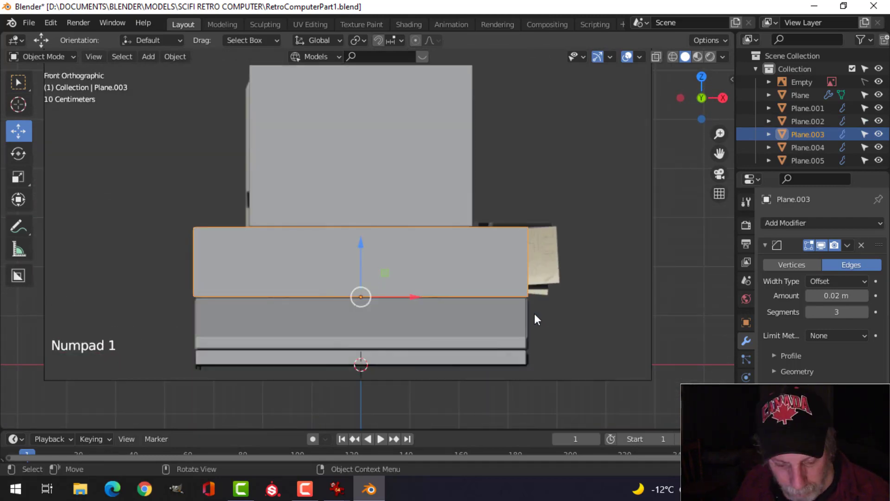
key(z)
click(458, 306)
scroll(562, 276, up, 2)
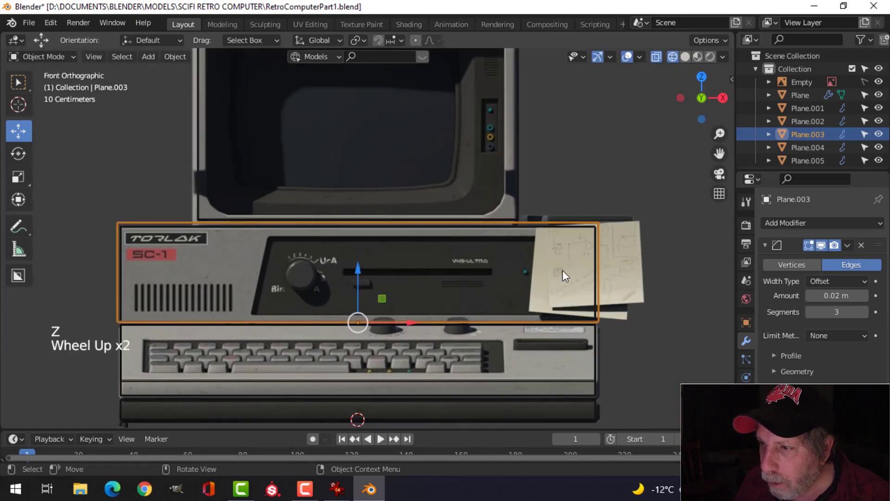
key(Tab)
shift+middle_drag(577, 273, 534, 259)
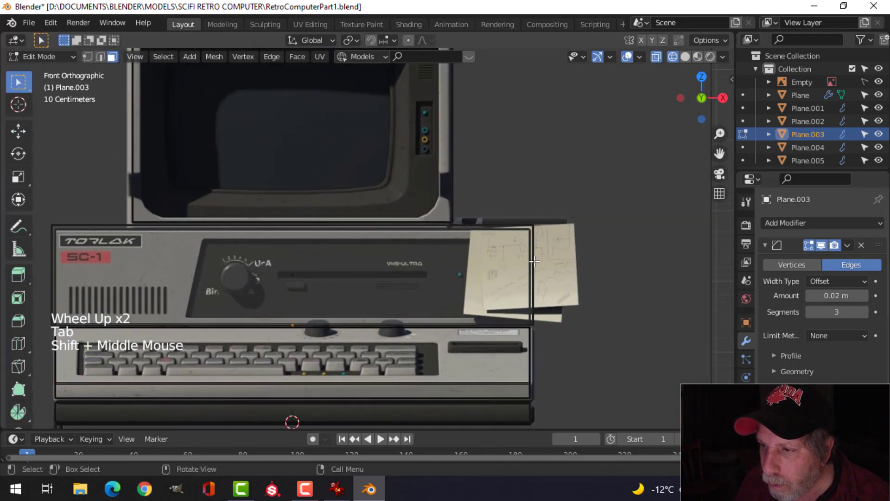
key(ctrl+r)
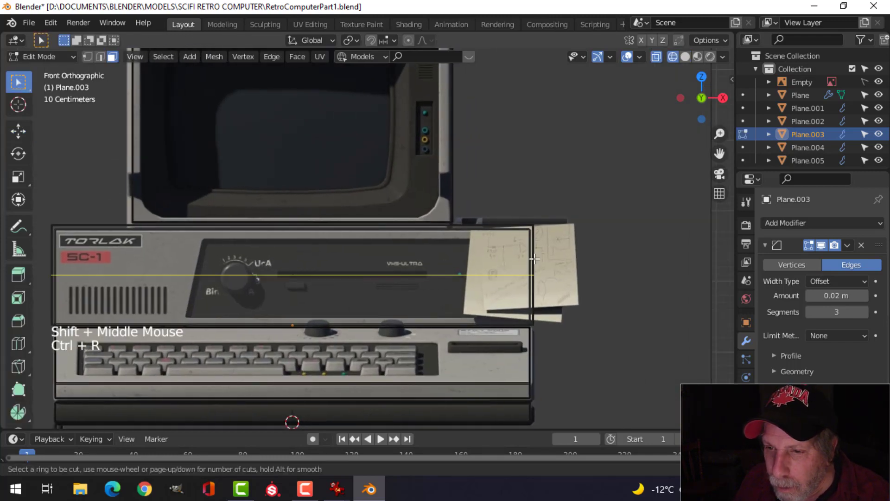
click(534, 259)
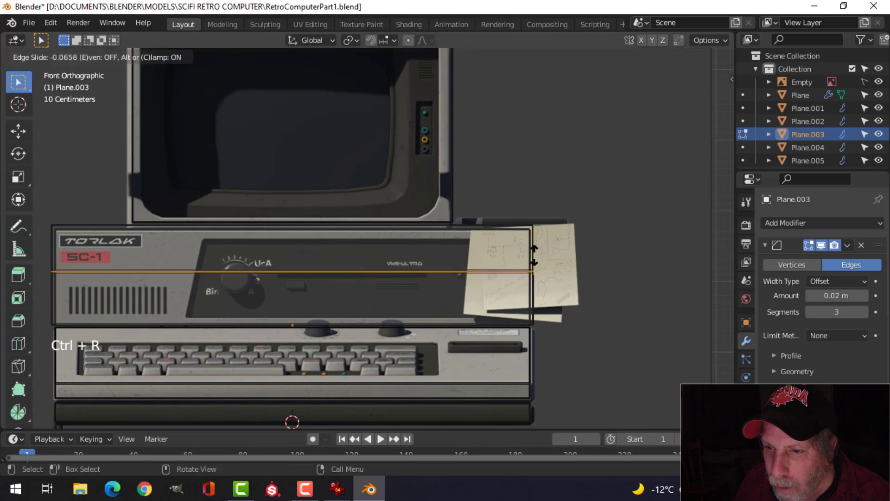
click(537, 223)
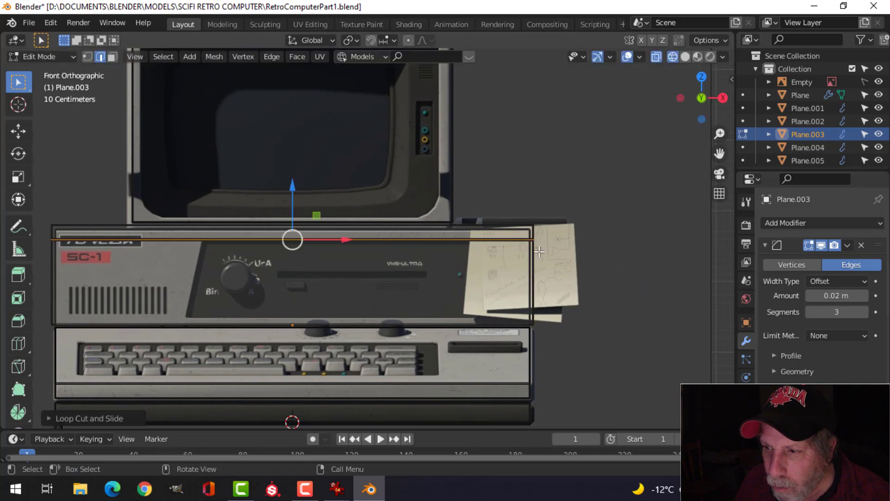
Add a horizontal loop cut along the recess's lower edge and a vertical one at the lower end of its slanted left side
key(ctrl+r)
click(532, 281)
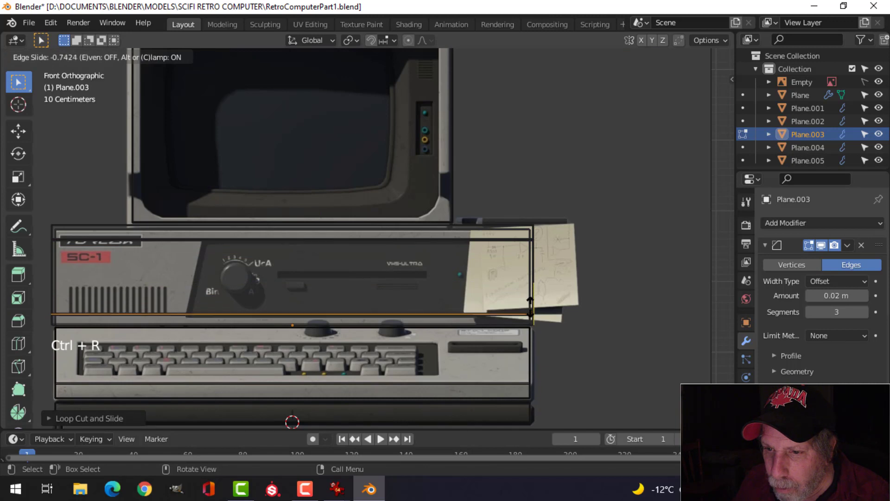
click(530, 309)
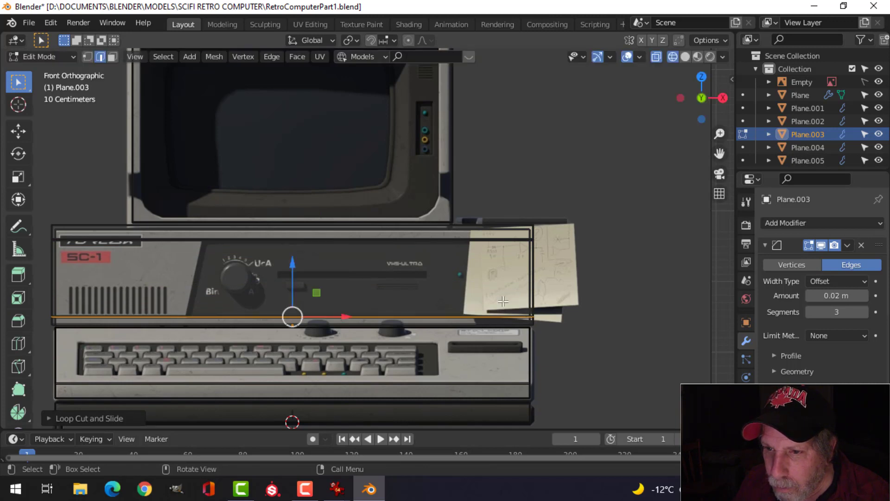
key(ctrl+r)
click(187, 238)
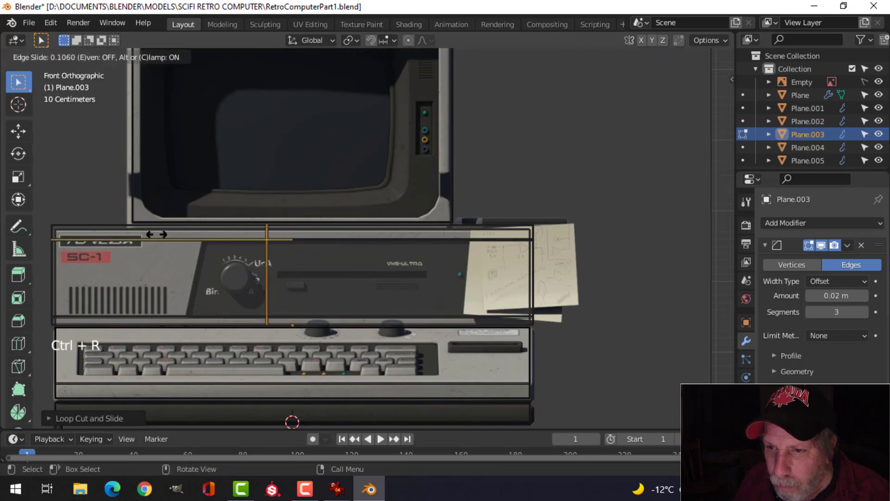
click(76, 240)
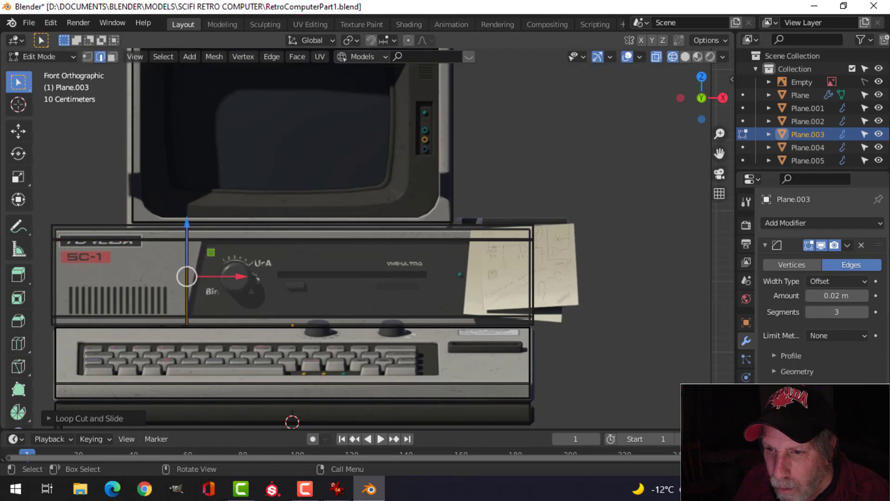
key(alt+a)
Switch to vertex selection on the front panel and turn off the viewport display of its bevel modifier
shift+middle_drag(236, 270, 287, 274)
key(KP_1)
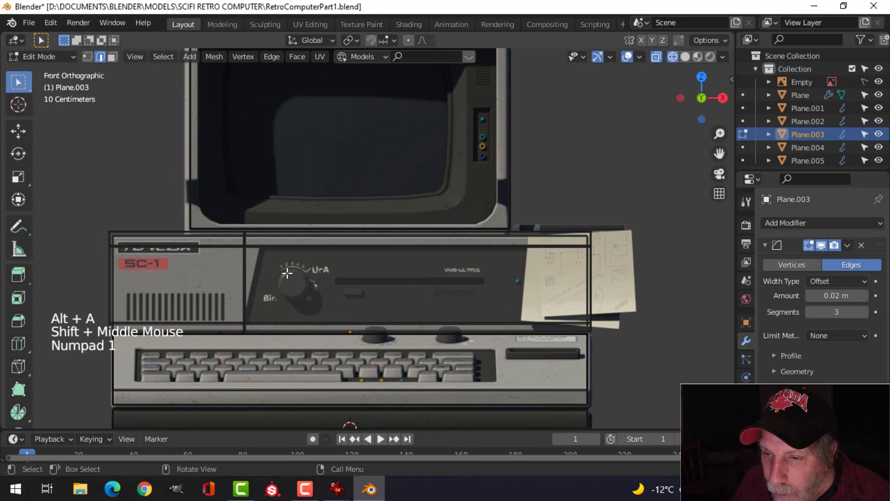
scroll(287, 274, up, 2)
key(1)
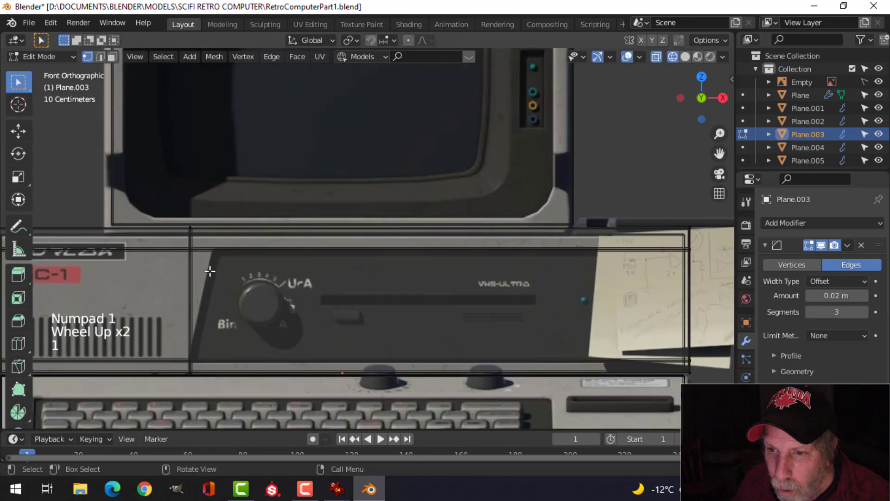
click(822, 246)
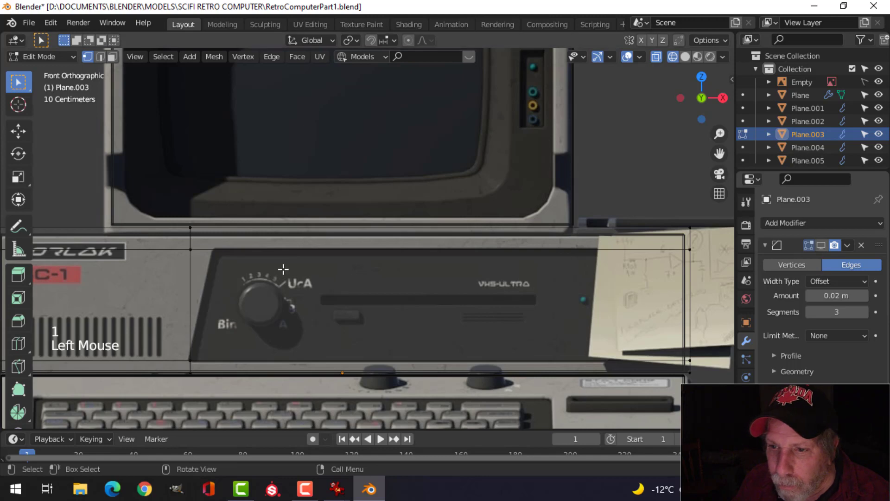
key(b)
drag(213, 265, 214, 265)
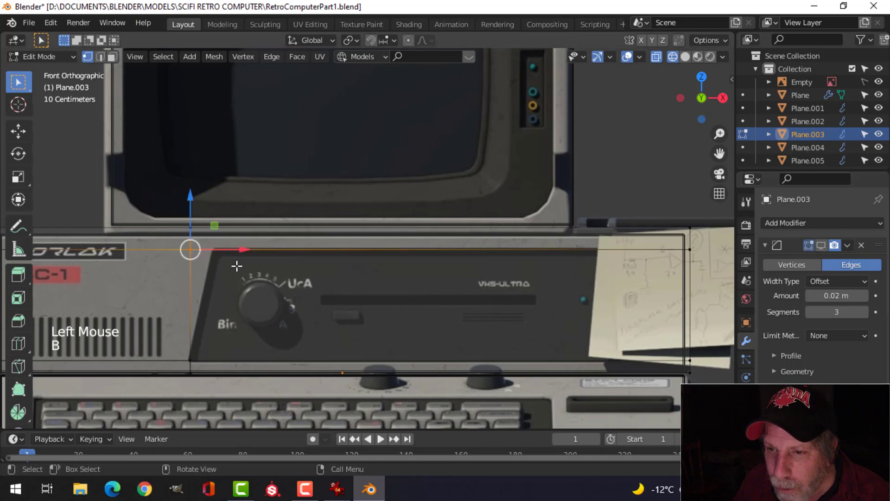
scroll(213, 265, down, 4)
middle_drag(278, 273, 417, 273)
scroll(431, 269, up, 1)
key(KP_1)
scroll(443, 266, up, 5)
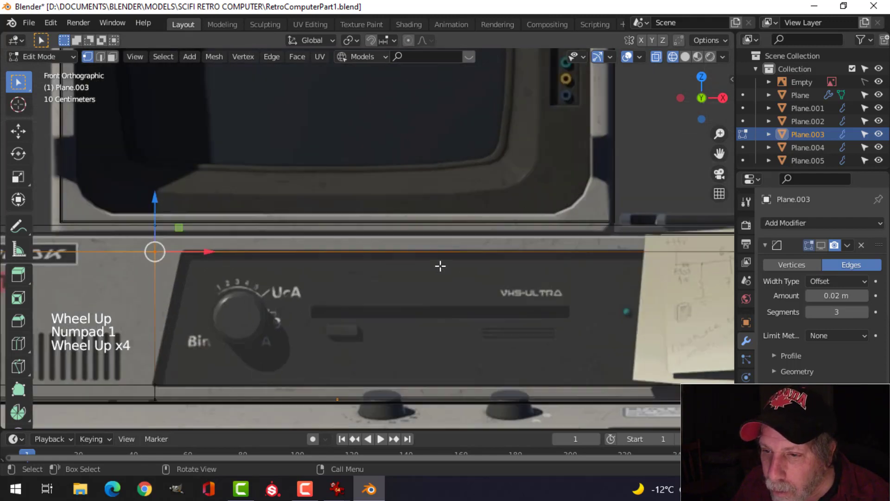
shift+middle_drag(184, 263, 269, 240)
click(242, 231)
drag(242, 231, 278, 235)
key(ctrl+z)
key(alt+a)
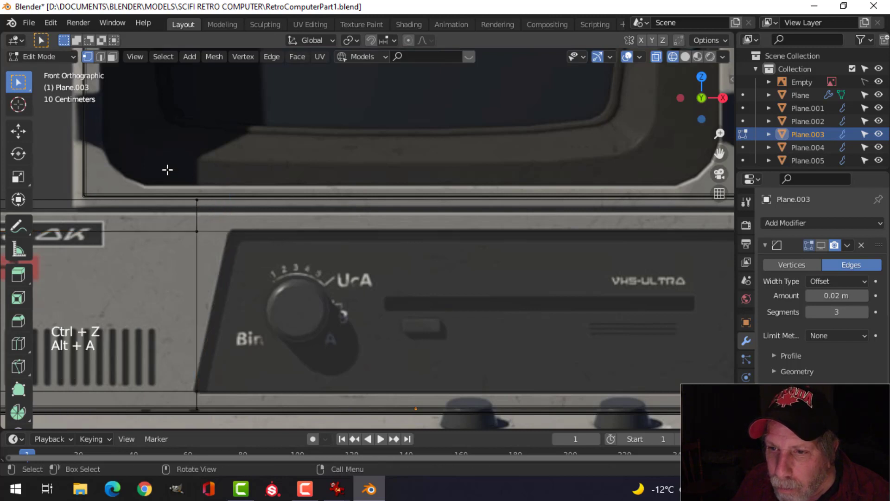
Move the vertices at the upper end of the vertical cut along X so the edge follows the recess's slanted left side
key(b)
drag(164, 167, 219, 249)
drag(249, 216, 284, 216)
Add a vertical loop cut under the papers for the recess's right end and flatten it to scale 0 along X
scroll(453, 256, down, 3)
shift+middle_drag(454, 257, 238, 240)
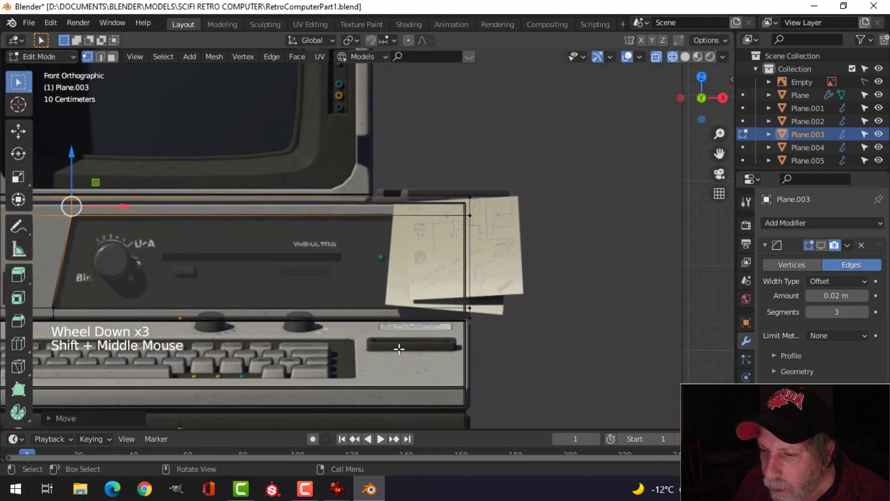
key(ctrl+r)
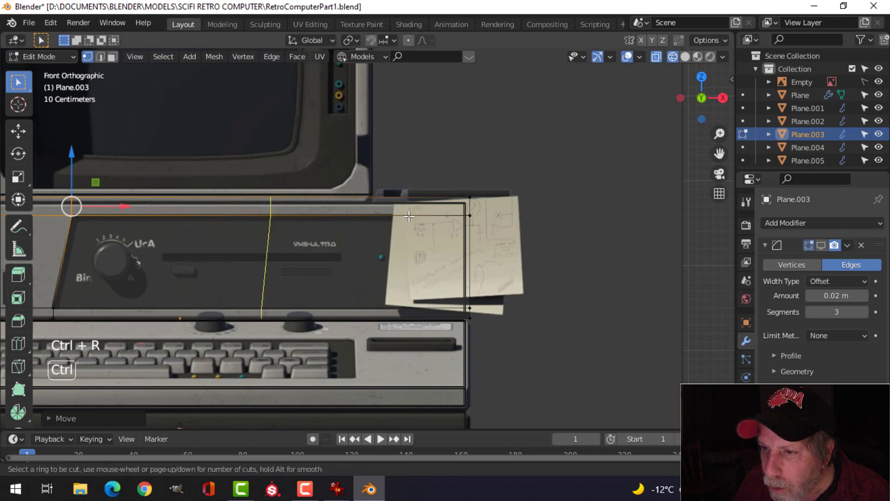
click(418, 213)
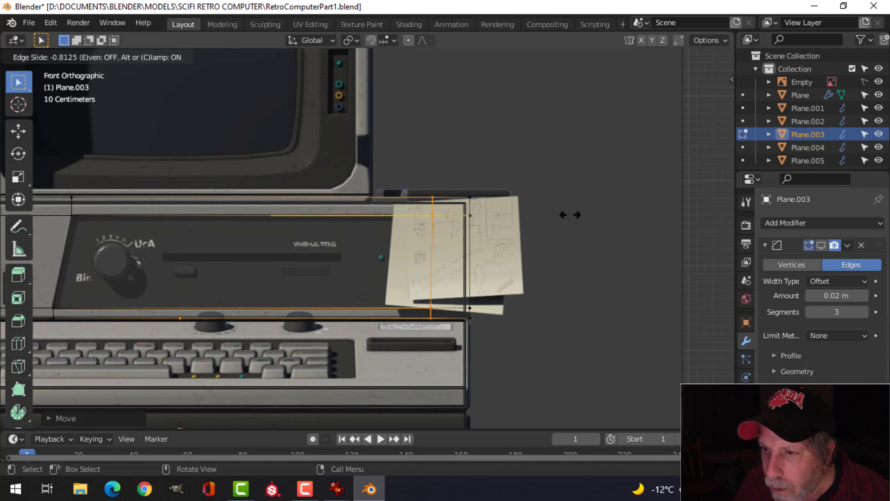
click(566, 215)
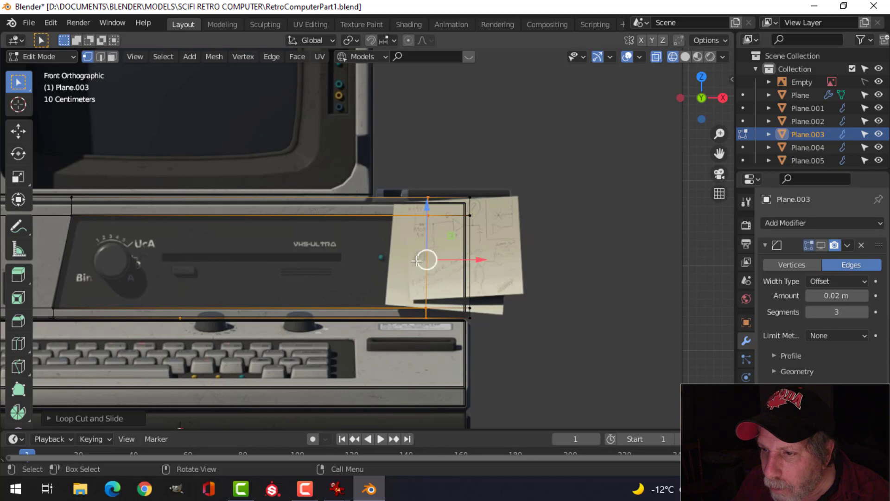
drag(469, 258, 462, 258)
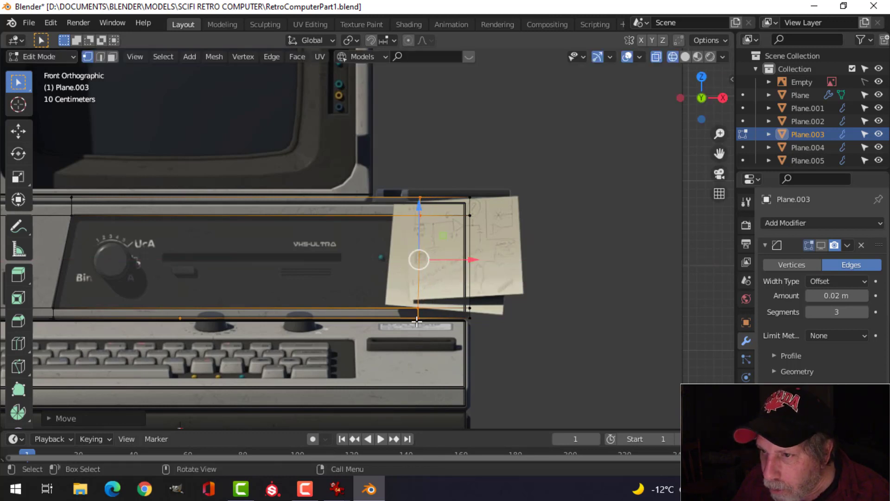
text(s)
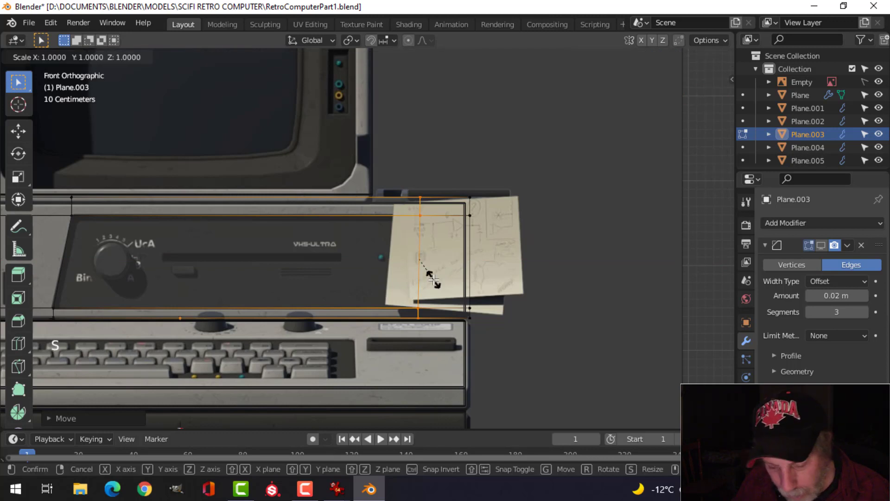
text(x)
text(0)
click(434, 279)
key(alt+a)
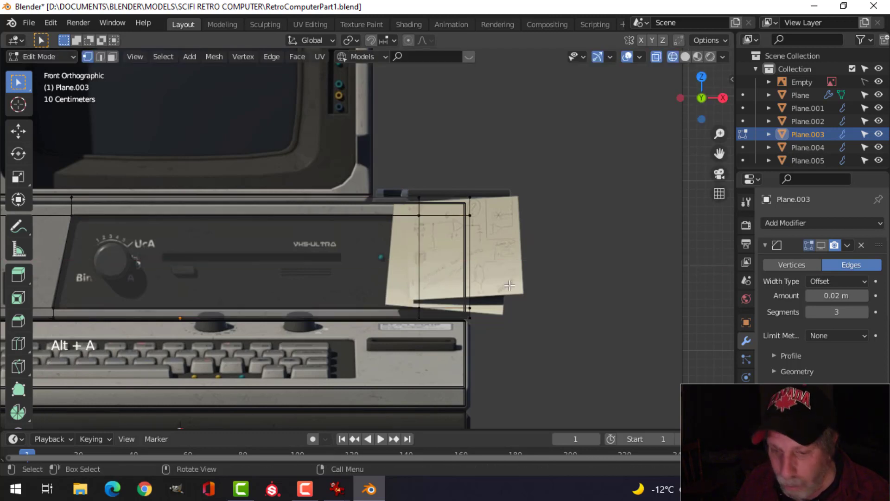
Extrude the recess face inward into the front panel and limit the panel's bevel modifier by Angle, 30°
key(z)
mouse_move(596, 279)
middle_down()
mouse_move(519, 282)
mouse_move(455, 302)
mouse_move(333, 293)
mouse_move(397, 278)
mouse_move(417, 259)
mouse_move(324, 284)
mouse_move(336, 285)
middle_up()
scroll(379, 276, down, 2)
key(3)
click(372, 267)
scroll(324, 284, up, 2)
middle_drag(335, 285, 443, 268)
key(e)
key(Tab)
key(alt+a)
scroll(408, 296, down, 3)
middle_drag(443, 266, 413, 300)
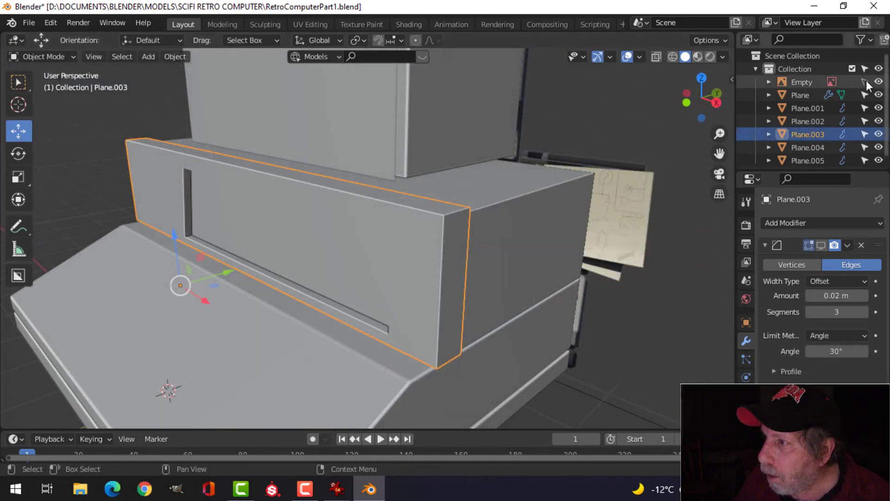
Make the reference image selectable and isolate it with the front panel in local view, with only the panel selected in front view
click(865, 82)
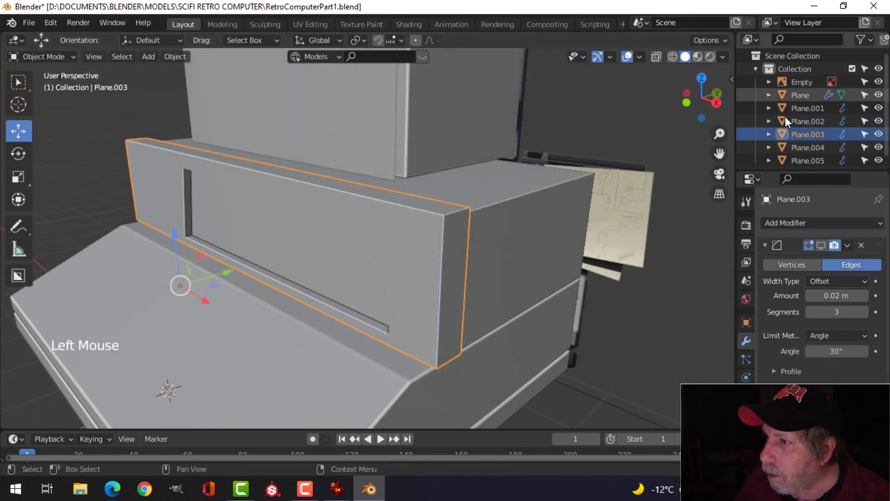
shift+click(617, 149)
shift+click(616, 211)
middle_drag(616, 211, 616, 201)
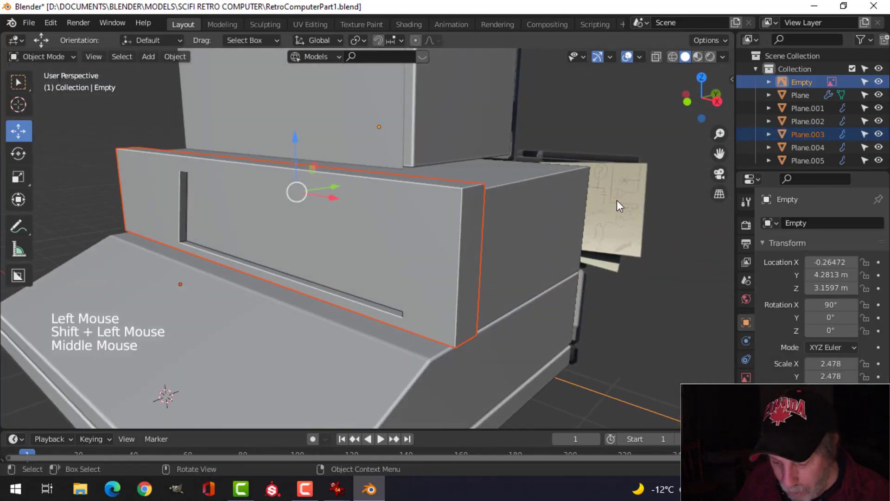
key(slash)
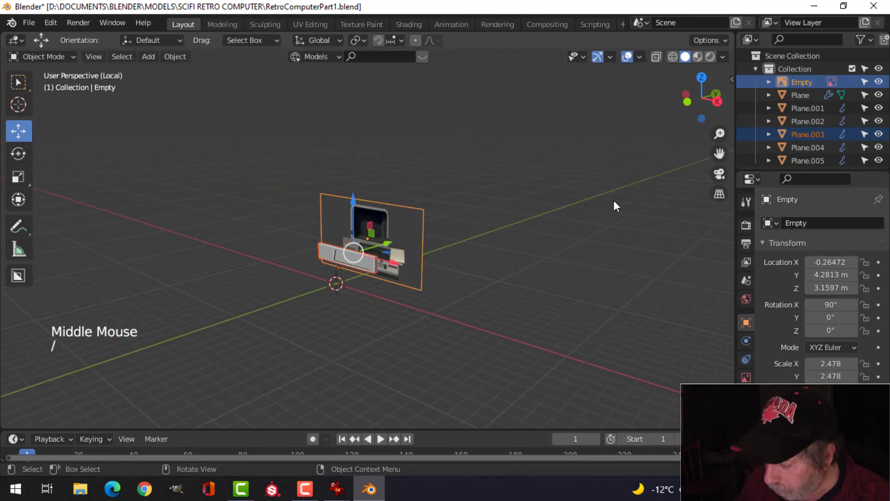
key(KP_1)
scroll(411, 269, up, 7)
scroll(410, 268, up, 2)
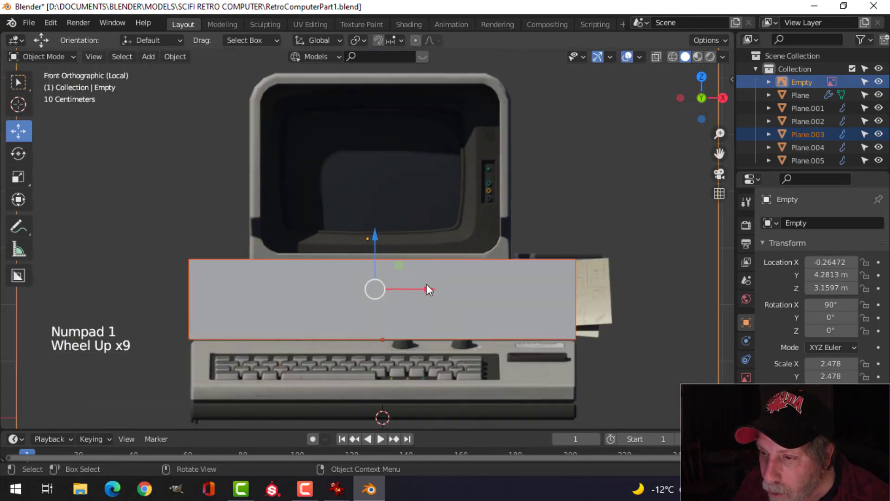
shift+middle_drag(427, 286, 433, 202)
click(433, 201)
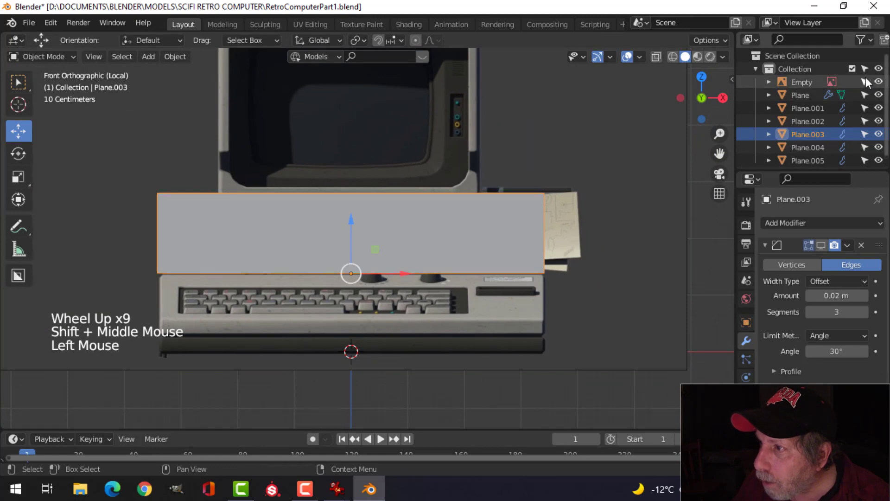
click(808, 134)
In wireframe edit mode, add a horizontal loop cut across the front panel along the drive slot's upper edge
key(Tab)
scroll(407, 244, up, 3)
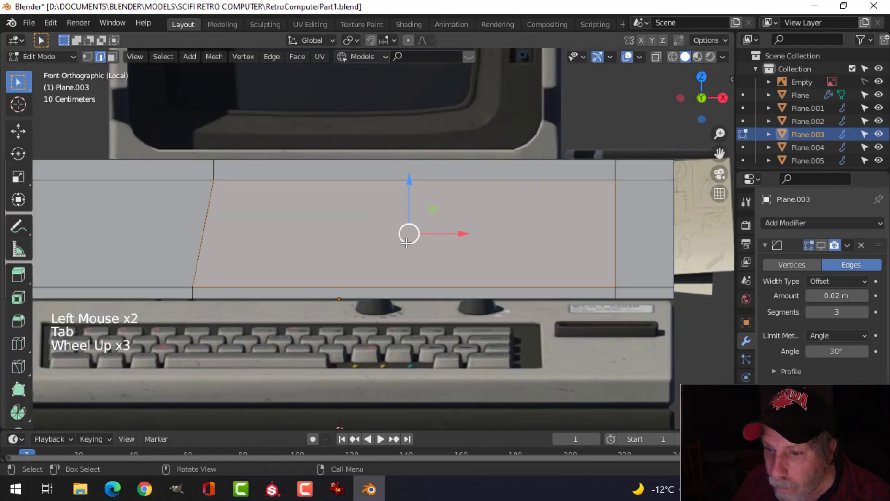
key(z)
key(alt+a)
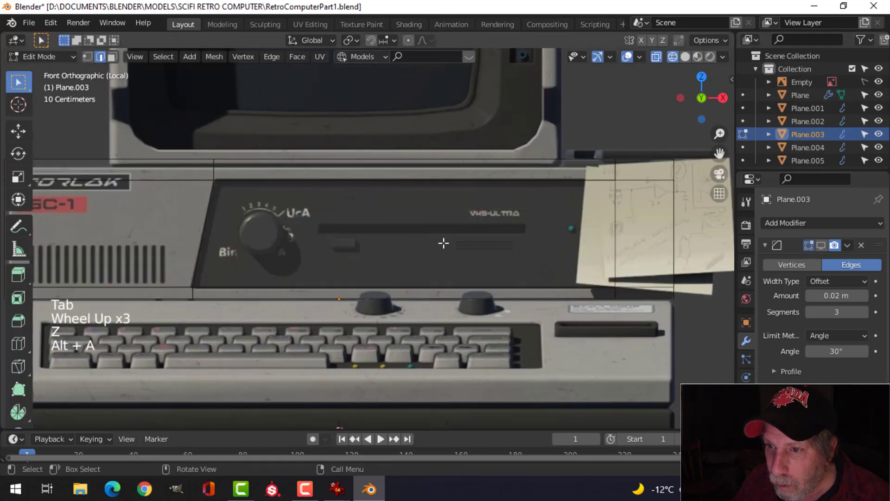
shift+middle_drag(441, 242, 351, 240)
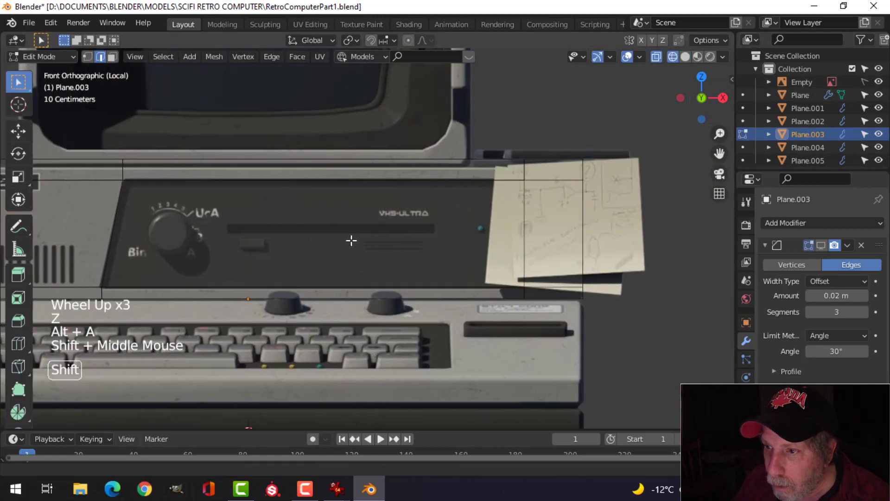
key(ctrl+r)
click(588, 227)
click(588, 218)
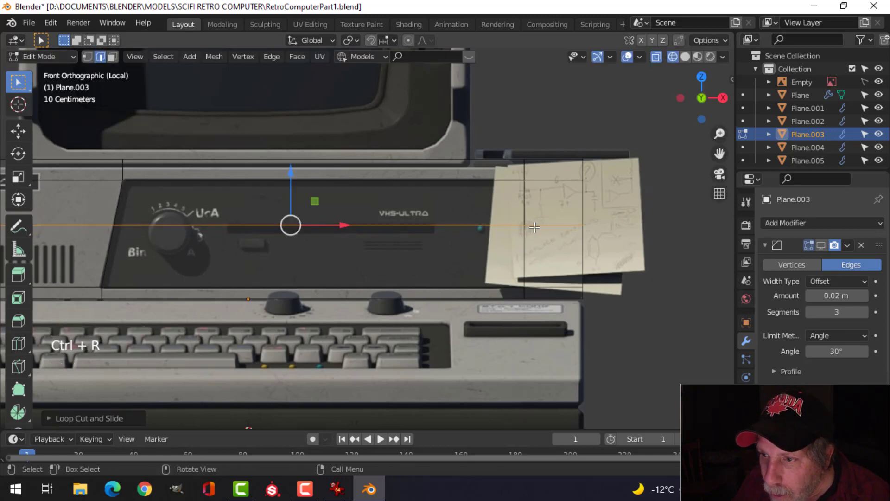
scroll(534, 228, up, 3)
drag(231, 161, 232, 160)
Add a horizontal loop cut across the front panel along the drive slot's lower edge
shift+middle_drag(450, 213, 321, 188)
scroll(322, 188, down, 1)
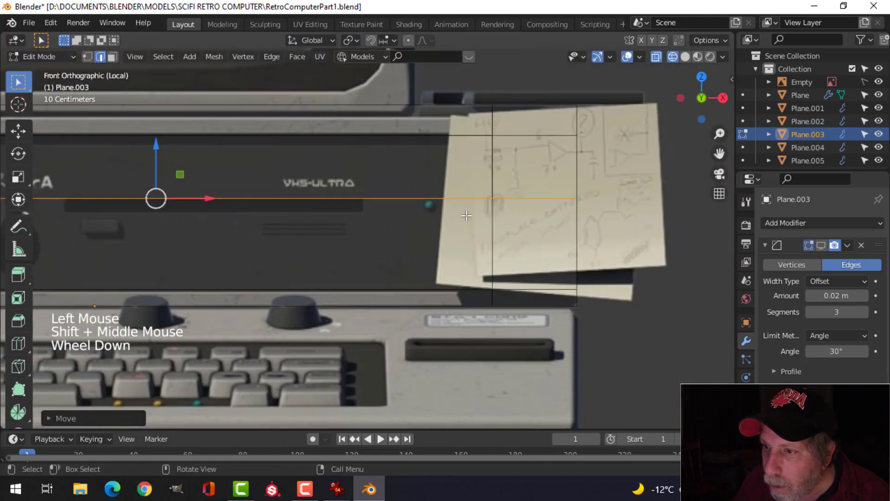
key(ctrl+r)
click(507, 232)
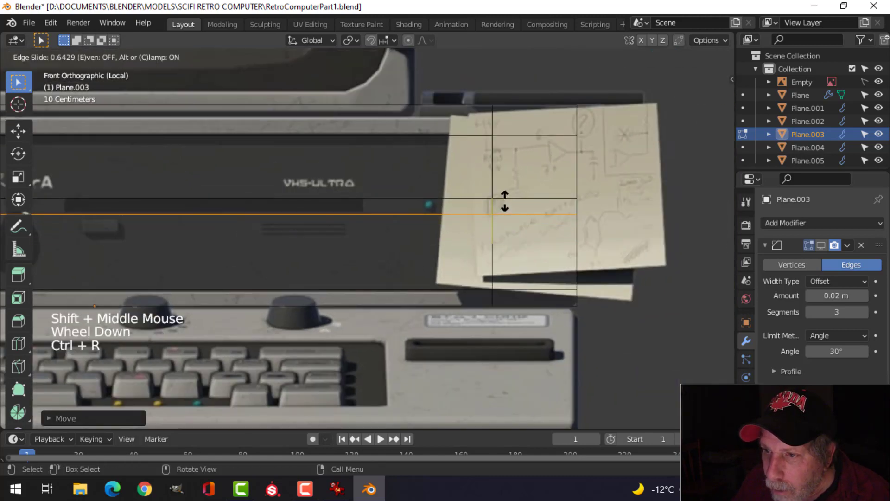
click(503, 200)
Add a vertical loop cut at the drive slot's right end and straighten it with a scale of 0 along X
key(ctrl+r)
click(435, 214)
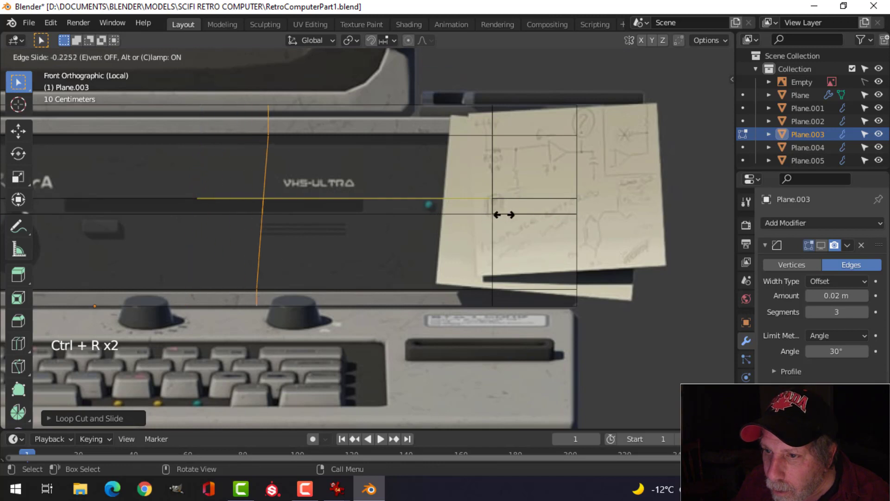
click(603, 213)
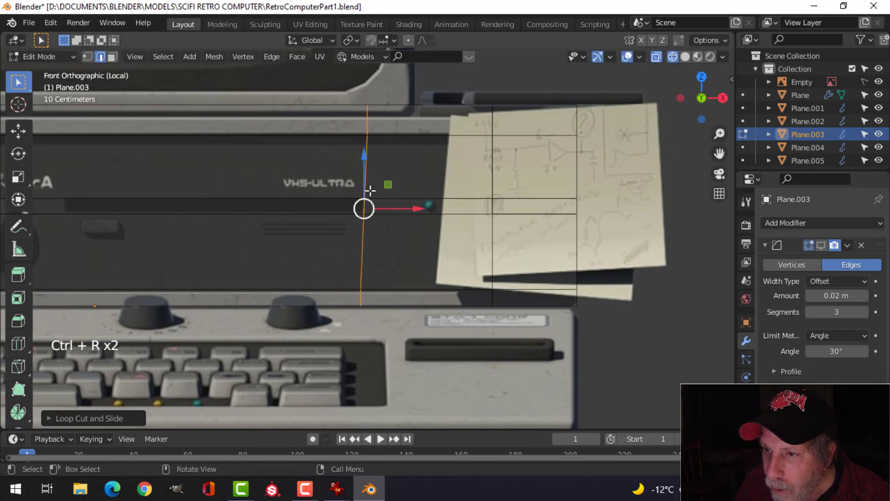
key(s)
key(x)
key(0)
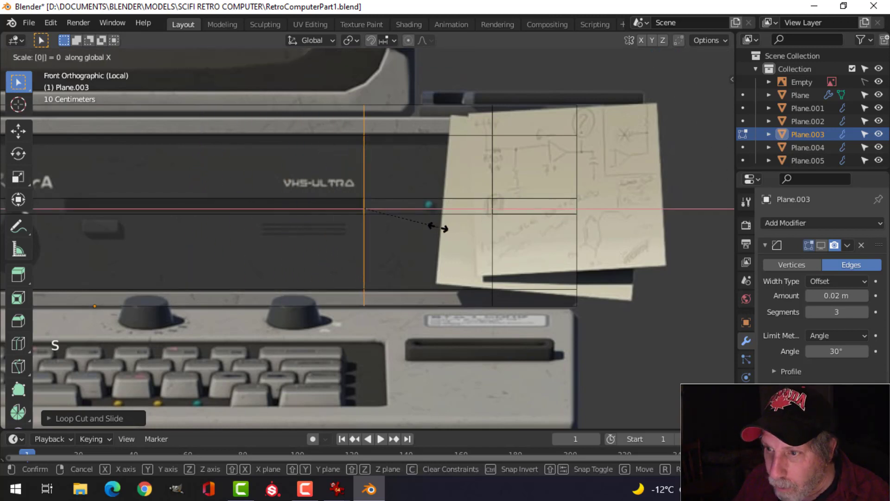
key(Return)
Add a vertical loop cut at the drive slot's left end and straighten it with a scale of 0 along X
shift+middle_drag(358, 249, 505, 262)
key(ctrl+r)
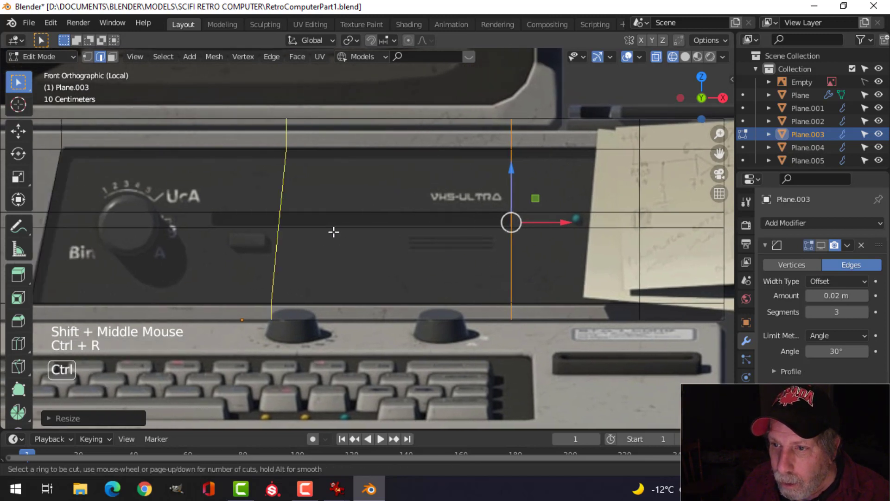
click(333, 233)
click(262, 232)
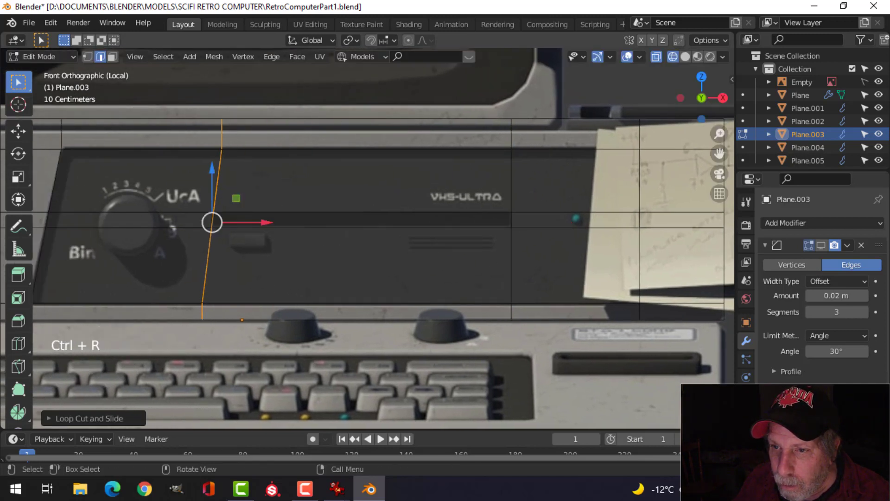
text(sx)
text(0)
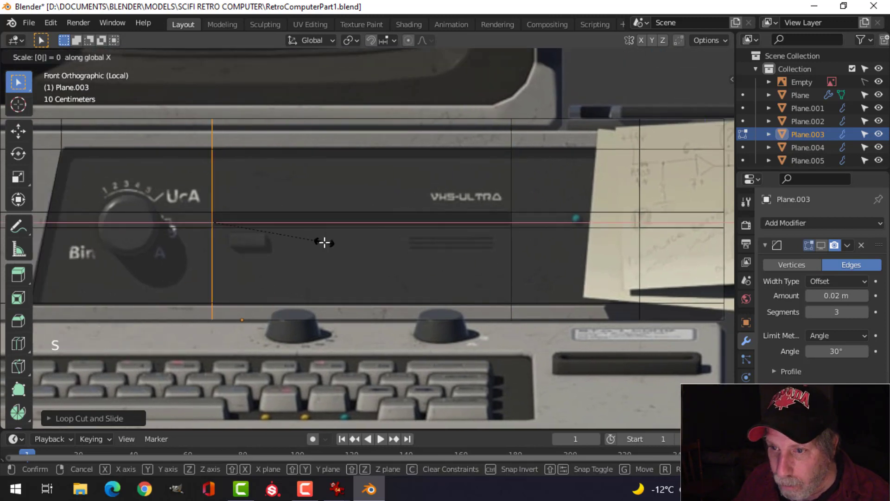
click(327, 242)
key(alt+a)
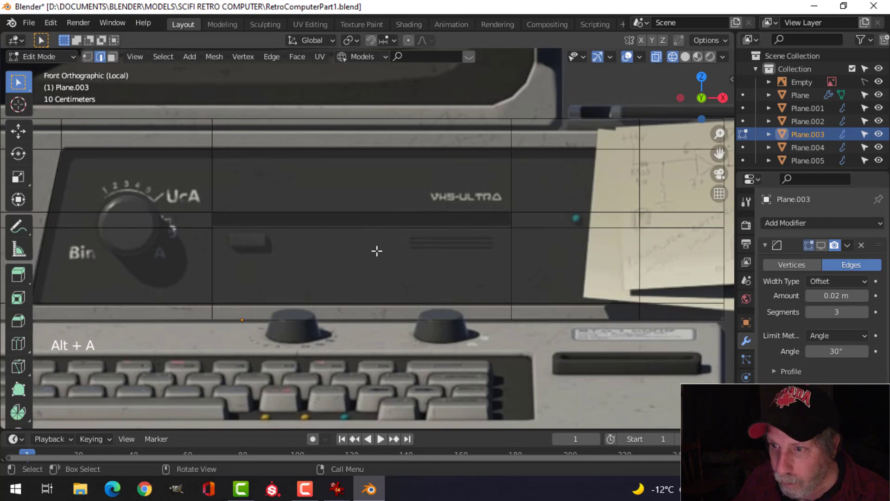
Extrude the drive slot face inward in solid view and return to object mode
key(z)
middle_drag(468, 246, 419, 262)
scroll(376, 265, down, 4)
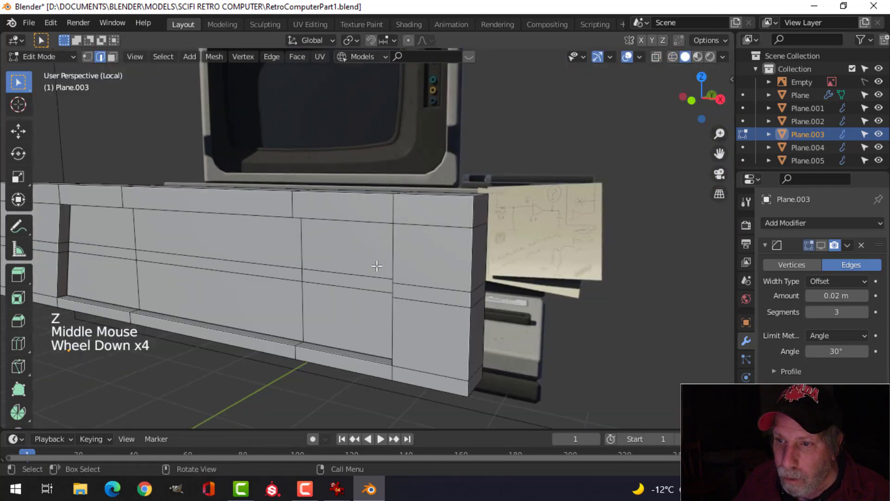
key(3)
click(253, 263)
shift+middle_drag(253, 264, 408, 274)
key(e)
right_click(354, 264)
key(Tab)
key(alt+a)
scroll(429, 254, down, 3)
middle_drag(408, 274, 408, 300)
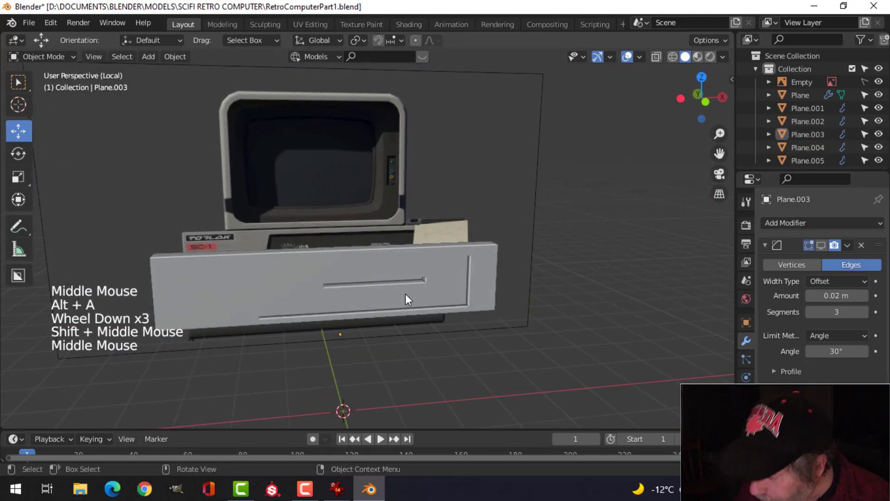
Leave local view to restore the whole computer and save the file
key(slash)
scroll(459, 267, down, 2)
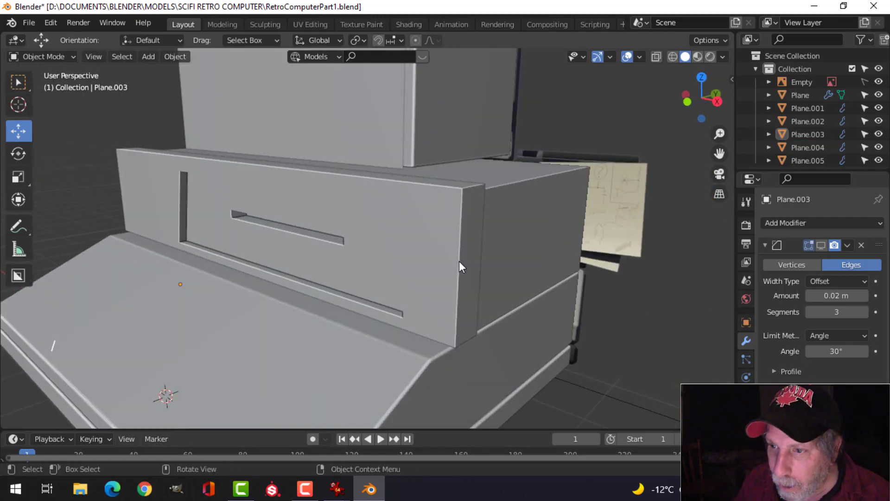
middle_drag(455, 261, 402, 276)
key(ctrl+s)
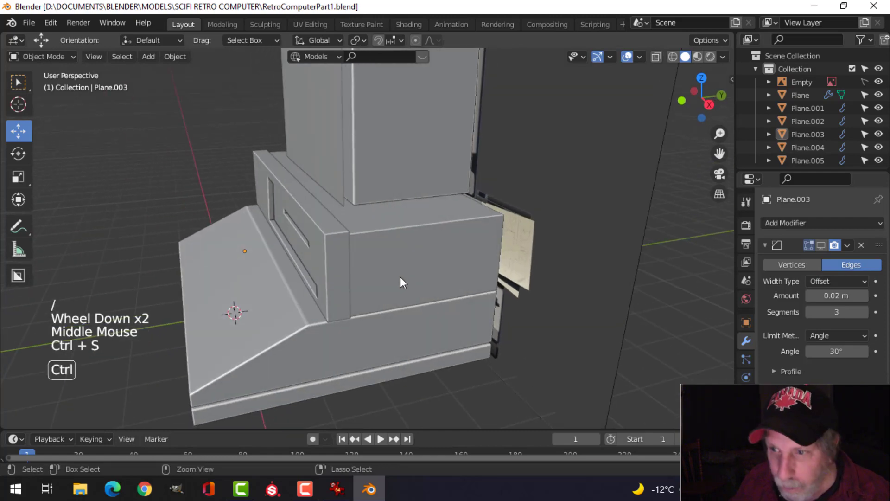
Isolate the sloped keyboard base together with the reference image in local view, making the image selectable for this
middle_drag(307, 279, 269, 240)
scroll(356, 214, down, 2)
shift+middle_drag(355, 215, 366, 238)
mouse_move(367, 239)
middle_down()
mouse_move(378, 264)
mouse_move(362, 254)
middle_up()
scroll(347, 325, up, 1)
shift+middle_drag(348, 325, 346, 257)
click(343, 251)
middle_drag(421, 250, 495, 236)
shift+click(555, 176)
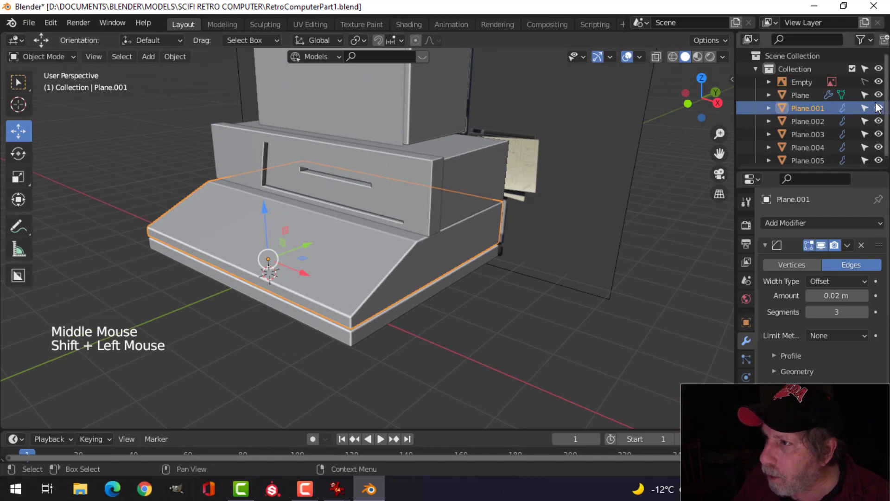
click(865, 82)
shift+click(551, 155)
middle_drag(552, 155, 529, 240)
key(slash)
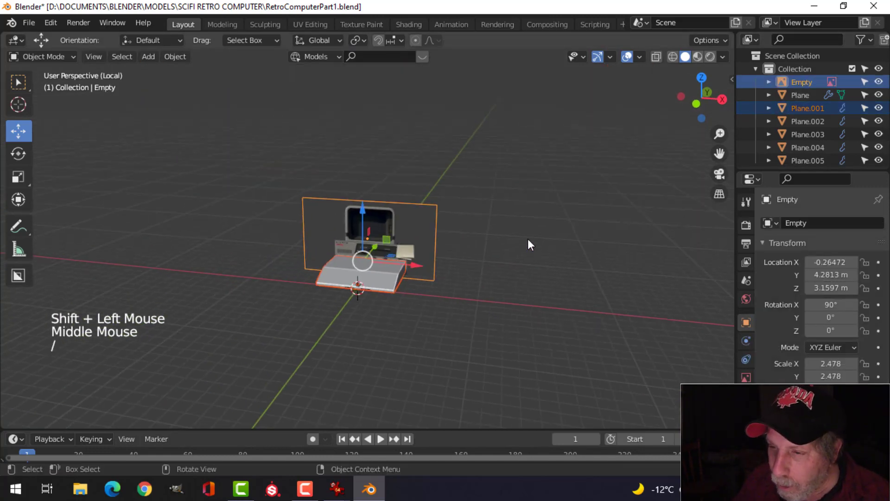
Save the file and show the keyboard base over the reference image in front wireframe view with nothing selected
scroll(446, 302, up, 4)
key(ctrl+s)
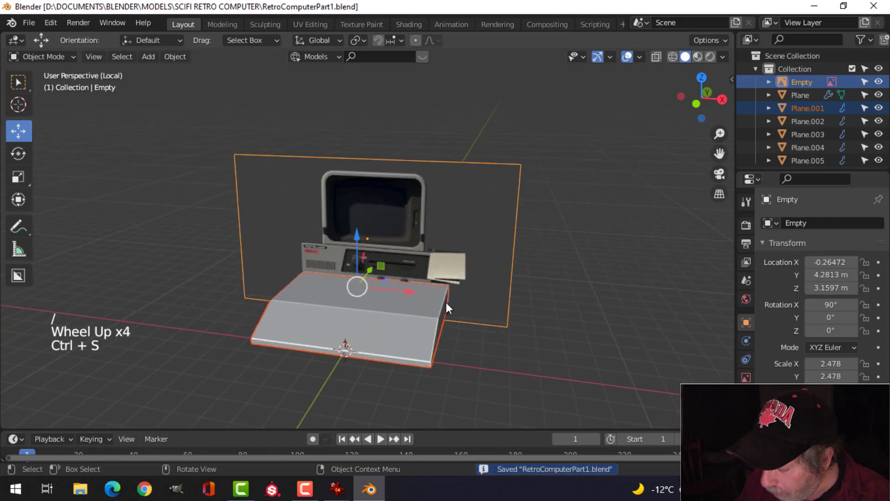
key(KP_1)
key(z)
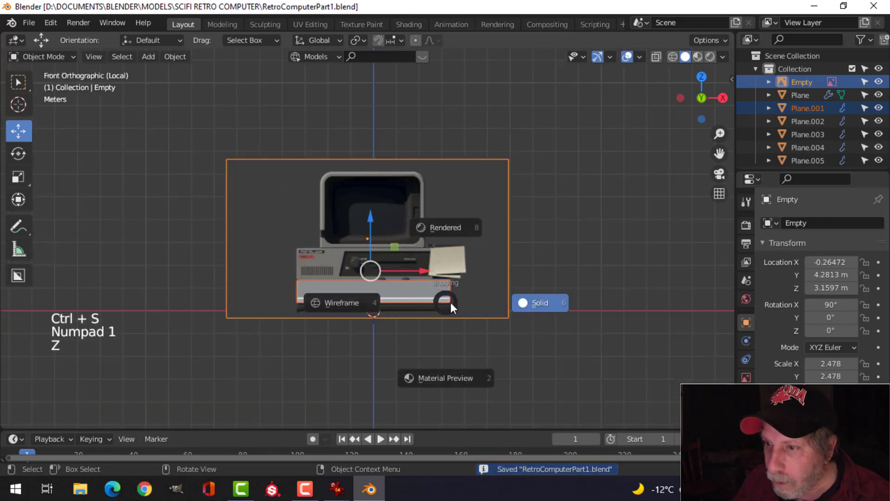
scroll(374, 304, up, 5)
shift+middle_drag(403, 305, 443, 230)
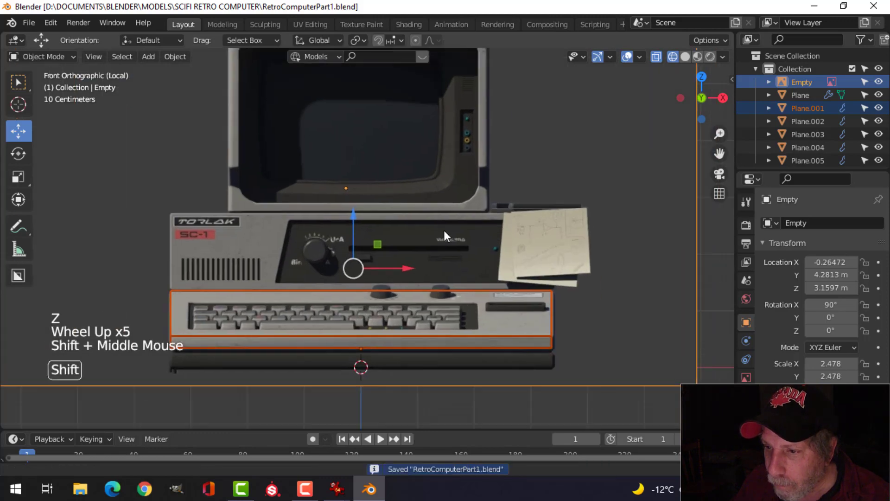
scroll(424, 226, up, 3)
key(alt+a)
shift+middle_drag(486, 252, 526, 228)
scroll(507, 237, down, 1)
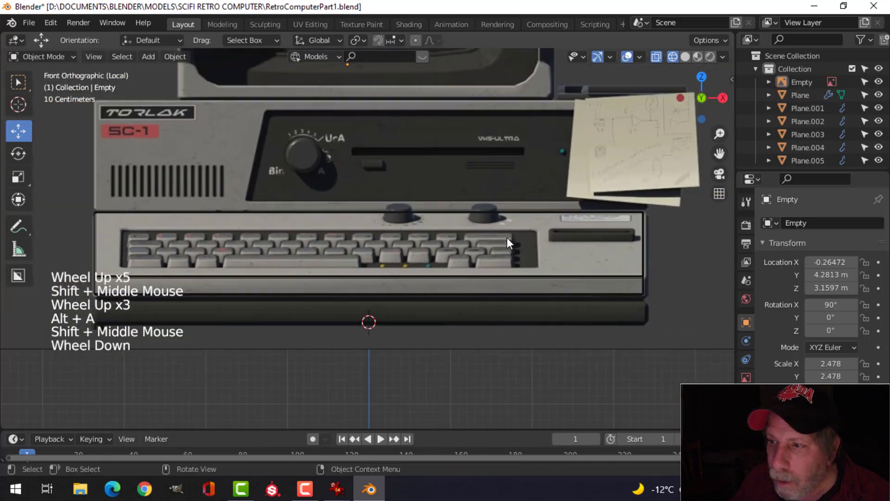
Edit the keyboard base and add a vertical loop cut at the left edge of the reference's keyboard well
click(497, 277)
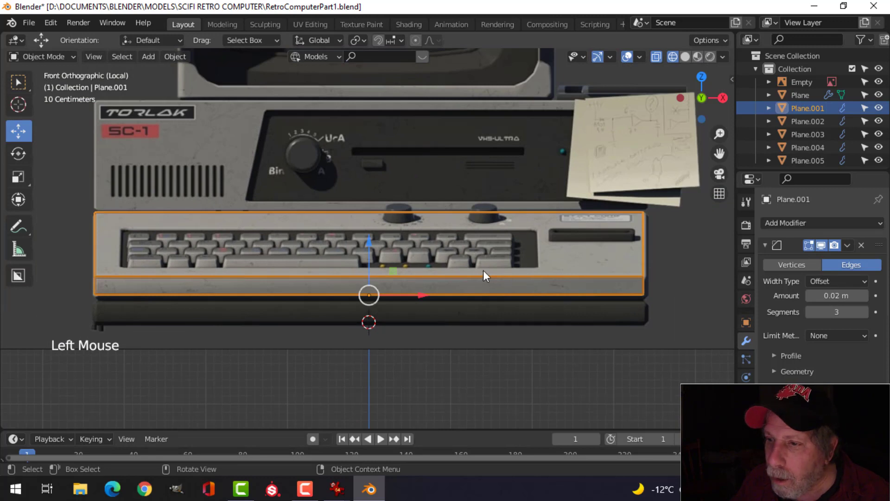
key(Tab)
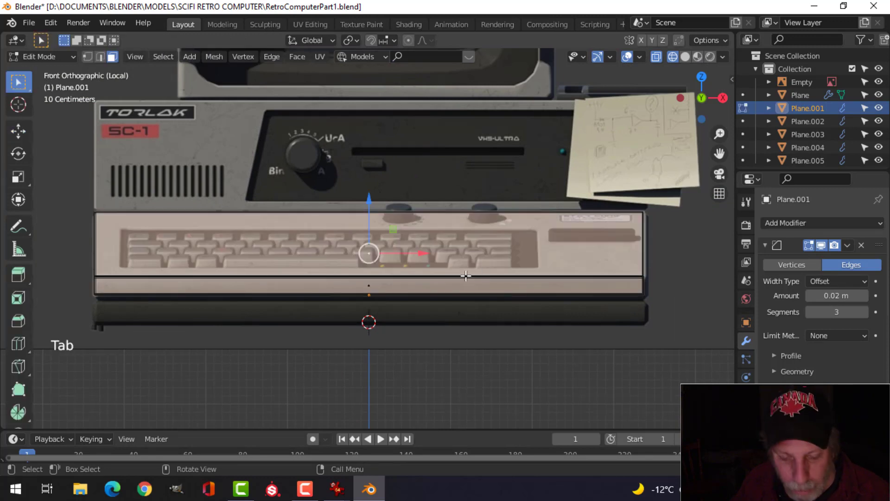
key(alt+a)
key(ctrl+r)
click(369, 274)
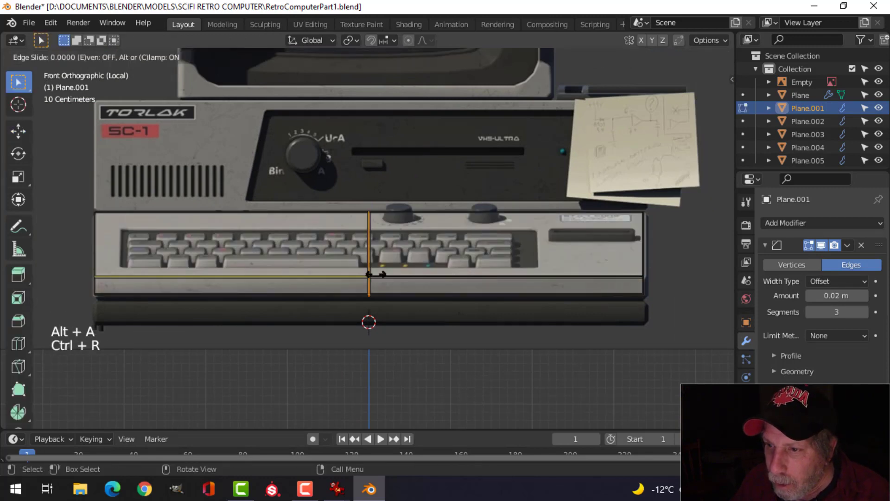
click(127, 280)
Add a second vertical loop cut at the right edge of the keyboard well and deselect it
key(ctrl+r)
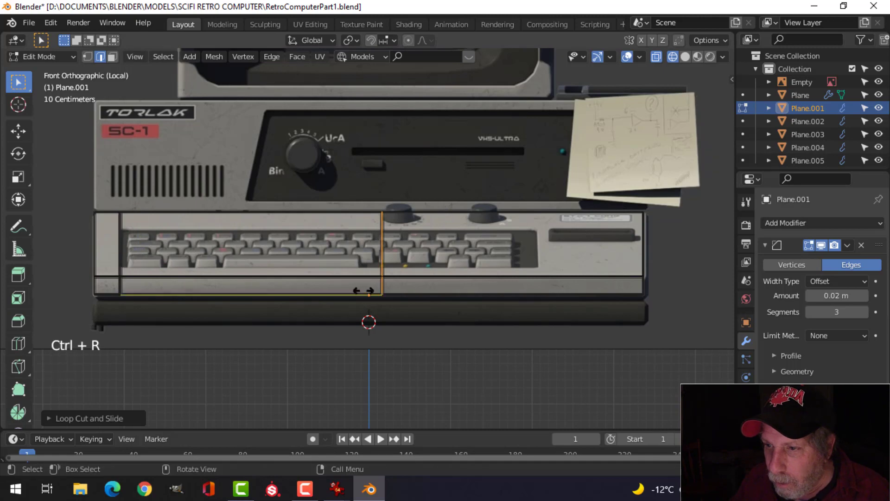
click(370, 296)
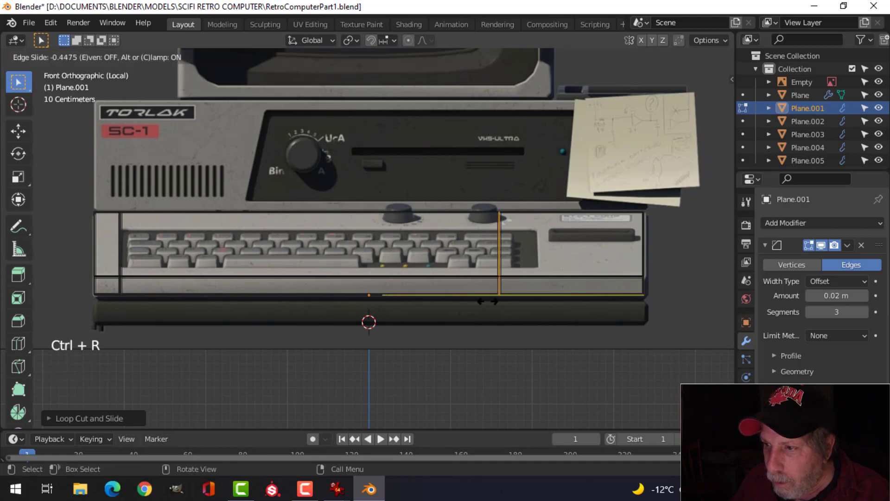
click(517, 302)
middle_drag(417, 238, 532, 252)
scroll(521, 261, down, 2)
scroll(514, 273, down, 2)
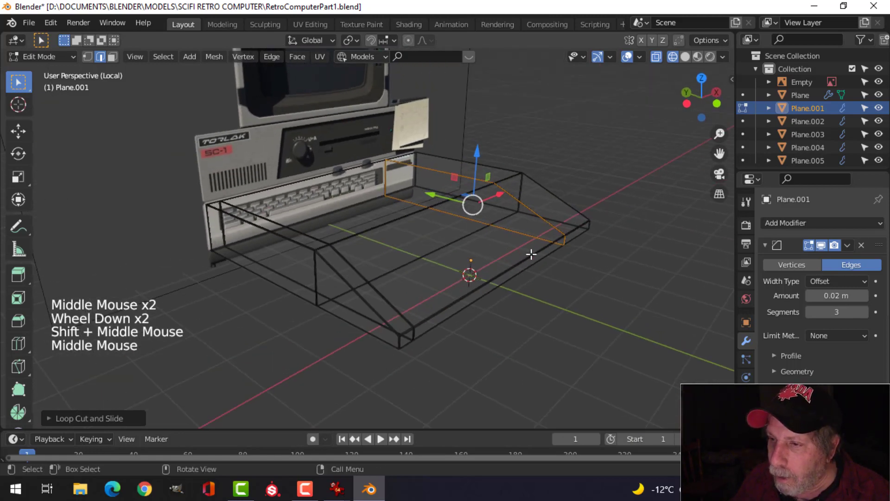
key(alt+a)
key(KP_1)
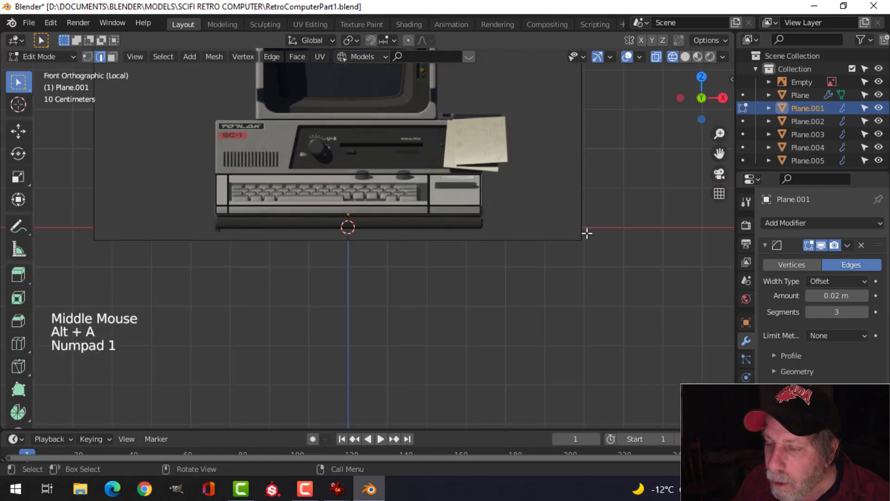
scroll(412, 222, up, 3)
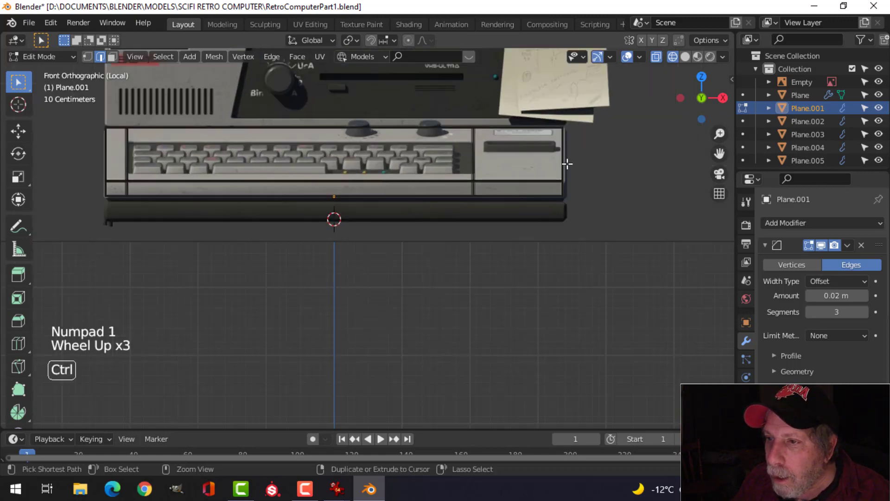
key(ctrl+r)
click(566, 163)
click(566, 163)
middle_drag(350, 189, 502, 235)
scroll(502, 235, down, 2)
middle_drag(427, 237, 368, 235)
key(ctrl+z)
In solid view, add a loop cut across the base's front slope close to its lower front edge
key(z)
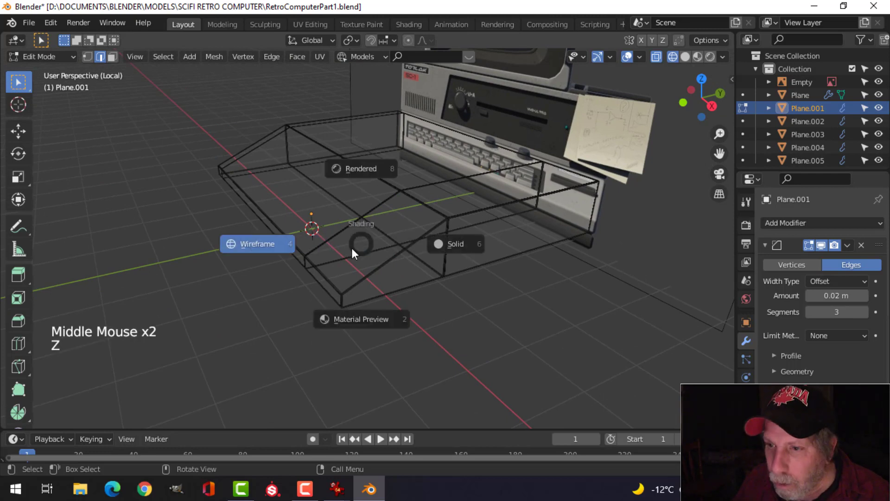
mouse_move(461, 246)
middle_down()
mouse_move(431, 277)
mouse_move(324, 300)
middle_up()
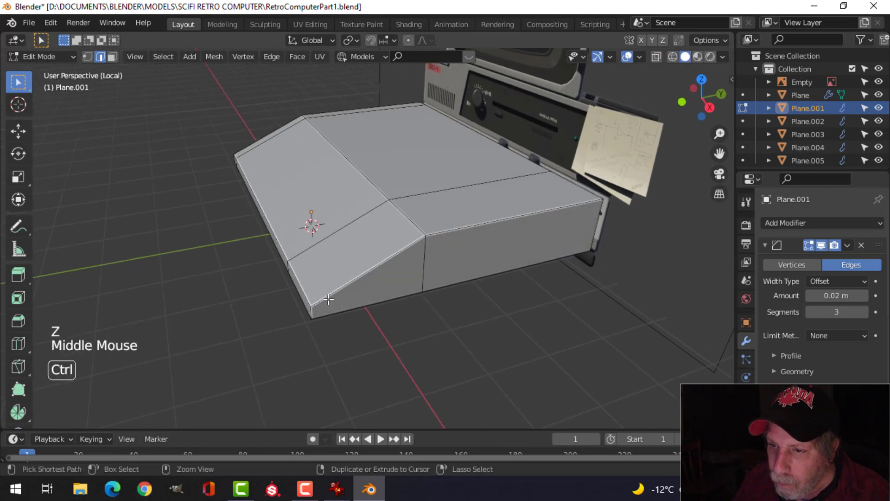
key(ctrl+r)
click(324, 301)
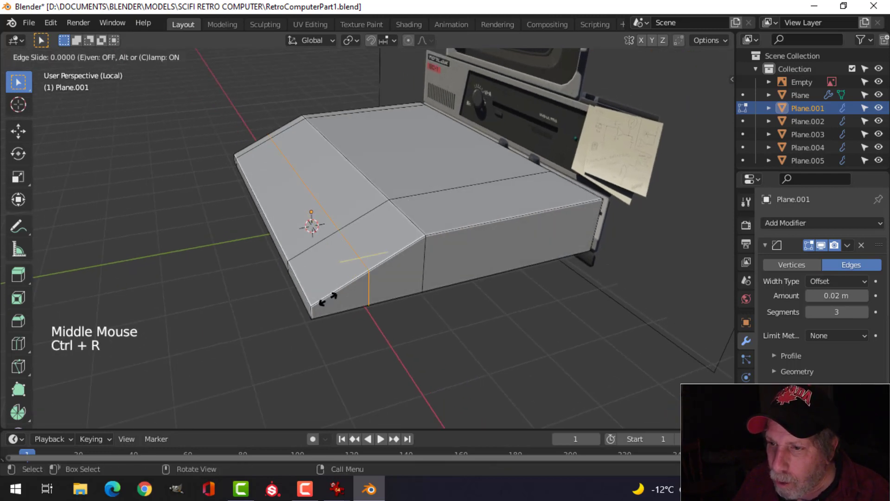
click(284, 308)
Check the three-quarter reference photo and edge-slide the lower slope cut closer to the front edge by about 0.19
mouse_move(337, 488)
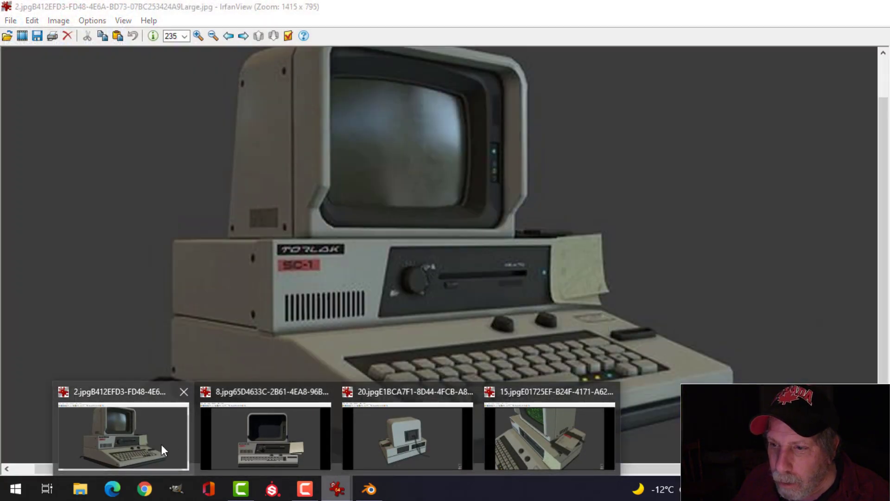
click(161, 444)
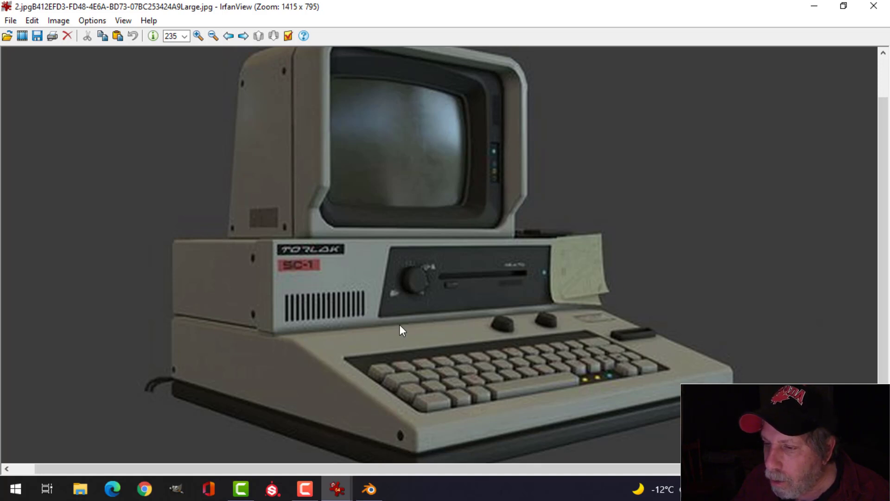
click(369, 489)
middle_drag(446, 311, 370, 264)
scroll(395, 293, up, 2)
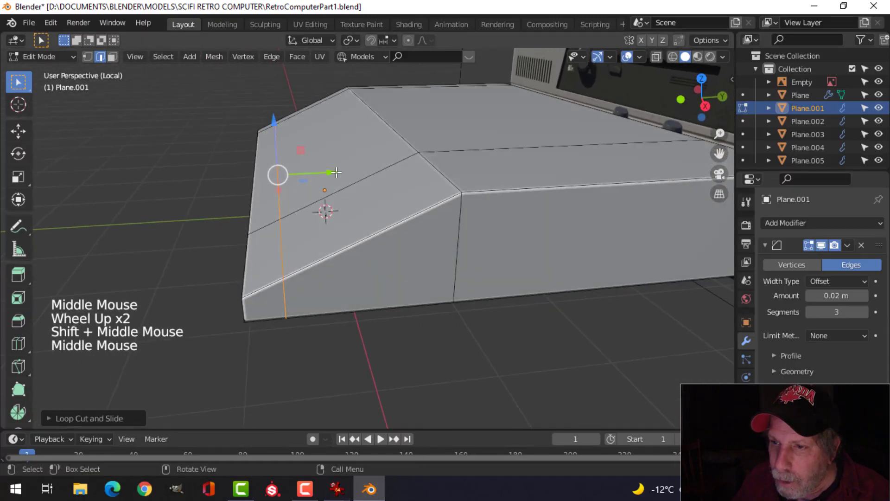
key(g)
key(g)
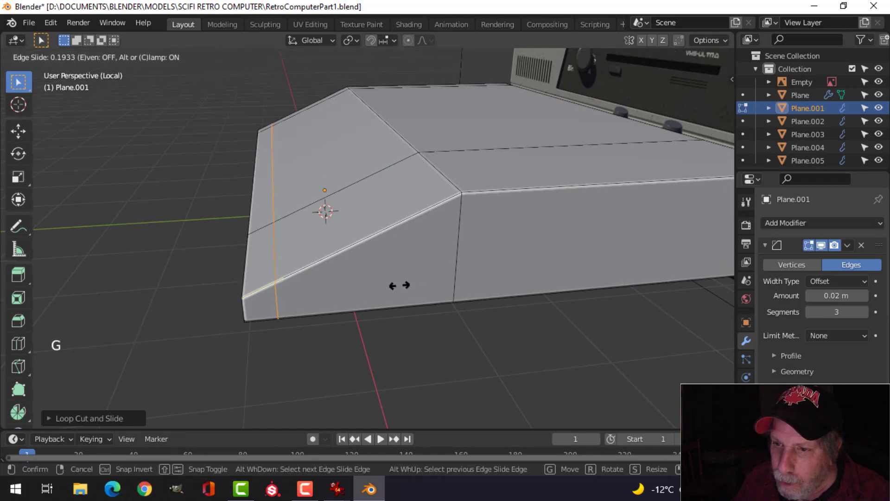
click(399, 285)
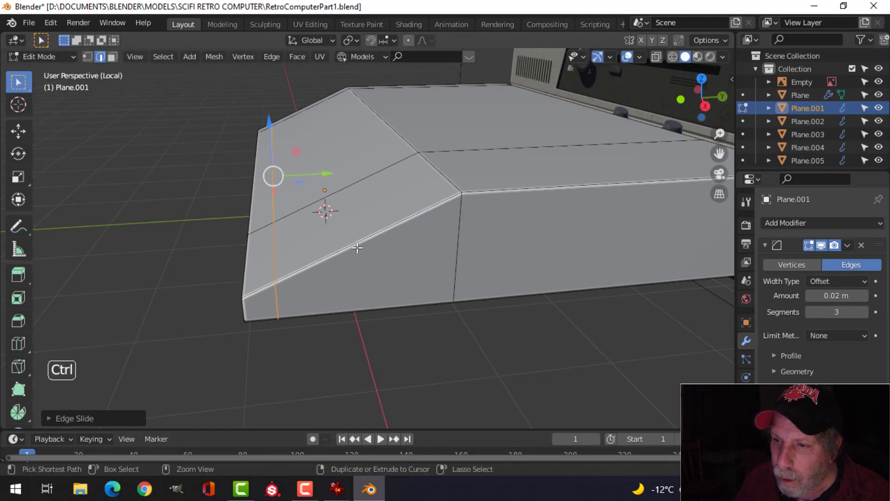
Add another loop cut across the front slope, a little below the bend with the upper surface, and deselect it
key(ctrl+r)
click(357, 248)
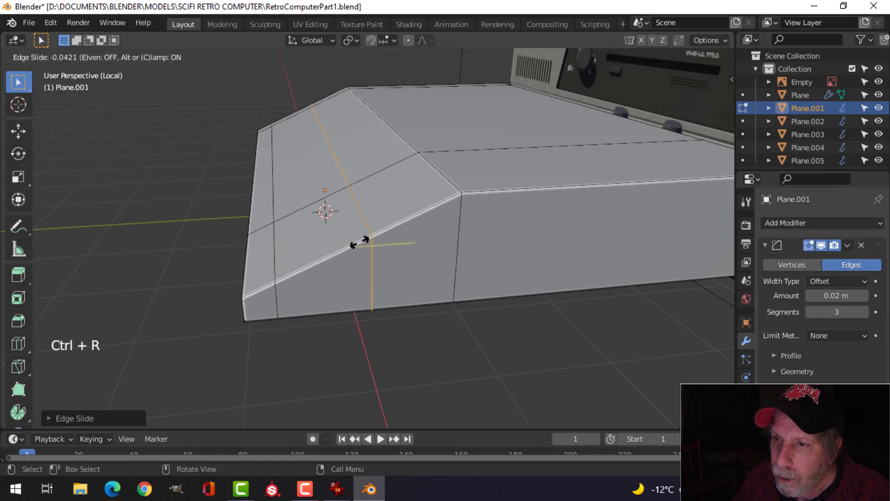
click(384, 224)
middle_drag(322, 208, 522, 274)
scroll(439, 260, down, 1)
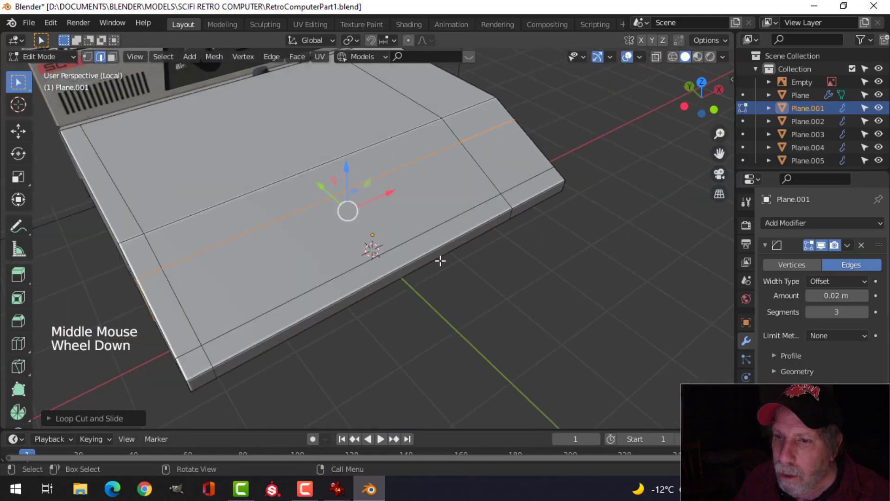
key(alt+a)
middle_drag(439, 260, 457, 245)
middle_drag(458, 245, 416, 257)
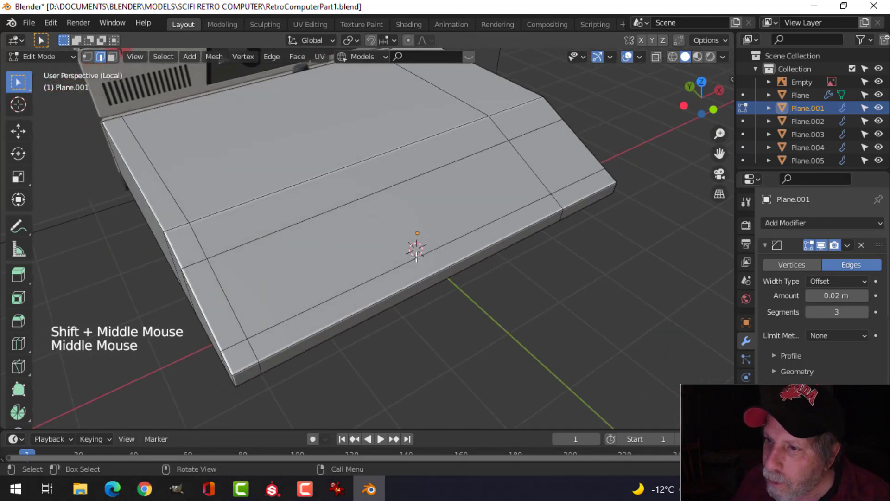
middle_drag(469, 272, 439, 260)
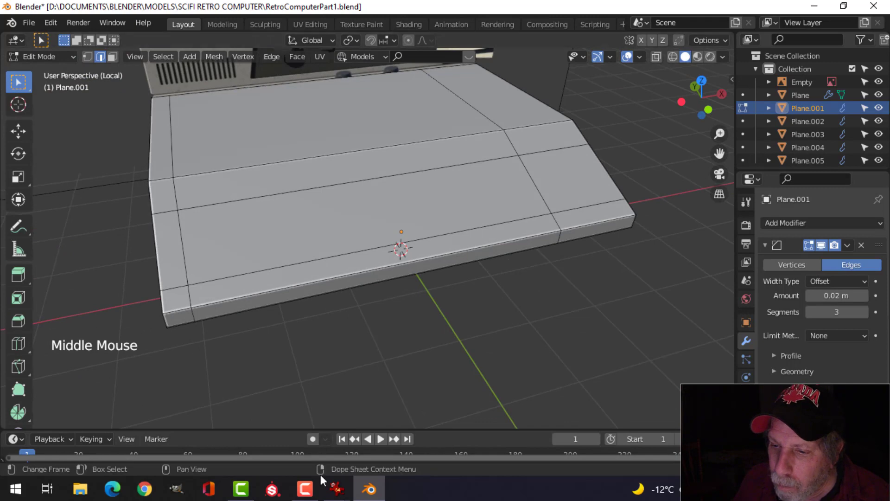
Compare with the three-quarter reference photo again and edge-slide the upper slope cut slightly toward the bend
mouse_move(337, 489)
click(152, 463)
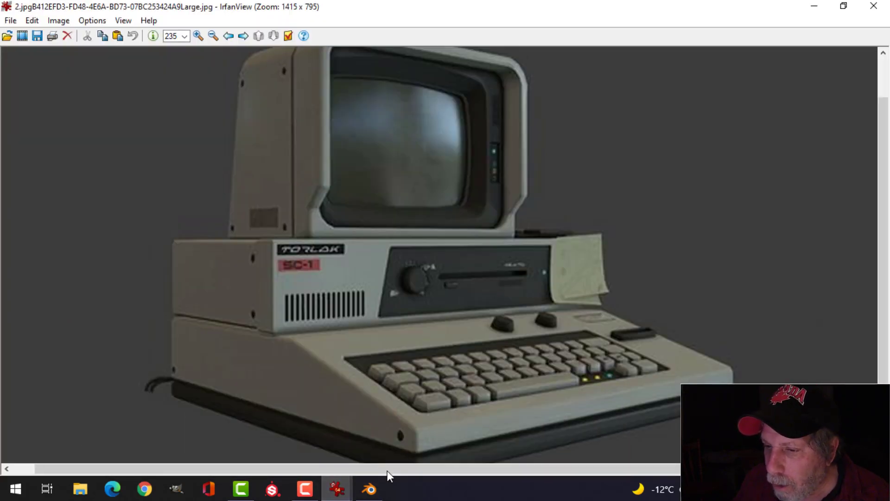
click(369, 489)
middle_drag(403, 304, 441, 278)
alt+shift+click(374, 229)
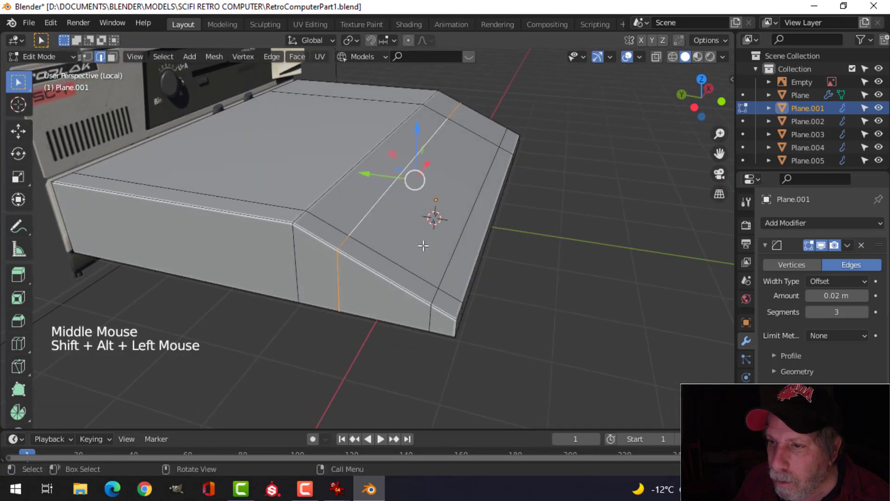
middle_drag(423, 246, 523, 242)
key(g)
key(g)
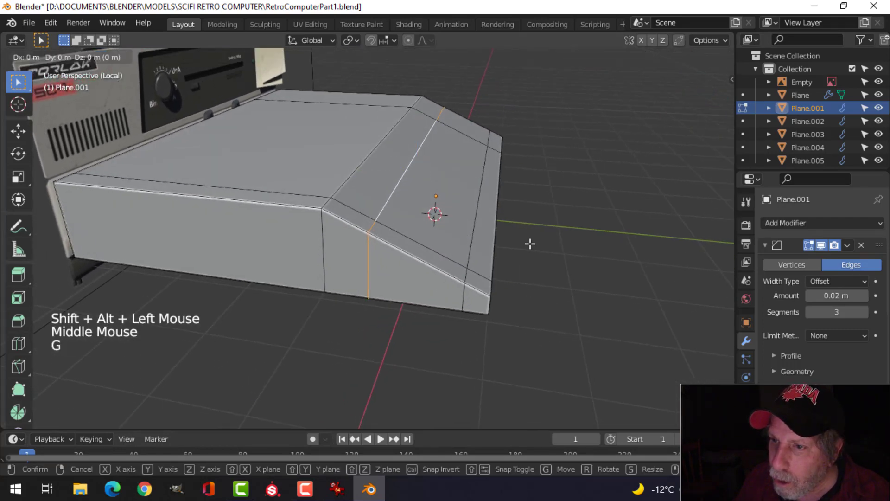
click(522, 240)
key(alt+a)
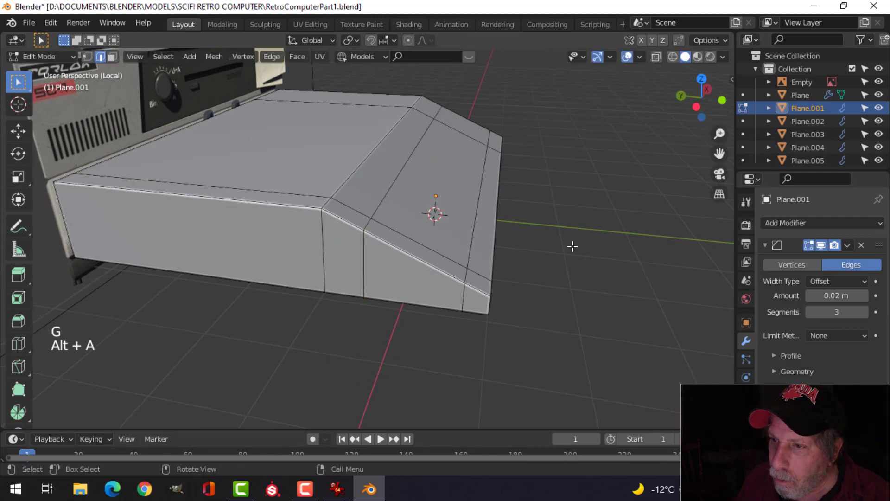
Select the large face enclosed by the slope's loop cuts and extrude it inward about 0.11 m as the keyboard recess
middle_drag(572, 246, 360, 255)
scroll(359, 255, down, 2)
middle_drag(413, 266, 362, 281)
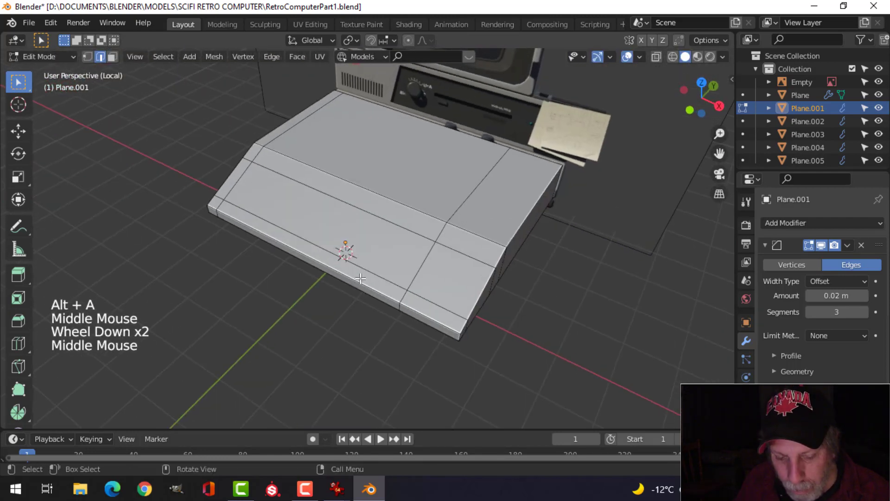
key(3)
click(334, 223)
middle_drag(334, 222, 395, 155)
scroll(501, 238, up, 3)
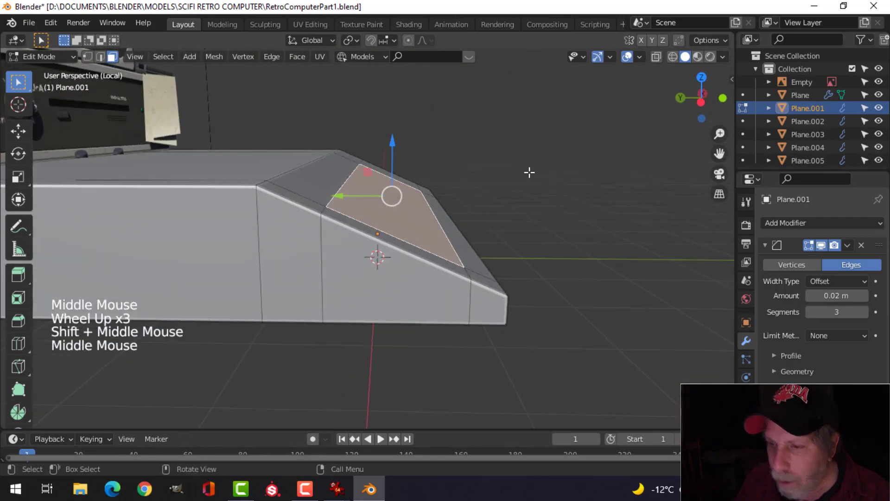
key(e)
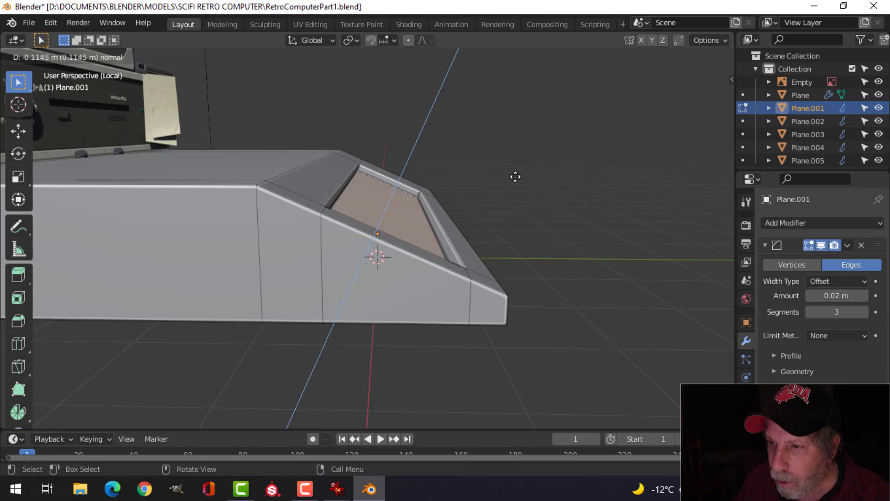
click(515, 174)
Move the recess floor slightly deeper along its normal using the Normal transform orientation, and restore the Global orientation
middle_drag(528, 175, 399, 180)
click(312, 40)
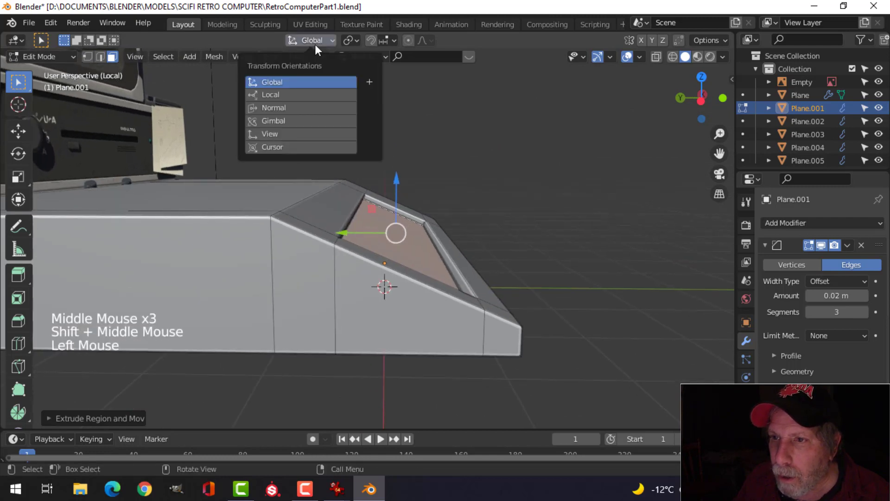
click(277, 96)
click(277, 107)
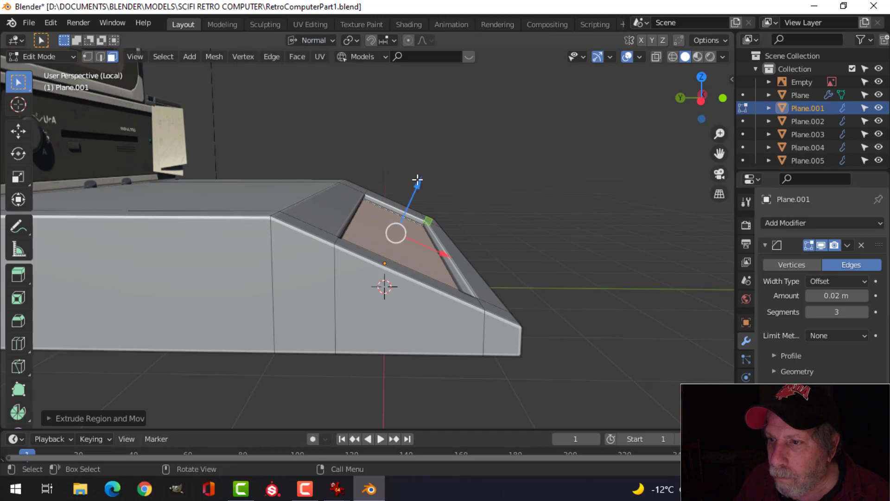
drag(419, 182, 414, 184)
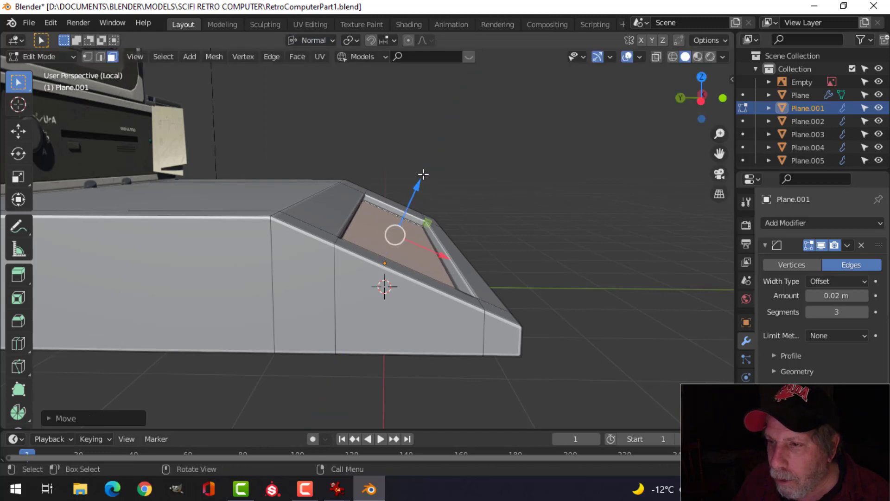
middle_drag(422, 187, 302, 223)
click(320, 39)
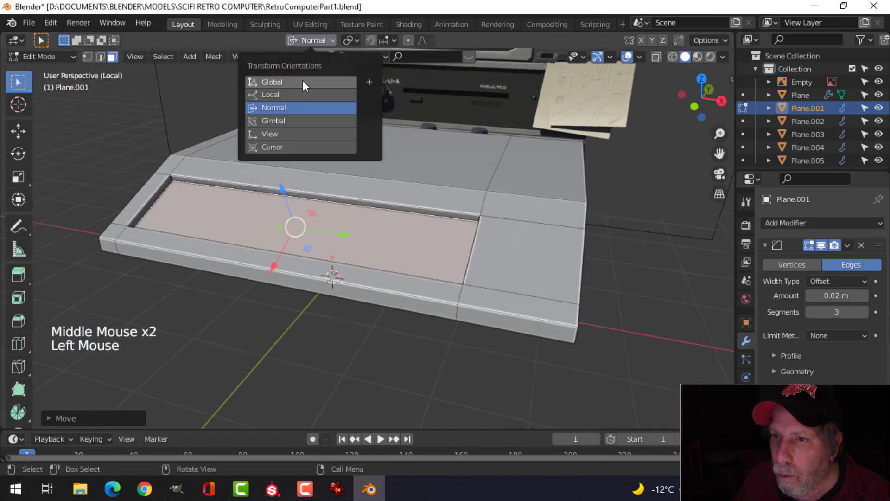
click(300, 83)
Leave mesh editing and local view, and turn on the bevel's viewport display for the front drive panel
middle_drag(380, 206, 384, 255)
key(alt+a)
key(Tab)
scroll(511, 229, down, 3)
key(alt+a)
key(slash)
click(336, 165)
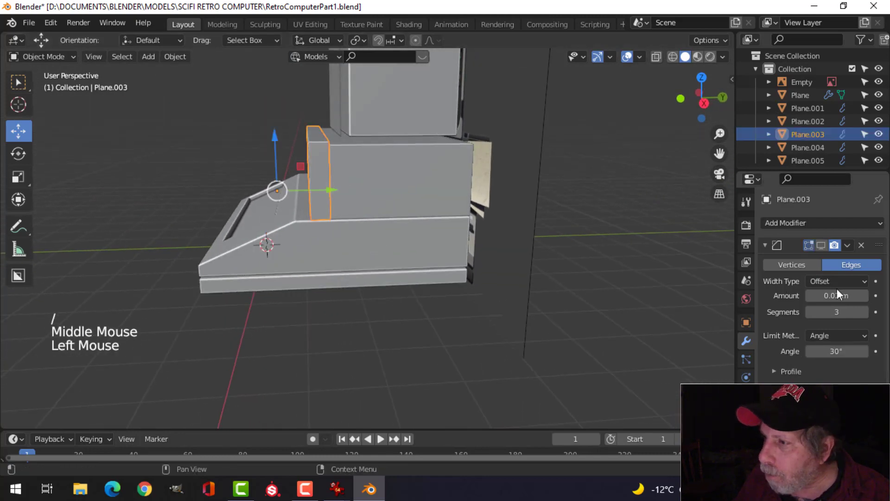
click(822, 246)
Turn on the bevel's viewport display for the main case section behind the drive panel
middle_drag(392, 227, 463, 191)
scroll(512, 213, up, 2)
key(alt+a)
click(463, 191)
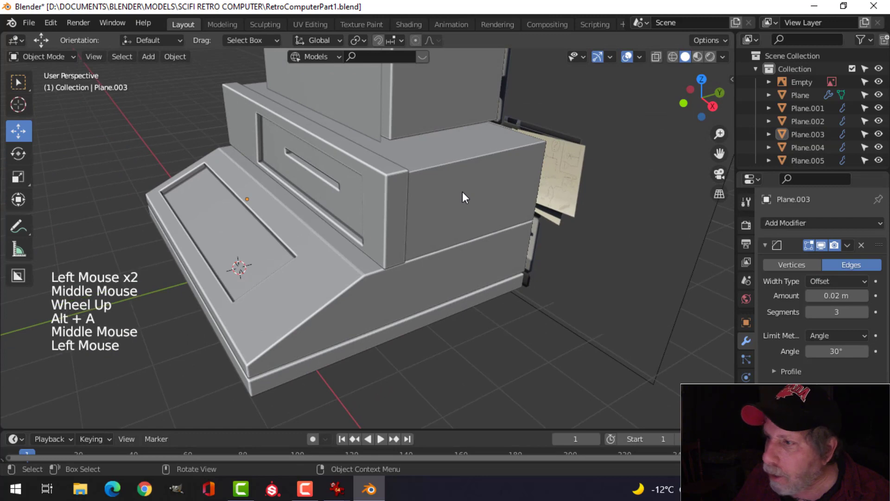
click(823, 245)
Deselect everything and save the file
key(alt+a)
middle_drag(481, 237, 482, 278)
scroll(543, 240, down, 1)
scroll(484, 229, up, 2)
key(ctrl+s)
scroll(499, 254, down, 1)
Check the three-quarter reference photo and select the sloped face beside the keyboard recess in the keyboard base's mesh
mouse_move(335, 476)
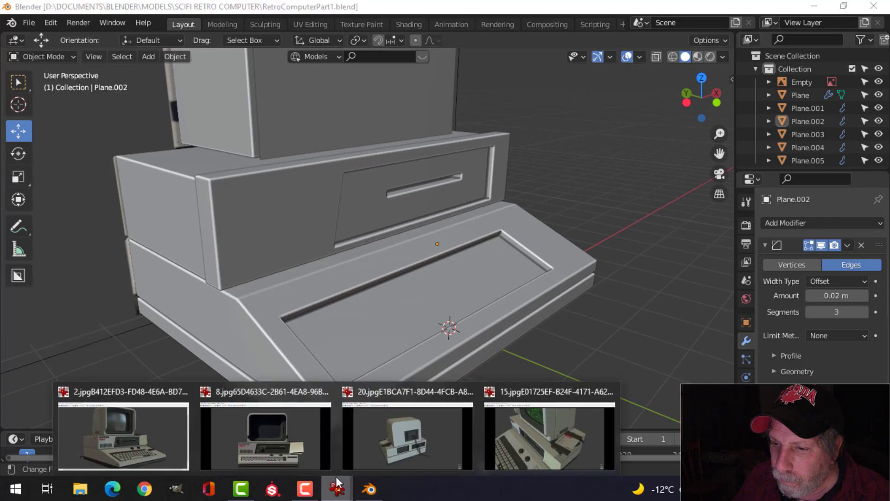
click(137, 443)
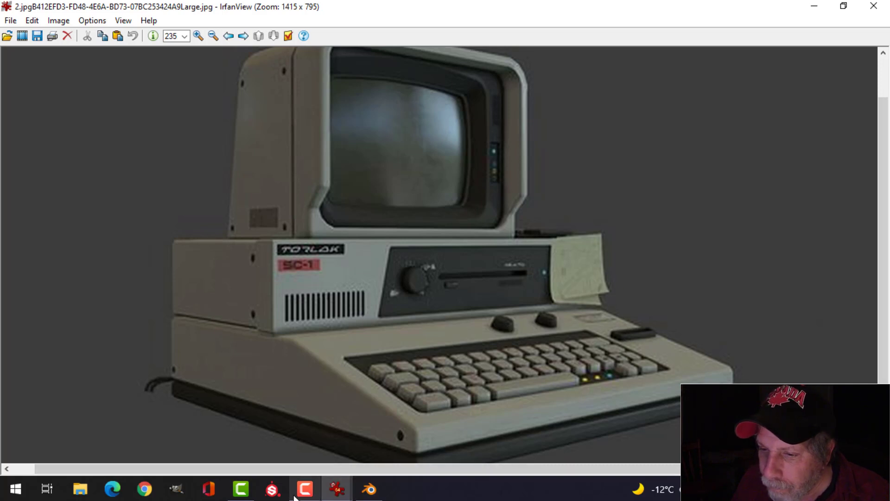
click(368, 489)
middle_drag(461, 302, 469, 274)
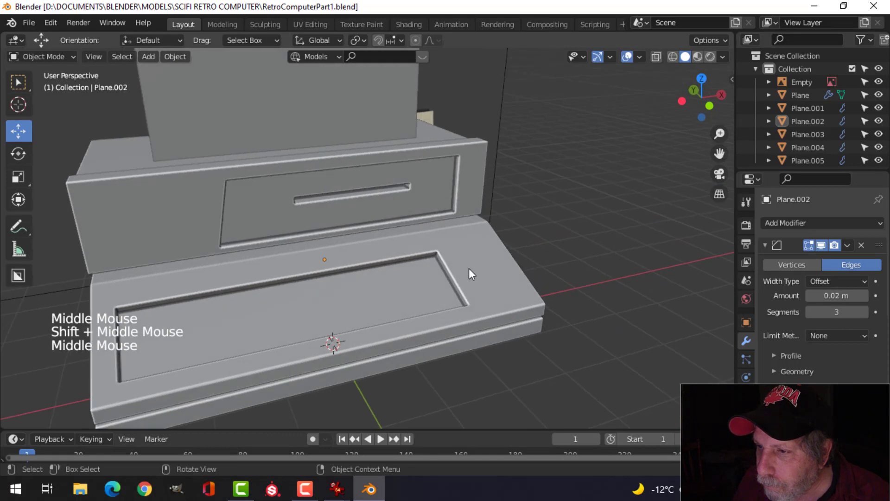
click(469, 274)
key(Tab)
middle_drag(552, 274, 482, 270)
key(3)
click(463, 247)
middle_drag(482, 270, 463, 269)
Set the transform orientation to Normal, duplicate the selected sloped face and lift the copy slightly off the surface
click(316, 40)
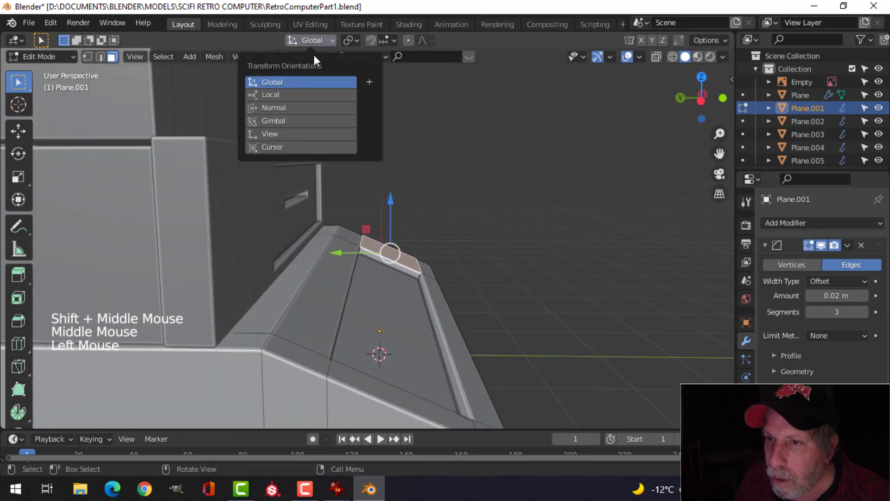
click(299, 109)
scroll(498, 258, up, 4)
shift+middle_drag(532, 236, 492, 155)
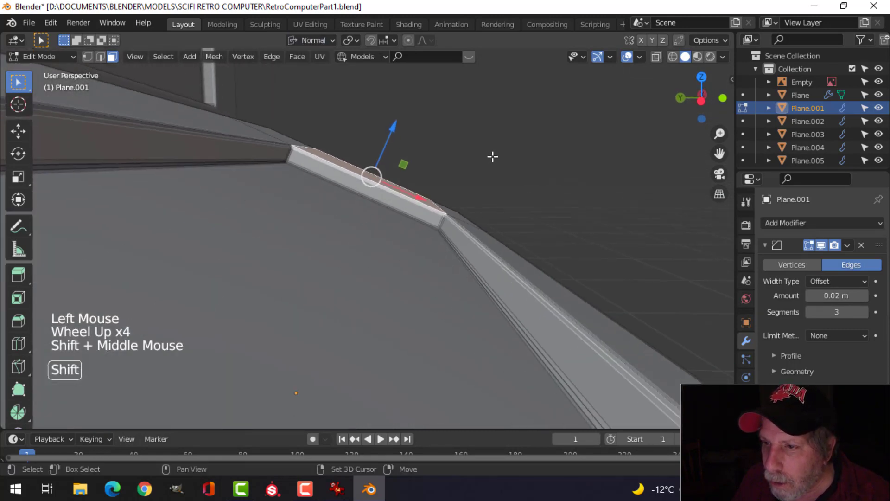
scroll(427, 157, down, 3)
middle_drag(427, 157, 494, 191)
scroll(468, 197, up, 2)
key(shift+d)
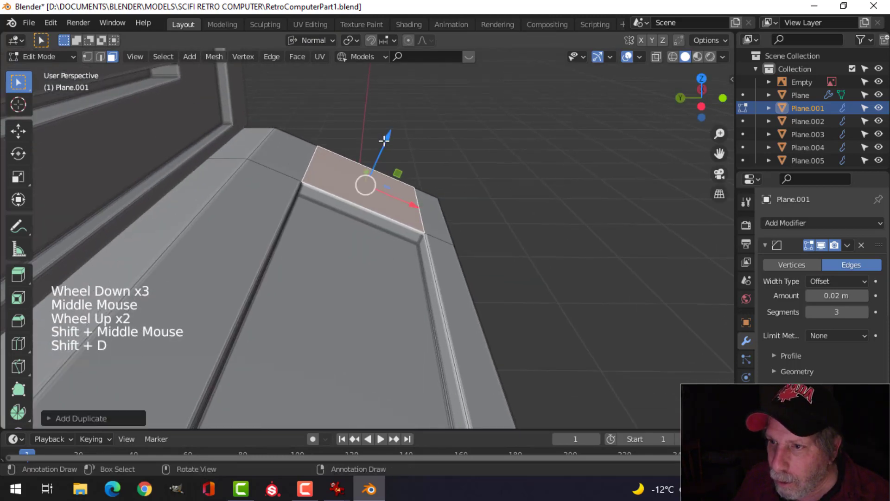
drag(384, 140, 386, 131)
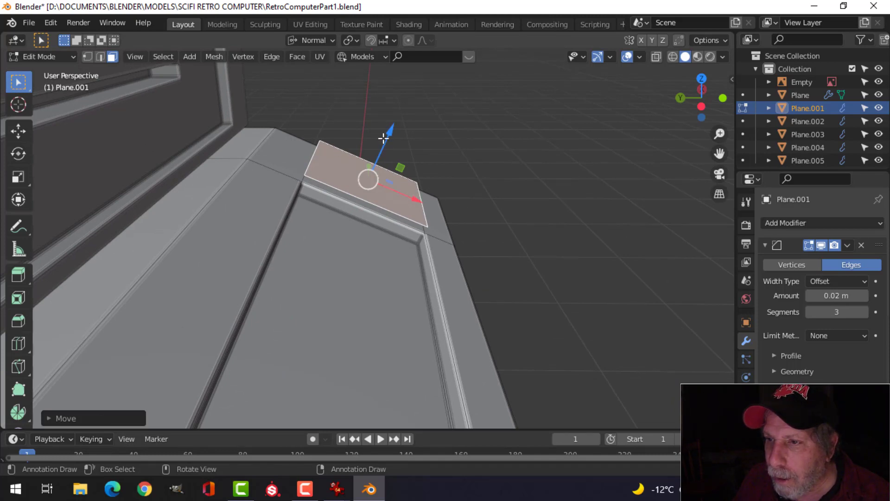
Scale the duplicated face along its normal X into a narrow strip and shorten it slightly along normal Y
middle_drag(431, 215, 510, 233)
scroll(429, 213, up, 1)
key(s)
key(x)
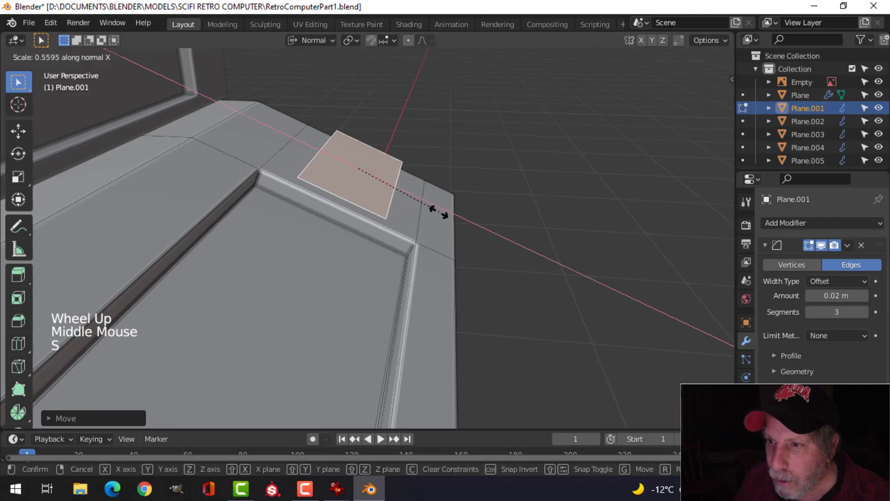
click(378, 190)
middle_drag(378, 190, 410, 190)
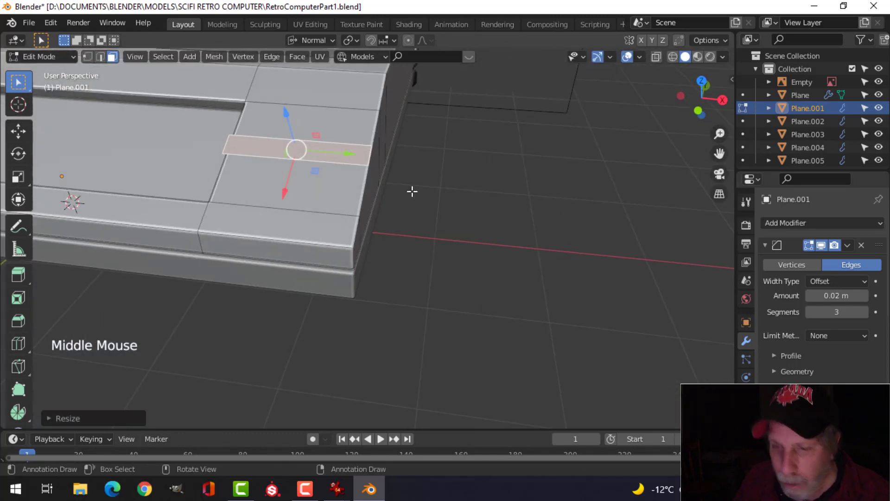
key(s)
key(y)
click(384, 188)
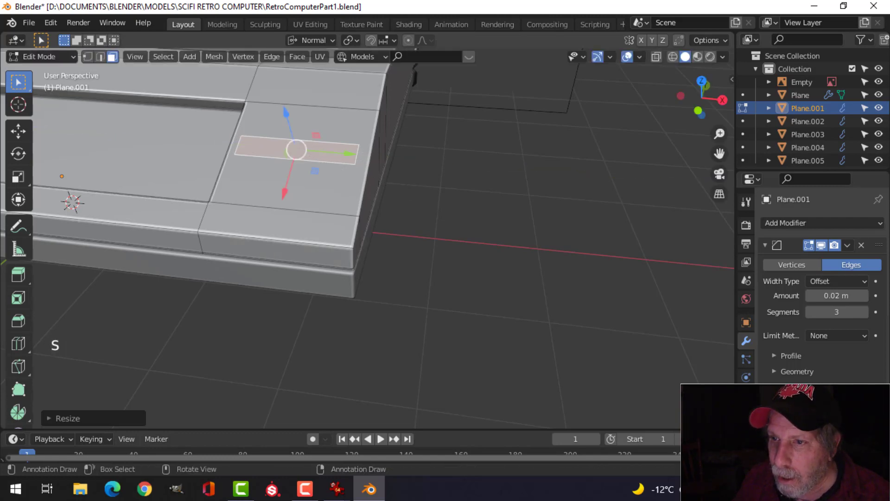
Move the strip up the slope toward the drive panel and check the front reference photo
middle_drag(384, 188, 391, 210)
drag(392, 209, 358, 202)
mouse_move(332, 495)
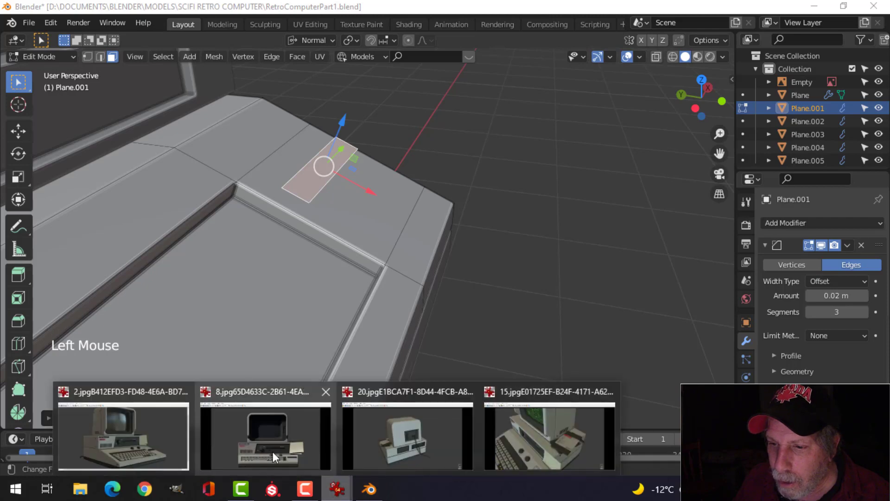
mouse_move(272, 452)
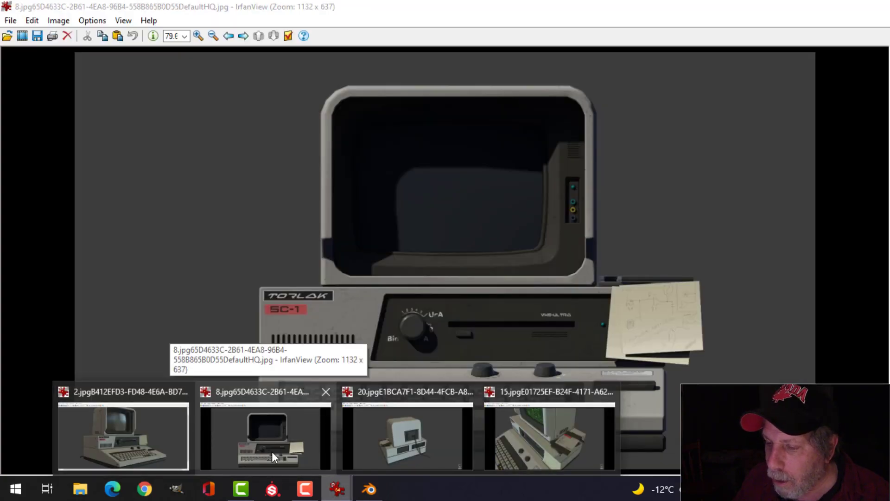
click(272, 451)
click(369, 487)
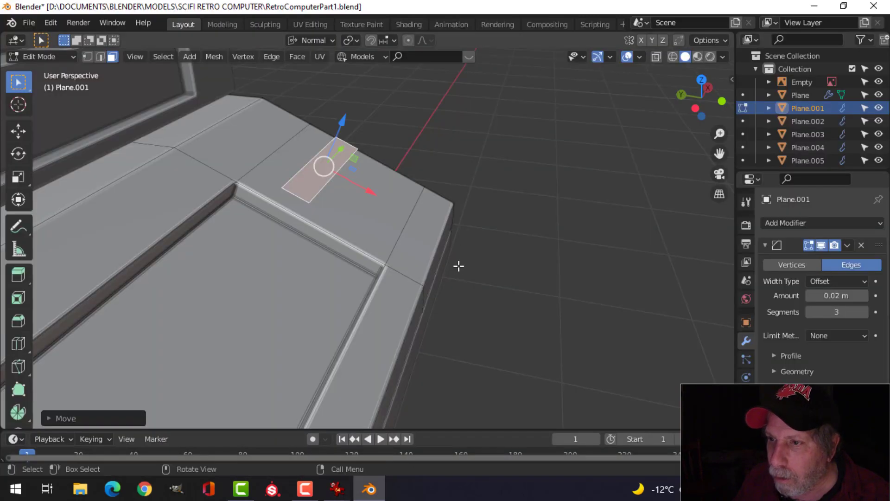
In front wireframe view, nudge the strip up the slope to match the dark bar in the reference image
key(KP_1)
key(z)
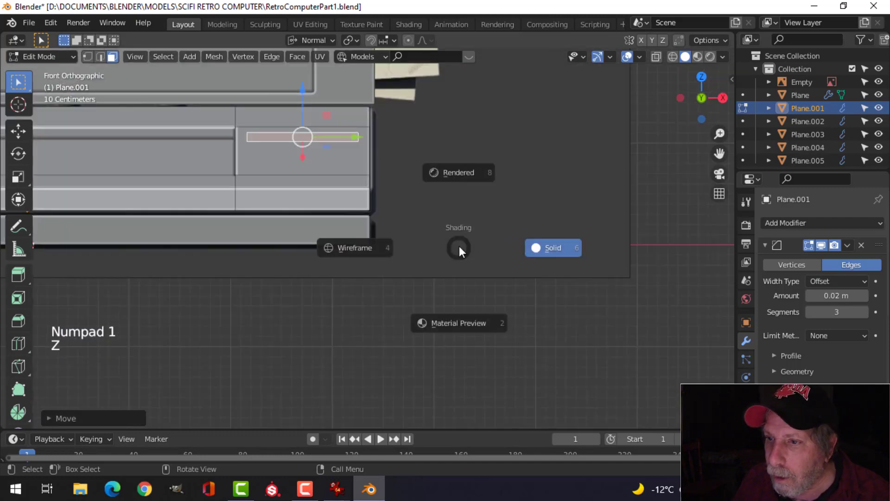
scroll(398, 222, up, 3)
shift+middle_drag(401, 197, 435, 310)
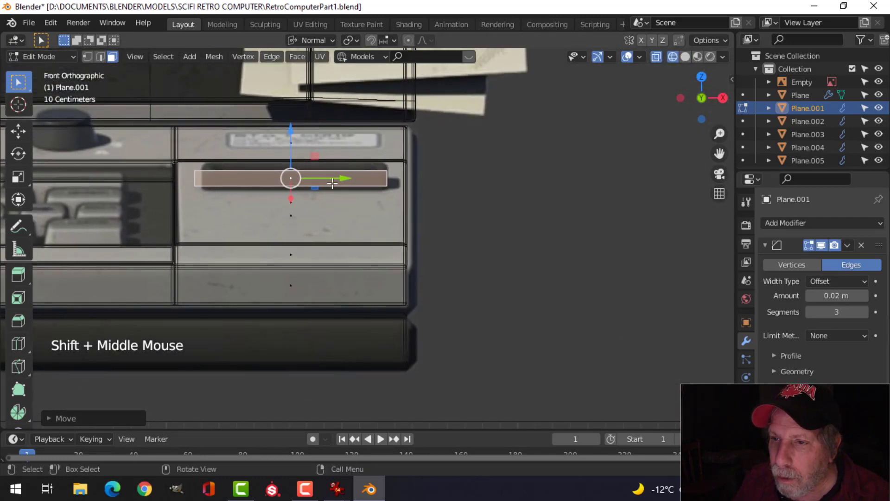
drag(290, 198, 291, 193)
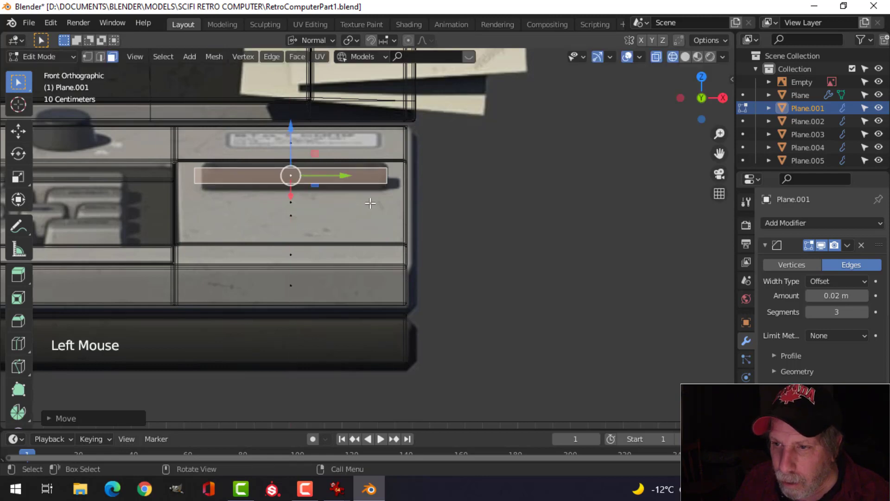
Scale the strip slightly wider along its normal X and return to solid shading
middle_drag(370, 203, 350, 221)
key(s)
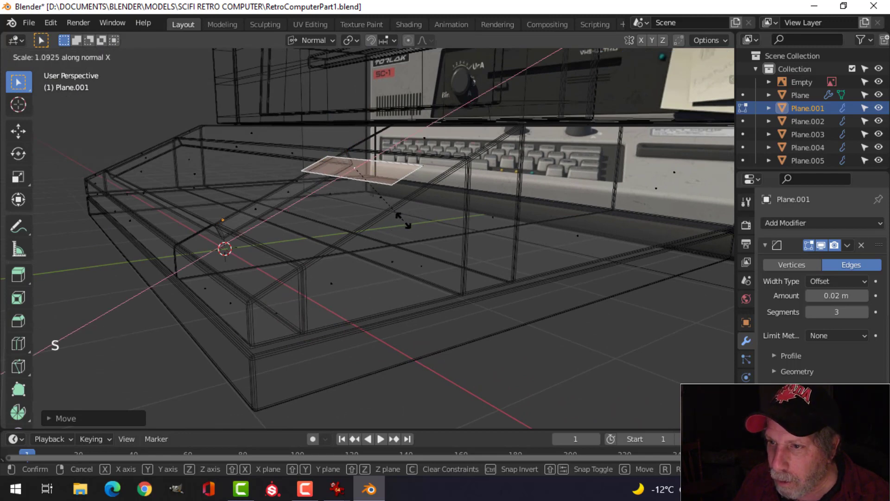
click(407, 224)
middle_drag(407, 224, 483, 235)
key(z)
click(543, 244)
Extrude the strip outward about 0.076 m into a raised block
mouse_move(435, 208)
middle_down()
mouse_move(492, 225)
mouse_move(391, 201)
mouse_move(403, 215)
mouse_move(407, 204)
middle_up()
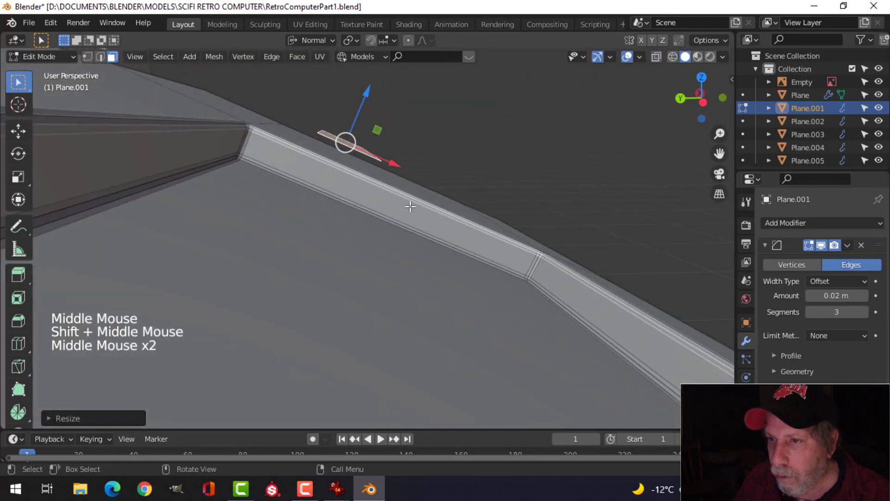
key(e)
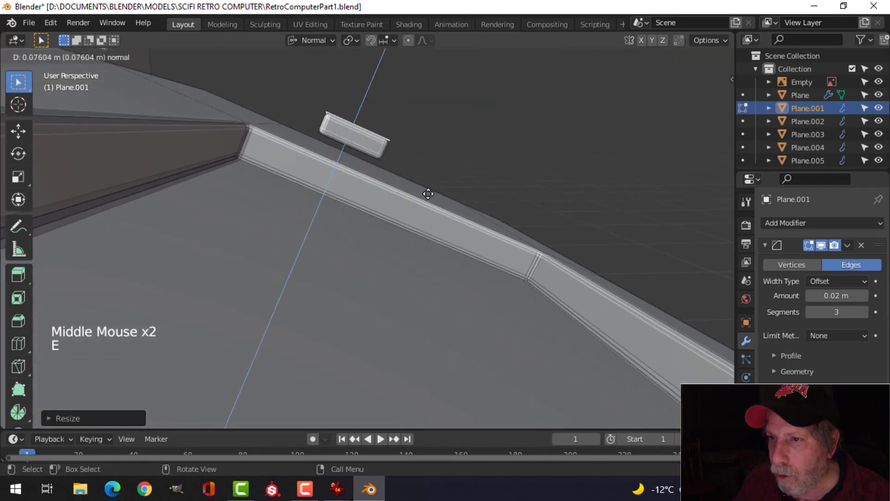
click(427, 193)
middle_drag(468, 179, 238, 192)
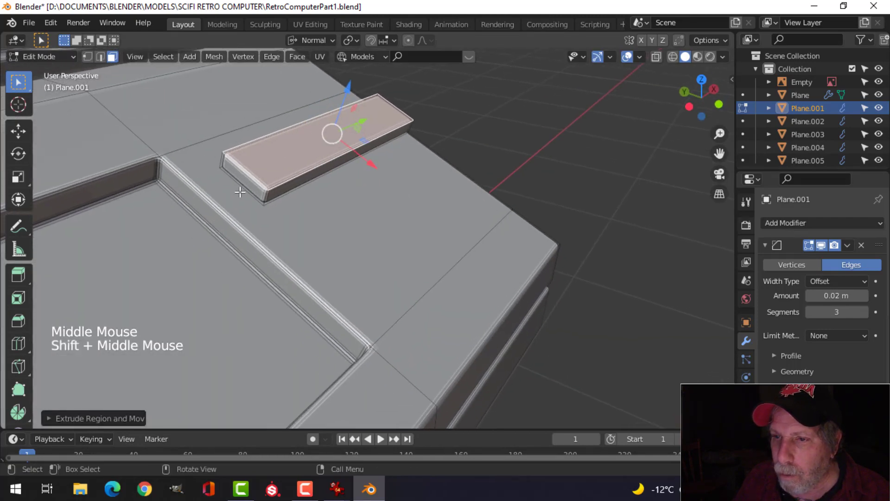
middle_drag(368, 207, 382, 195)
Select all geometry linked to the block, separate it into its own object, and open that object for mesh editing
key(ctrl+l)
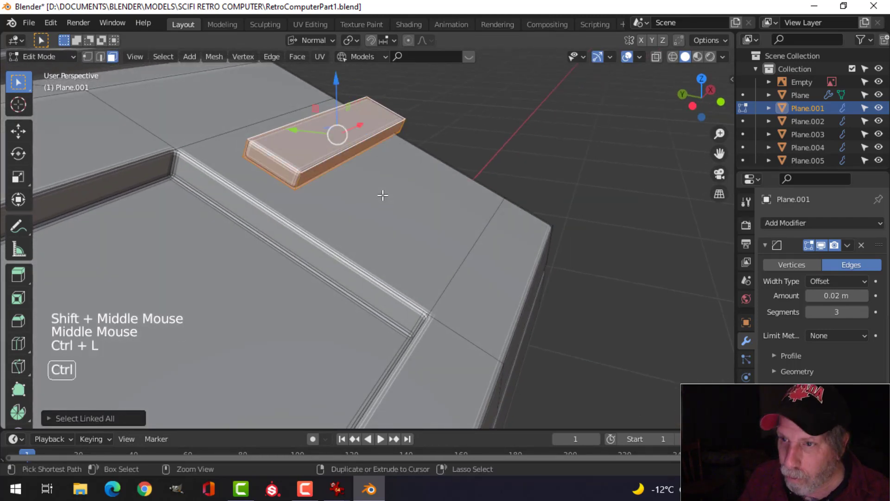
key(p)
click(382, 195)
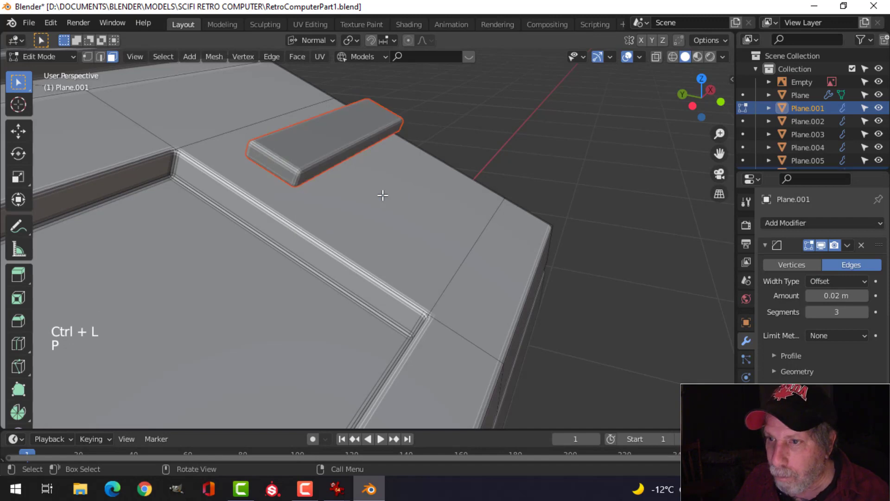
key(Tab)
click(321, 160)
key(Tab)
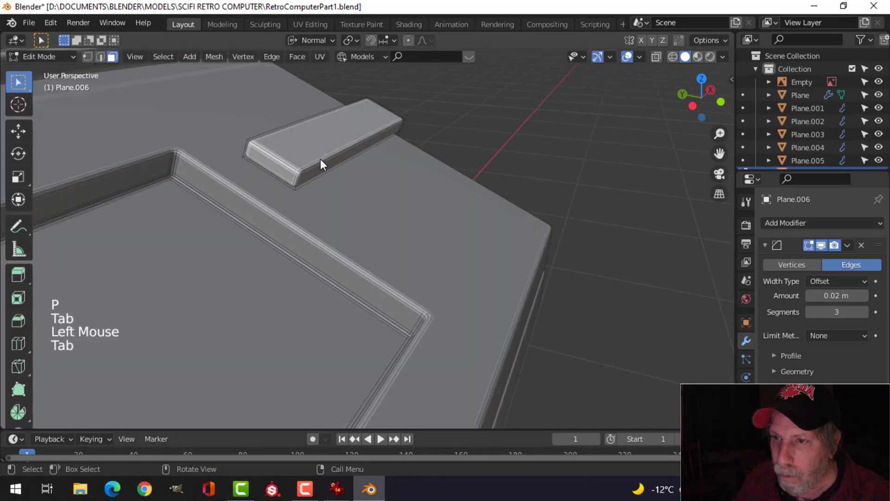
key(a)
middle_drag(321, 160, 343, 153)
click(314, 40)
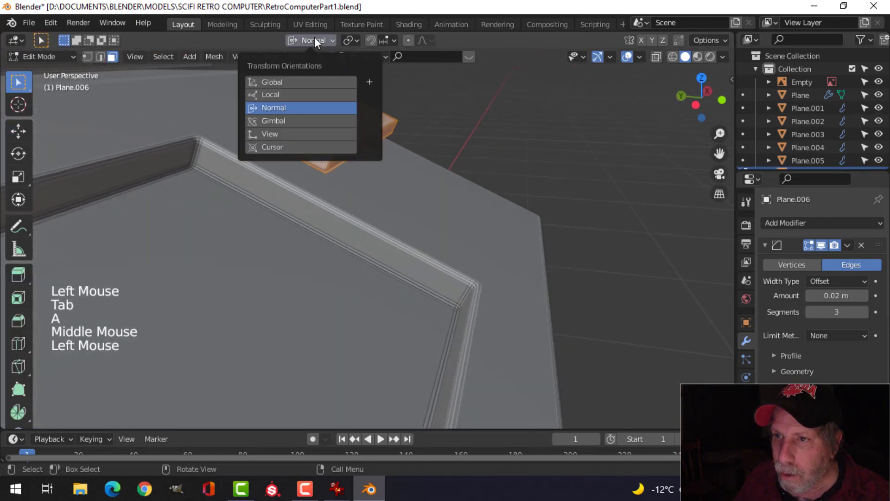
click(283, 92)
middle_drag(435, 155, 379, 145)
key(alt+a)
Select the block's underside face and move it along its normal down to the slope surface
click(329, 109)
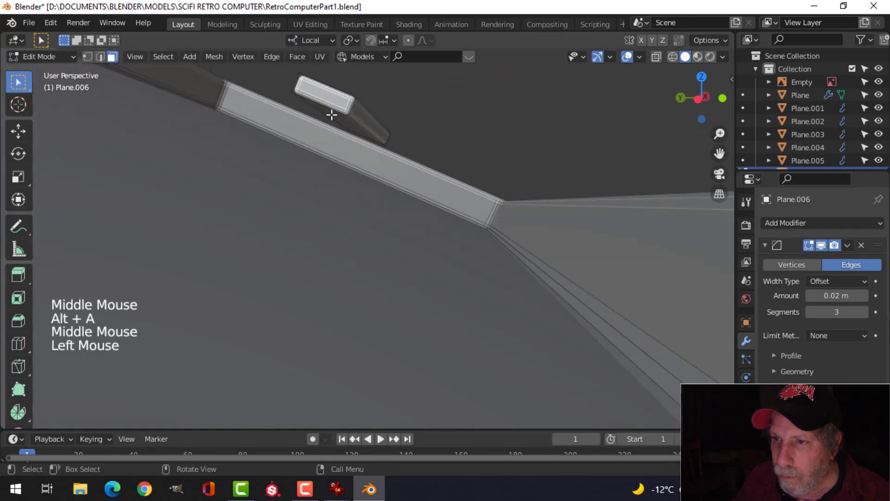
middle_drag(330, 111, 343, 95)
click(310, 40)
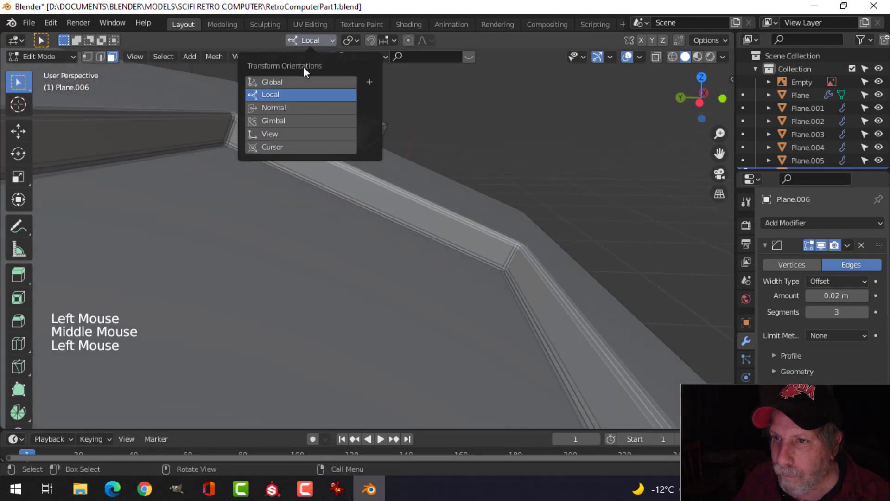
click(288, 107)
middle_drag(477, 135, 479, 129)
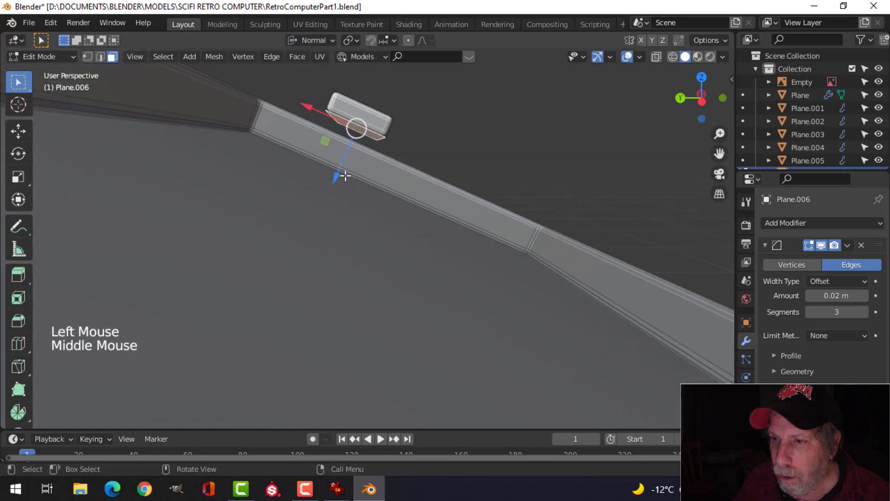
drag(345, 175, 334, 185)
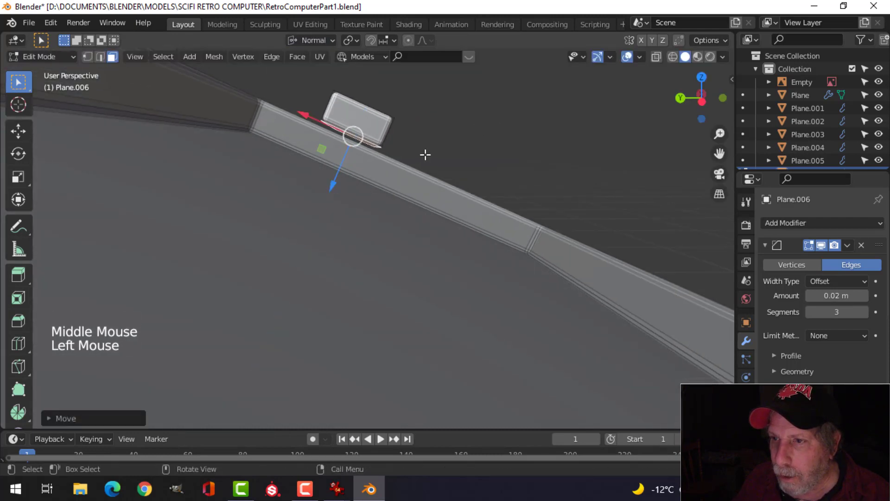
Delete the hidden underside face of the block
middle_drag(425, 153, 399, 175)
key(x)
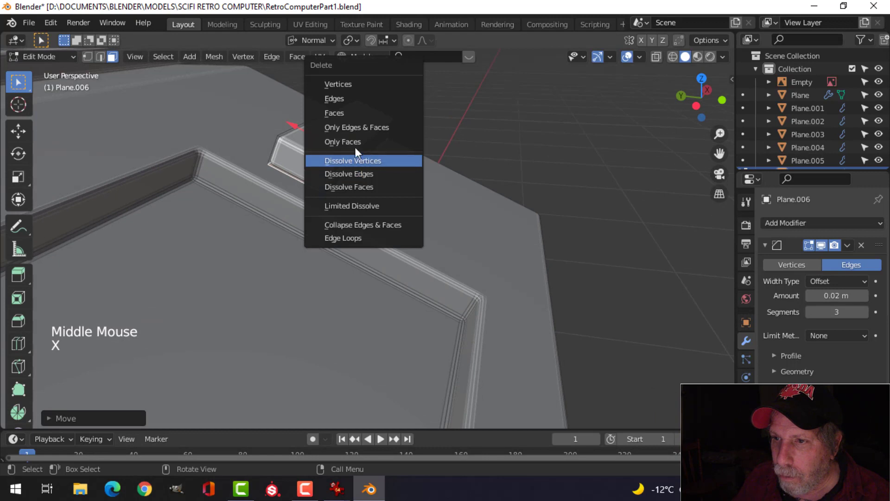
click(344, 113)
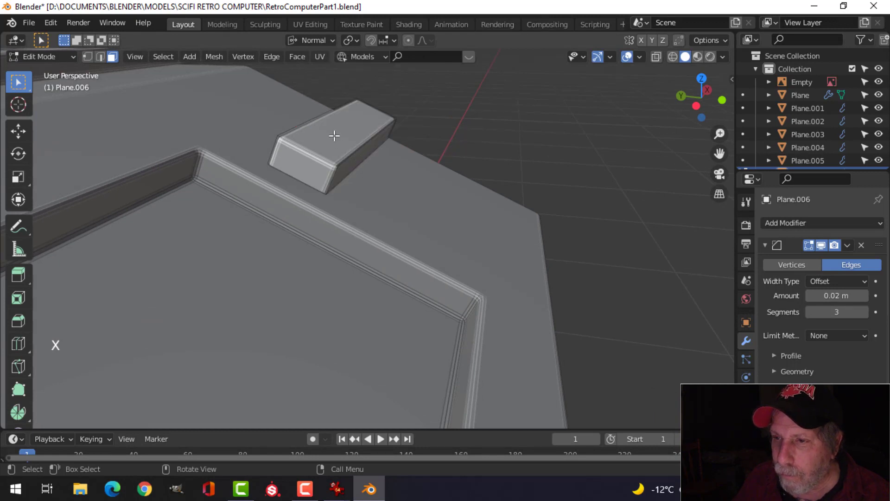
Select all of the block's linked geometry, lower it slightly along its normal into the slope, and clear the selection
click(378, 134)
key(ctrl+l)
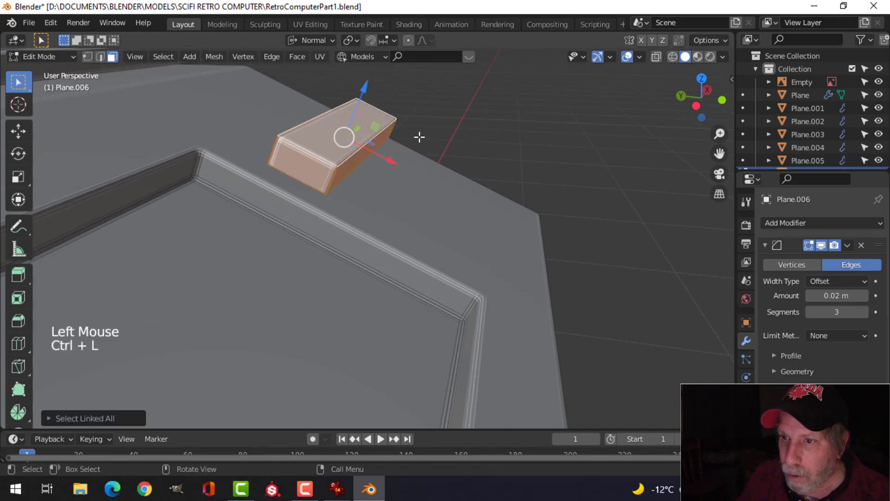
middle_drag(379, 120, 393, 110)
drag(371, 89, 367, 96)
middle_drag(367, 95, 431, 181)
key(alt+a)
Add a centred lengthwise loop cut to the block and bevel it about 0.05 m wide into a central strip
middle_drag(431, 181, 316, 185)
key(ctrl+r)
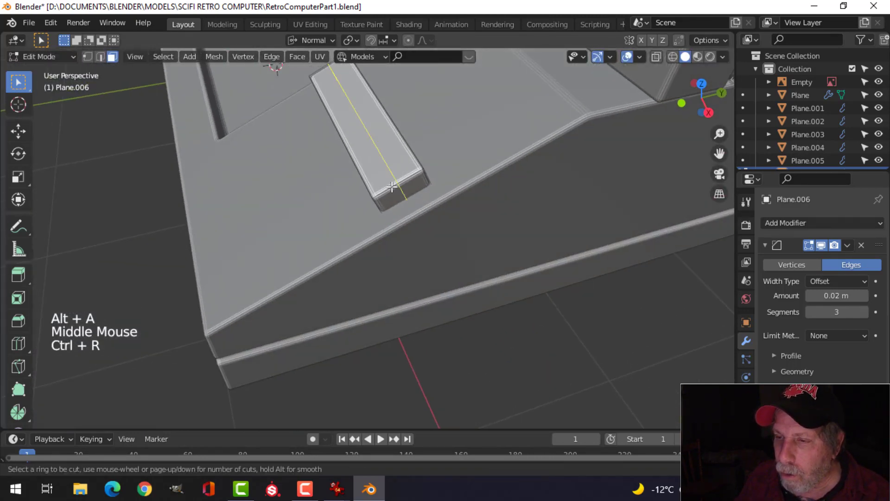
click(392, 186)
right_click(389, 189)
shift+middle_drag(405, 189, 411, 208)
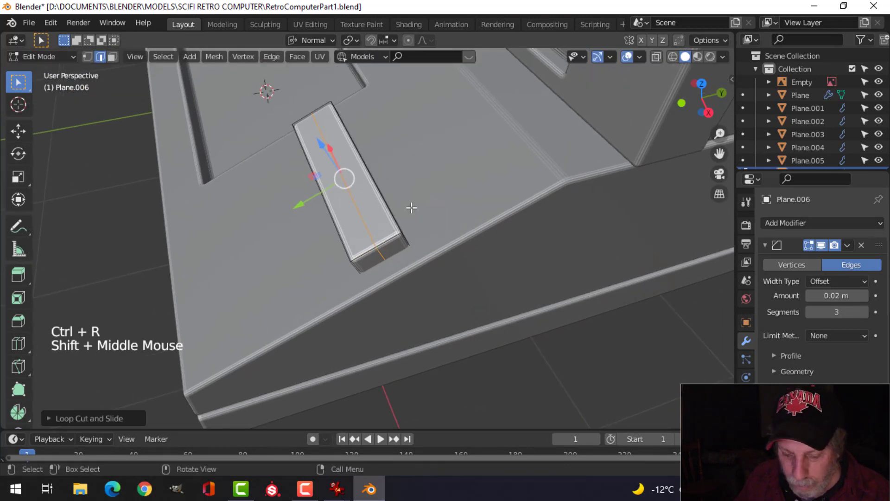
key(ctrl+b)
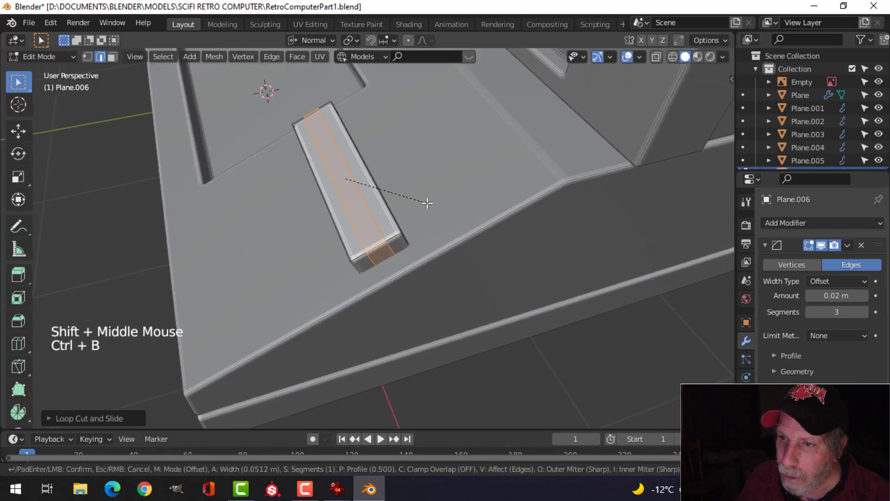
click(429, 202)
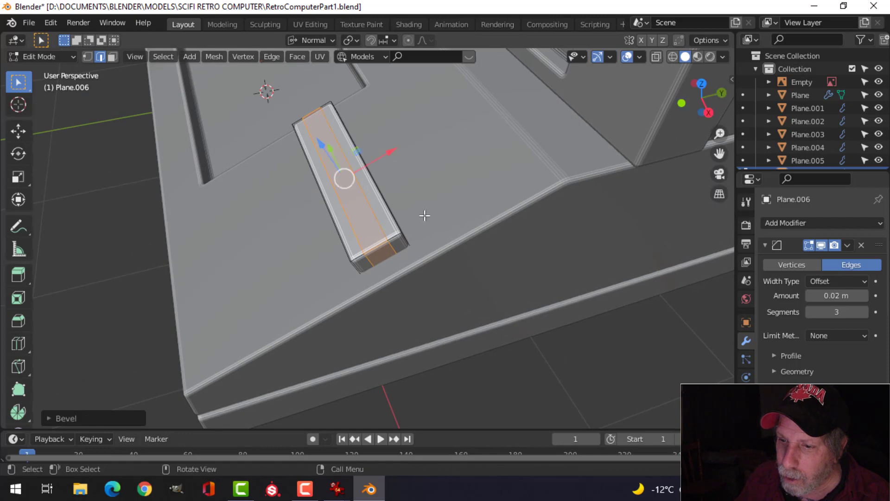
Switch to IrfanView, examine the bar beside the keyboard in reference images 15 and 2, and return to Blender
mouse_move(343, 492)
click(508, 454)
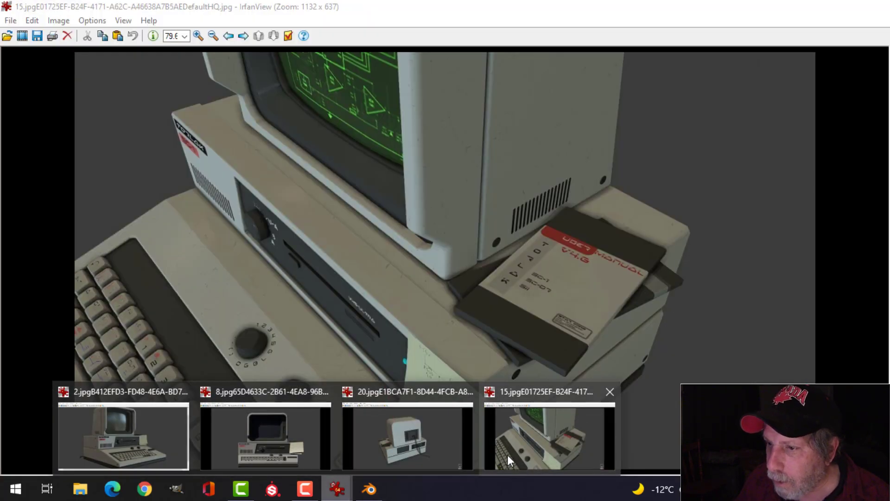
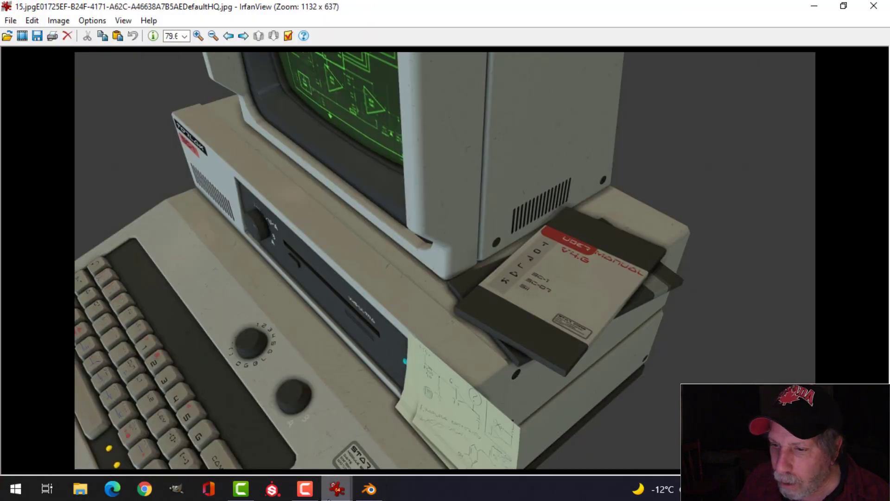
mouse_move(340, 489)
mouse_move(303, 449)
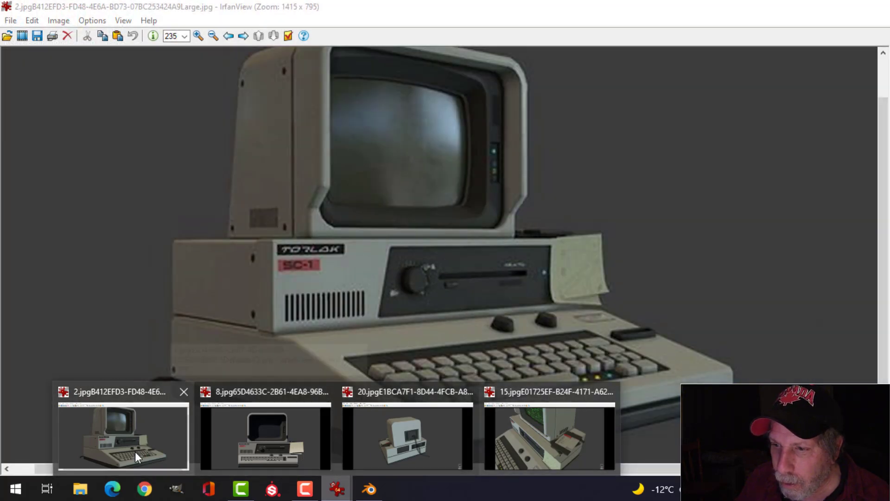
click(135, 452)
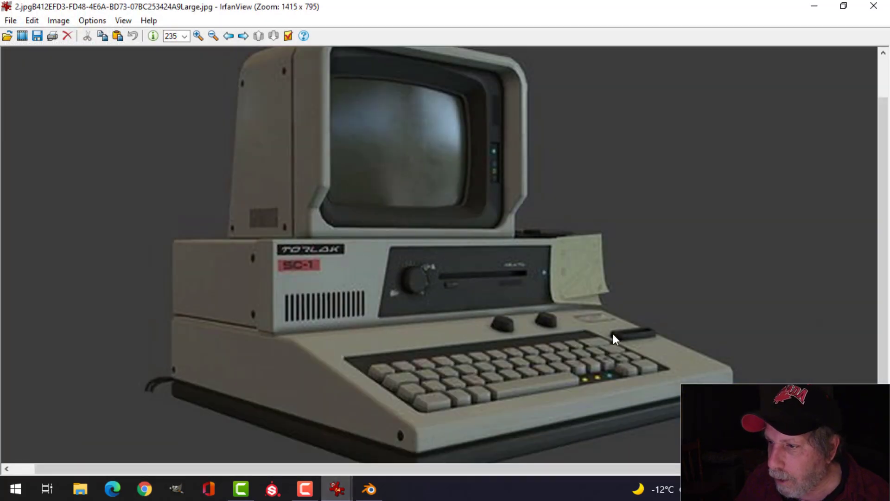
click(369, 489)
Add a centred crosswise loop cut to the block and bevel it wide so the edges lie near both short ends
middle_drag(370, 222, 372, 225)
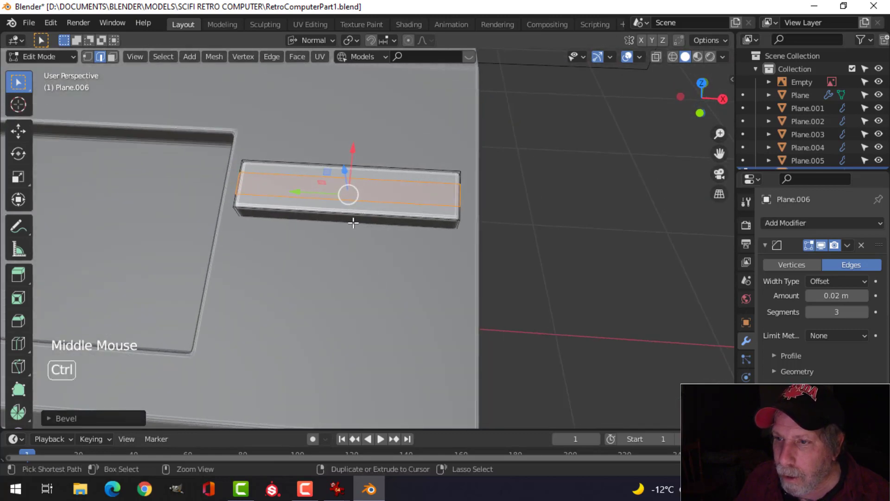
key(ctrl+r)
click(348, 223)
key(ctrl+b)
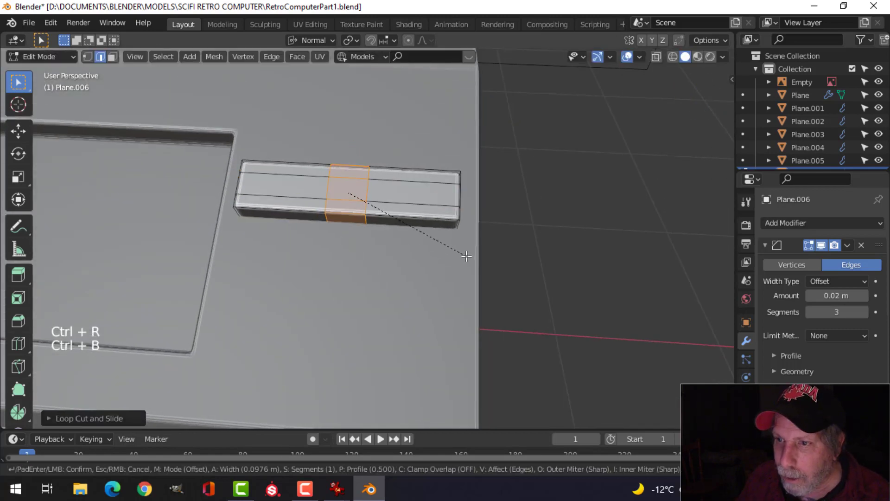
click(534, 263)
Extrude the block's central top face inward to form a long recessed slot, and return to Object Mode with nothing selected
middle_drag(307, 254, 374, 250)
key(alt+a)
key(3)
click(334, 199)
key(e)
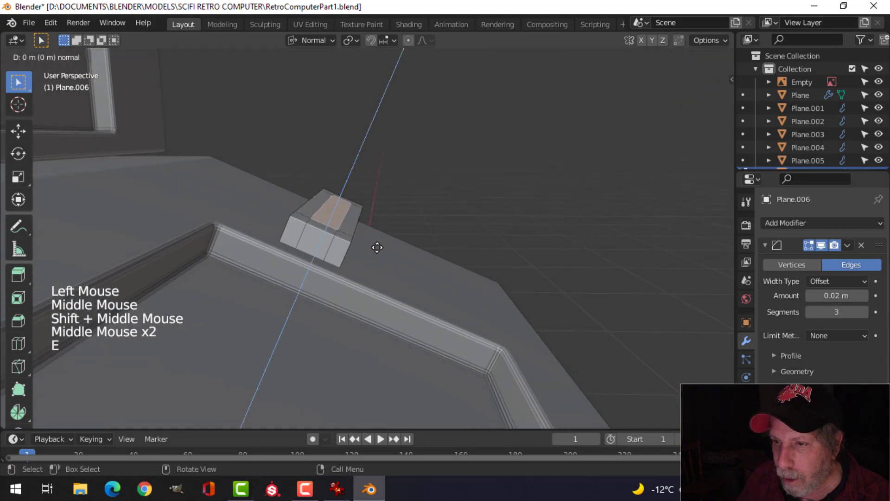
click(370, 256)
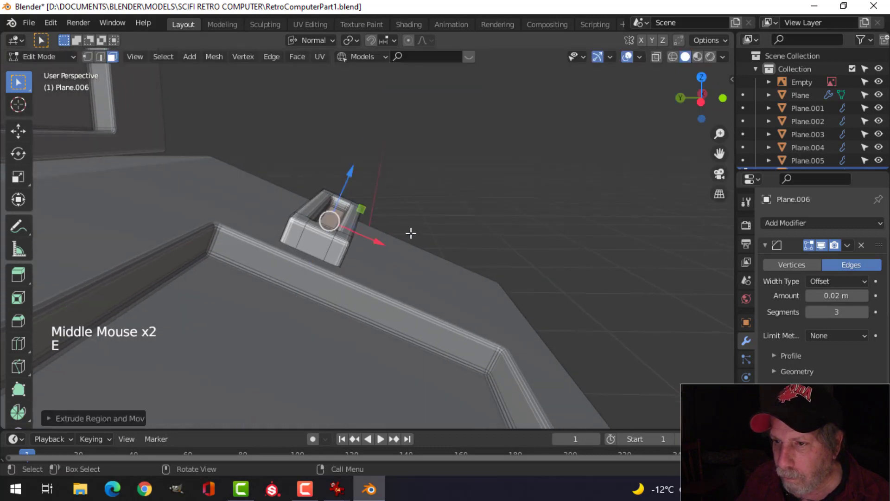
key(Tab)
middle_drag(410, 233, 300, 253)
key(alt+a)
middle_drag(373, 245, 318, 262)
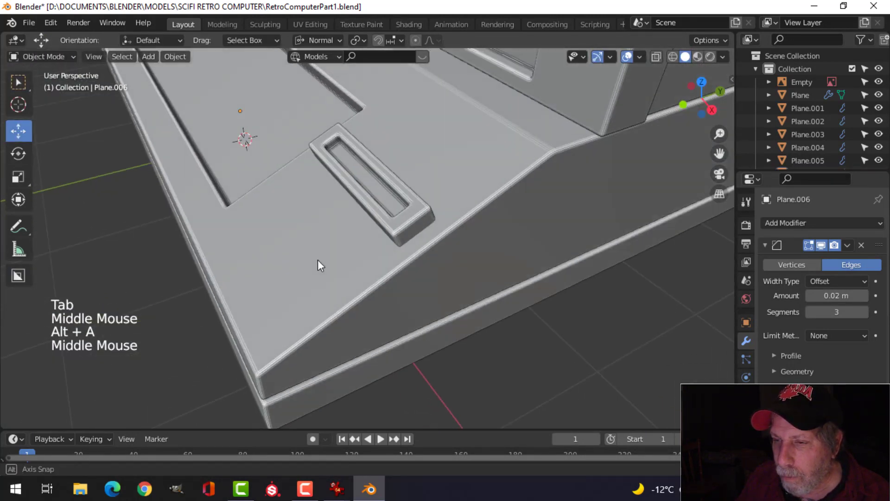
Lower the raised slot piece's mesh slightly toward the sloped keyboard deck and deselect everything
scroll(368, 220, up, 2)
shift+middle_drag(369, 220, 343, 246)
middle_drag(343, 246, 347, 184)
key(Tab)
drag(352, 169, 357, 184)
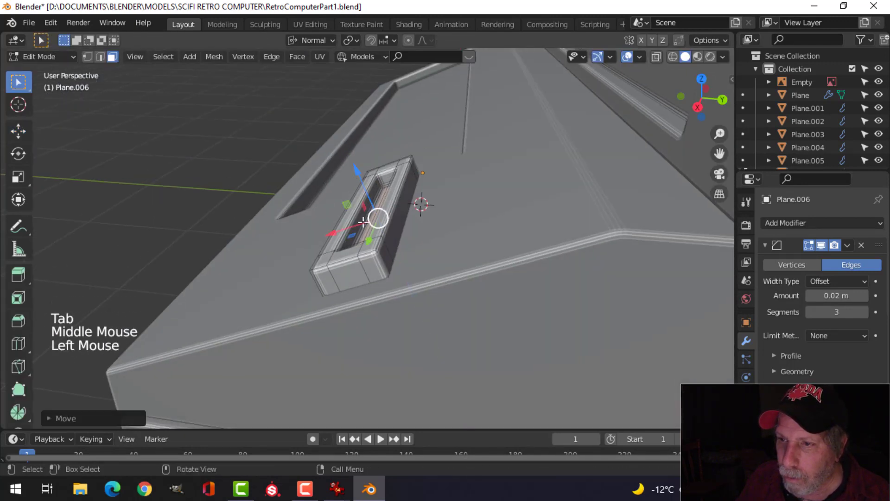
key(Tab)
middle_drag(357, 184, 427, 248)
key(alt+a)
Examine the slot piece and compare it with the 2.jpg reference photo in IrfanView, returning to Blender
scroll(408, 271, down, 2)
scroll(319, 279, down, 6)
shift+middle_drag(319, 280, 431, 263)
scroll(467, 244, up, 3)
middle_drag(464, 233, 504, 277)
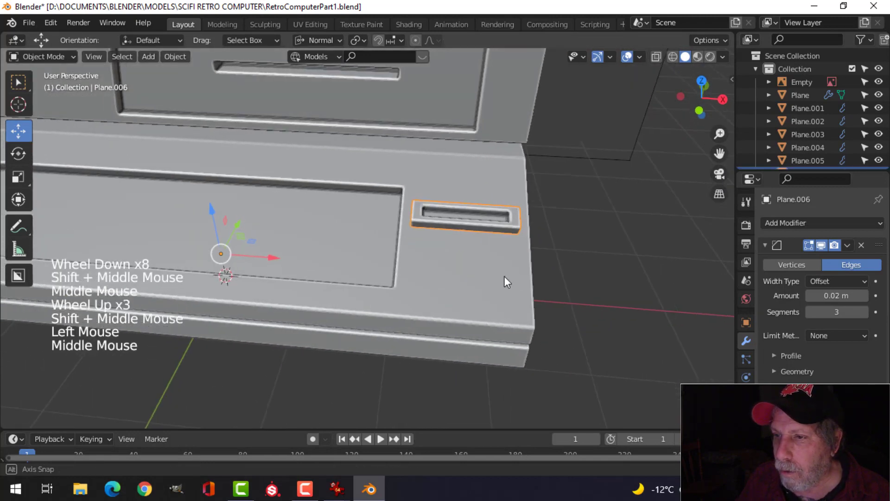
mouse_move(309, 484)
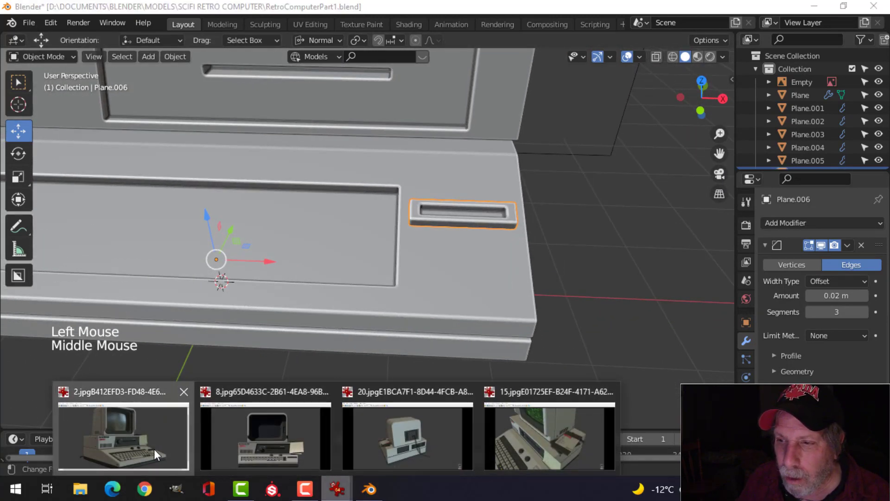
click(167, 448)
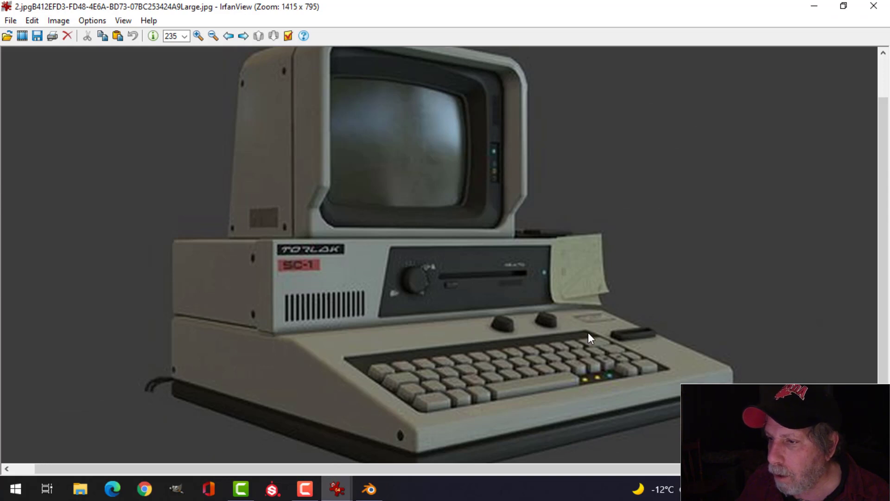
click(369, 489)
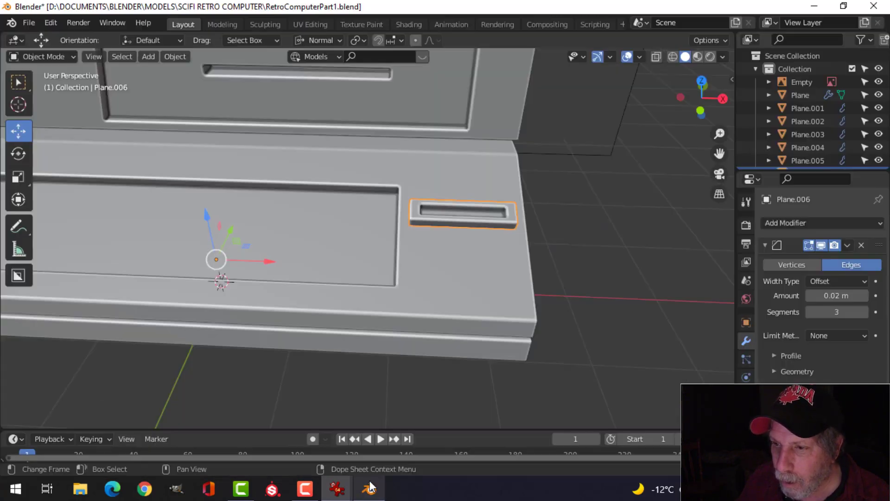
Inspect the whole computer model and its keyboard deck, then the reference knobs in front wireframe view
middle_drag(407, 301, 444, 236)
scroll(379, 288, down, 3)
scroll(379, 288, up, 1)
key(alt+a)
scroll(387, 264, down, 7)
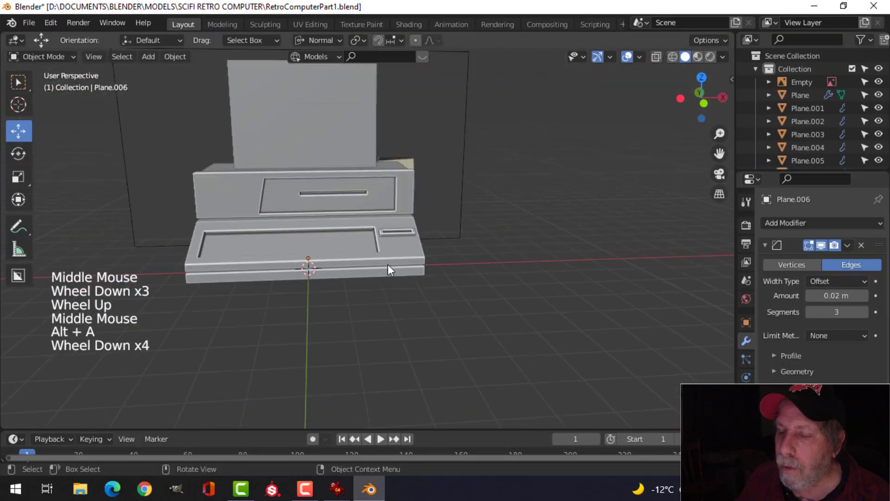
shift+middle_drag(342, 257, 384, 259)
shift+scroll(384, 260, up, 1)
middle_drag(385, 260, 413, 260)
scroll(465, 237, up, 3)
shift+middle_drag(466, 236, 434, 271)
scroll(434, 272, up, 1)
scroll(435, 271, up, 2)
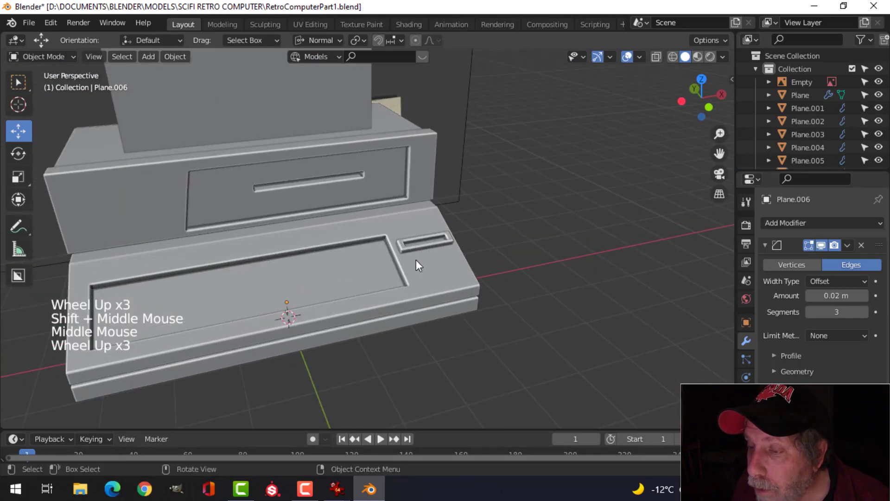
scroll(440, 265, up, 3)
scroll(389, 265, down, 3)
scroll(324, 291, down, 2)
shift+middle_drag(325, 291, 347, 266)
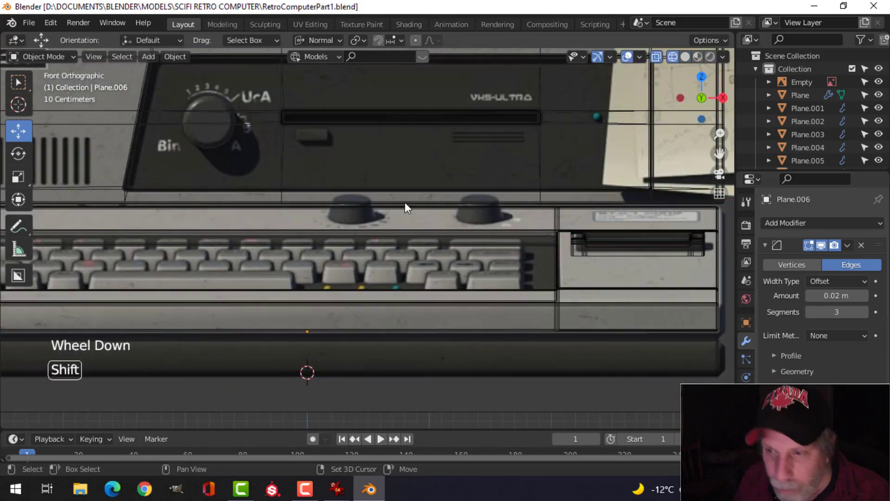
key(shift+a)
mouse_move(391, 185)
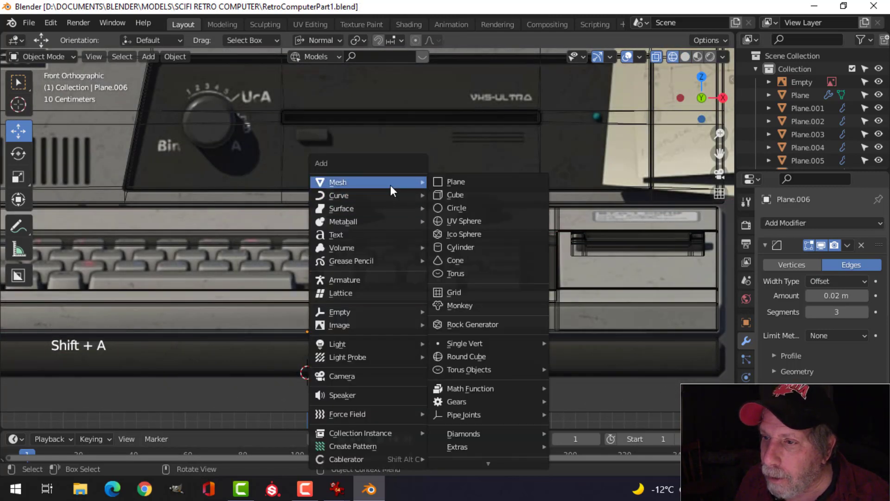
click(461, 220)
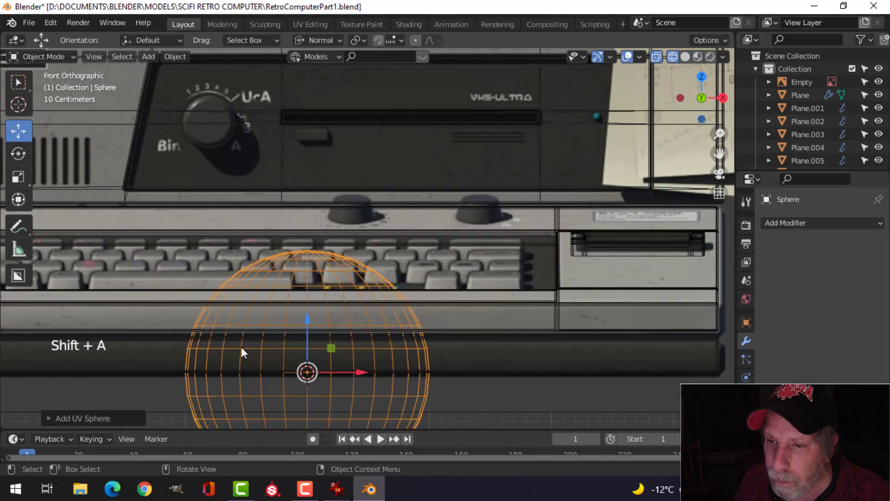
key(x)
click(397, 311)
Add a mesh circle with 20 vertices
key(shift+a)
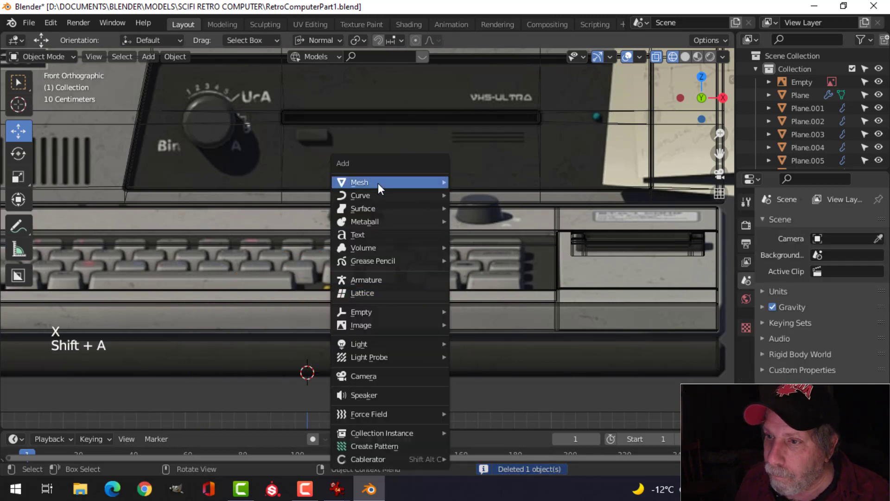
mouse_move(377, 183)
click(472, 205)
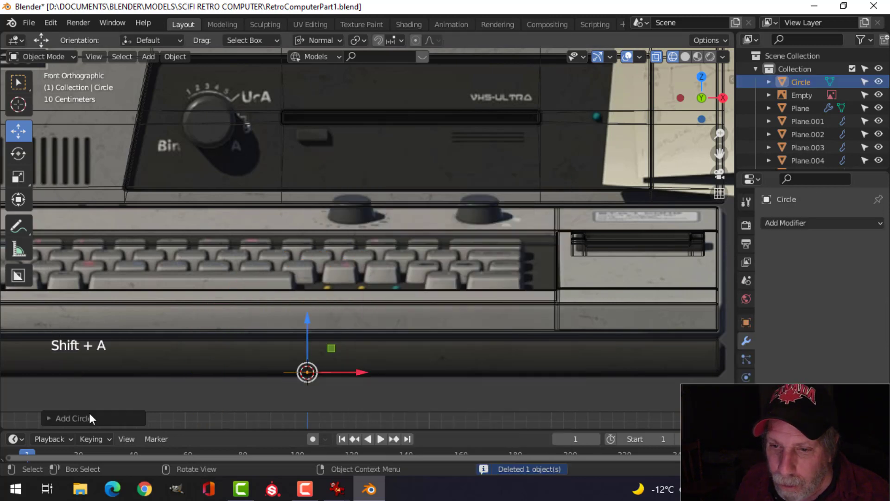
click(69, 417)
double_click(164, 275)
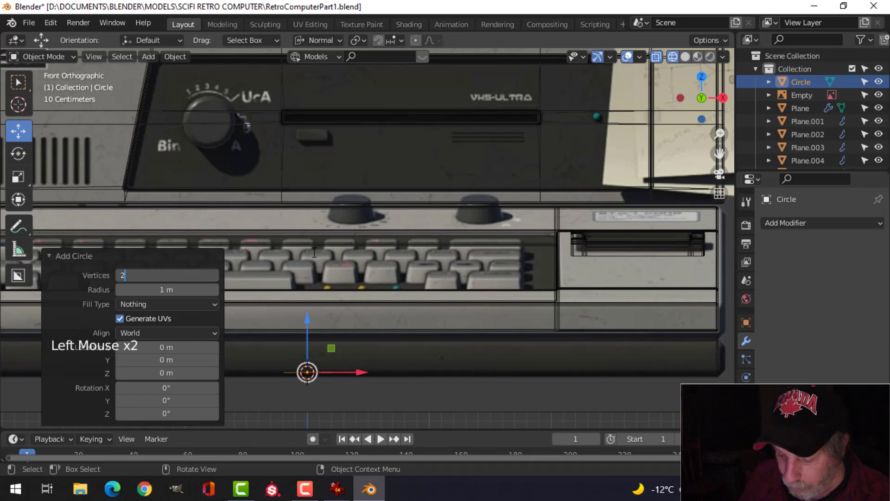
Scale the circle's mesh by about 0.344 and move it onto the first reference knob above the keyboard
scroll(458, 219, down, 4)
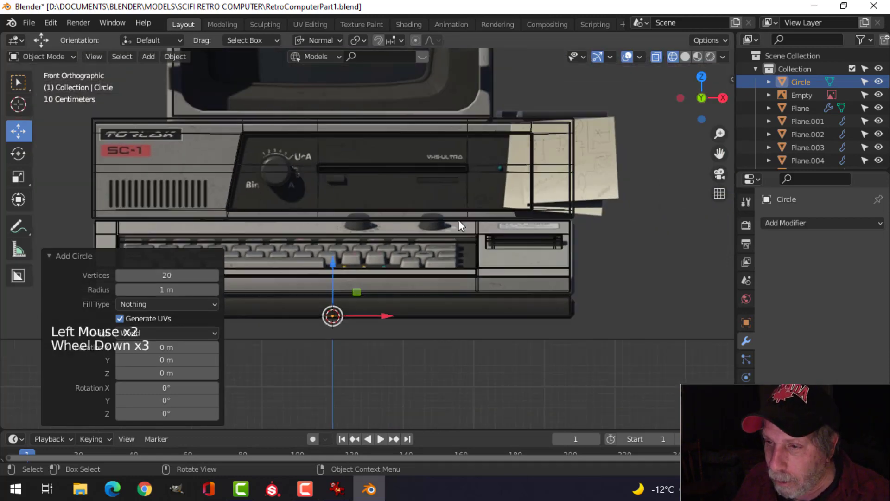
key(Tab)
scroll(505, 236, down, 2)
key(s)
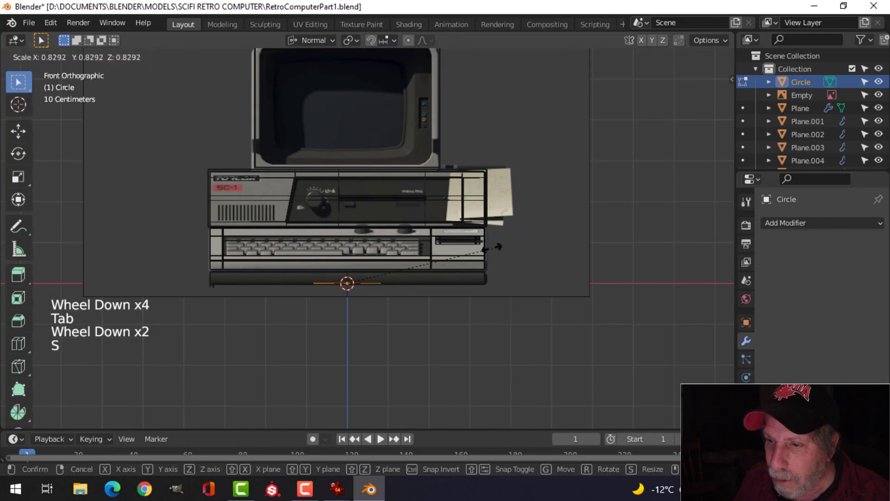
click(411, 256)
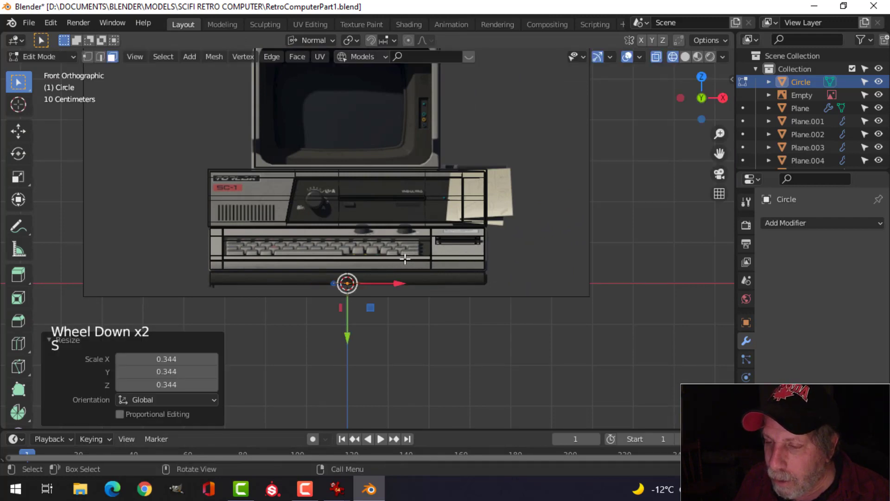
key(g)
click(423, 206)
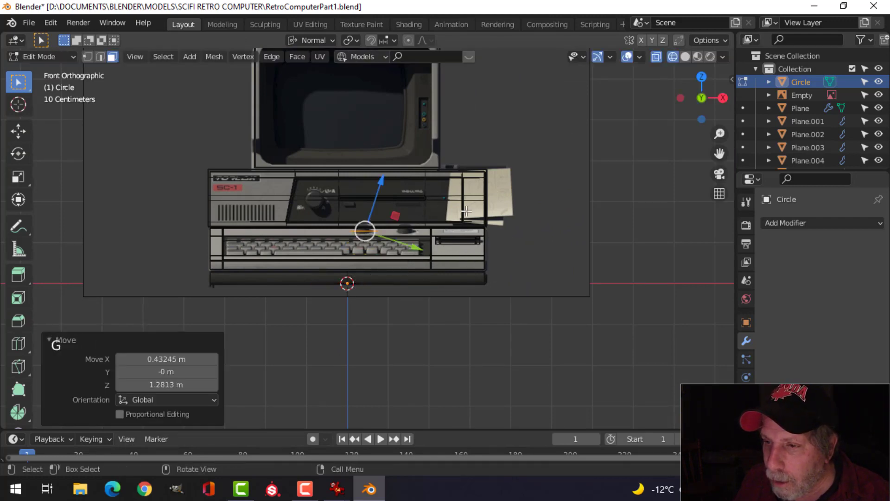
Set the transform orientation to Global and scale the circle by about 0.876
scroll(422, 206, up, 8)
click(292, 41)
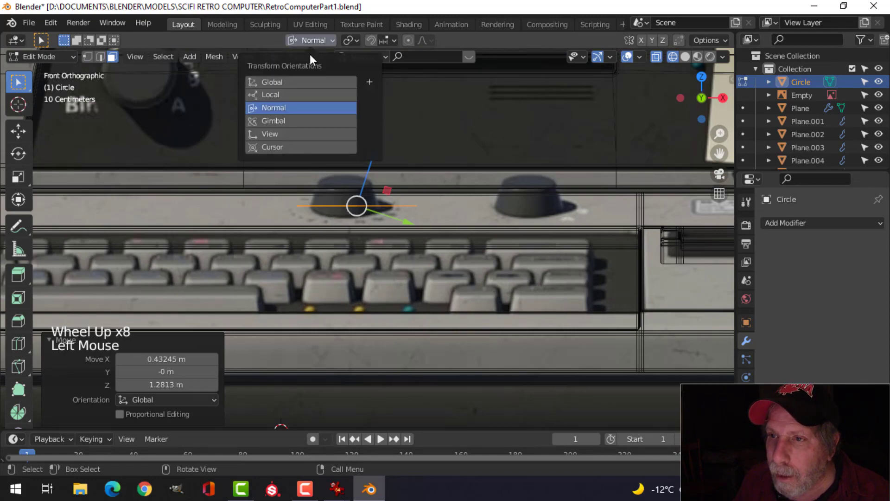
click(299, 82)
key(s)
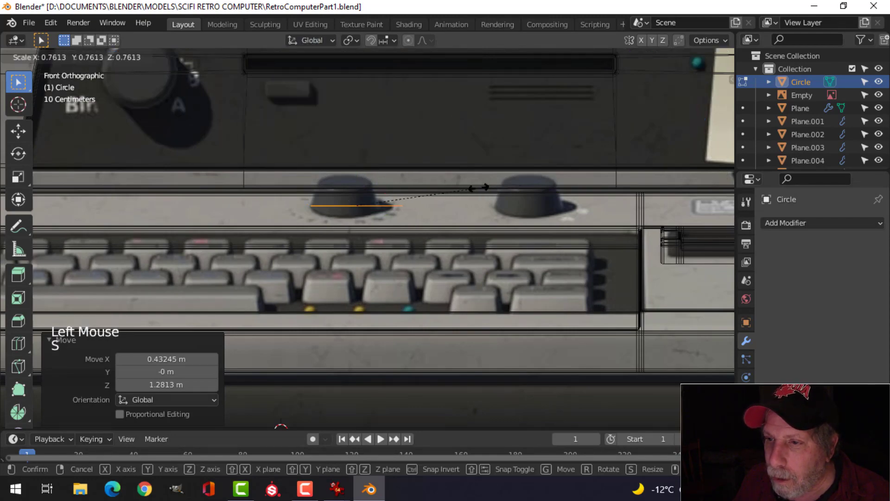
click(478, 187)
middle_drag(471, 190, 617, 184)
key(s)
click(586, 240)
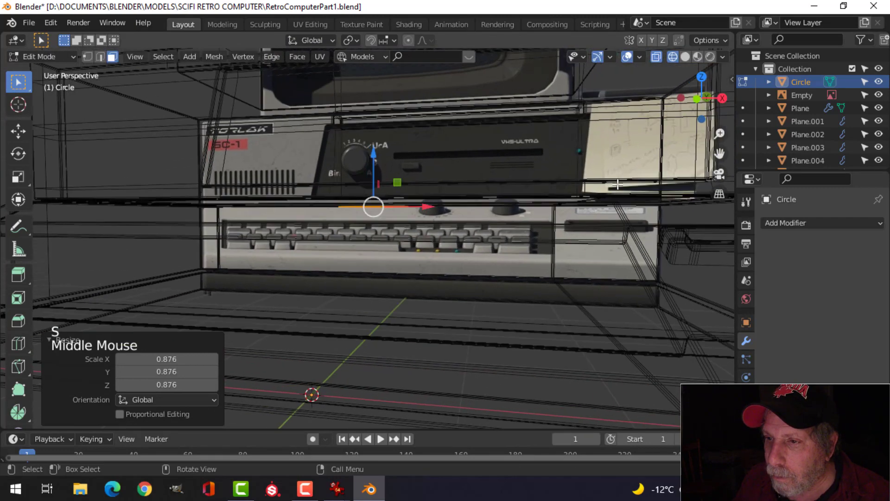
Align the circle with the base of the first reference knob in front view and scale it by about 0.905
key(KP_1)
scroll(560, 214, up, 4)
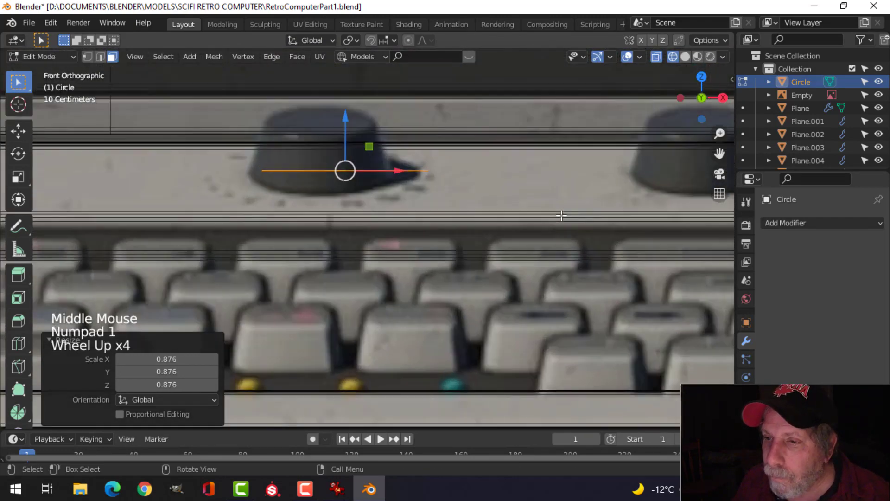
key(g)
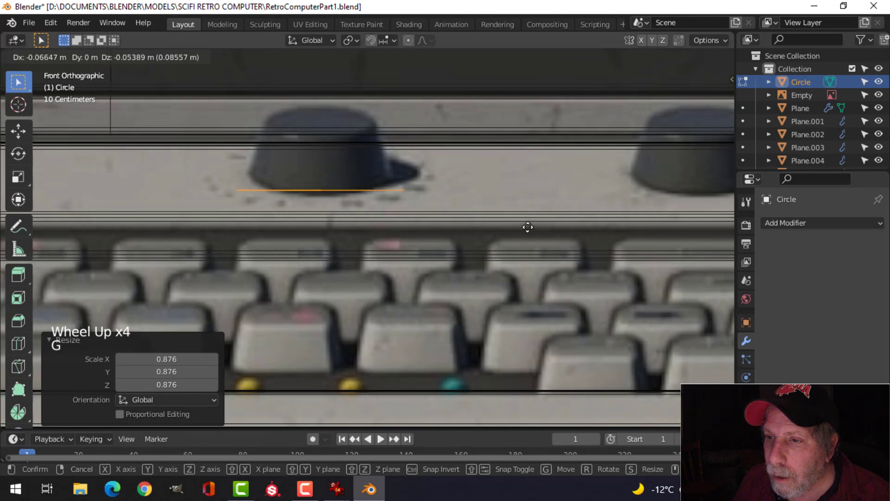
click(526, 229)
key(s)
click(522, 226)
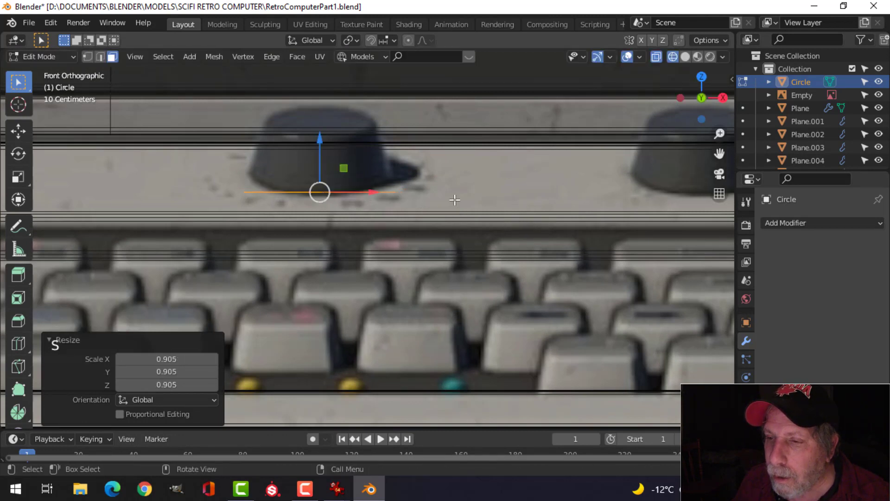
shift+middle_drag(464, 193, 499, 198)
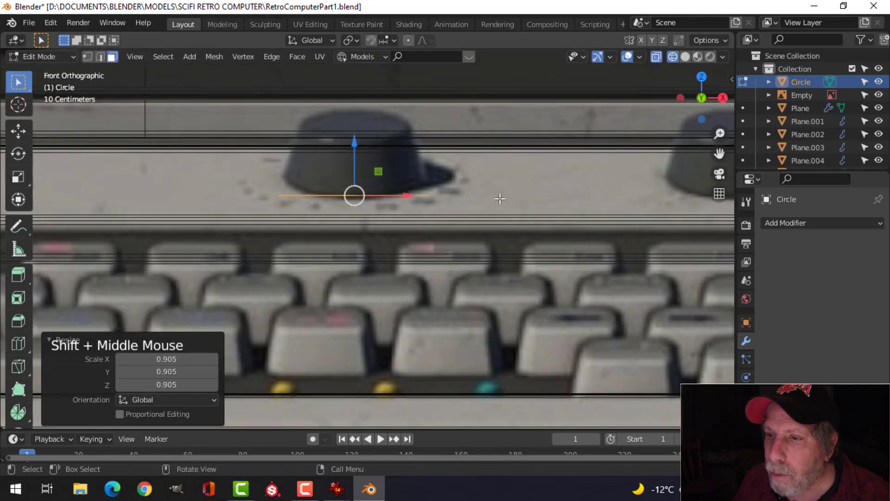
key(e)
click(421, 176)
drag(352, 146, 370, 92)
key(ctrl+z)
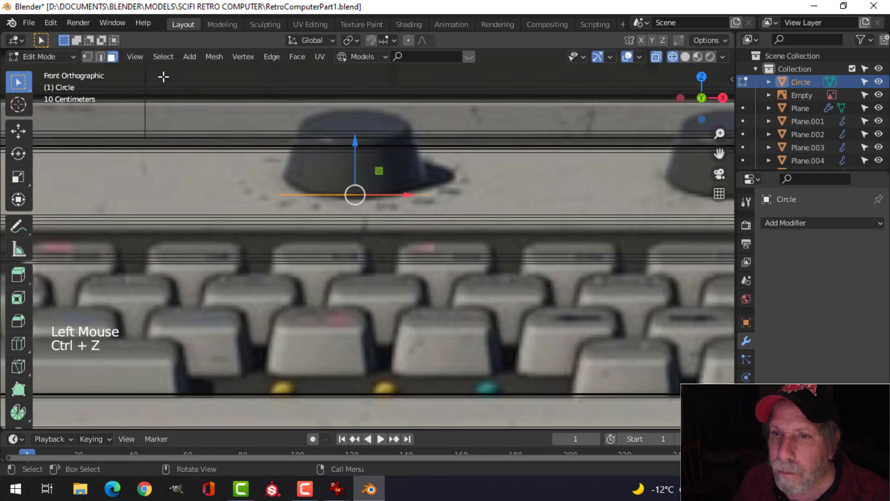
In vertex select mode, extrude the circle upward about 0.205 m and scale the top ring by about 0.729 to taper the knob
click(88, 56)
key(e)
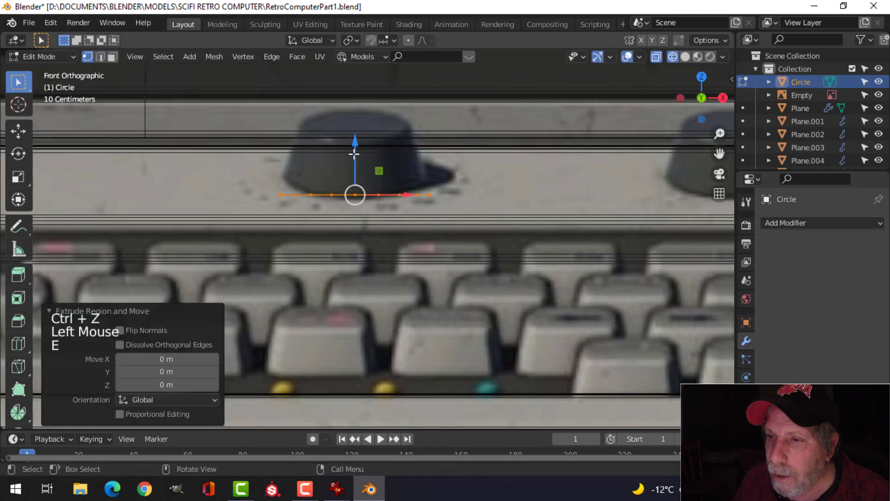
drag(355, 143, 376, 71)
key(s)
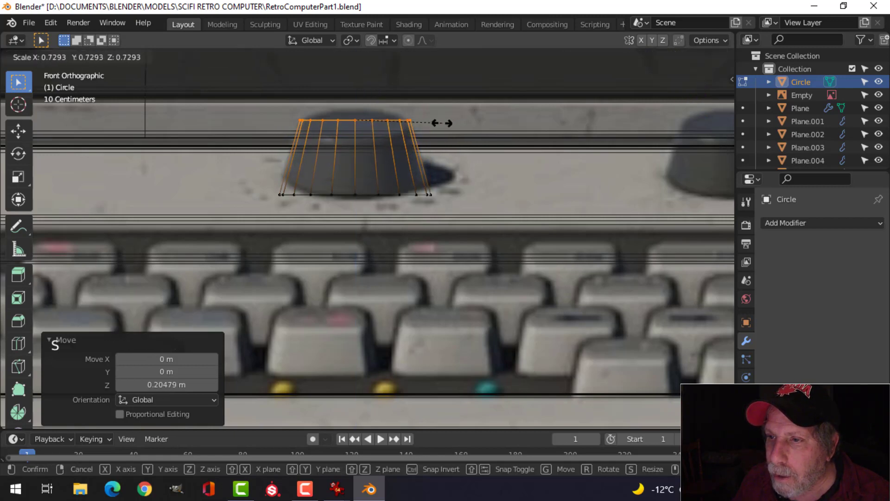
click(463, 139)
middle_drag(462, 139, 367, 177)
scroll(368, 176, down, 5)
scroll(423, 203, up, 1)
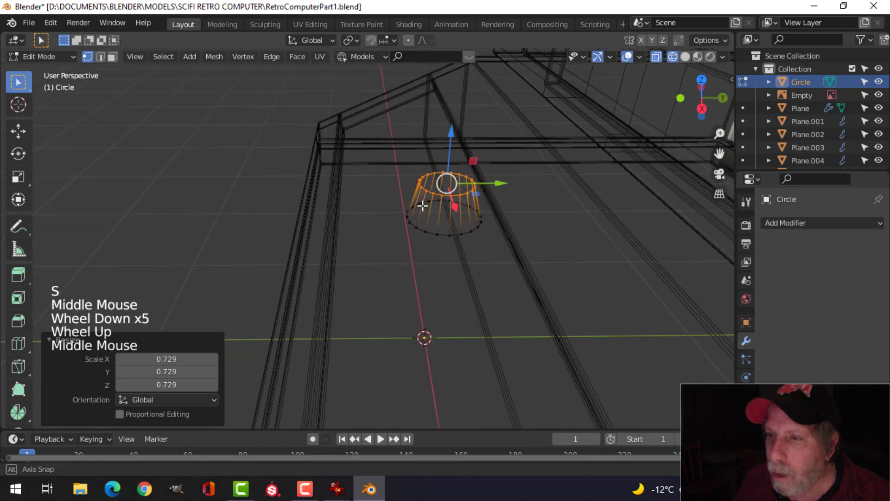
middle_drag(423, 203, 523, 185)
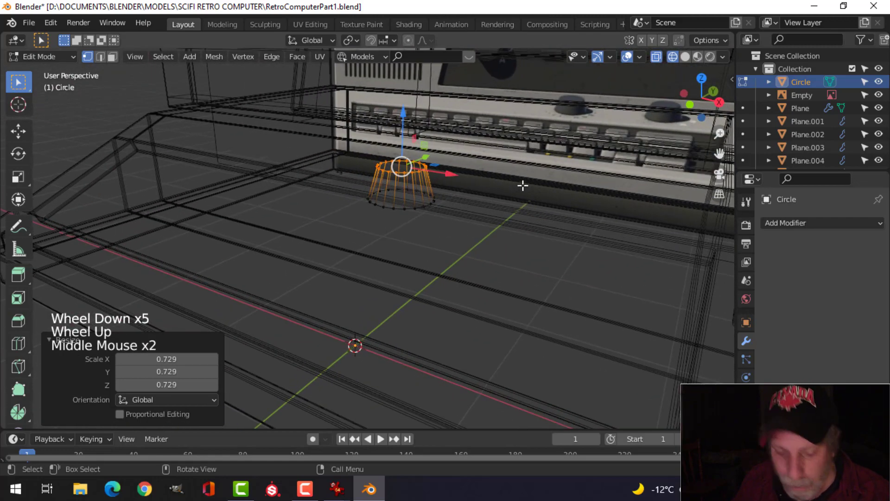
Show the model in solid shading and extrude the knob's top edge inward, scaled by about 0.905, to form a rim
key(z)
middle_drag(625, 186, 552, 238)
scroll(552, 238, up, 4)
mouse_move(501, 212)
shift+middle_down()
mouse_move(417, 264)
mouse_move(449, 201)
mouse_move(440, 205)
shift+middle_up()
scroll(441, 205, down, 3)
scroll(388, 242, up, 1)
middle_drag(390, 213, 563, 257)
scroll(389, 243, up, 2)
scroll(424, 245, up, 3)
key(e)
key(s)
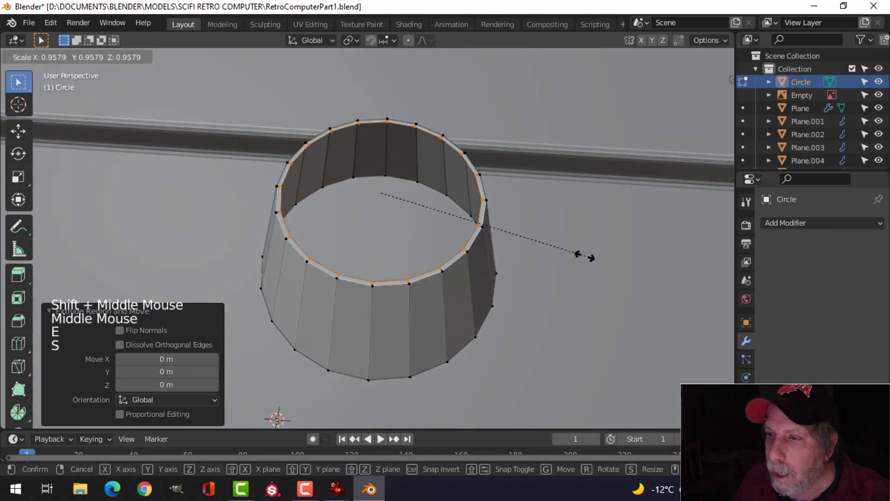
click(573, 256)
middle_drag(573, 256, 532, 231)
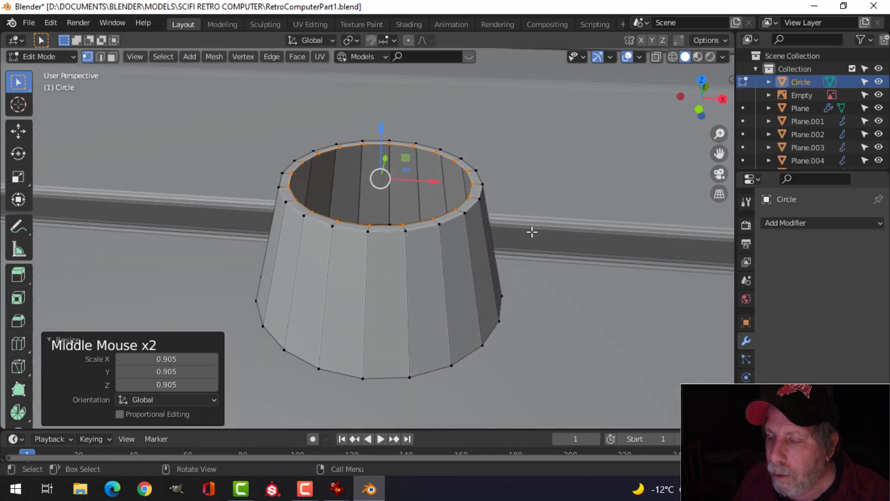
Extrude the rim's inner edge slightly downward, then extrude it inward again with a scale of about 0.851
key(e)
drag(383, 127, 381, 137)
middle_drag(381, 137, 487, 208)
key(e)
key(s)
click(573, 214)
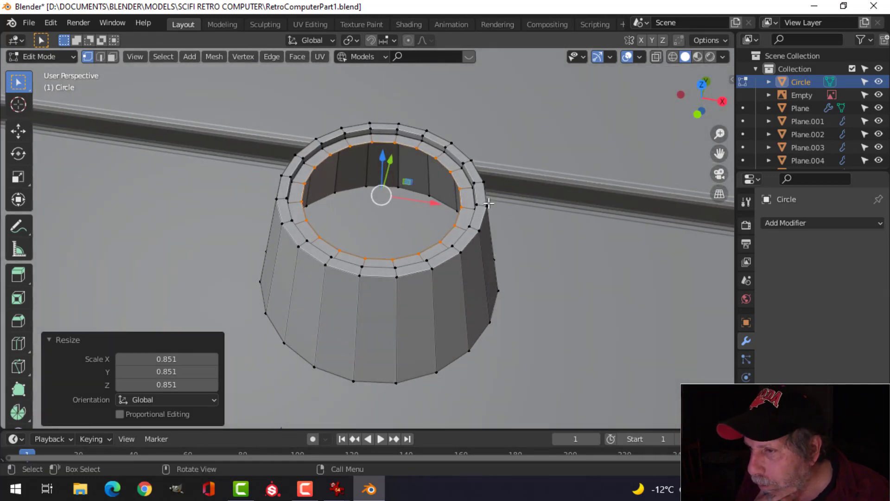
In top view, join two vertices at the upper part of the knob's innermost ring with a new edge across the opening
key(KP_7)
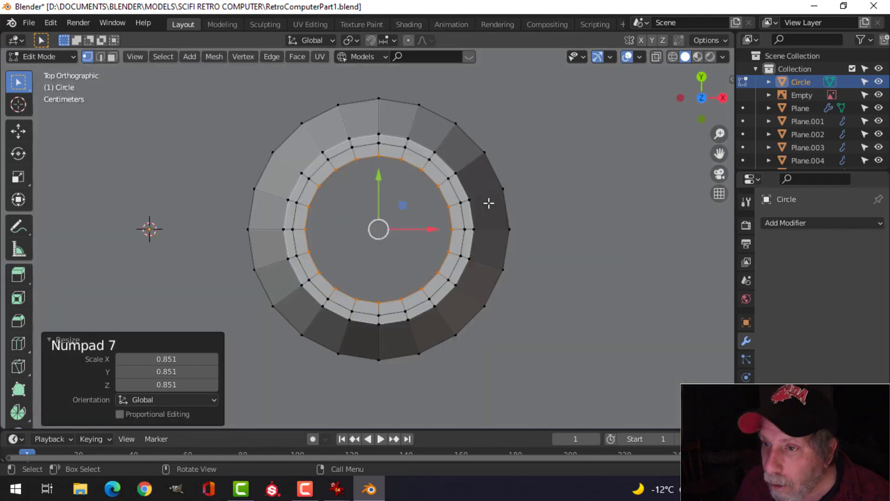
key(alt+a)
shift+middle_drag(490, 192, 393, 199)
key(1)
scroll(479, 185, up, 2)
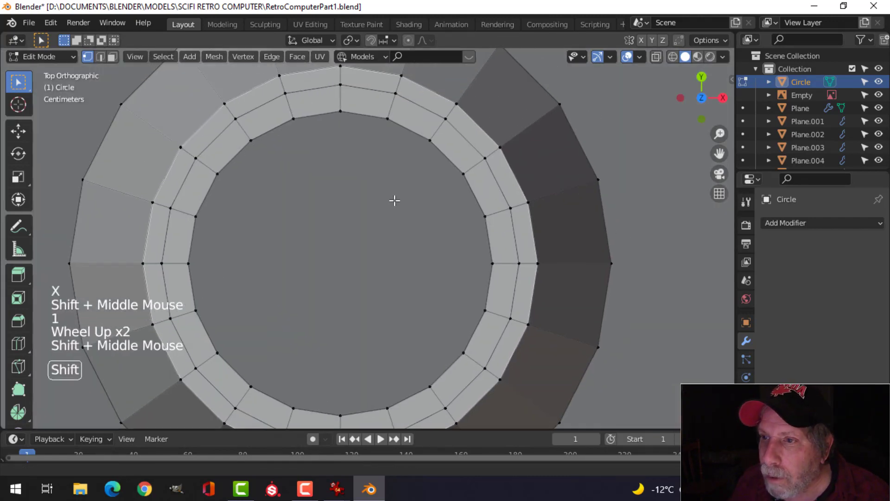
click(430, 138)
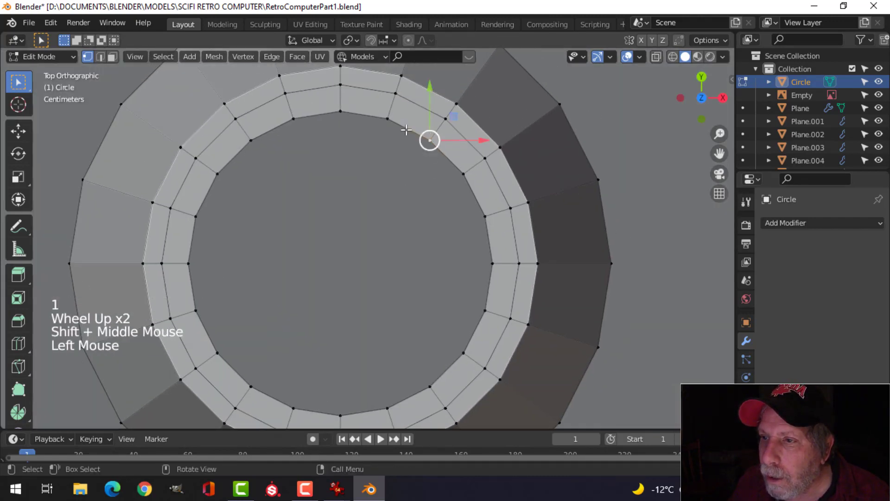
shift+click(293, 117)
key(f)
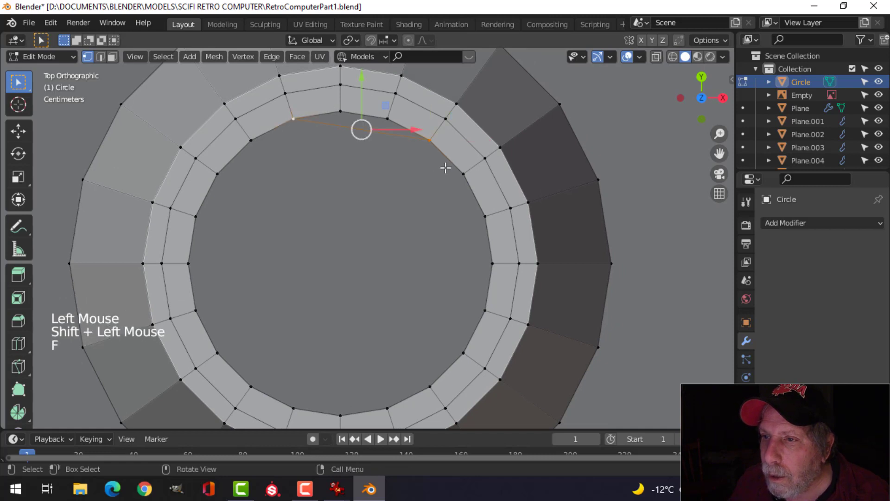
In edge select mode, fill the sliver between the new edge and the adjoining inner ring edges with a face
key(alt+a)
key(2)
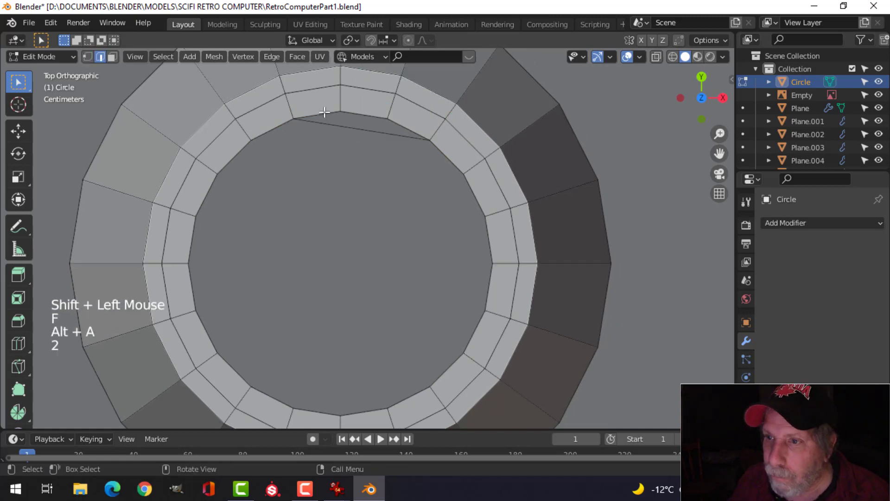
click(318, 115)
shift+click(389, 115)
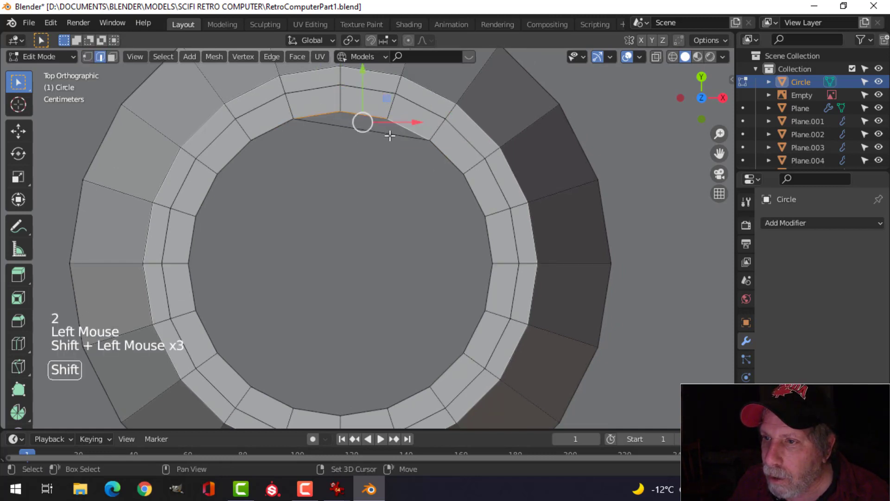
key(f)
key(alt+a)
Bridge the next two pairs of opposite inner ring edges with faces across the knob's opening
click(283, 133)
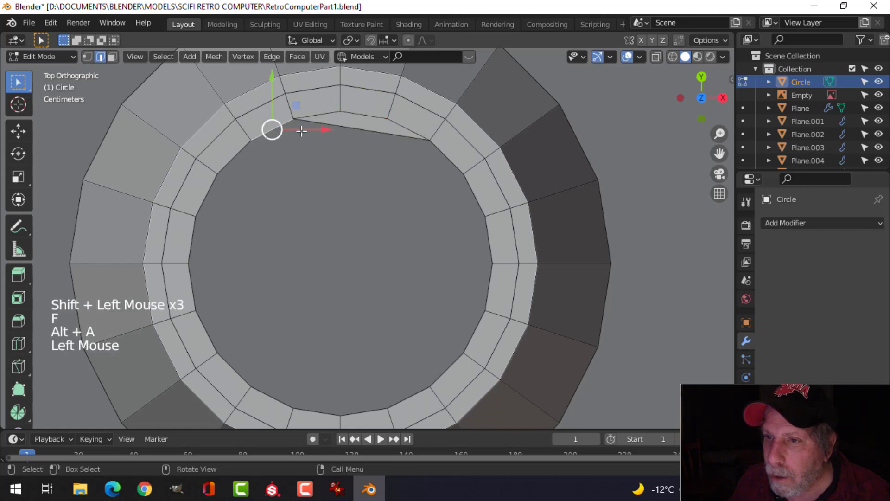
shift+click(444, 157)
key(f)
key(alt+a)
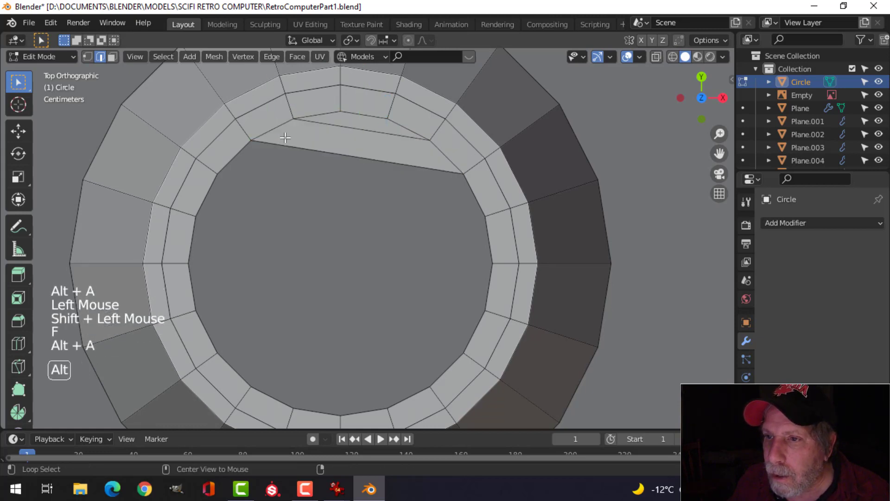
click(464, 187)
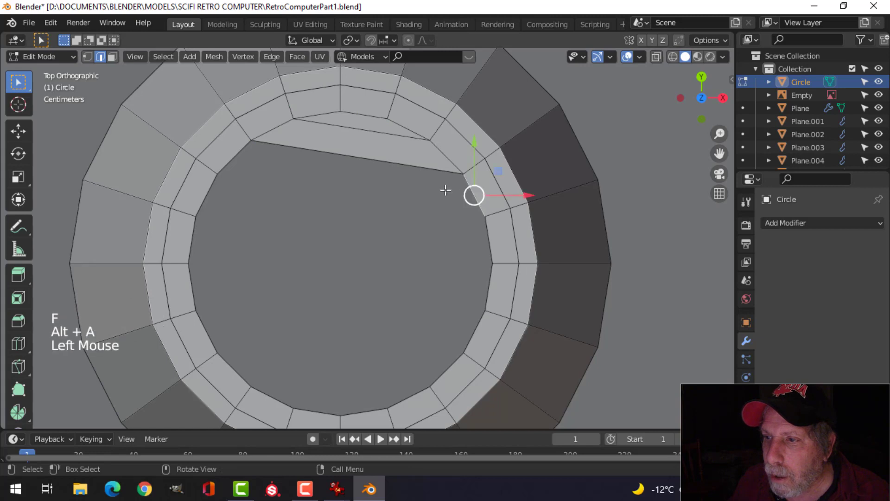
shift+click(236, 162)
key(f)
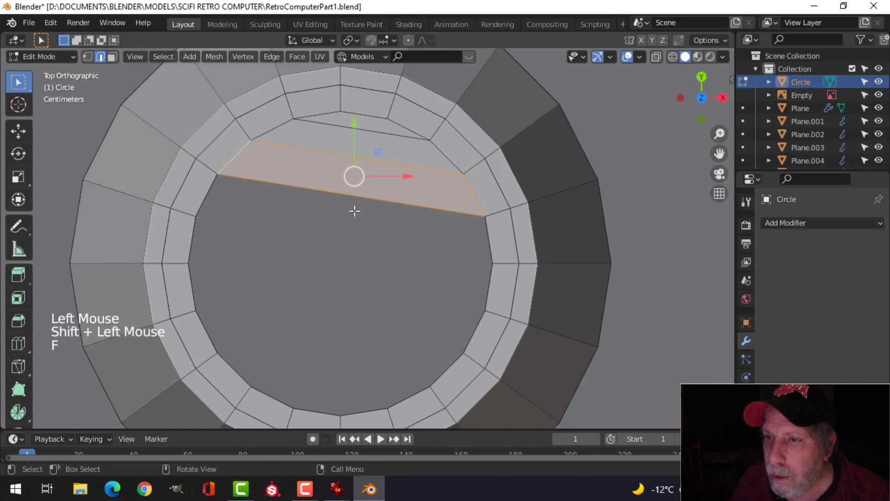
Continue filling from the open edge with successive faces until the rest of the knob's top is covered
click(293, 185)
key(f)
key(f)
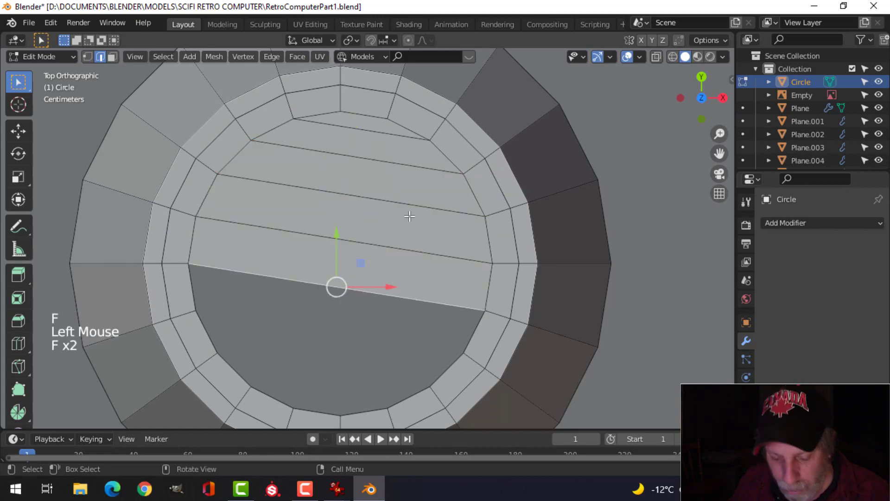
key(f)
scroll(409, 216, down, 3)
key(f)
key(f)
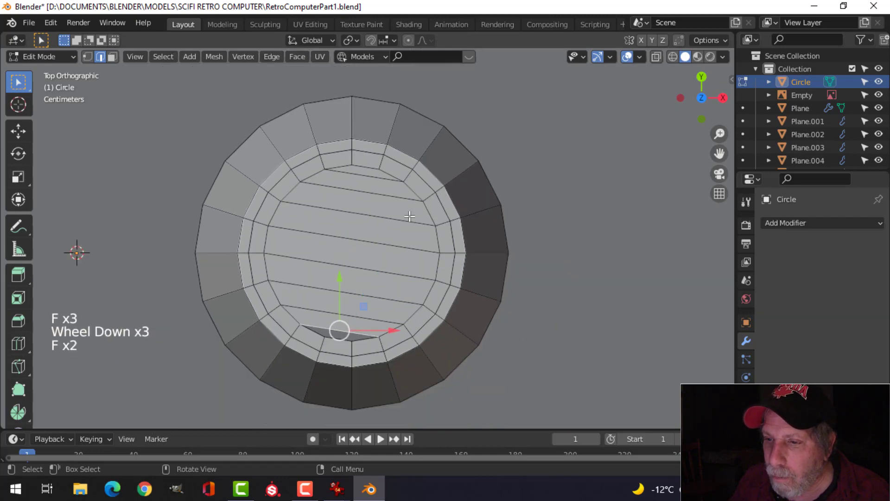
key(alt+a)
In Object Mode, add a level 1 Catmull-Clark subdivision to the knob and shade it smooth
shift+middle_drag(391, 238, 401, 157)
key(Tab)
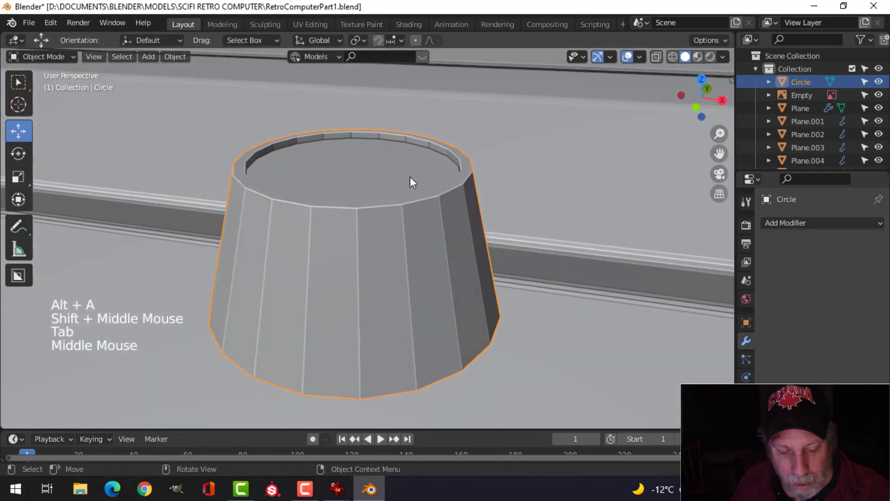
key(ctrl+1)
right_click(357, 170)
click(349, 169)
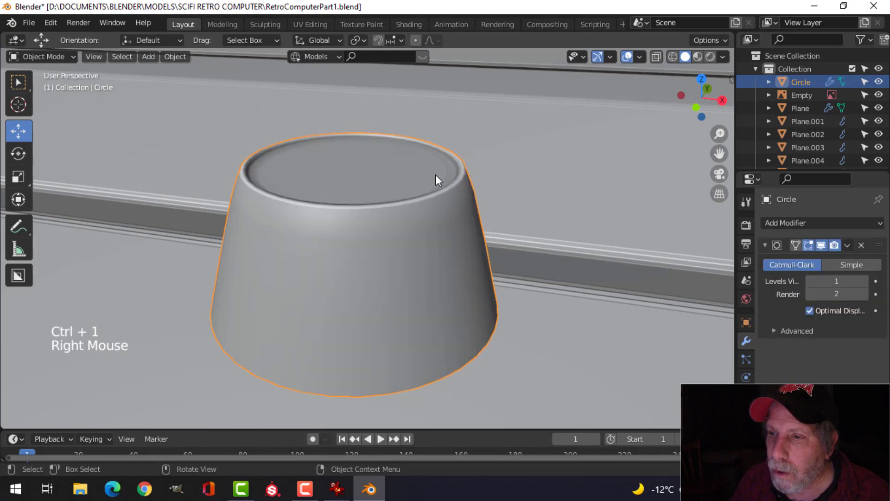
middle_drag(435, 174, 410, 173)
Select the edge loop around the knob's top outer rim, bevel it with 2 segments, and return to Object Mode
key(Tab)
middle_drag(424, 260, 437, 237)
key(alt+a)
scroll(438, 236, up, 2)
alt+shift+click(444, 186)
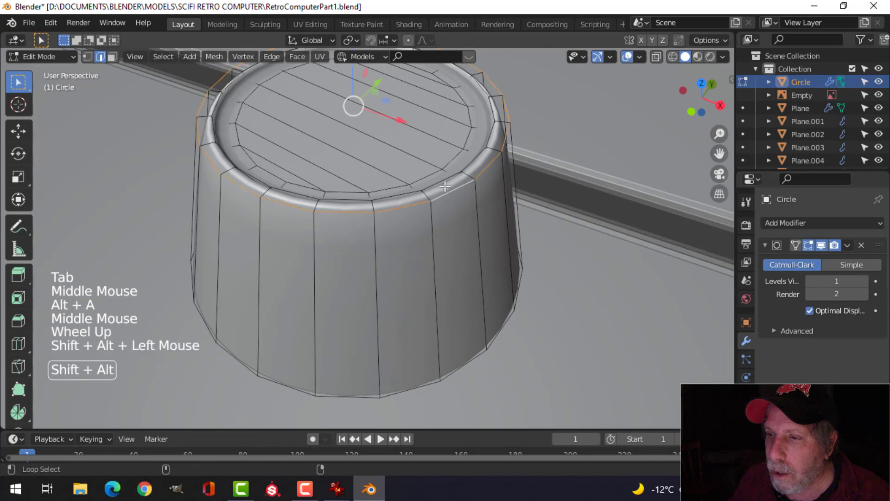
alt+shift+click(445, 186)
scroll(469, 200, down, 2)
middle_drag(469, 200, 506, 221)
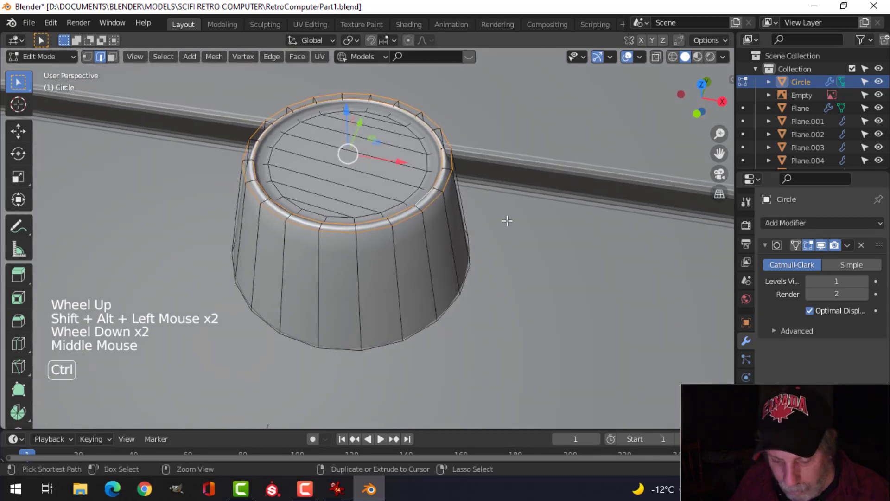
key(ctrl+b)
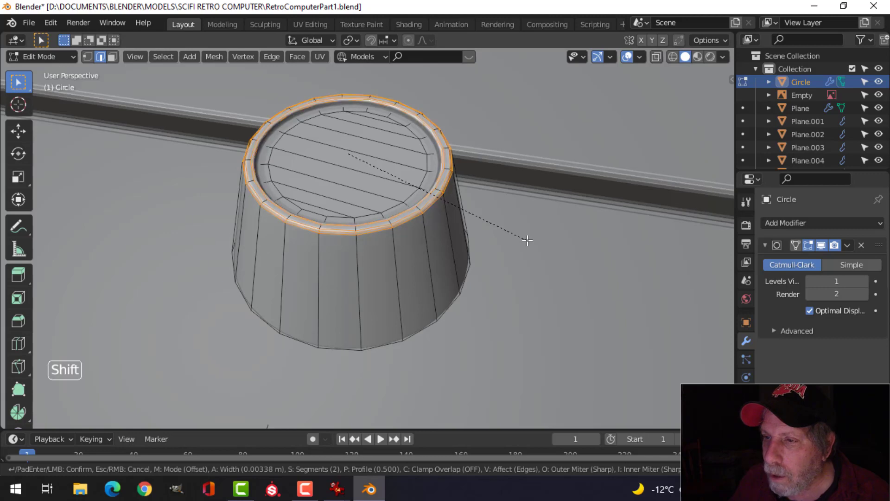
click(445, 239)
key(Tab)
scroll(433, 229, down, 2)
key(alt+a)
In right-side wireframe view, select the knob's entire mesh and rotate it about -24.6° to match the sloped panel
middle_drag(433, 229, 391, 216)
click(391, 215)
scroll(482, 249, down, 1)
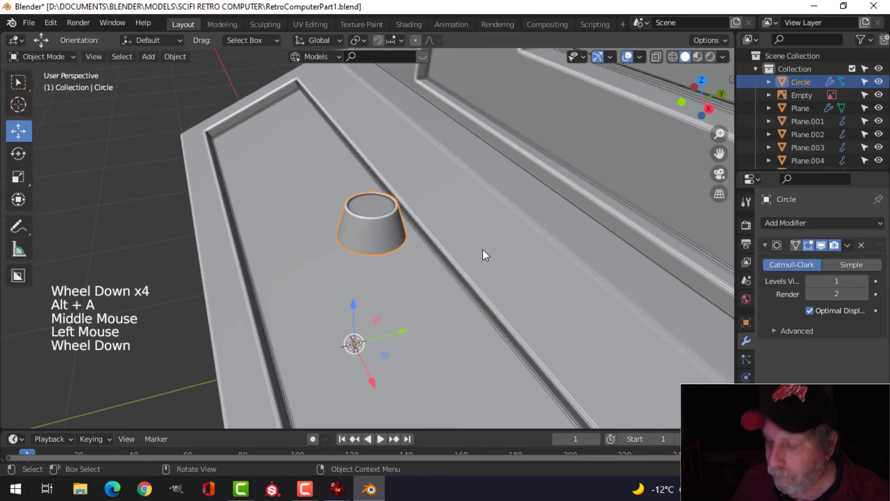
scroll(482, 248, down, 1)
scroll(482, 249, up, 1)
key(KP_3)
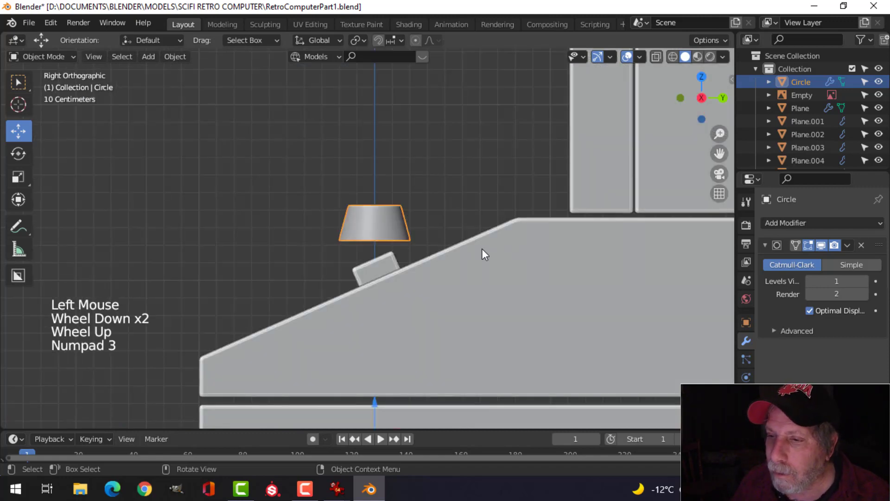
key(z)
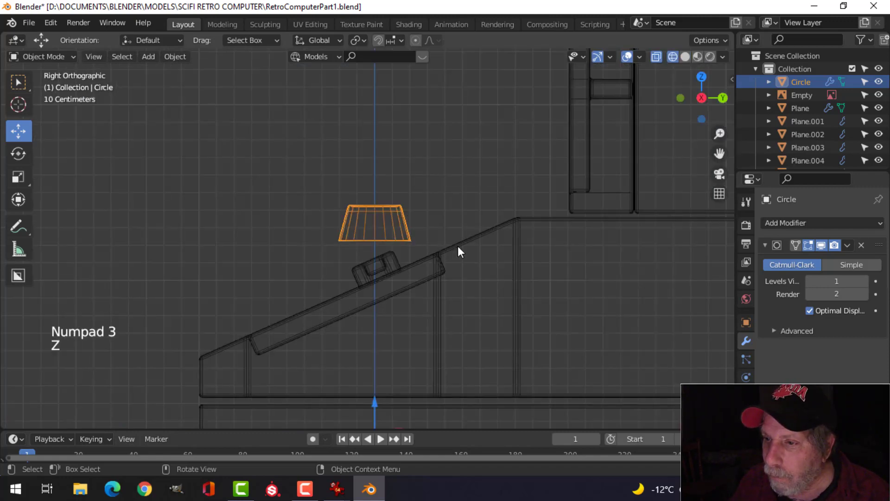
key(Tab)
key(a)
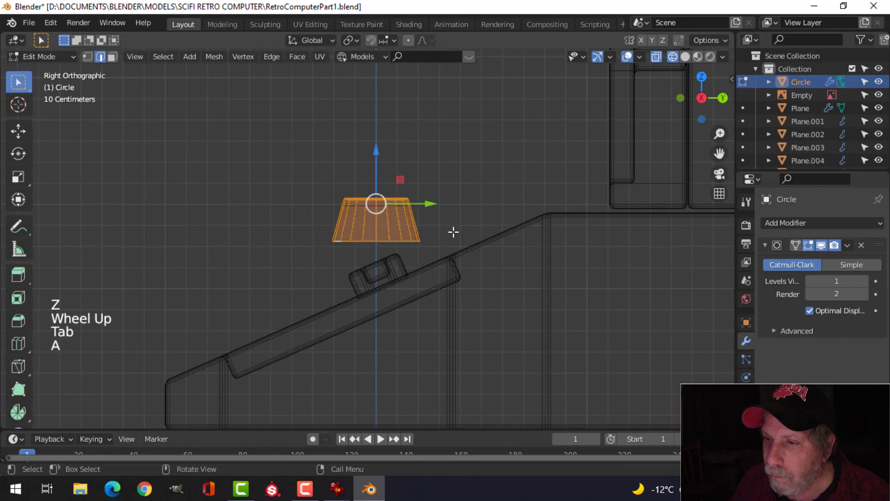
scroll(453, 232, up, 3)
shift+middle_drag(453, 232, 457, 219)
scroll(459, 219, down, 1)
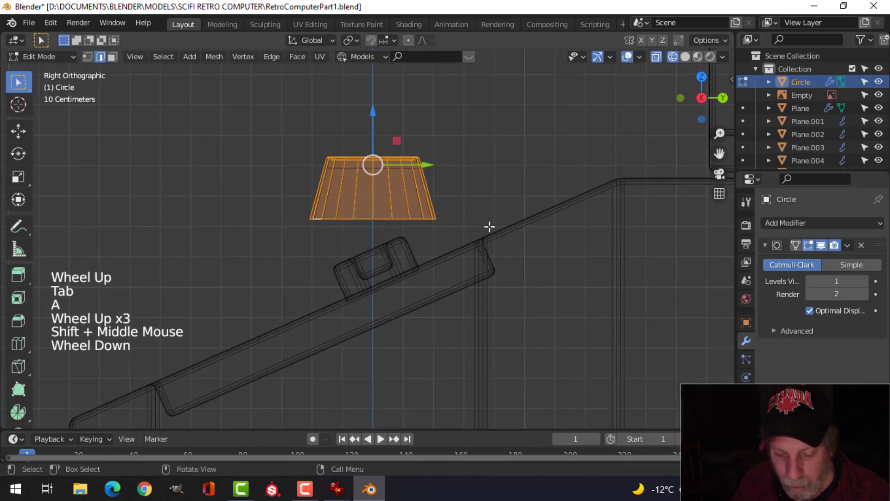
key(r)
click(469, 171)
Move the rotated knob down about 0.224 m onto the slope and show the model in solid shading
key(g)
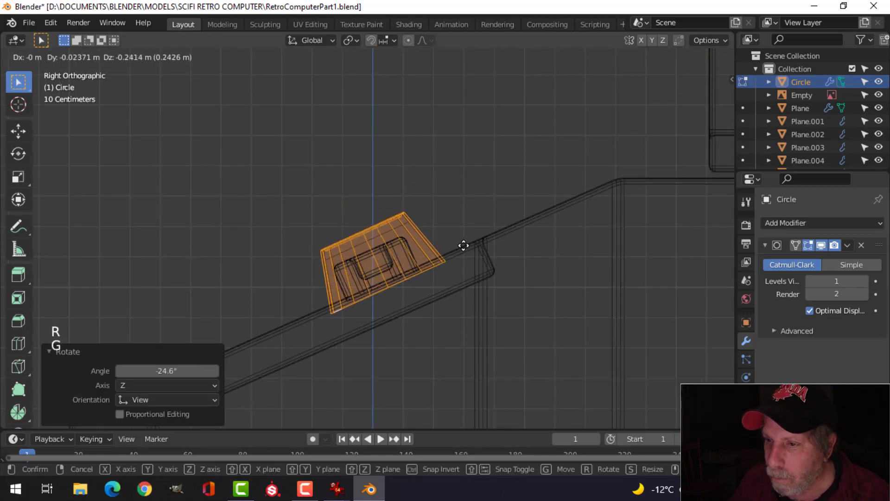
click(472, 239)
key(z)
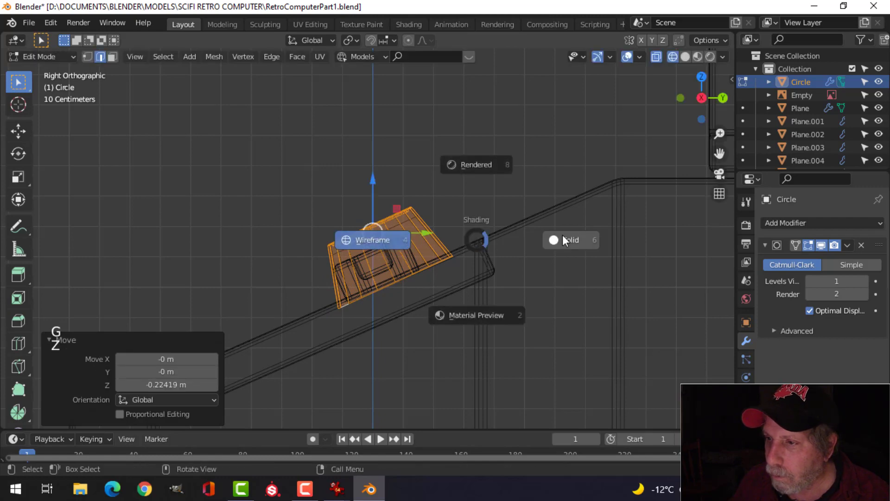
click(563, 236)
mouse_move(563, 236)
middle_down()
mouse_move(520, 274)
mouse_move(518, 245)
mouse_move(451, 242)
middle_up()
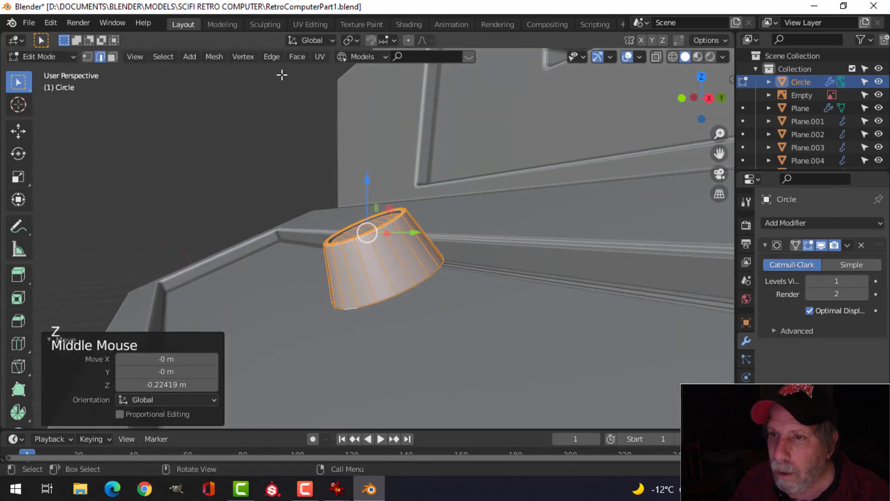
Set the transform orientation to Normal and slide the knob about 0.112 m along its Z axis into the panel
click(311, 40)
click(297, 107)
middle_drag(445, 163, 394, 278)
drag(398, 287, 412, 316)
In right-side wireframe view, fine-tune the knob's tilt by rotating it about 0.5° so its base parallels the panel
key(KP_3)
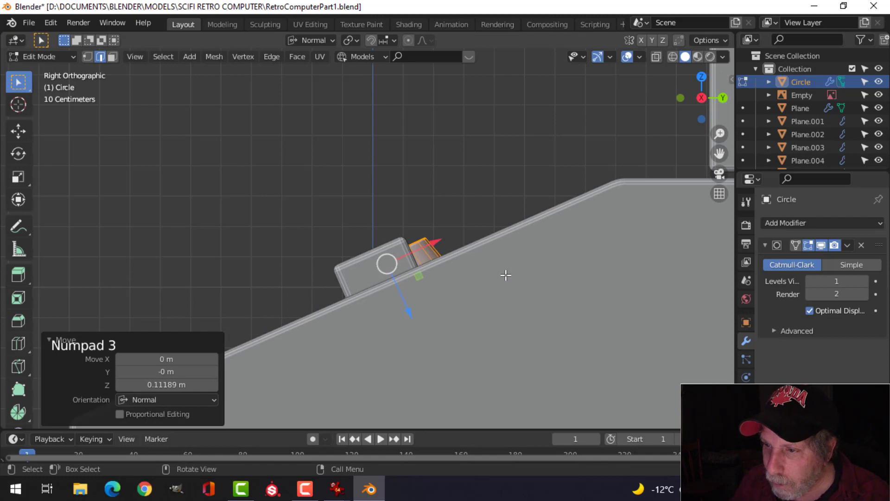
key(z)
scroll(505, 287, up, 4)
shift+middle_drag(505, 290, 454, 170)
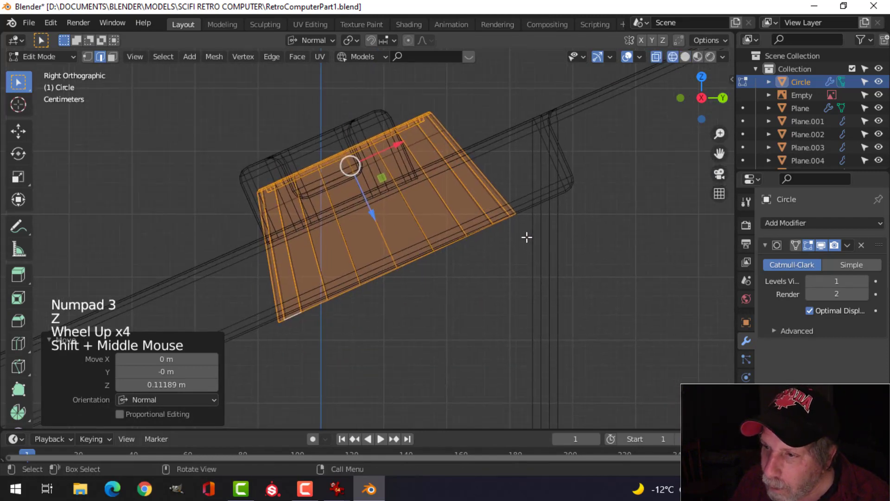
shift+middle_drag(527, 237, 507, 235)
key(r)
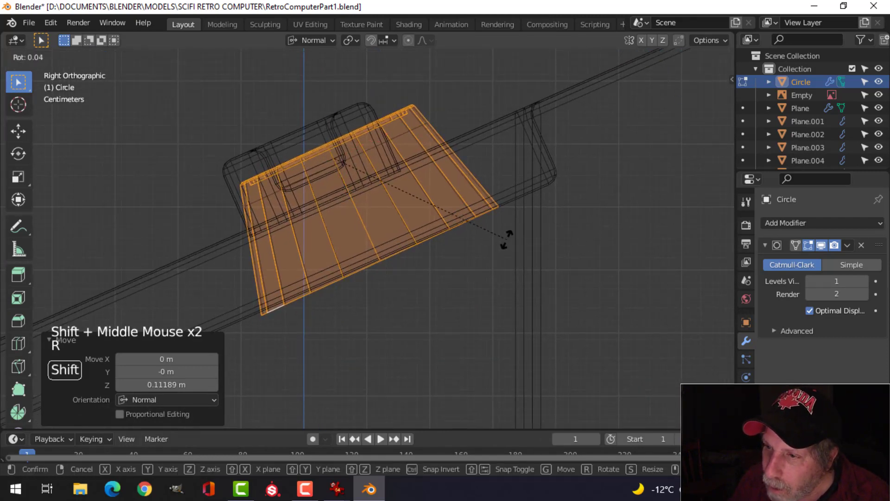
click(488, 279)
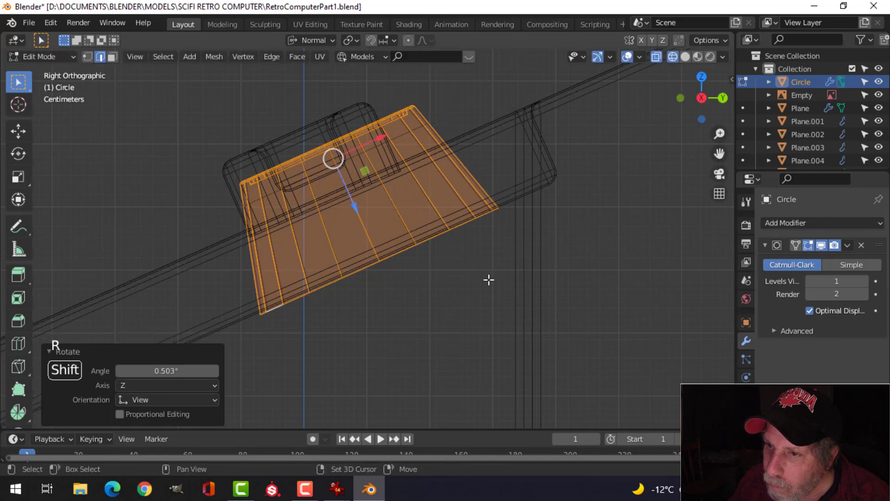
Compare the knob with the reference knobs in front wireframe view and examine its seating in the recessed panel in solid shading
key(z)
scroll(437, 224, down, 4)
scroll(437, 224, up, 1)
mouse_move(437, 224)
middle_down()
mouse_move(418, 254)
mouse_move(447, 255)
middle_up()
key(KP_1)
key(z)
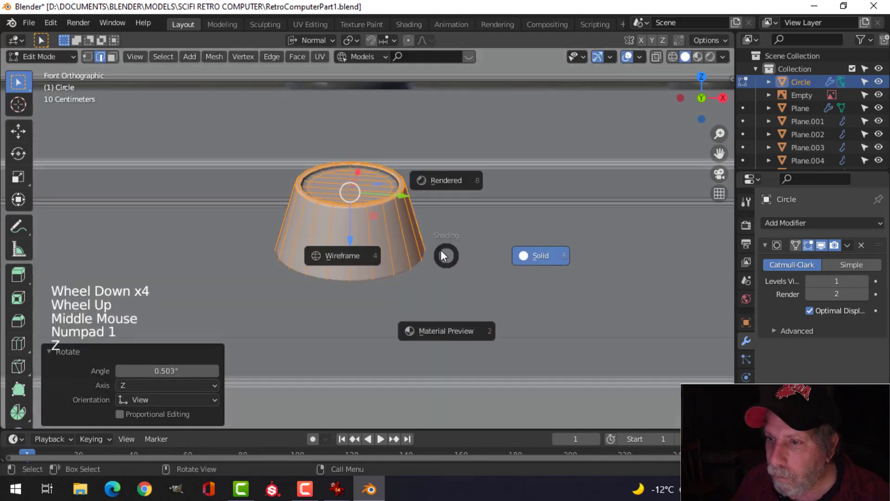
scroll(441, 249, down, 2)
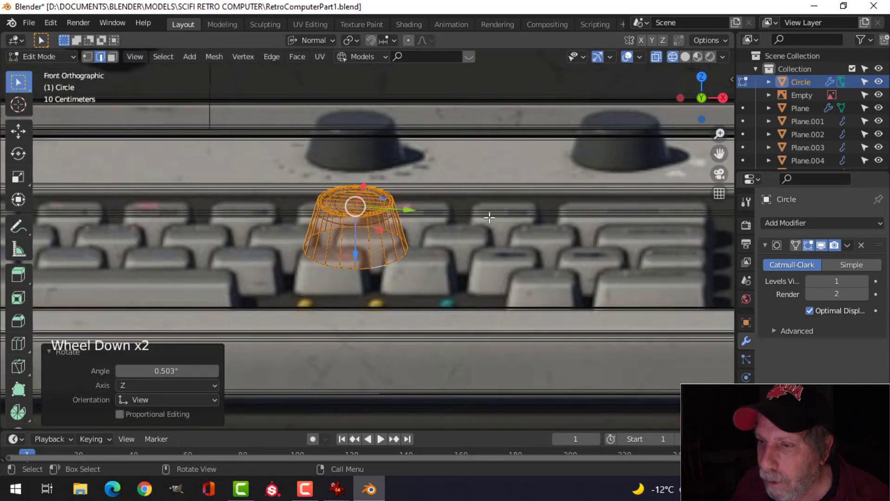
middle_drag(489, 217, 454, 250)
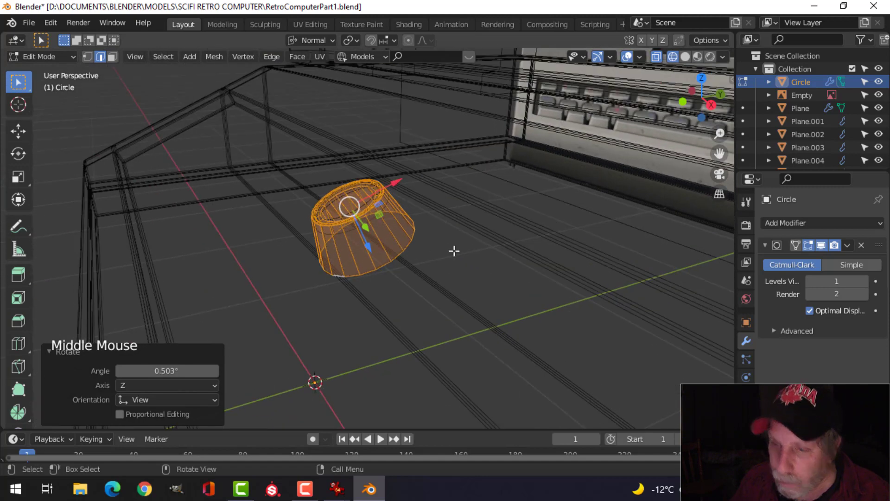
key(z)
middle_drag(541, 243, 514, 243)
scroll(508, 241, down, 3)
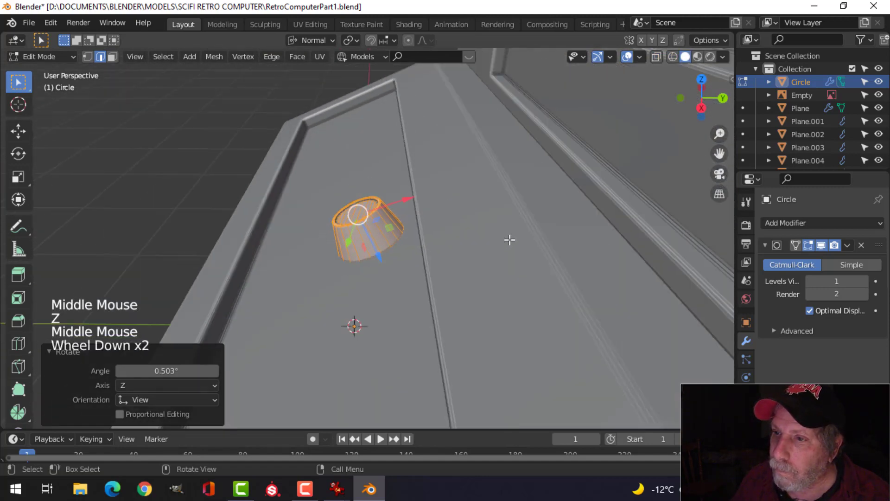
middle_drag(429, 219, 600, 253)
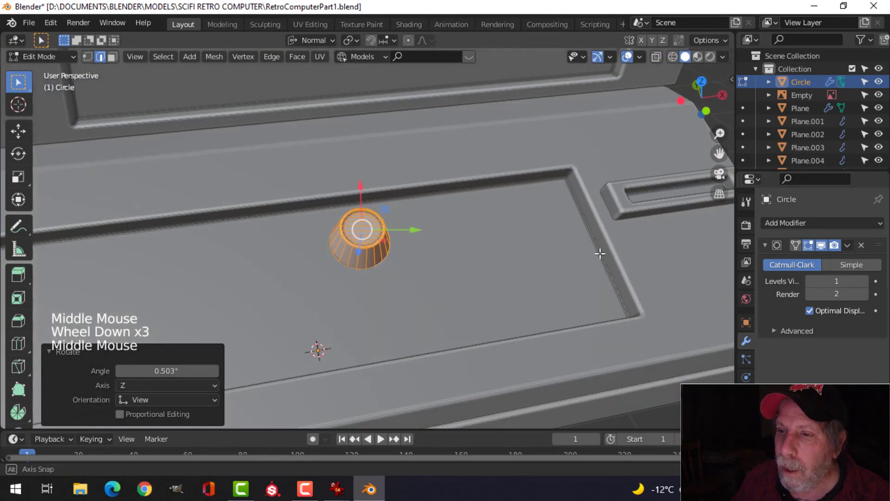
click(312, 41)
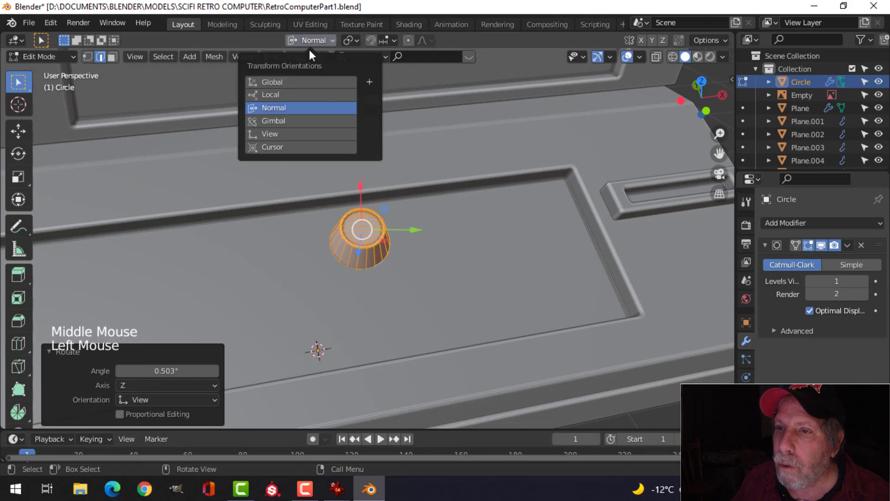
click(279, 95)
middle_drag(301, 139, 337, 67)
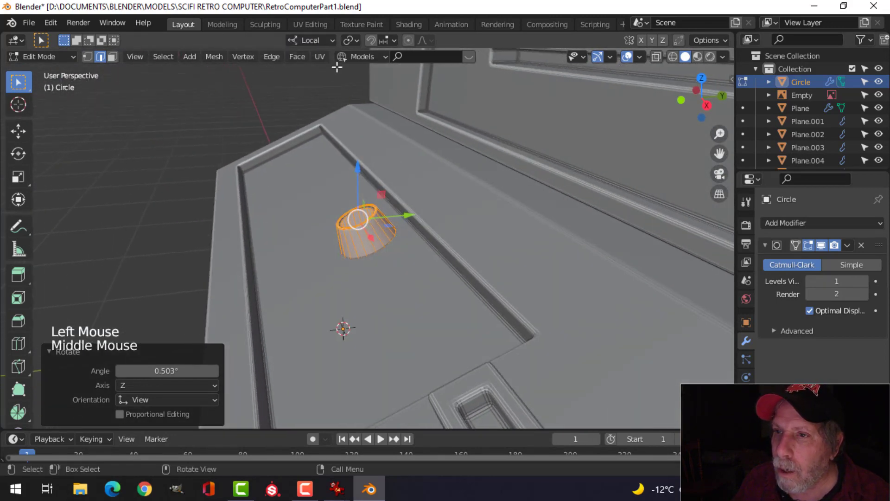
click(312, 41)
click(289, 82)
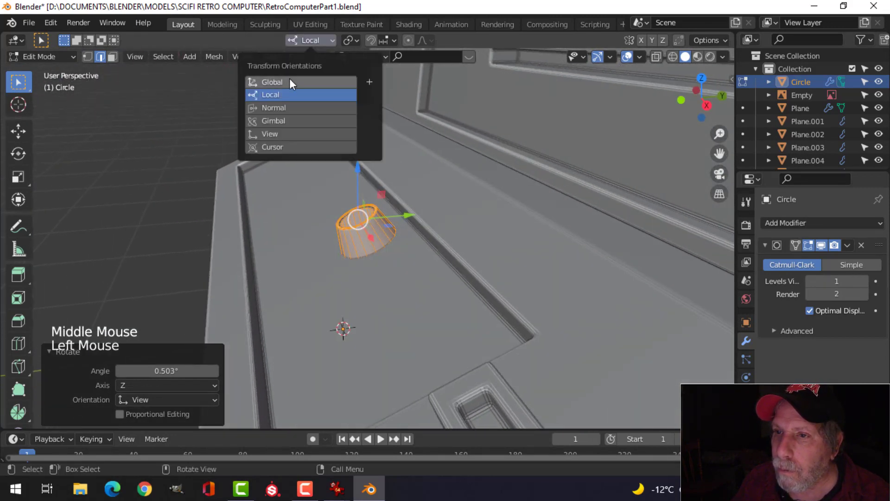
click(302, 107)
Slide the knob about 0.6 m up the slope along its Normal X axis and scale it to about 0.818
middle_drag(444, 217, 408, 204)
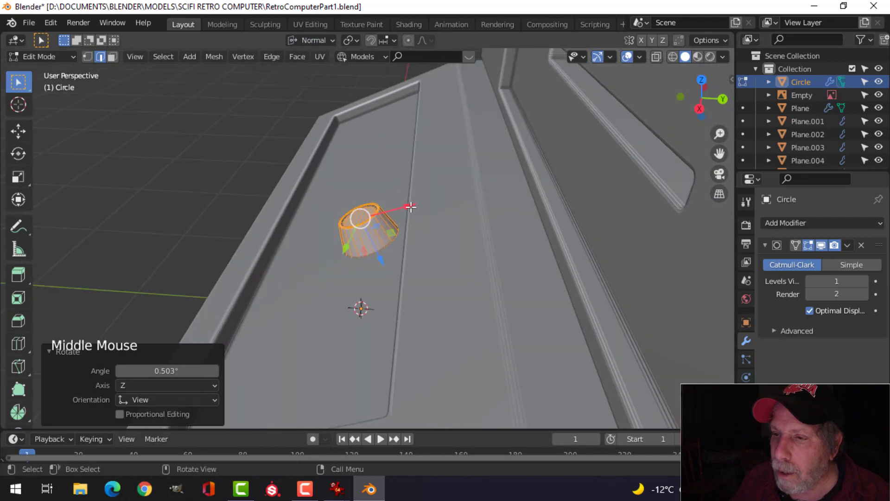
drag(408, 204, 491, 168)
middle_drag(490, 168, 512, 187)
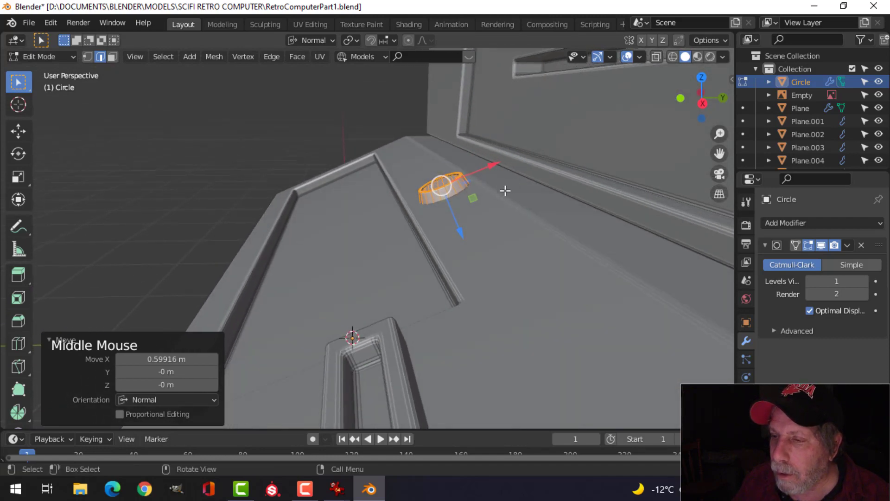
key(s)
click(508, 184)
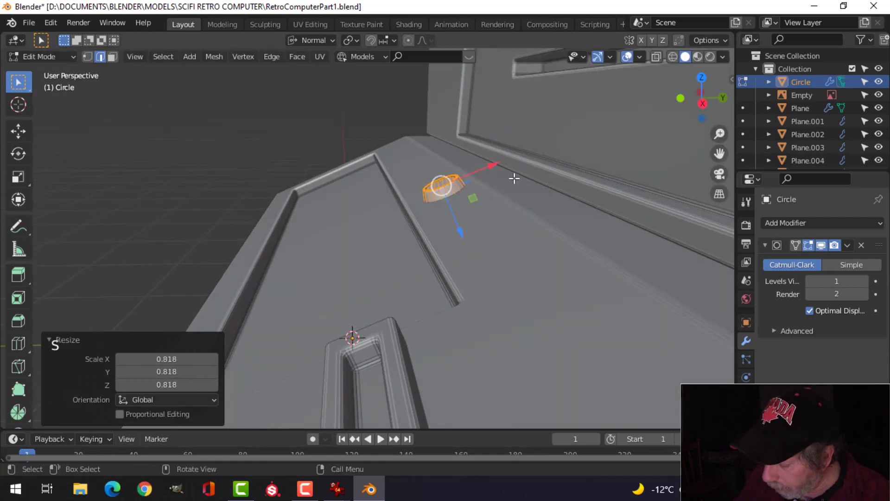
In right-side wireframe view, raise the knob about 0.057 m along its Normal Z axis and shift it about 0.027 m forward on the slope
key(KP_3)
key(z)
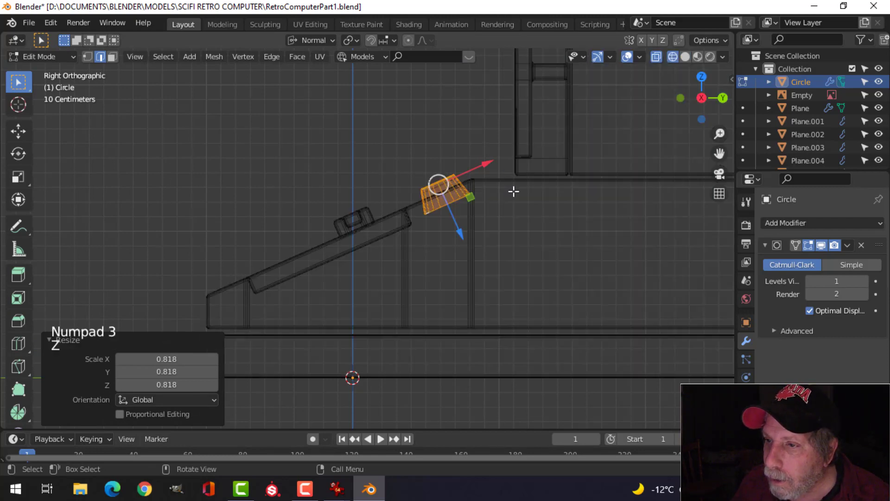
scroll(513, 191, up, 5)
shift+middle_drag(512, 190, 464, 200)
drag(456, 178, 442, 157)
key(g)
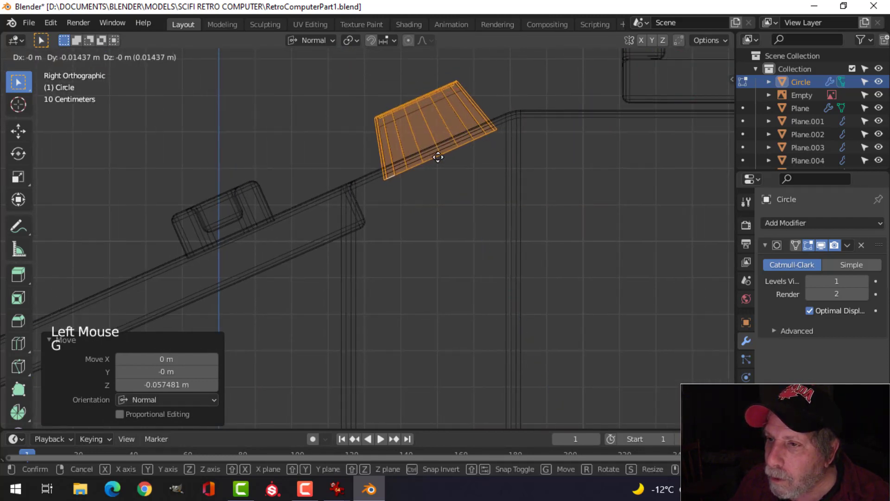
click(434, 158)
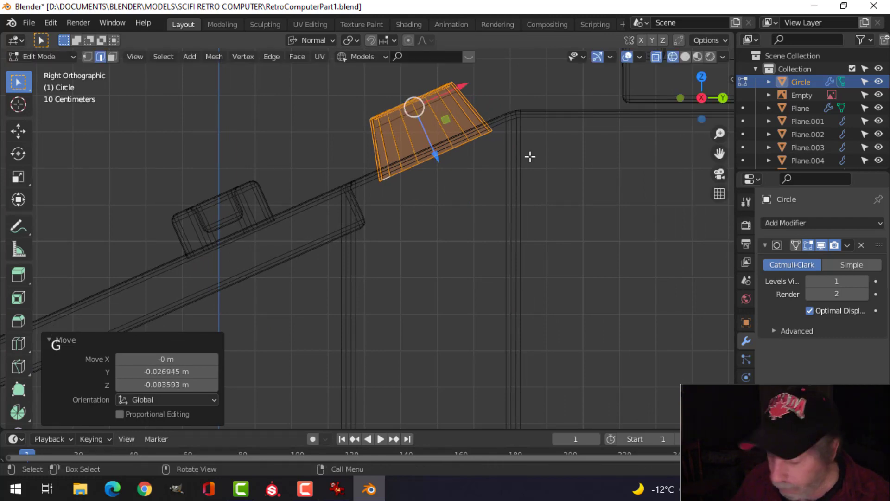
In front wireframe view, align the knob with the reference knob and scale it up by about 1.147
key(KP_1)
key(z)
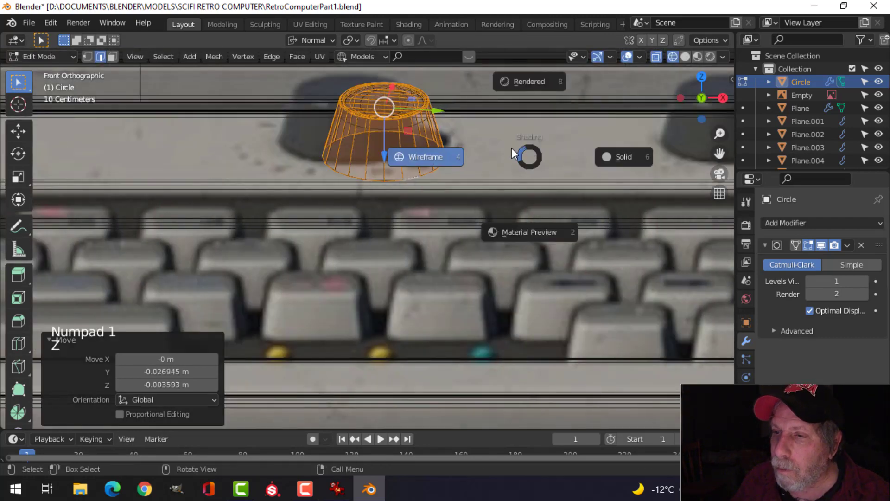
scroll(438, 139, down, 3)
shift+scroll(438, 139, up, 1)
shift+middle_drag(466, 182, 454, 171)
key(g)
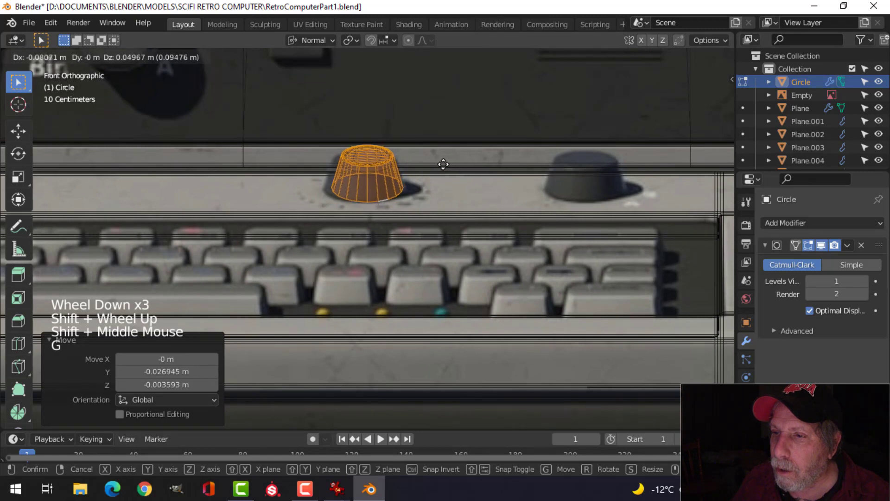
click(444, 165)
key(s)
click(457, 166)
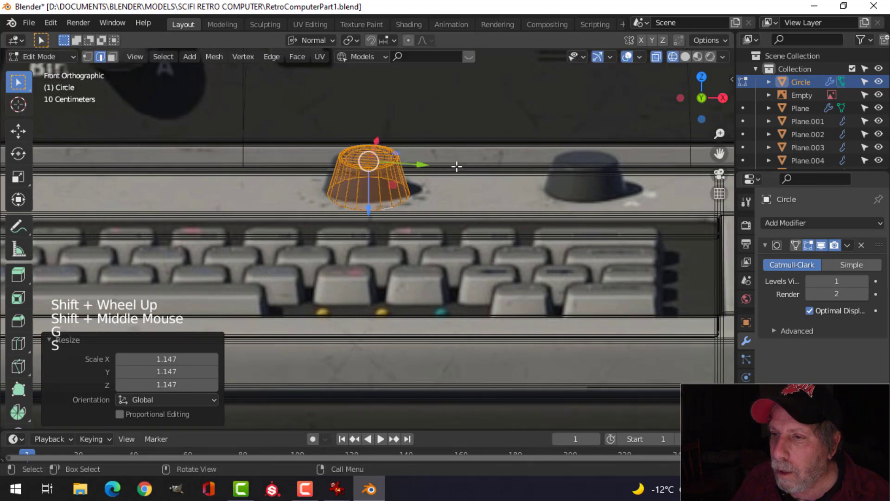
key(g)
click(467, 166)
Check the knob's seating from the right side, then leave edit mode and examine it on the sloped panel in solid shading
key(KP_3)
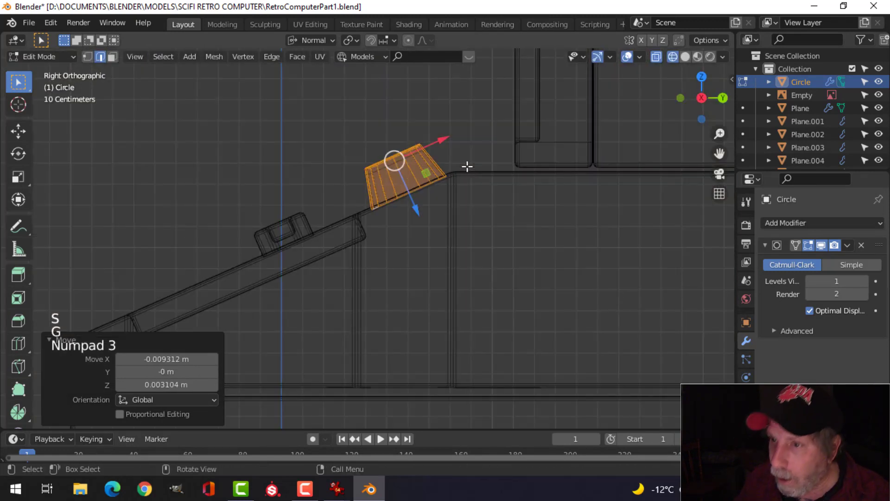
scroll(467, 181, up, 1)
key(z)
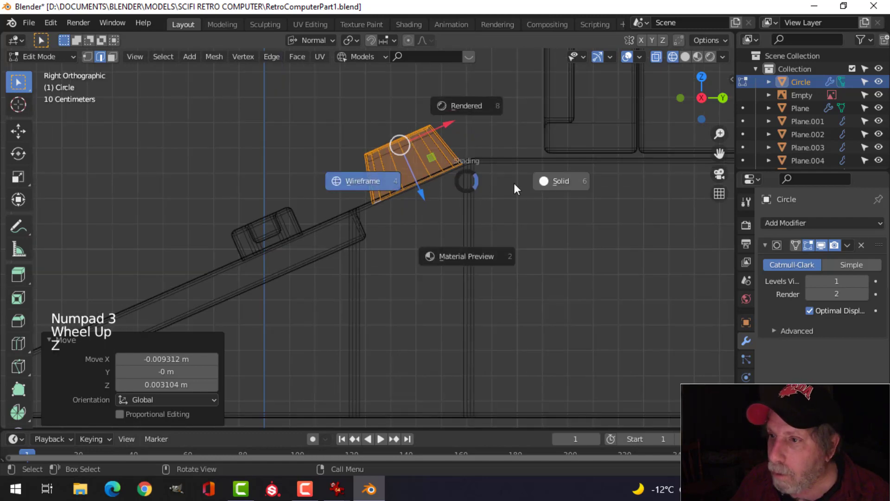
mouse_move(515, 187)
middle_down()
mouse_move(479, 222)
mouse_move(465, 218)
mouse_move(453, 240)
mouse_move(501, 249)
middle_up()
scroll(467, 235, down, 2)
scroll(445, 242, up, 1)
key(Tab)
scroll(431, 242, down, 3)
key(alt+a)
scroll(499, 244, down, 2)
scroll(421, 233, down, 1)
scroll(421, 232, up, 1)
middle_drag(421, 232, 460, 257)
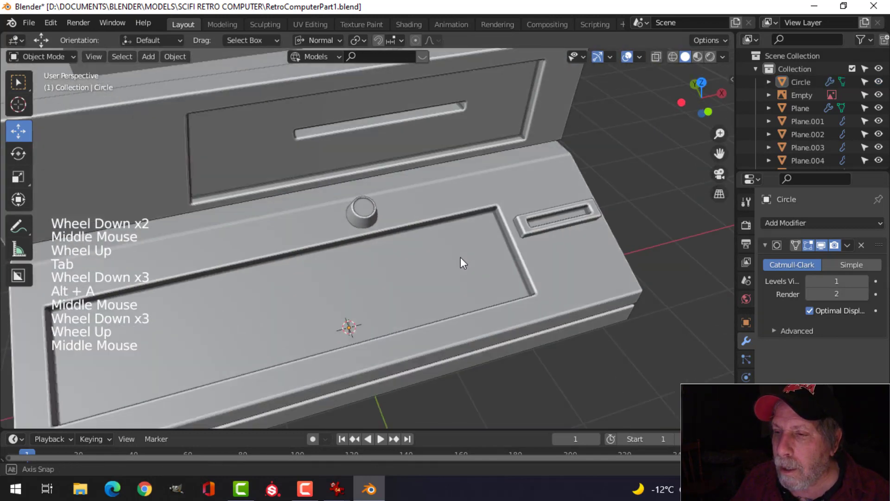
scroll(357, 226, up, 1)
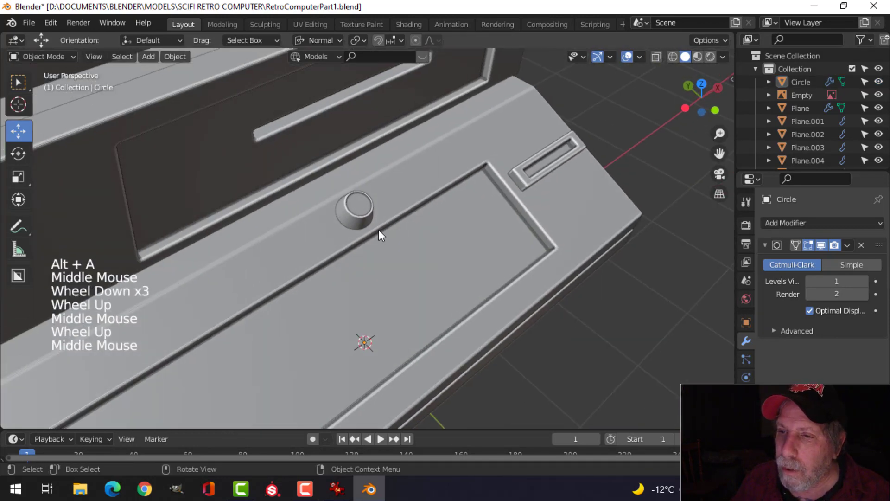
middle_drag(379, 230, 381, 220)
shift+middle_drag(381, 221, 385, 210)
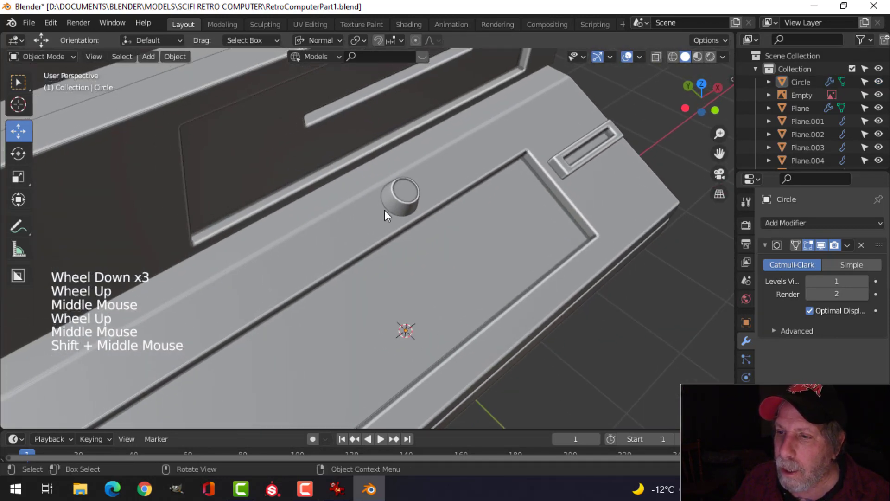
Compare the knob placement with reference image 2.jpg in IrfanView, then return to Blender
mouse_move(336, 489)
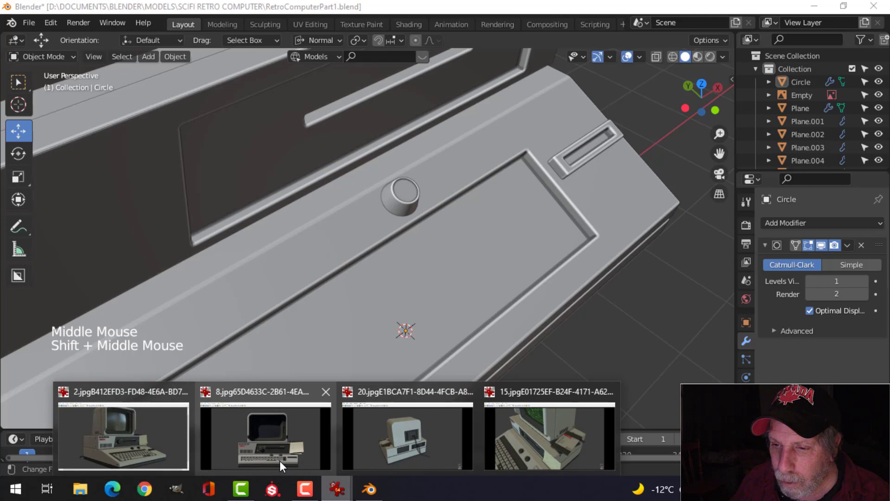
click(118, 444)
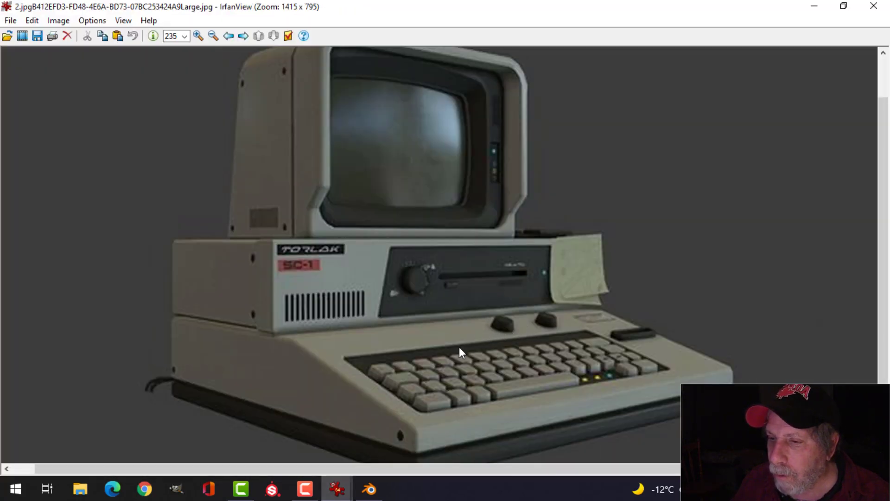
click(369, 489)
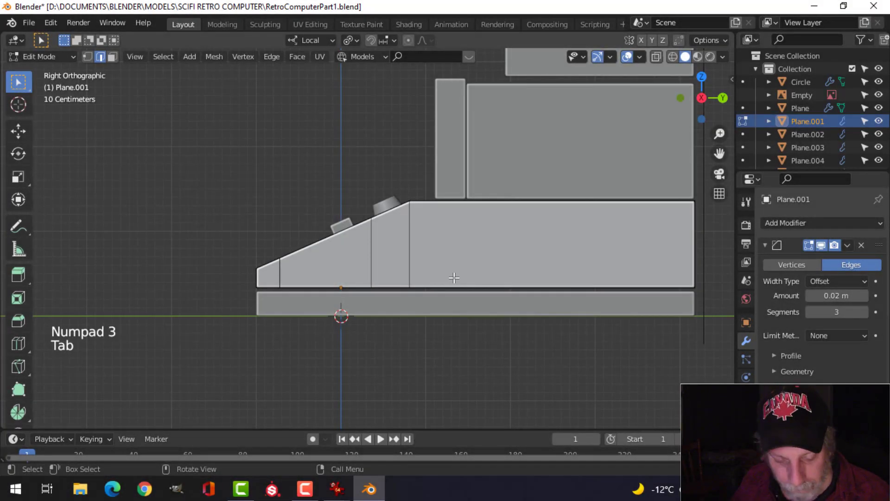
In right-side wireframe view, select the base's edges at the upper end of the slope and move them about 0.251 m back along Y
key(z)
click(377, 279)
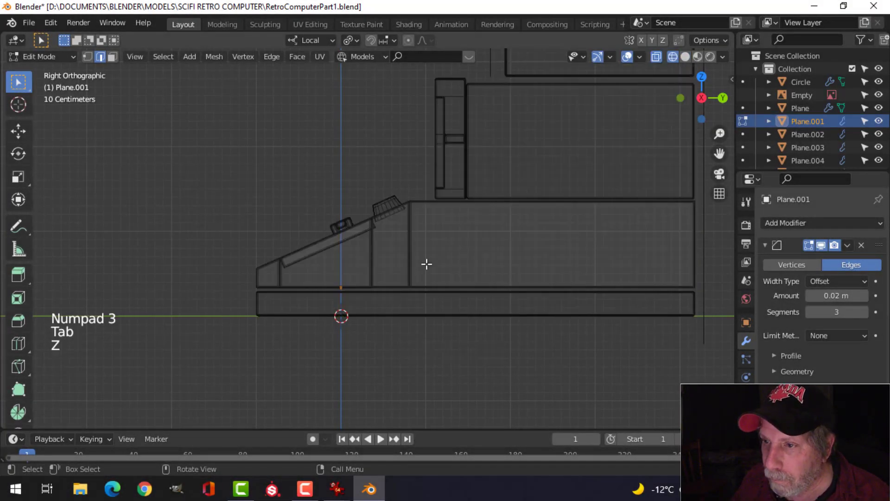
key(b)
drag(393, 179, 436, 319)
shift+middle_drag(497, 248, 506, 284)
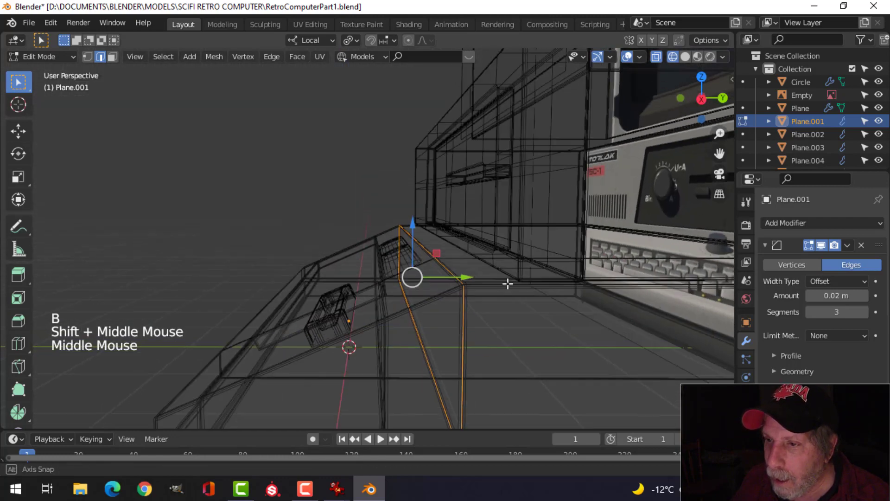
scroll(507, 284, up, 2)
key(KP_1)
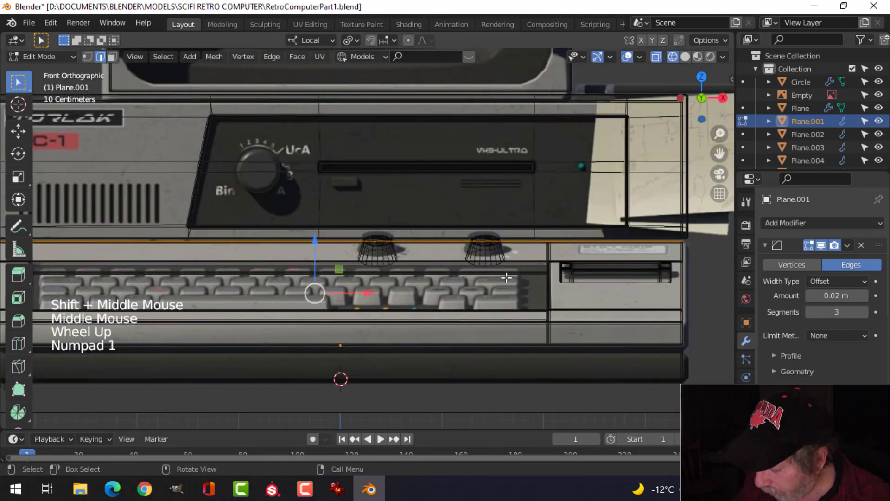
key(KP_3)
drag(478, 292, 482, 293)
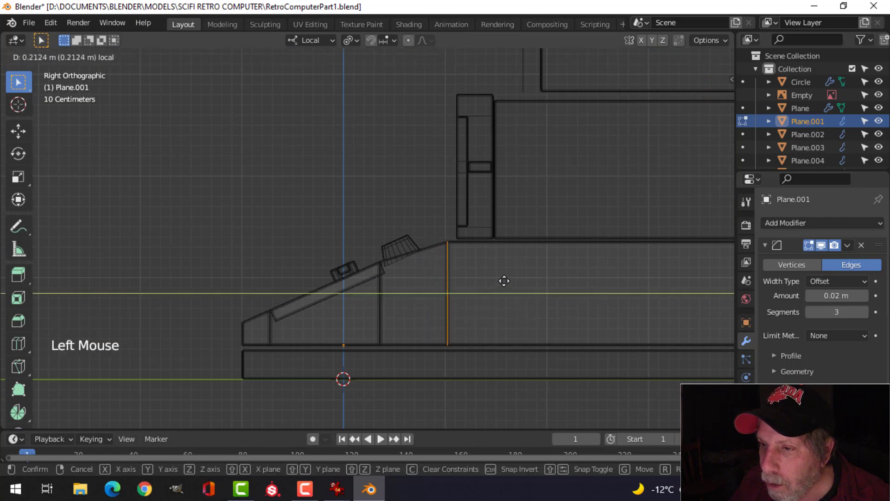
drag(508, 278, 510, 277)
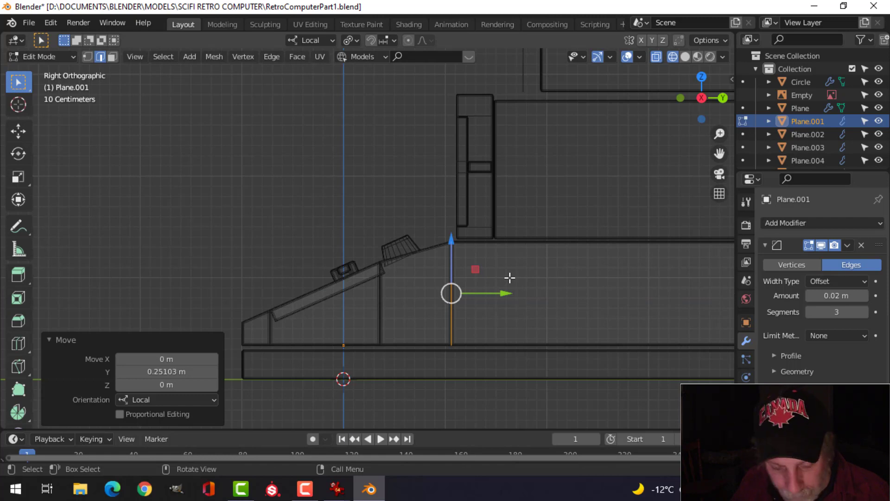
Clear the selection, leave edit mode and examine the base's lengthened slope in solid shading
key(alt+a)
shift+middle_drag(509, 276, 471, 278)
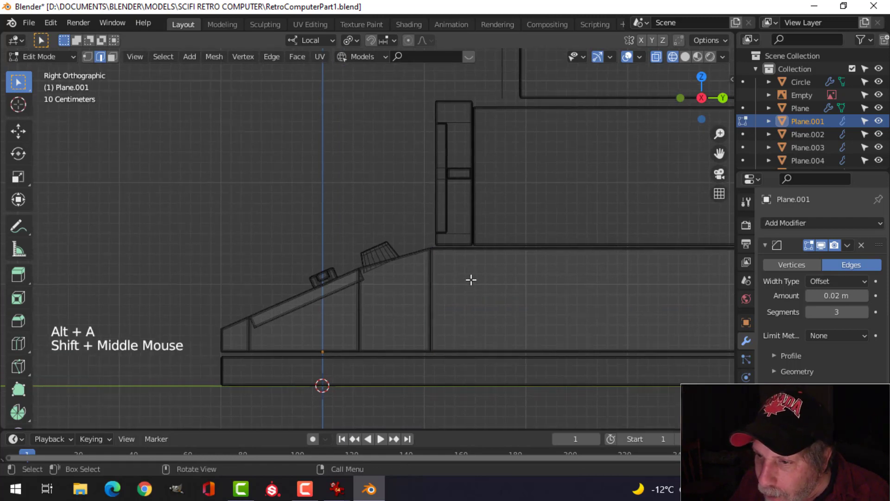
scroll(471, 278, up, 1)
key(z)
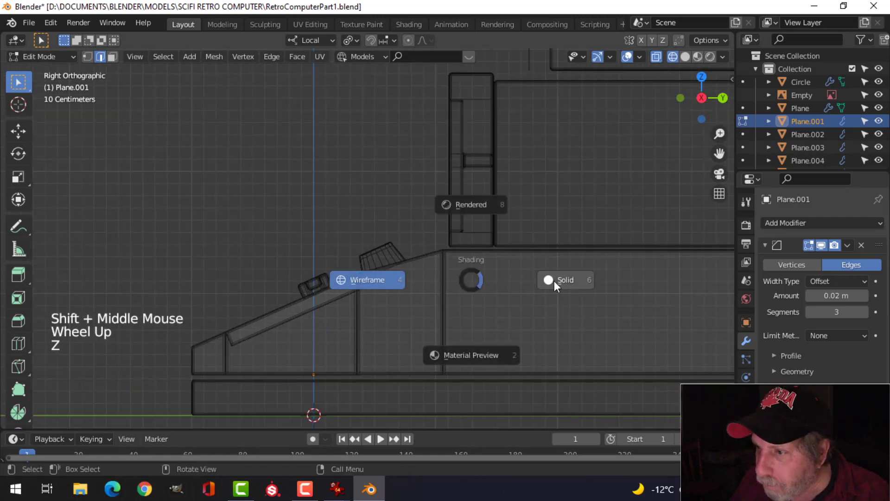
scroll(554, 280, down, 4)
mouse_move(555, 280)
middle_down()
mouse_move(616, 300)
mouse_move(409, 285)
mouse_move(467, 298)
mouse_move(451, 285)
mouse_move(459, 291)
mouse_move(418, 299)
mouse_move(477, 279)
mouse_move(317, 277)
mouse_move(295, 265)
mouse_move(305, 276)
mouse_move(304, 268)
mouse_move(355, 263)
middle_up()
key(Tab)
key(alt+a)
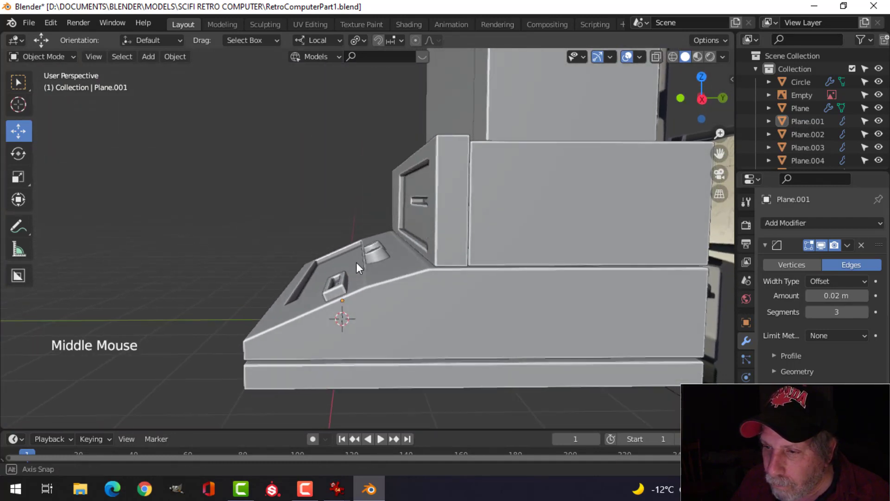
In right-side wireframe view, select the base's upper vertices behind the slope and raise them about 0.08 m along Z
key(KP_3)
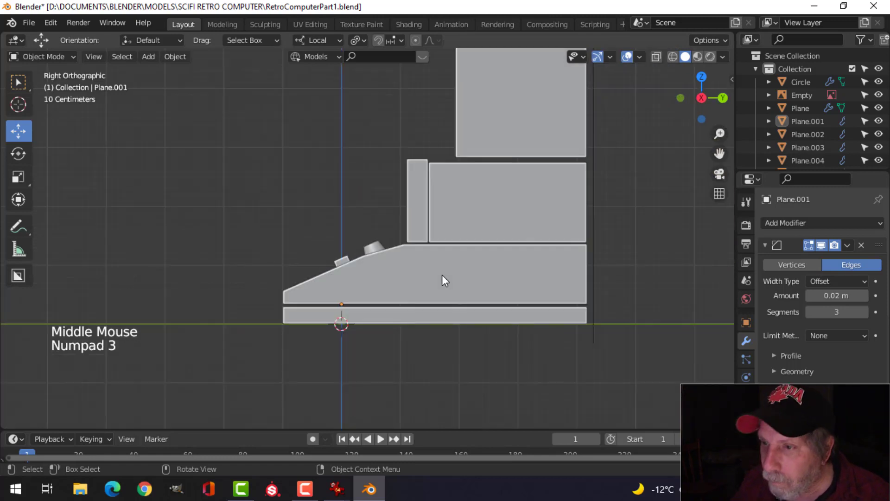
key(Tab)
scroll(445, 257, up, 3)
shift+middle_drag(453, 254, 405, 210)
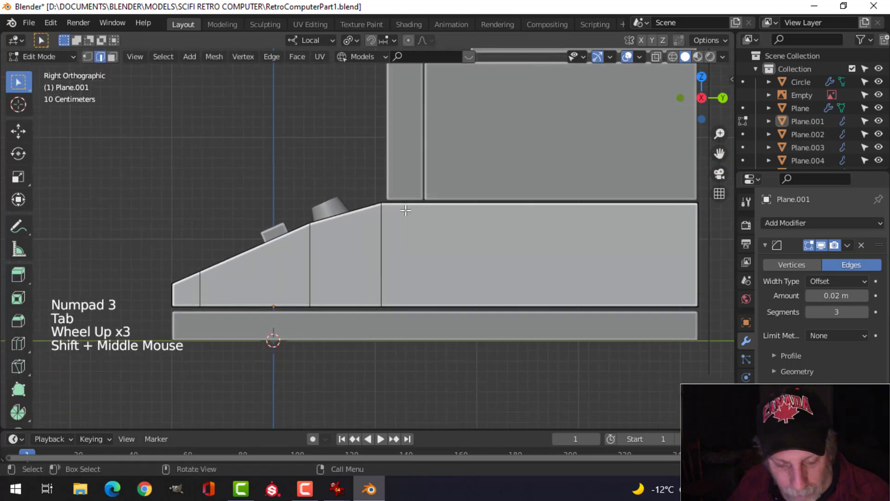
key(z)
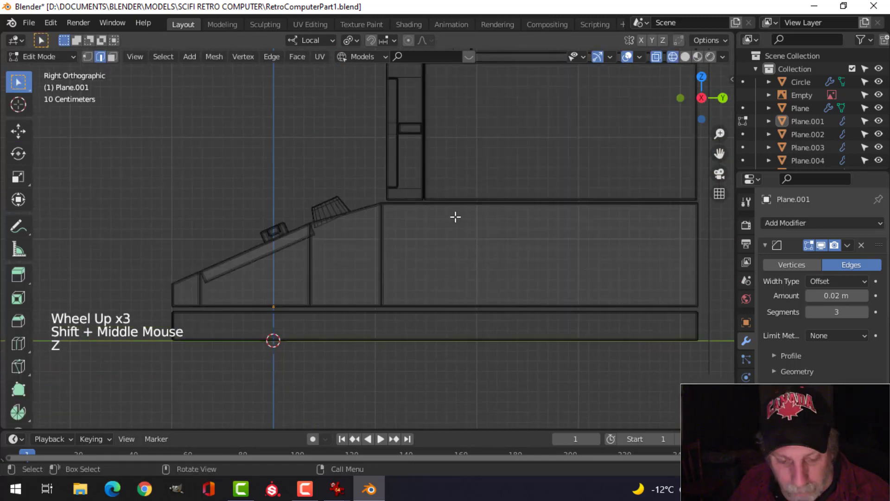
key(1)
key(b)
drag(356, 180, 675, 228)
scroll(492, 227, up, 3)
shift+middle_drag(493, 224, 490, 230)
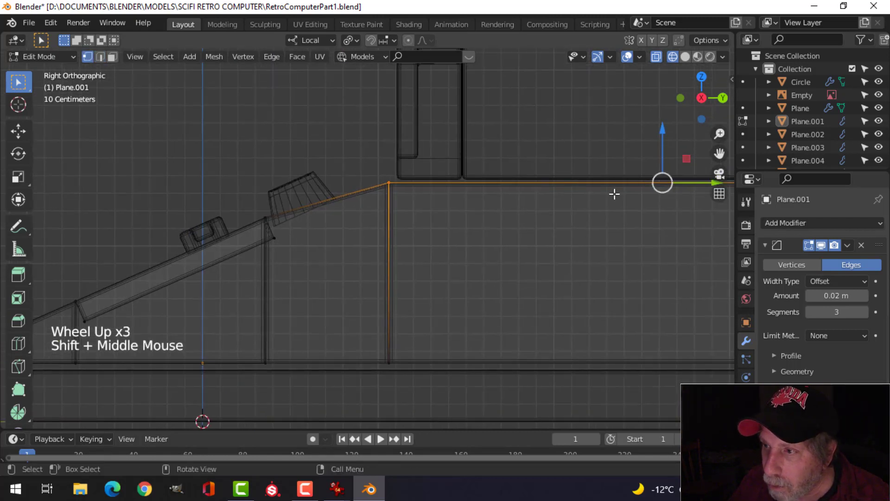
scroll(614, 193, down, 1)
drag(609, 146, 613, 129)
Return to object mode and examine the reshaped base and the knob on its slope in solid shading
key(z)
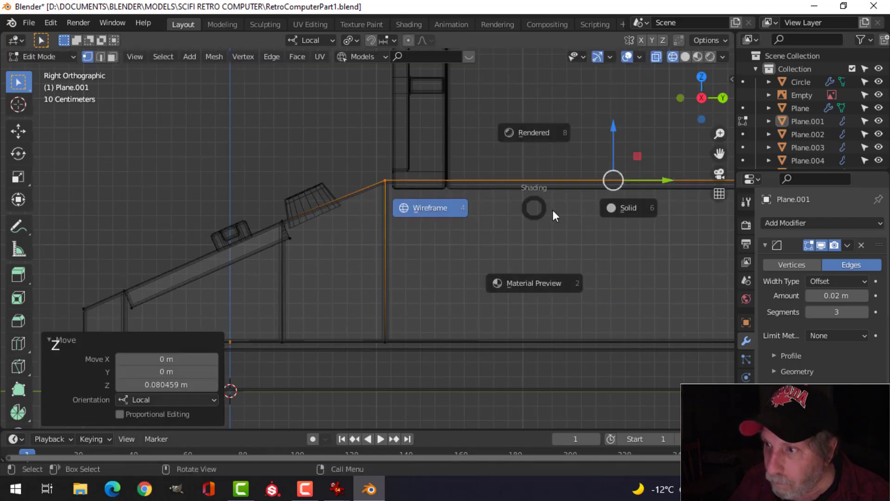
click(626, 207)
key(Tab)
scroll(414, 227, down, 3)
key(alt+a)
mouse_move(414, 227)
middle_down()
mouse_move(393, 246)
mouse_move(514, 280)
mouse_move(517, 266)
mouse_move(463, 246)
mouse_move(444, 249)
mouse_move(445, 262)
mouse_move(390, 245)
middle_up()
scroll(535, 272, down, 2)
scroll(444, 249, up, 2)
In right-side view, select the whole mesh of both knobs, set Normal orientation and Median Point pivot, and move them about 0.182 m up the slope
click(335, 260)
key(Tab)
key(a)
key(KP_3)
click(318, 41)
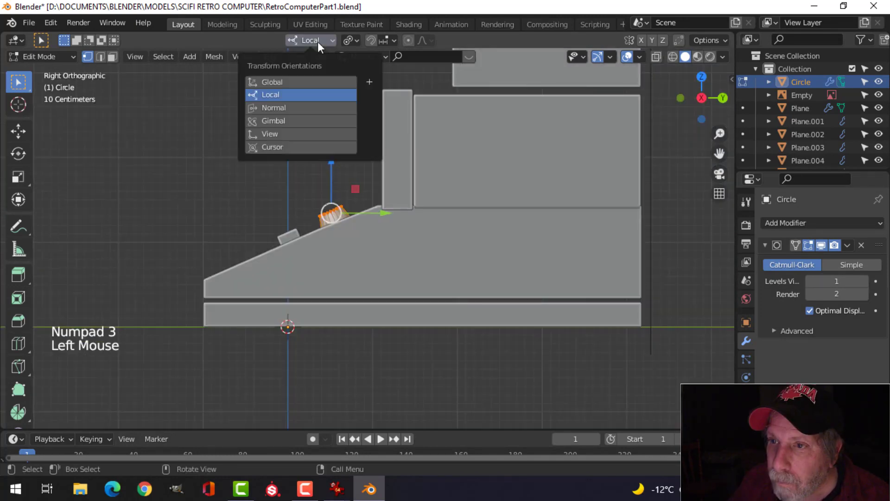
click(298, 105)
click(356, 41)
click(357, 43)
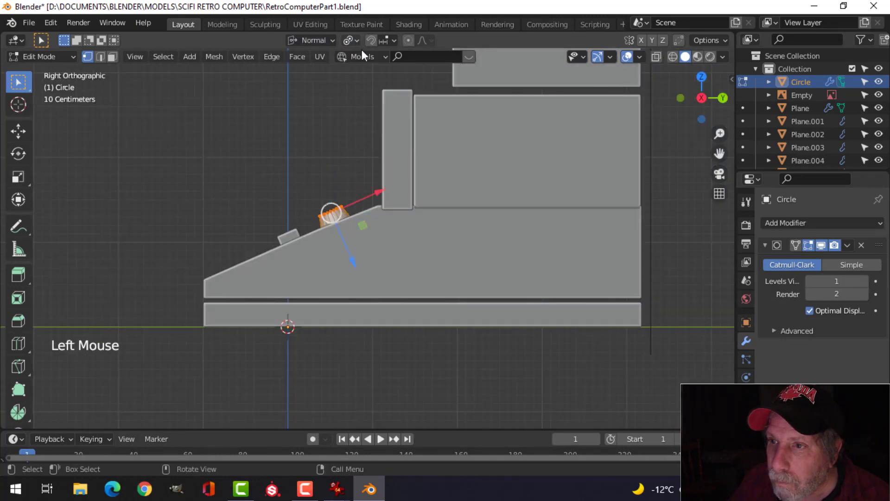
click(353, 40)
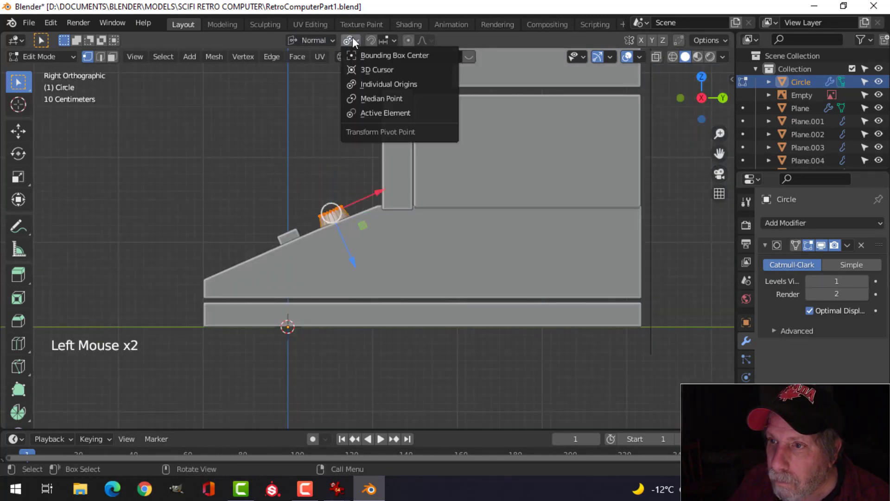
click(382, 97)
drag(377, 191, 395, 185)
Compare the knobs with the reference in front wireframe view, return to solid object mode and examine the gap between base and upper housing
key(KP_1)
key(z)
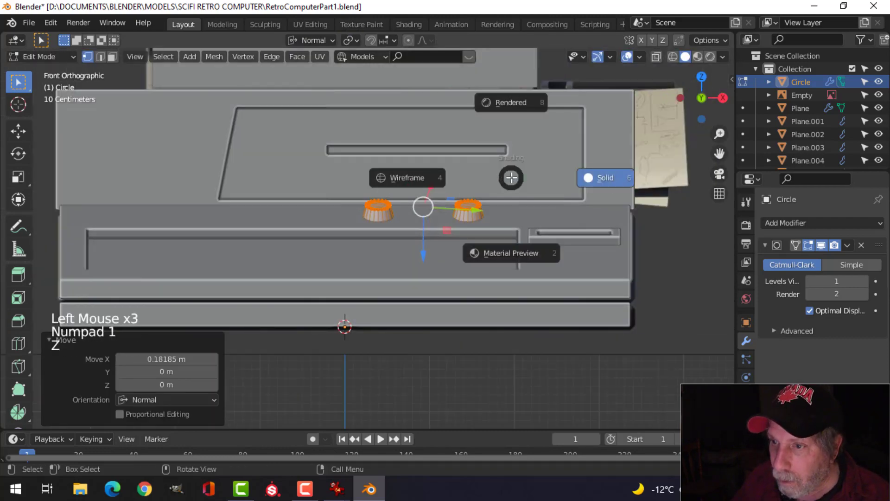
click(429, 179)
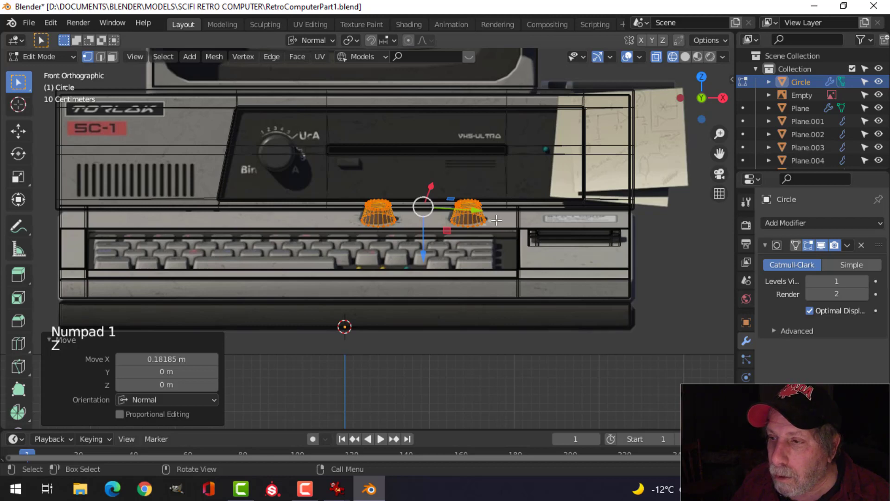
key(z)
click(606, 221)
mouse_move(606, 221)
middle_down()
mouse_move(475, 235)
mouse_move(477, 243)
mouse_move(459, 223)
mouse_move(363, 182)
middle_up()
key(Tab)
scroll(515, 238, down, 3)
key(alt+a)
scroll(468, 243, up, 2)
Select the drive housing parts and the monitor above the base, raise them about 0.07 m along Z, and clear the selection
click(363, 182)
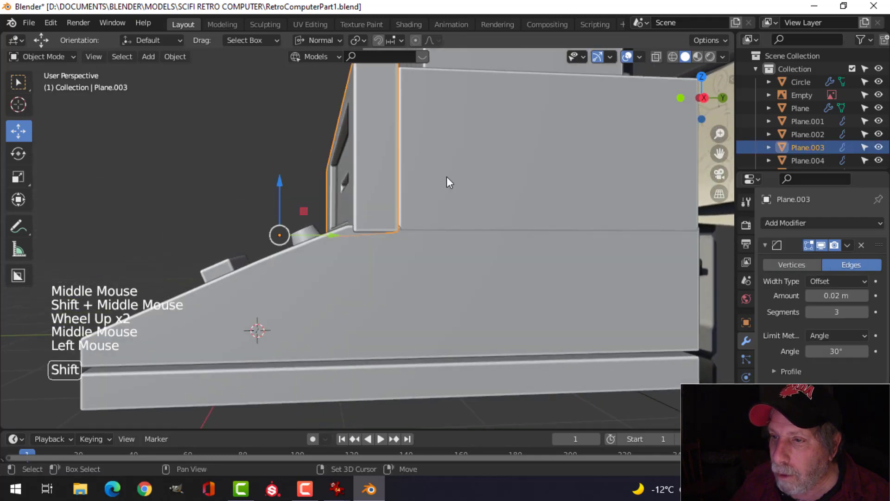
shift+click(468, 188)
middle_drag(469, 186, 489, 191)
shift+click(408, 105)
shift+click(483, 110)
scroll(517, 192, down, 2)
drag(310, 185, 309, 171)
mouse_move(390, 231)
middle_down()
mouse_move(393, 213)
mouse_move(402, 224)
middle_up()
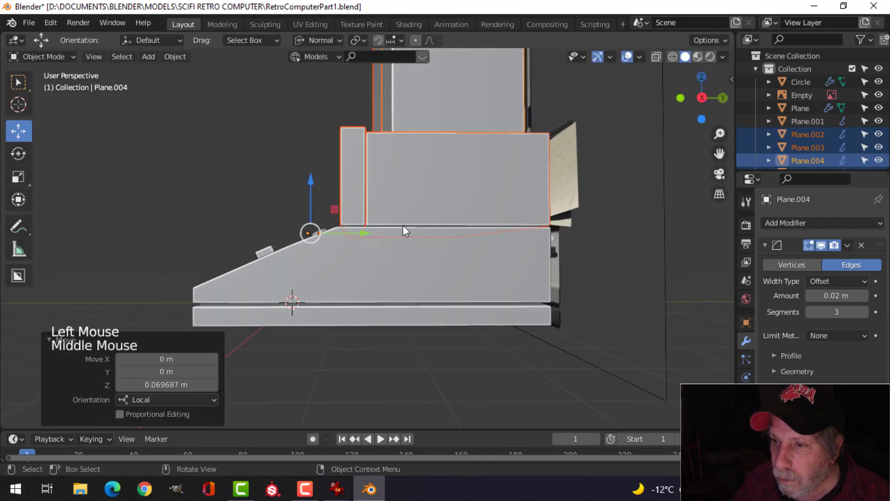
key(alt+a)
Select the drive section's front panel, shift it slightly back along Y, and clear the selection
middle_drag(369, 252, 524, 291)
scroll(463, 268, down, 2)
scroll(491, 281, up, 3)
scroll(427, 299, down, 2)
middle_drag(428, 299, 391, 272)
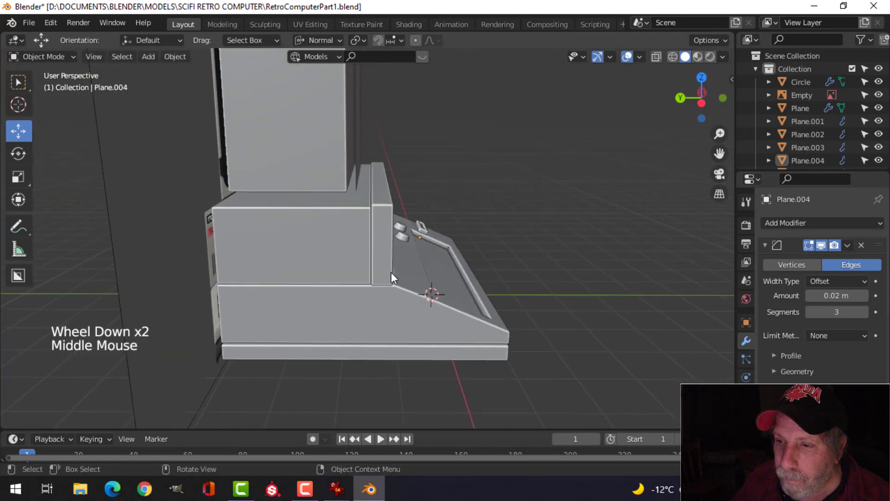
click(361, 265)
drag(370, 234, 358, 230)
middle_drag(358, 231, 484, 290)
key(alt+a)
Examine the repositioned front panel and knobs, and check them against the angled reference photo in IrfanView before returning to Blender
scroll(398, 254, up, 2)
scroll(395, 271, down, 2)
scroll(484, 300, up, 3)
scroll(507, 276, down, 2)
scroll(312, 257, down, 1)
scroll(313, 257, down, 1)
scroll(530, 270, up, 3)
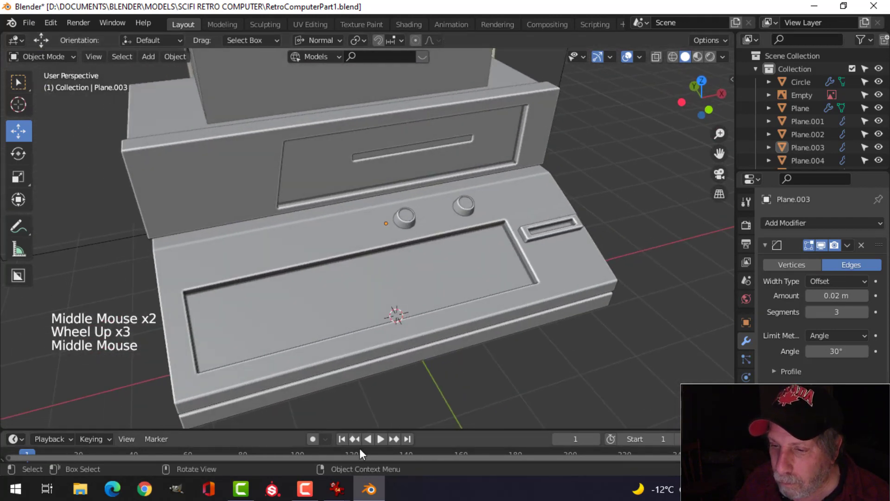
mouse_move(337, 489)
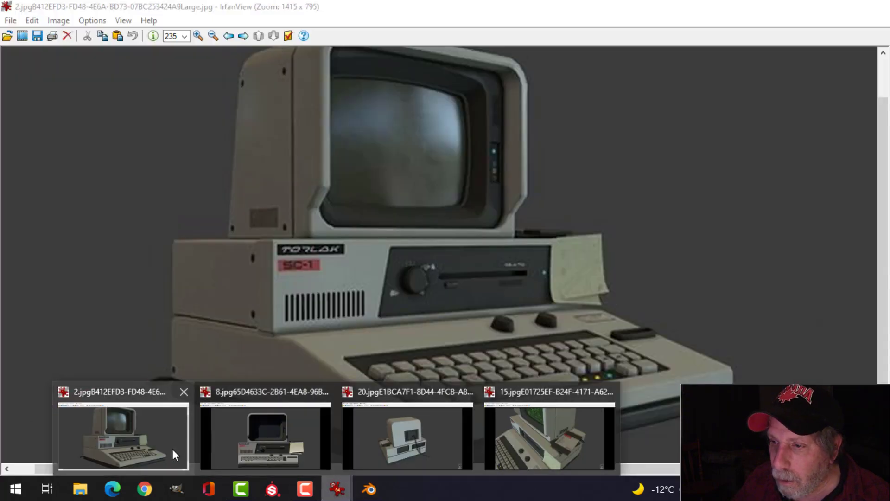
click(172, 449)
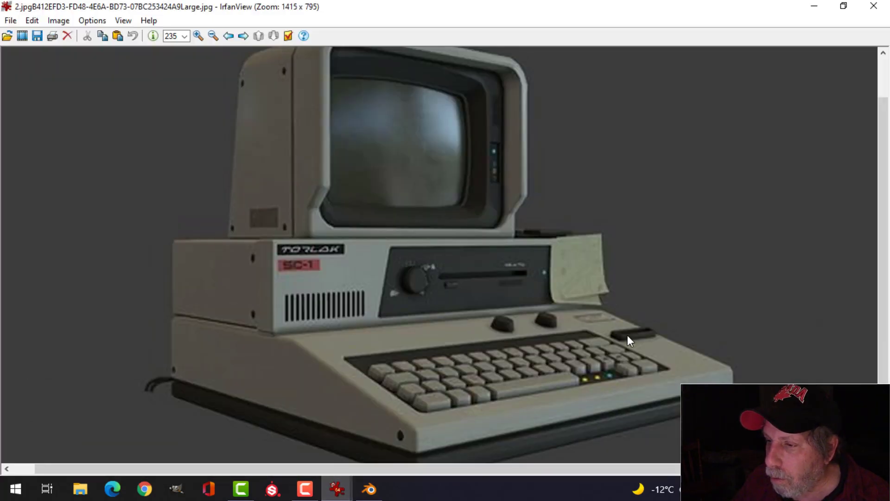
click(370, 489)
In front wireframe view, select the entire right knob in edit mode and move it about -0.026 m along X in Local orientation
middle_drag(474, 326, 441, 293)
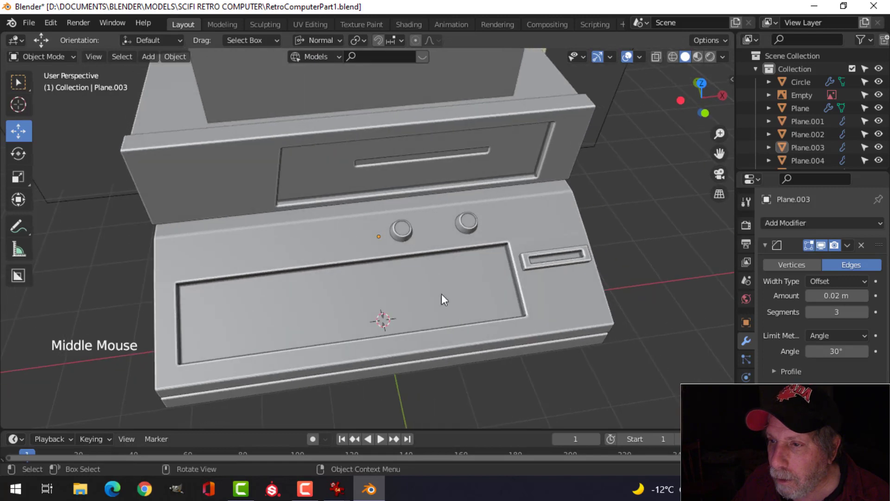
click(406, 231)
key(KP_1)
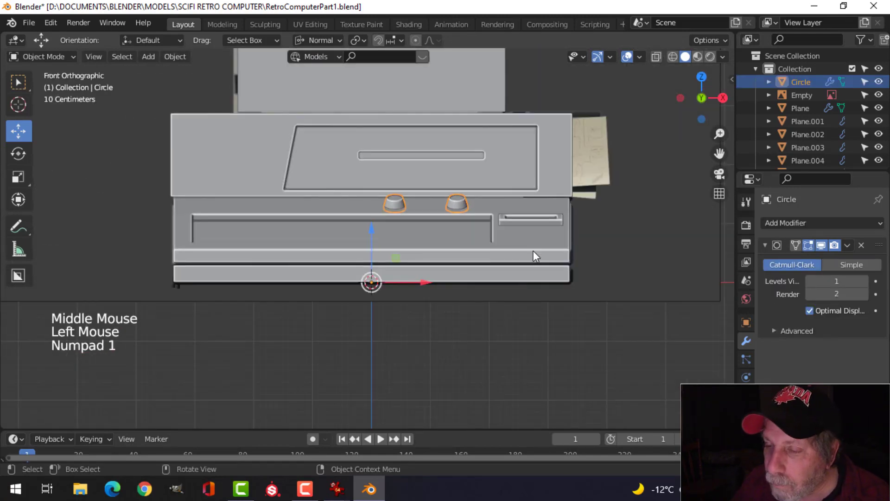
key(z)
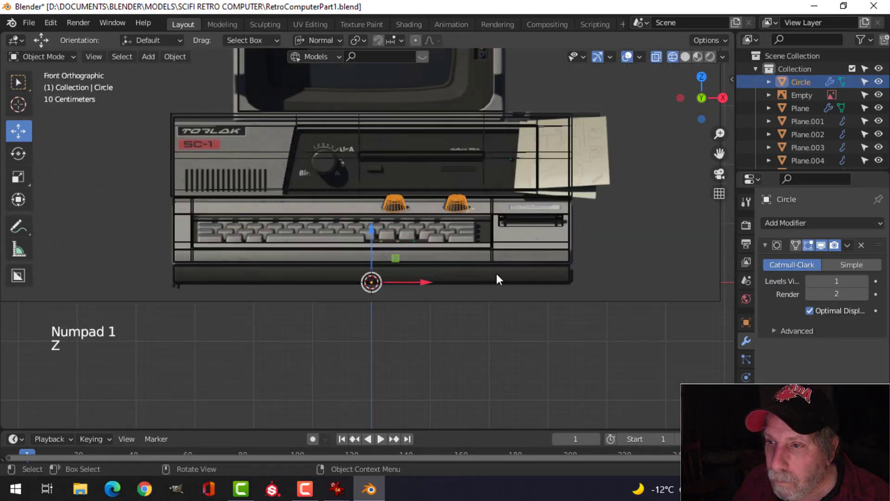
scroll(497, 276, up, 3)
click(535, 175)
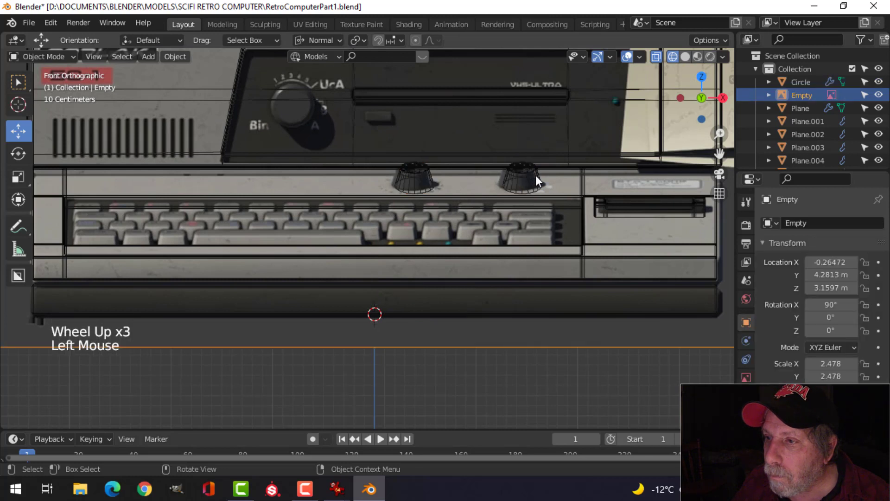
click(519, 178)
click(518, 177)
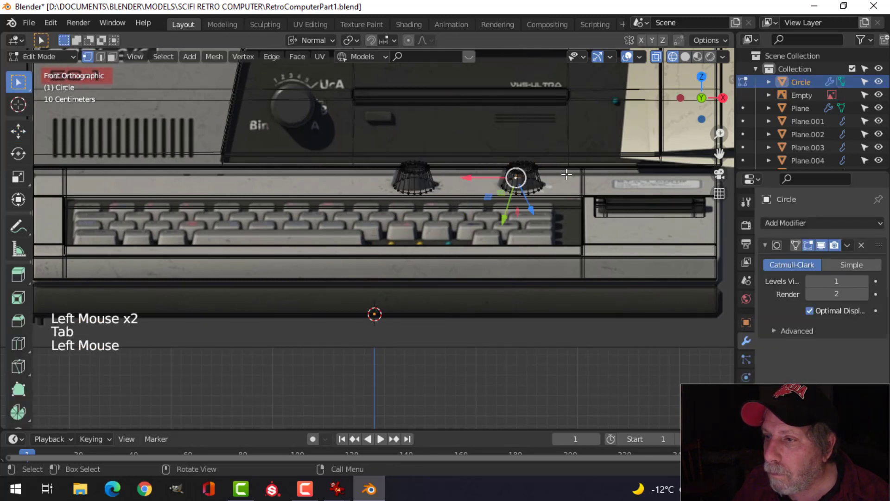
key(ctrl+l)
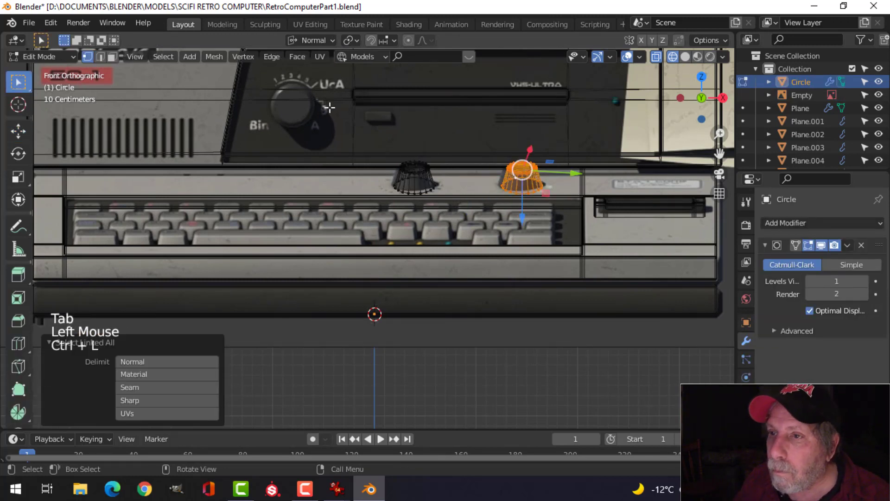
click(321, 40)
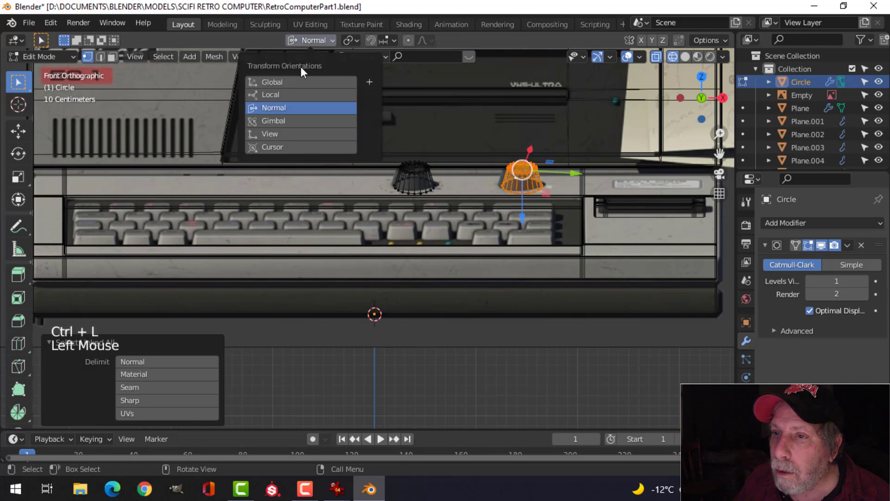
click(291, 92)
drag(581, 171, 576, 170)
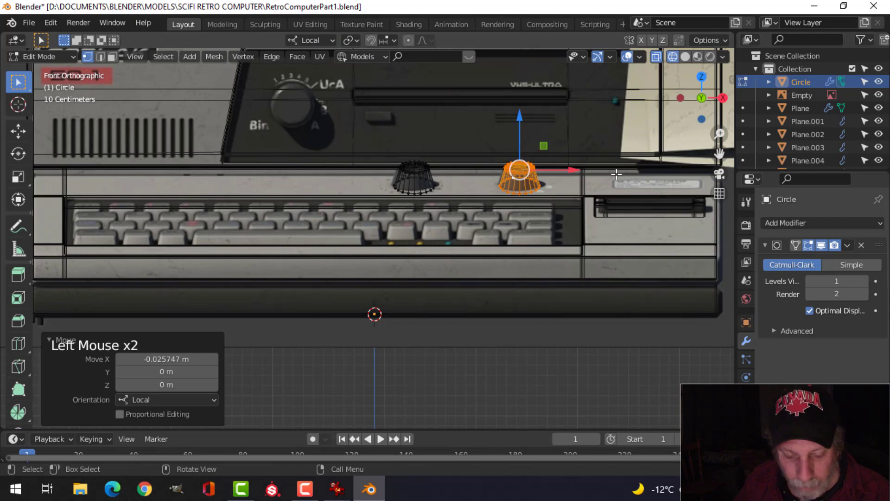
Return to solid shading and object mode with nothing selected, and examine from the side how the knobs sit on the slope
key(z)
key(alt+a)
scroll(535, 189, down, 3)
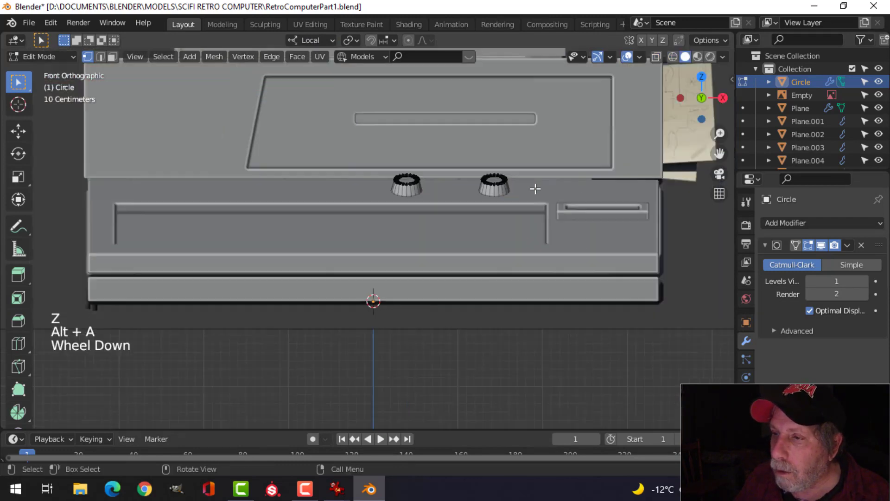
key(Tab)
key(alt+a)
scroll(537, 184, down, 2)
middle_drag(536, 183, 419, 186)
scroll(343, 185, up, 2)
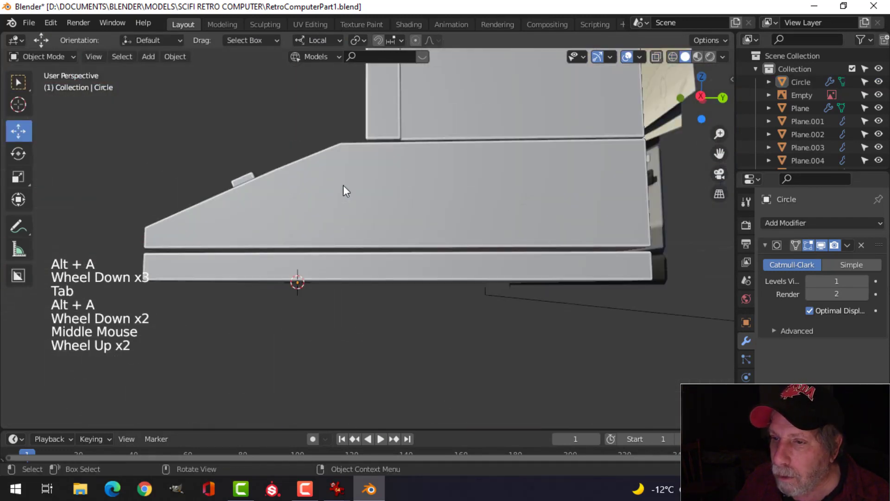
middle_drag(343, 185, 348, 221)
Select both knobs' whole mesh and raise it slightly perpendicular to the slope using Normal orientation, ending in object mode with nothing selected
scroll(360, 229, up, 2)
scroll(338, 210, up, 1)
click(330, 205)
middle_drag(329, 176, 386, 229)
key(Tab)
key(a)
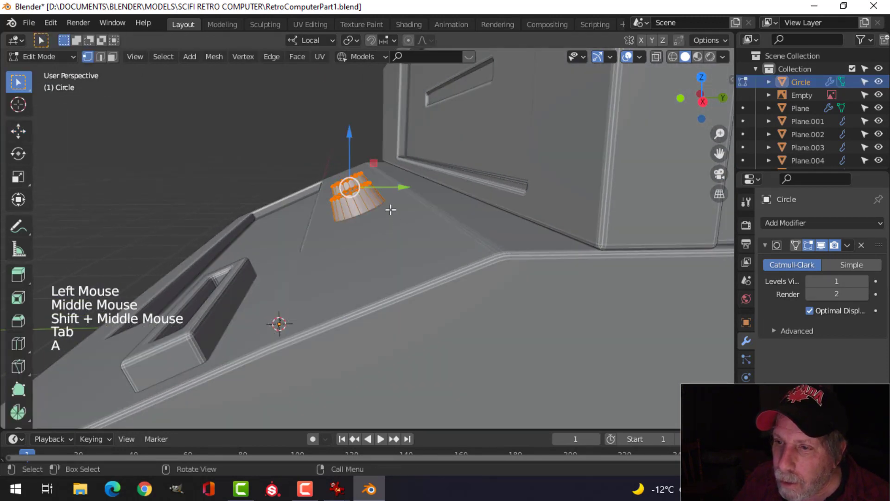
click(316, 43)
click(283, 107)
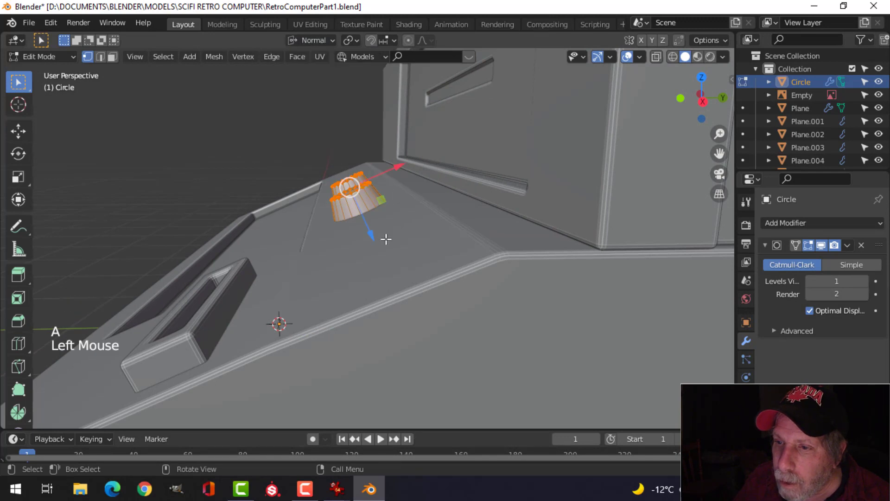
drag(378, 238, 376, 229)
key(Tab)
scroll(368, 213, down, 3)
key(alt+a)
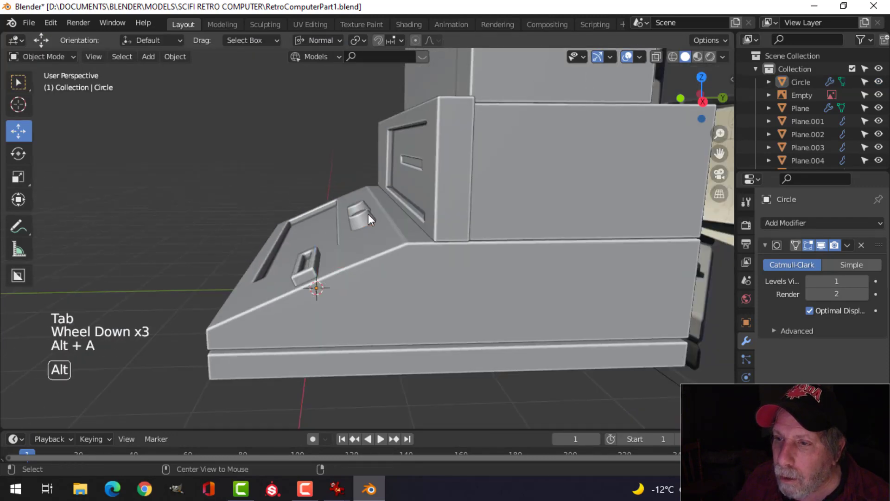
Examine the raised knobs on the base from several angles, and study the drive panel's dial in the IrfanView reference photo before returning to Blender
middle_drag(368, 213, 282, 291)
scroll(467, 238, down, 3)
scroll(431, 240, up, 4)
scroll(403, 252, down, 2)
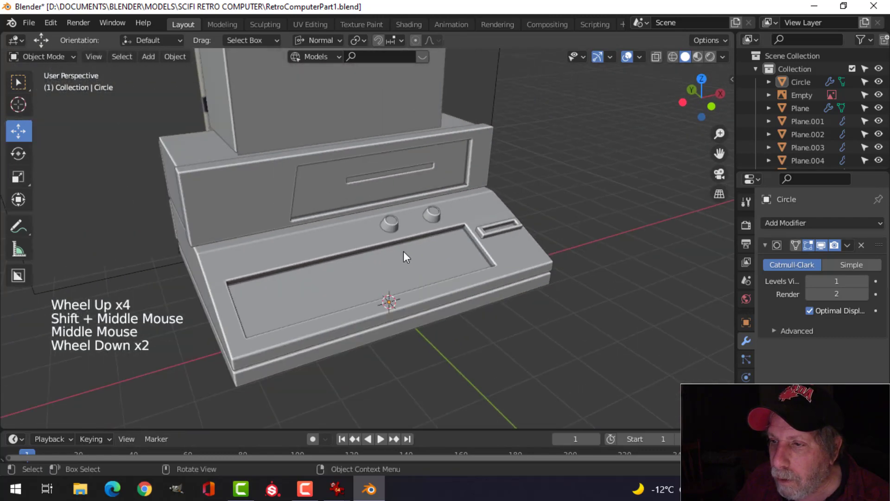
shift+middle_drag(403, 252, 464, 241)
mouse_move(464, 241)
middle_down()
mouse_move(528, 231)
mouse_move(498, 238)
mouse_move(468, 229)
middle_up()
scroll(501, 236, down, 2)
middle_drag(468, 229, 500, 219)
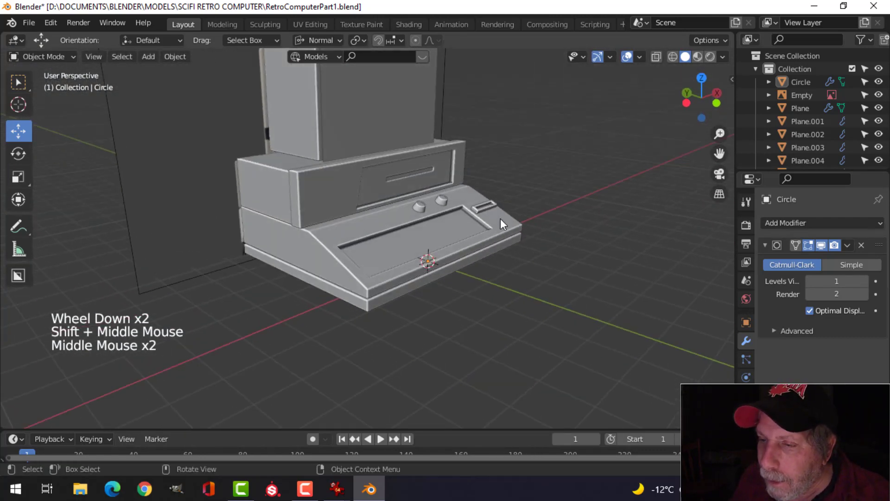
mouse_move(337, 489)
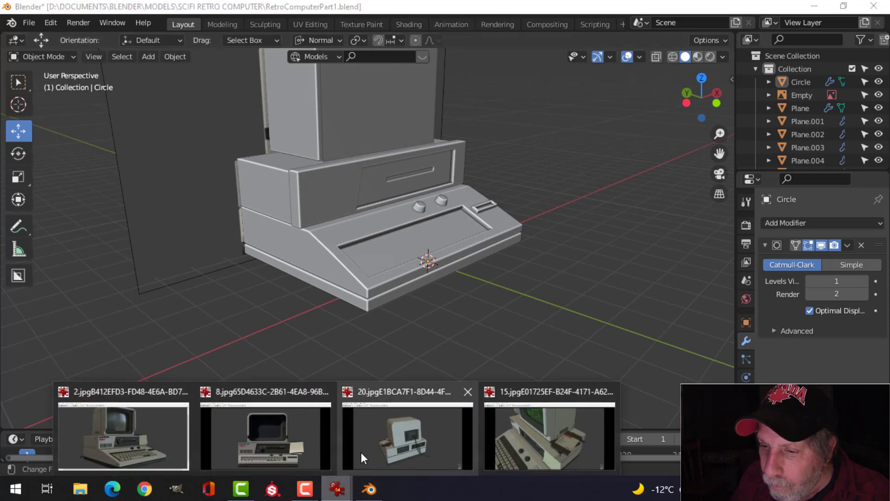
click(183, 438)
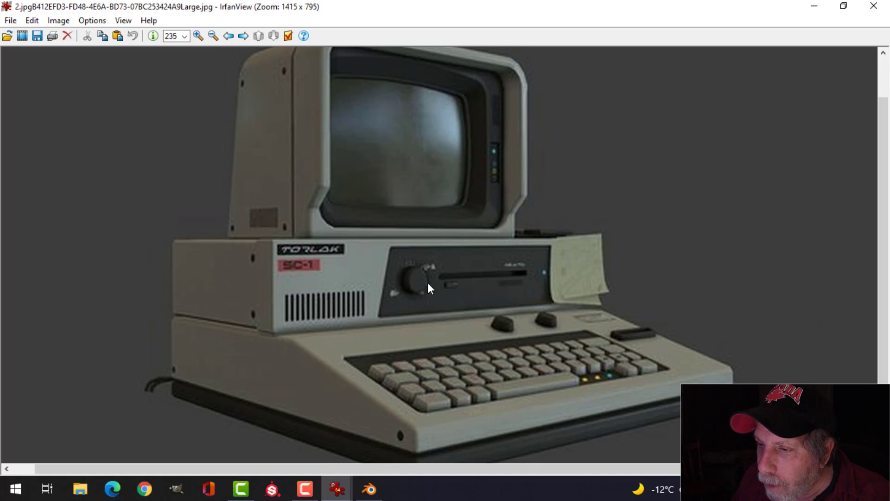
click(369, 489)
In front wireframe view, place the 3D cursor at the centre of the reference dial on the drive panel and reactivate the Move tool
key(KP_1)
key(z)
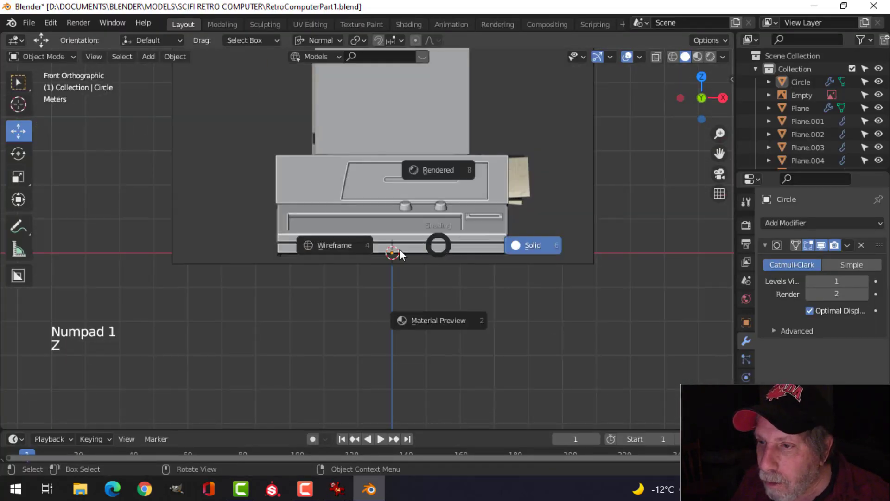
scroll(461, 220, up, 4)
shift+middle_drag(460, 221, 456, 263)
scroll(424, 220, up, 3)
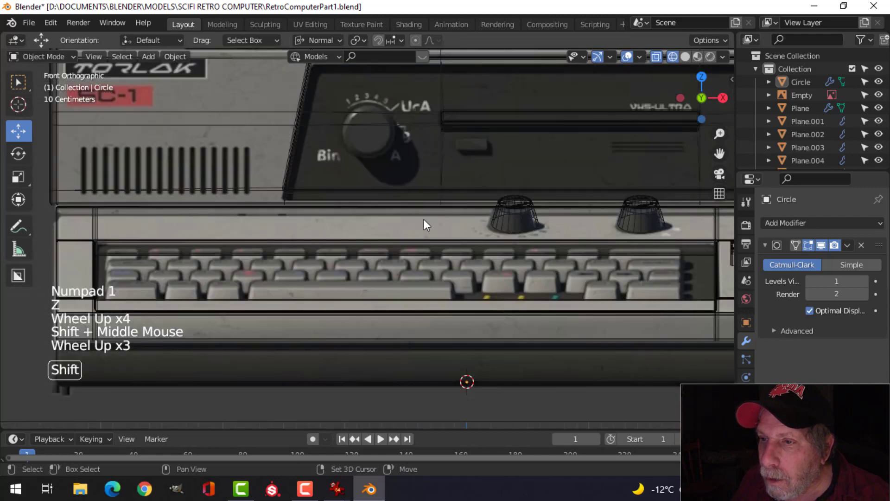
shift+middle_drag(425, 221, 417, 221)
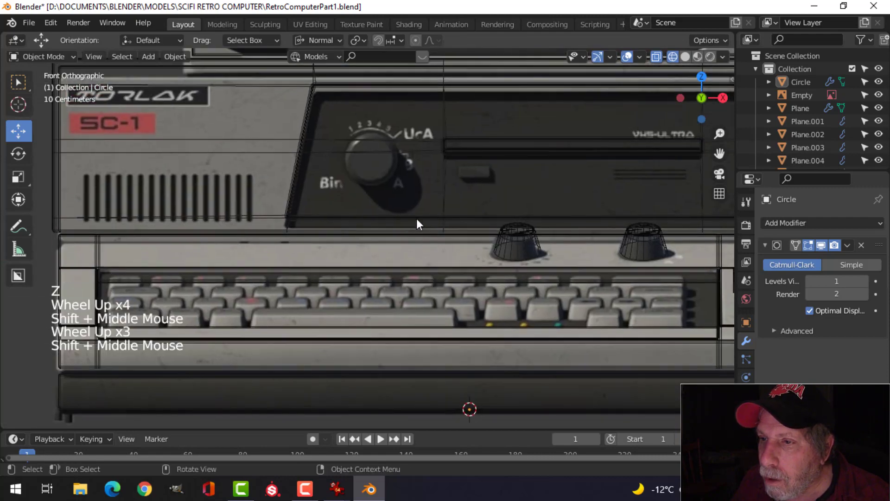
click(20, 105)
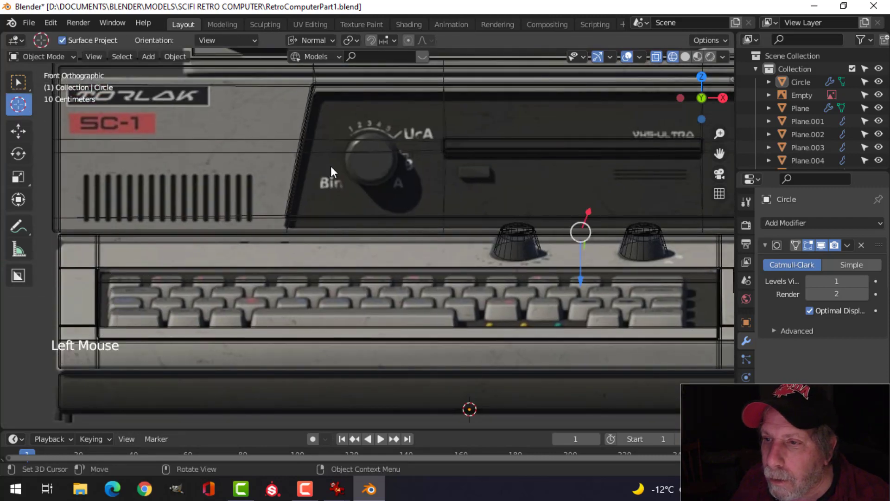
click(371, 157)
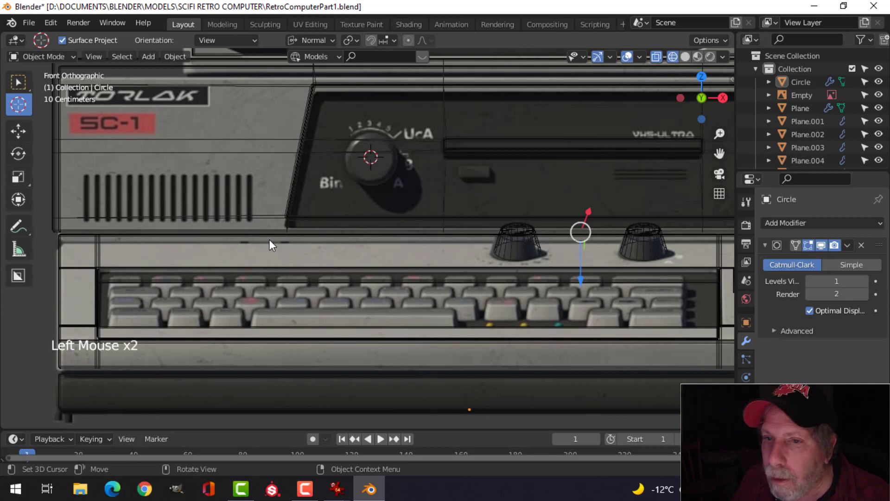
click(18, 131)
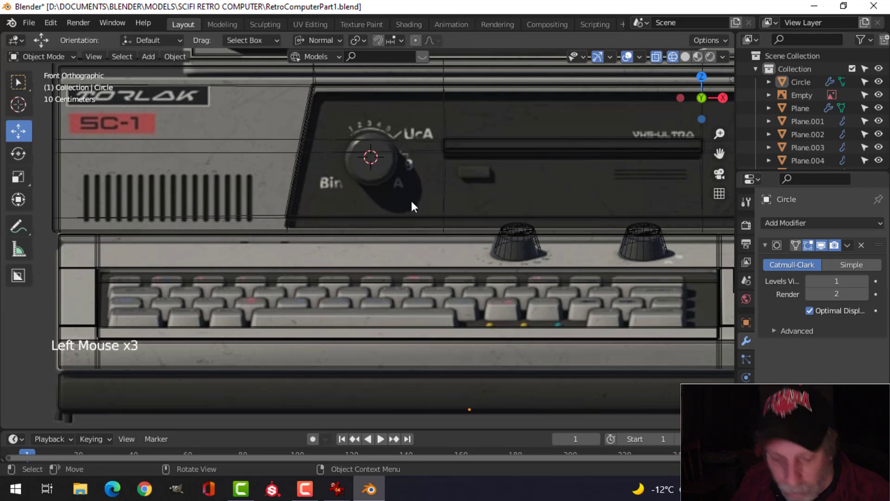
Add a mesh circle at the 3D cursor on the drive panel's dial and scale it to about 0.235 in edit mode
key(shift+a)
mouse_move(377, 187)
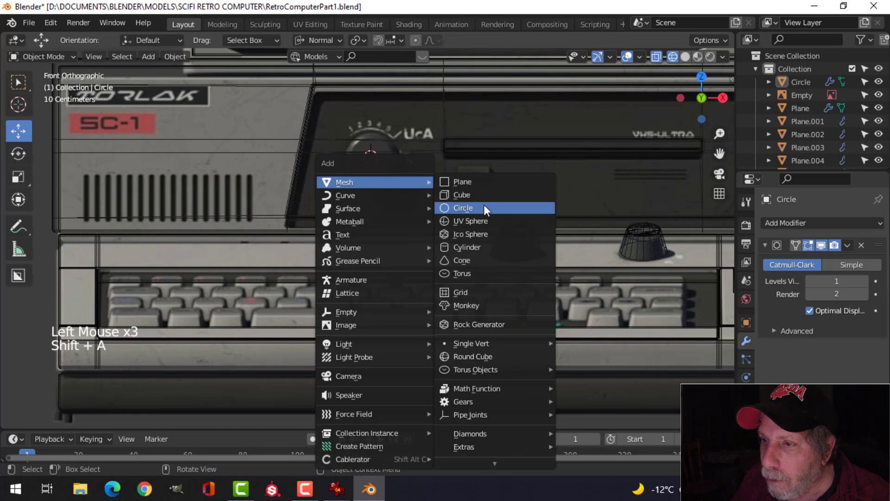
click(483, 208)
key(Tab)
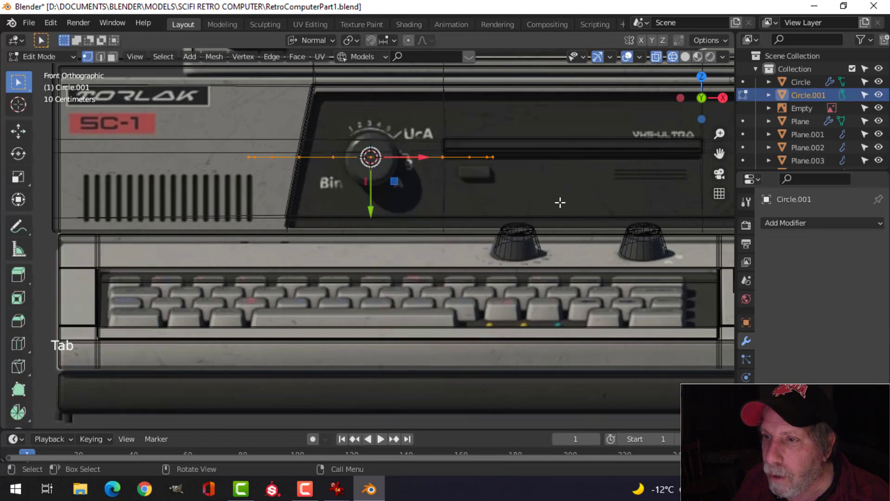
key(s)
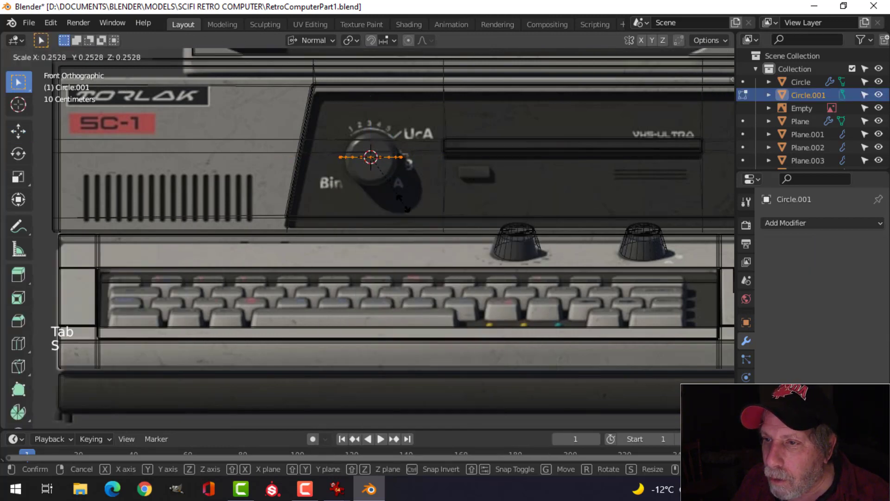
click(395, 203)
Switch to Global orientation, rotate the circle 90° about X, and scale it down slightly to match the reference dial's outline
click(320, 41)
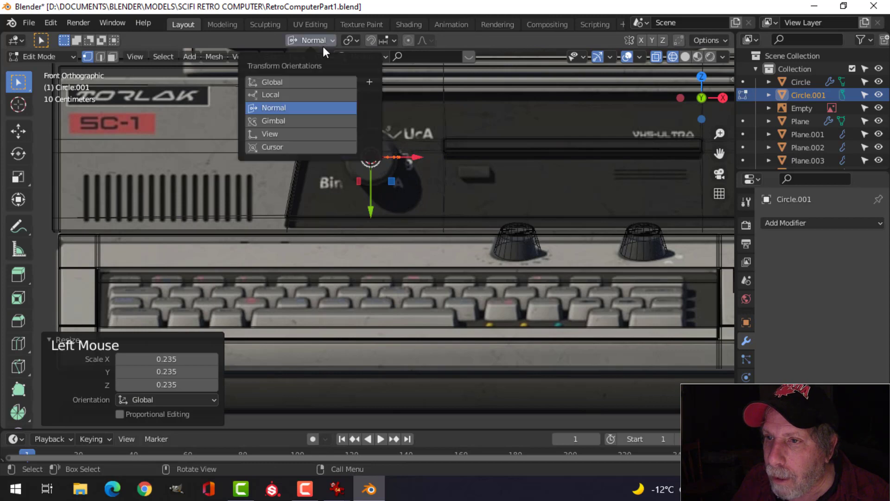
click(297, 81)
scroll(471, 207, up, 2)
key(r)
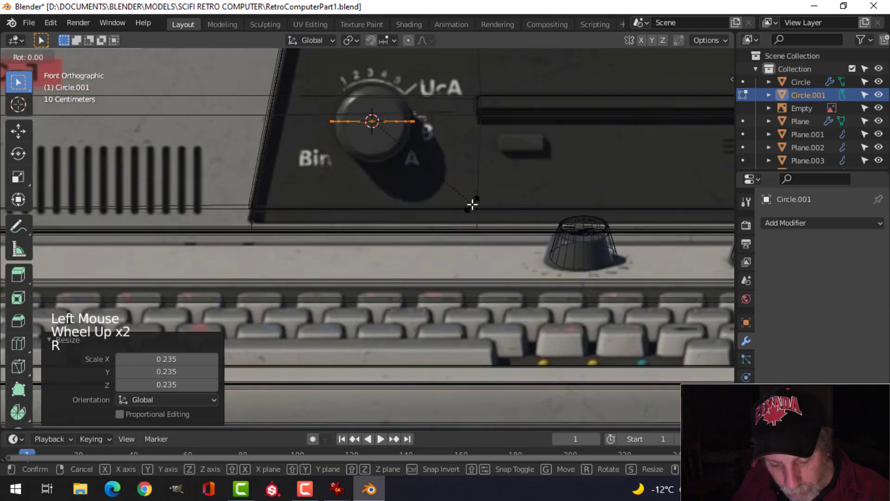
key(x)
key(Return)
key(s)
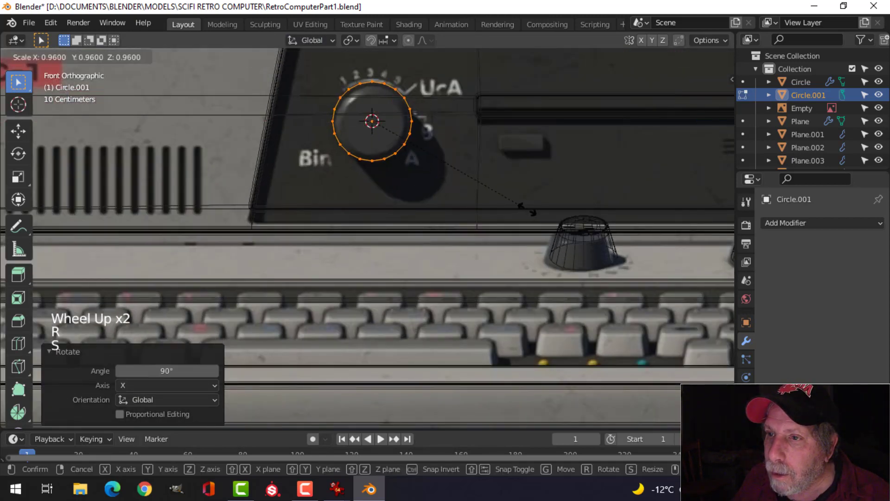
key(Return)
Move the circle forward along Y by about 0.5 m, out in front of the drive panel, and switch to solid shading
middle_drag(479, 202, 343, 162)
scroll(550, 242, down, 2)
drag(343, 162, 414, 173)
shift+middle_drag(415, 172, 483, 224)
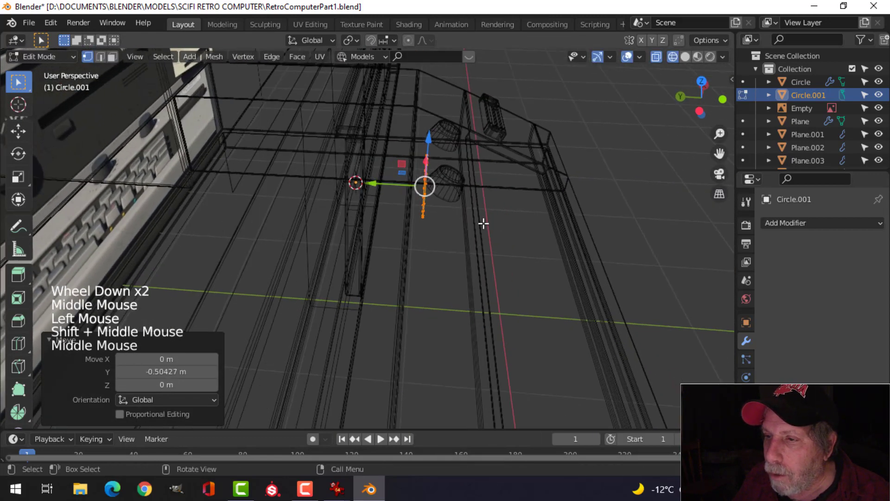
key(z)
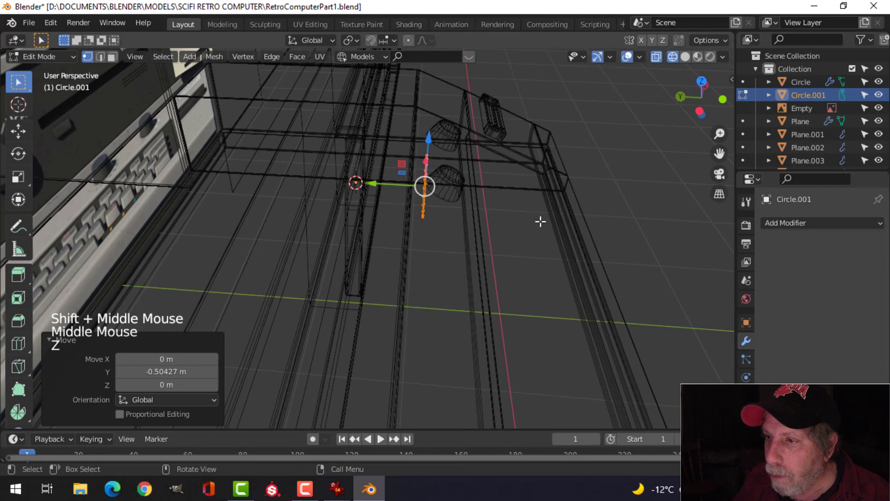
key(z)
key(z)
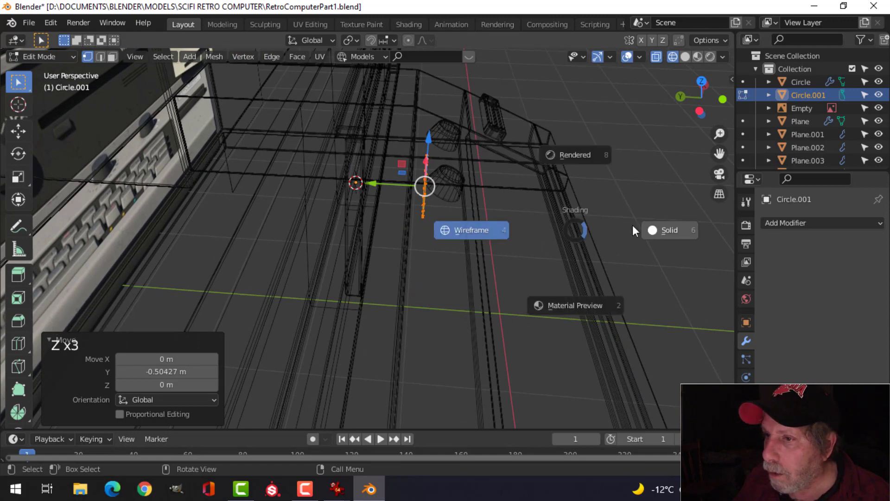
click(649, 229)
Extrude the circle about 0.24 m back along Y toward the drive panel to form the dial's side wall
mouse_move(507, 230)
shift+middle_down()
mouse_move(510, 251)
mouse_move(500, 251)
shift+middle_up()
key(e)
right_click(503, 244)
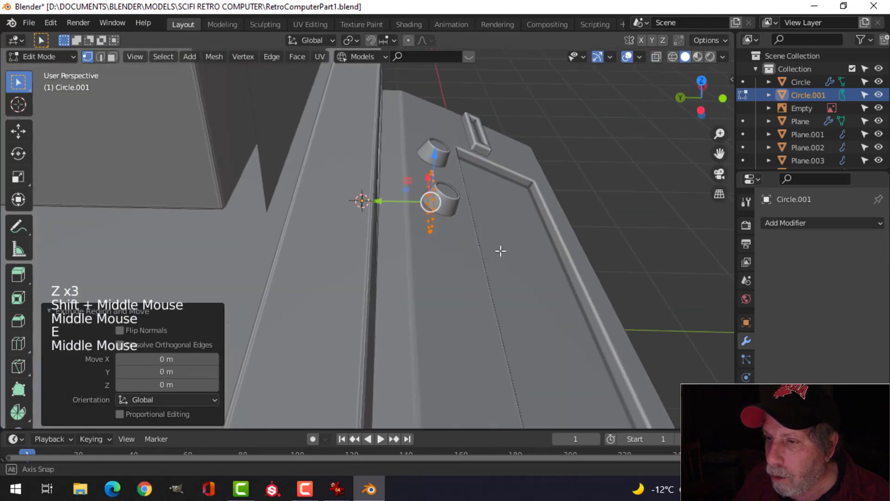
drag(378, 203, 337, 201)
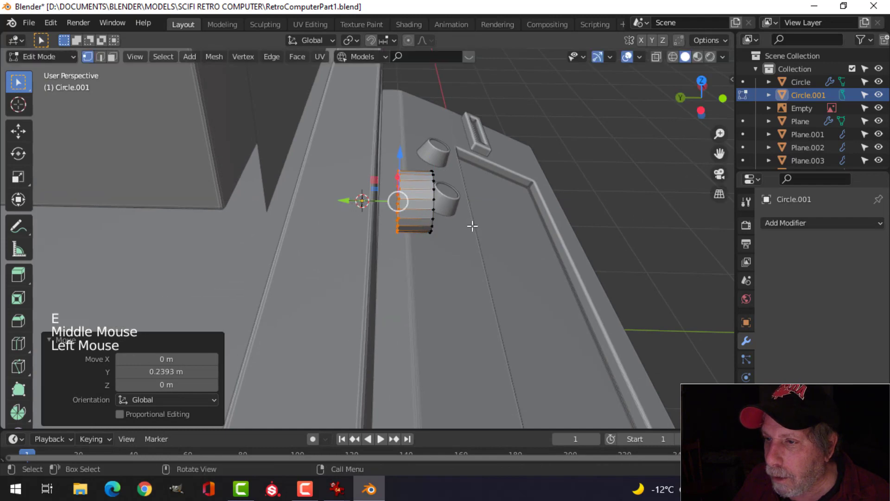
Select the edge loop at the dial's front opening, extrude it, and scale it inward to about 0.934 for a thin rim
middle_drag(473, 225, 391, 218)
scroll(390, 230, up, 2)
key(alt+a)
alt+shift+click(378, 185)
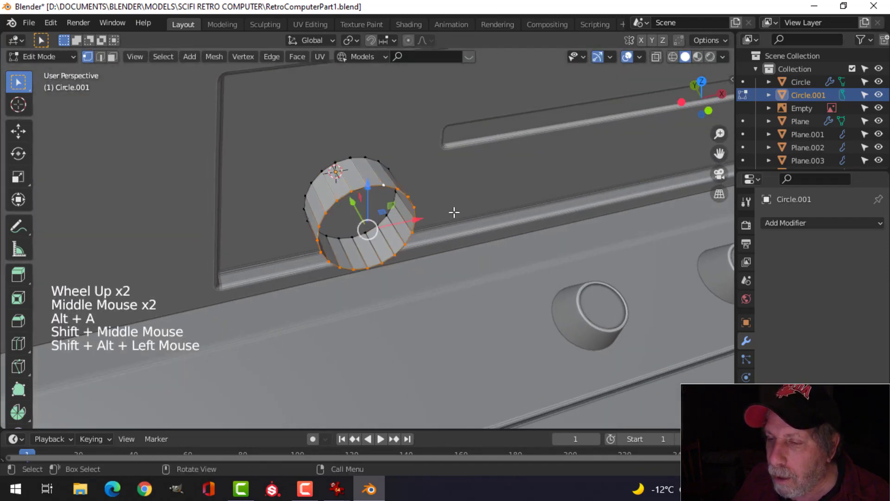
mouse_move(453, 210)
middle_down()
mouse_move(477, 213)
mouse_move(449, 213)
middle_up()
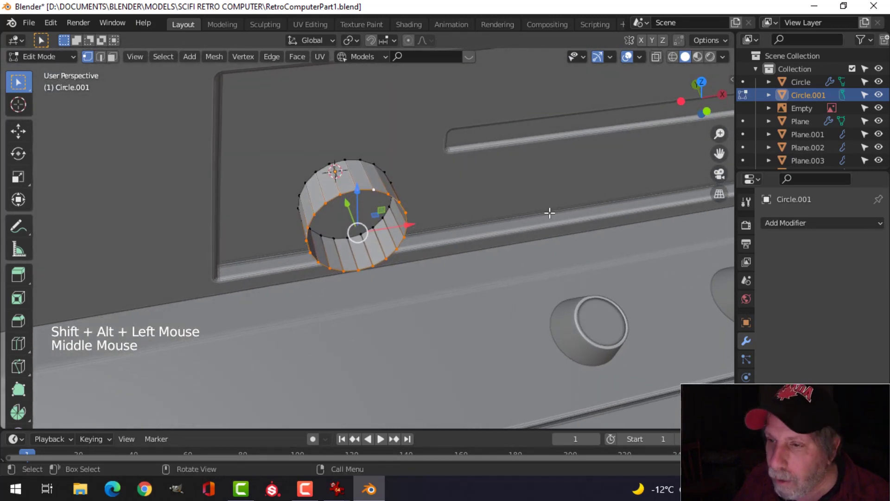
key(e)
key(s)
click(538, 216)
middle_drag(538, 216, 519, 241)
scroll(558, 222, up, 2)
middle_drag(519, 241, 487, 254)
key(e)
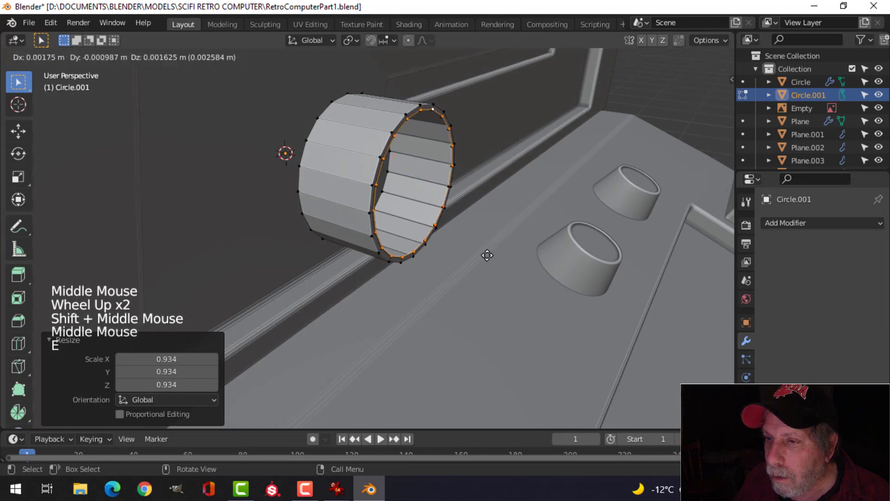
click(487, 255)
key(ctrl+z)
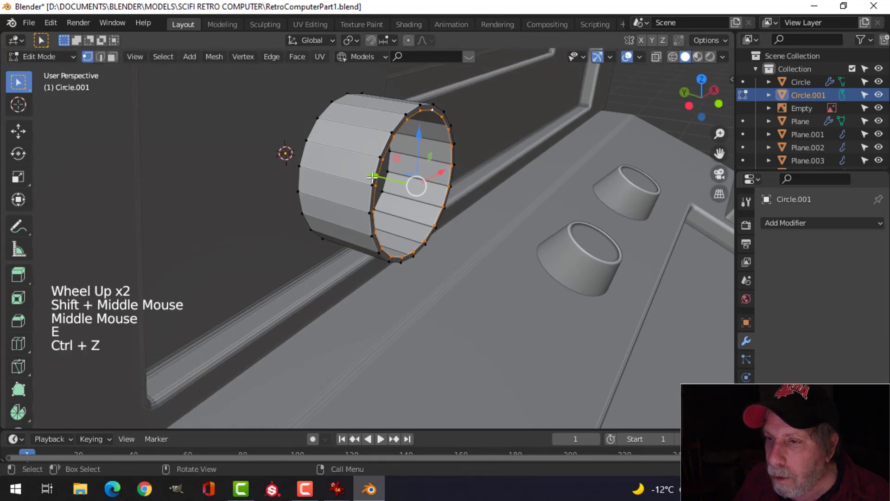
drag(372, 177, 519, 199)
key(ctrl+z)
Extrude the dial's inner rim loop slightly along Y, then extrude it again and scale inward to about 0.932
key(e)
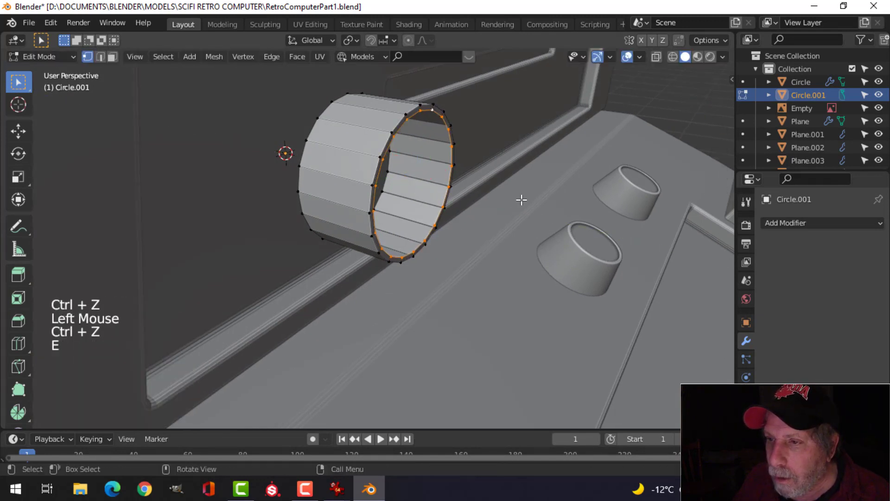
key(s)
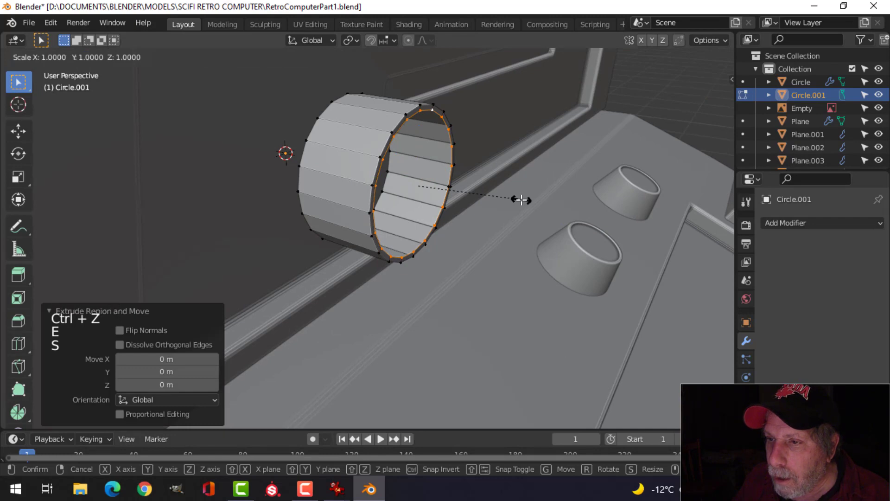
right_click(521, 199)
drag(371, 175, 377, 178)
middle_drag(485, 201, 507, 271)
key(e)
key(s)
click(505, 197)
In front view, join two vertices near the top of the inner loop with an edge and fill the segment above it
scroll(469, 214, up, 2)
key(KP_1)
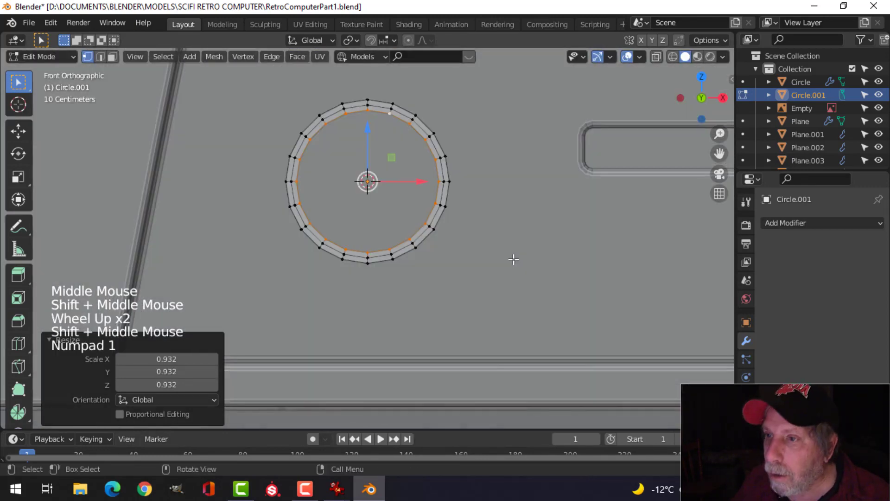
scroll(453, 195, up, 3)
shift+middle_drag(452, 195, 457, 294)
key(alt+a)
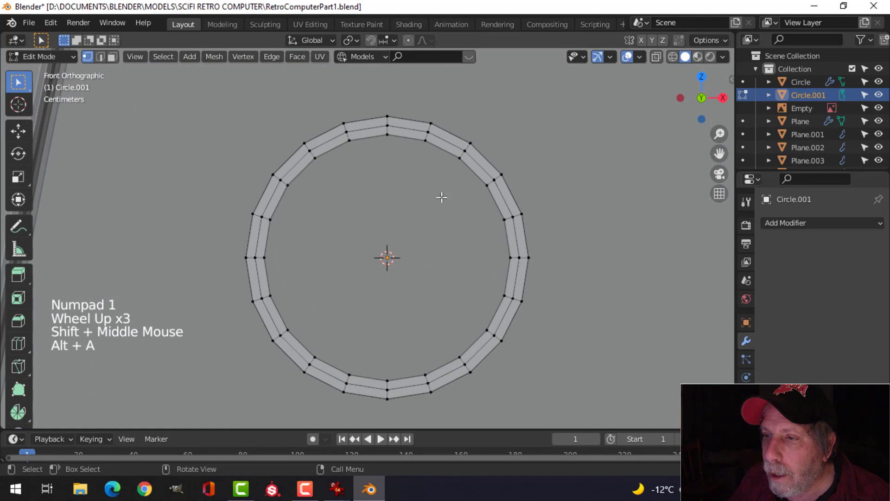
click(461, 157)
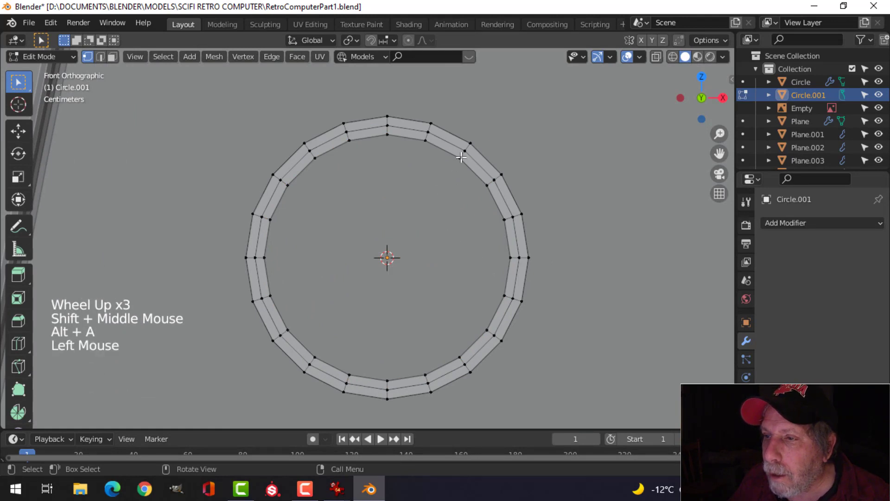
shift+click(358, 142)
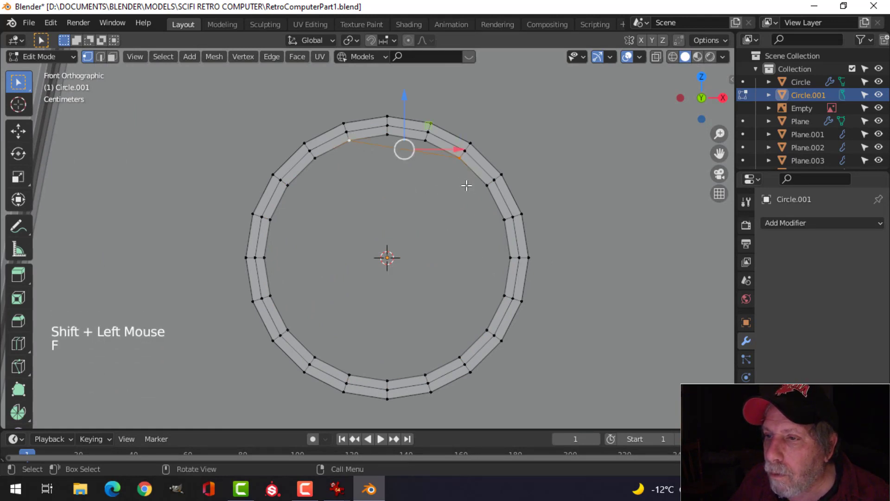
key(2)
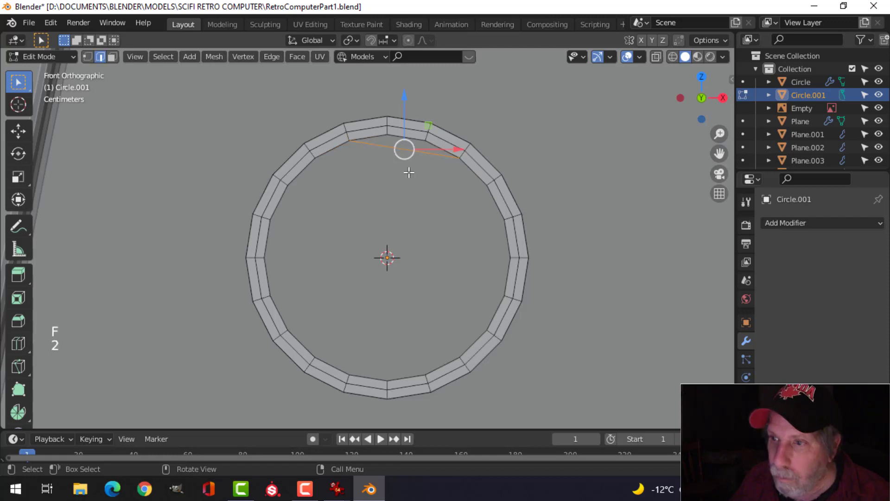
shift+click(436, 140)
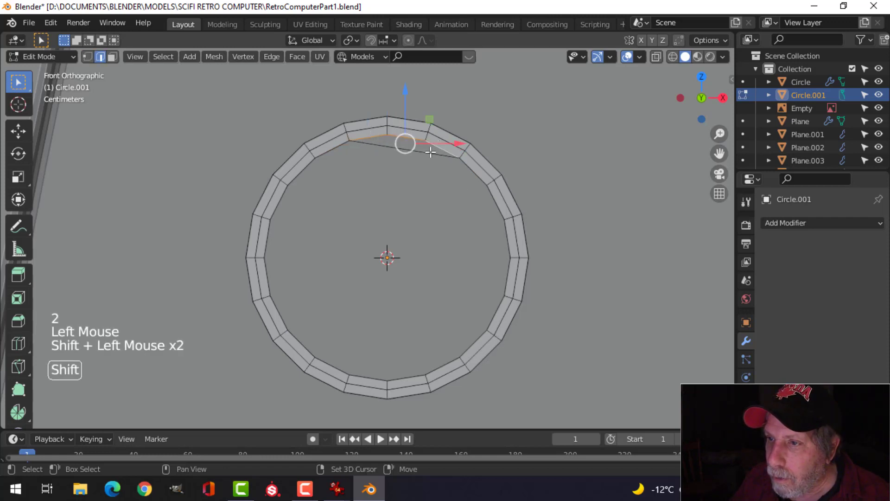
key(f)
Fill the rest of the dial's front opening with successive strip faces running down from the top segment
click(345, 153)
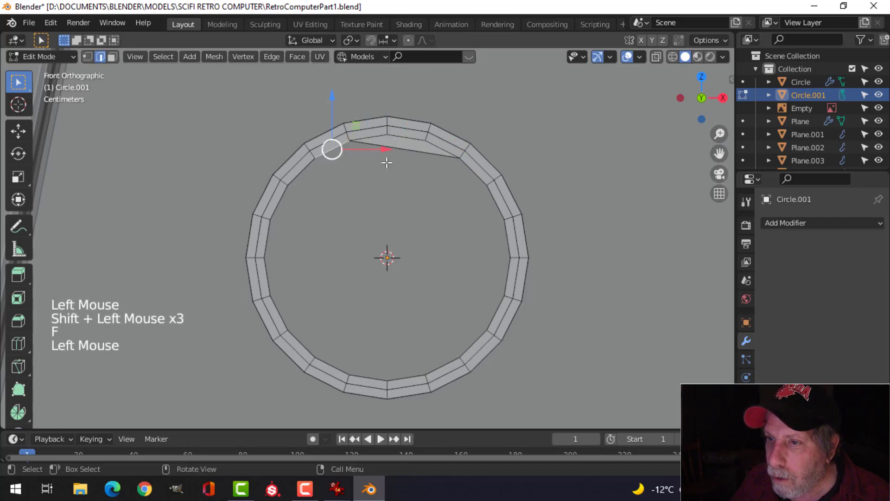
shift+click(487, 180)
key(f)
click(438, 179)
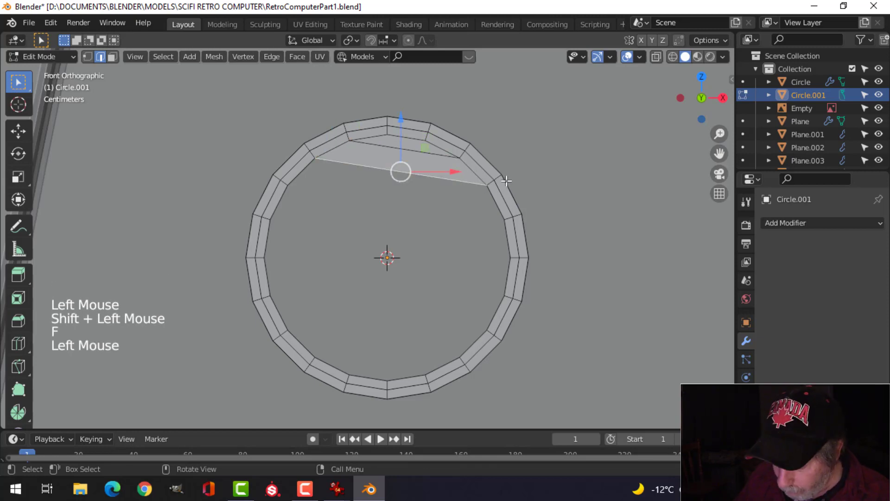
key(f)
key(f)
key(f)
key(f)
key(f)
key(f)
key(f)
key(f)
key(f)
key(f)
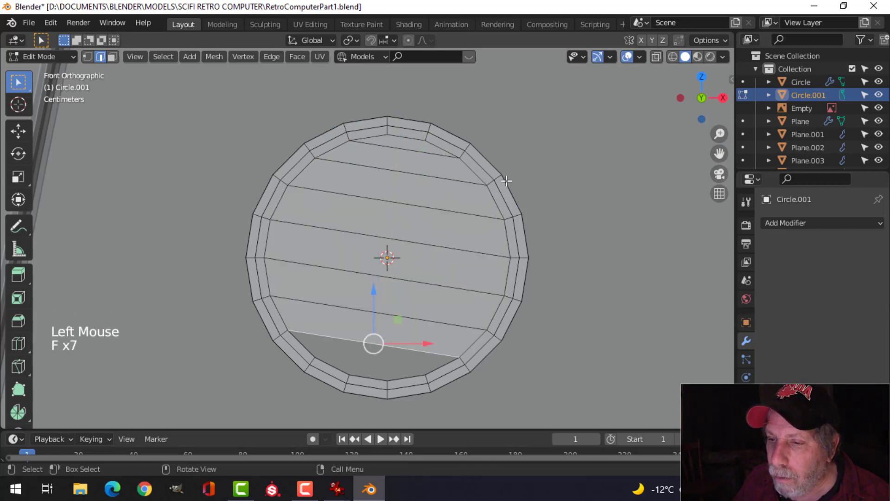
Return the dial to object mode, add a level 1 Subdivision Surface modifier, and shade it smooth
scroll(518, 182, down, 3)
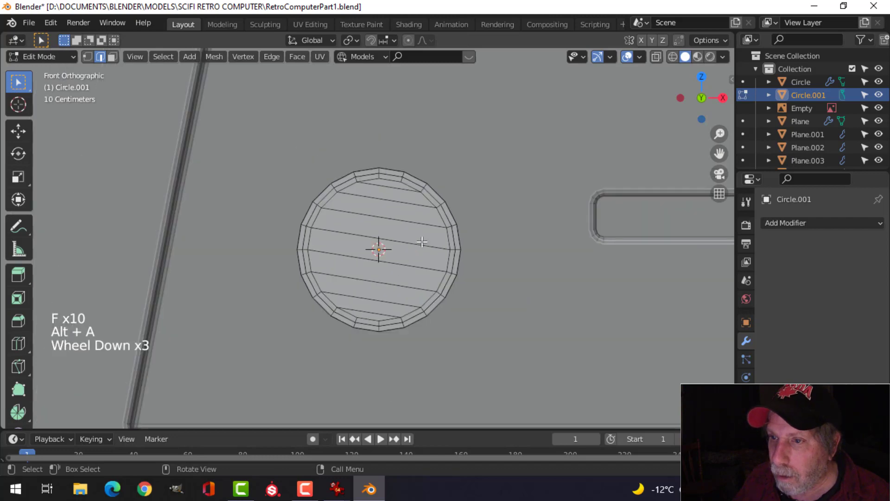
middle_drag(518, 181, 560, 280)
key(Tab)
key(ctrl+1)
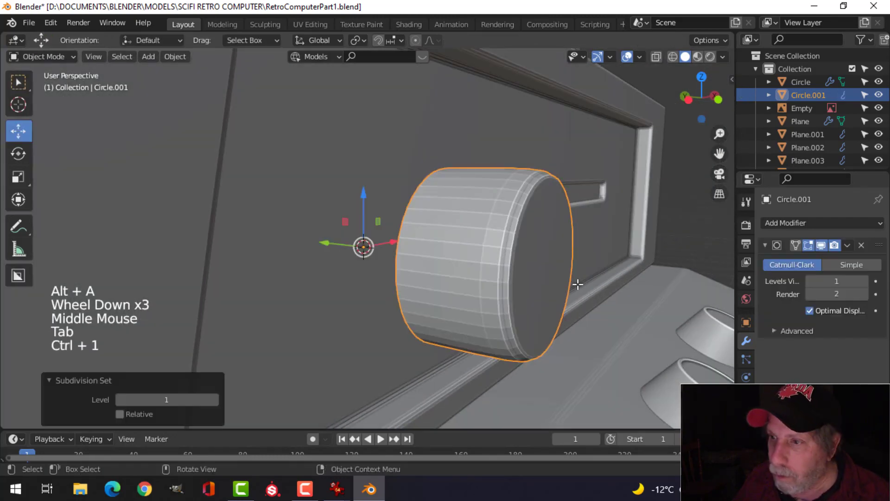
right_click(476, 207)
click(455, 191)
Select the two edge loops around the dial's front rim, bevel them with 2 segments, and return to object mode with nothing selected
scroll(494, 272, up, 2)
shift+middle_drag(554, 255, 503, 278)
key(Tab)
key(alt+a)
alt+shift+click(471, 195)
alt+shift+click(491, 201)
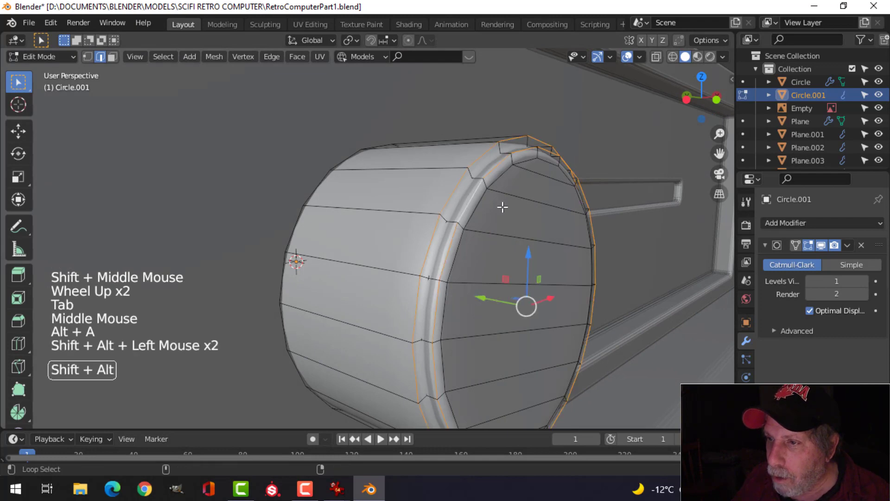
middle_drag(501, 205, 566, 237)
key(ctrl+b)
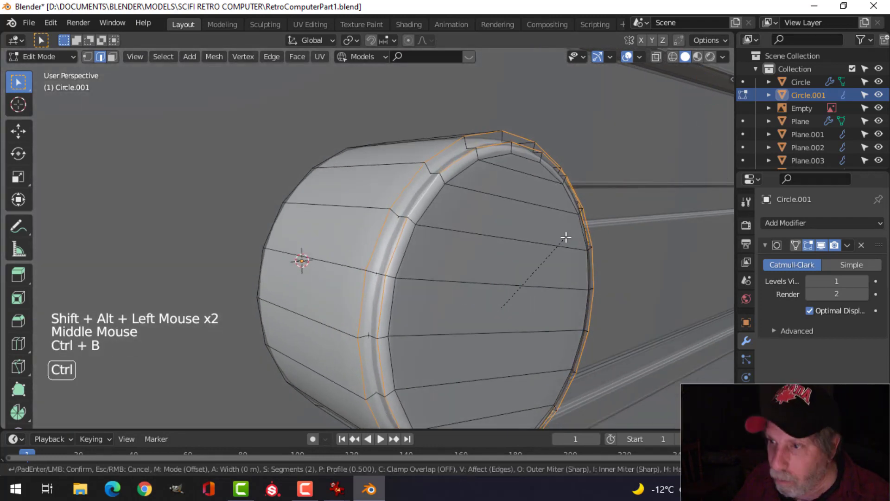
click(592, 214)
key(Tab)
scroll(547, 249, down, 4)
key(alt+a)
Select the dial's whole mesh and move it about 0.27 m back along Y toward the drive panel
middle_drag(547, 250, 373, 277)
click(309, 237)
key(Tab)
key(a)
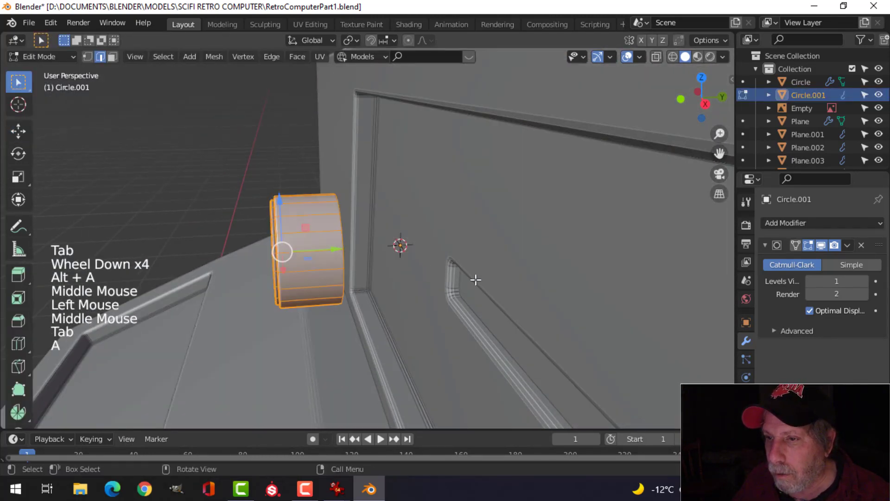
middle_drag(472, 278, 354, 264)
mouse_move(354, 259)
mouse_down()
mouse_move(354, 249)
mouse_move(401, 243)
mouse_up()
Return the dial to object mode, deselect everything, and check its fit against the front reference and the drive panel in solid view
key(KP_1)
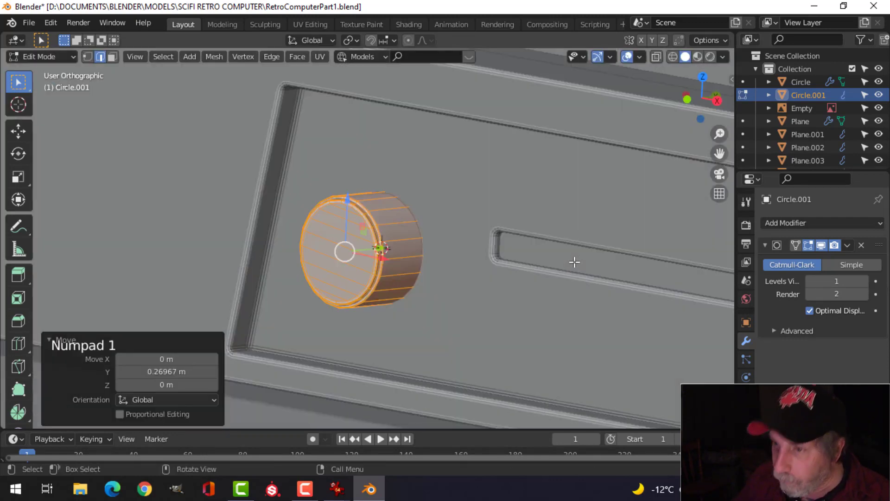
key(z)
scroll(470, 262, down, 3)
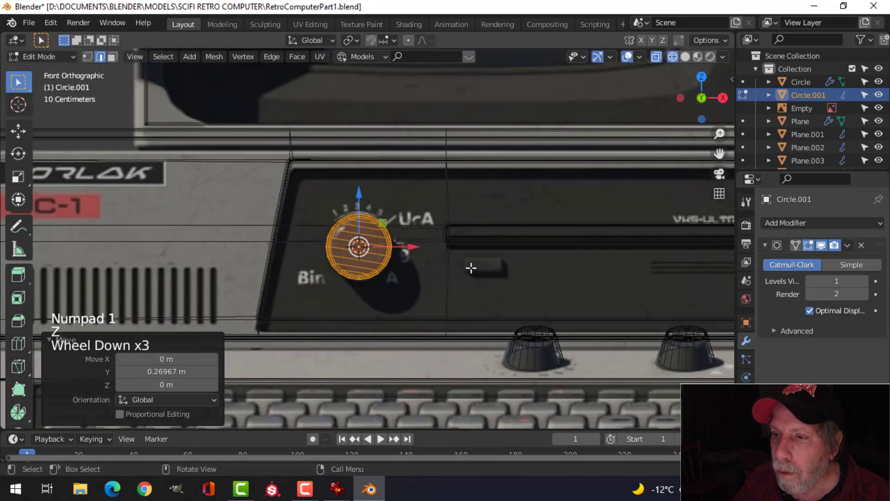
scroll(471, 263, up, 3)
scroll(469, 262, down, 1)
key(Tab)
key(alt+a)
scroll(467, 259, down, 4)
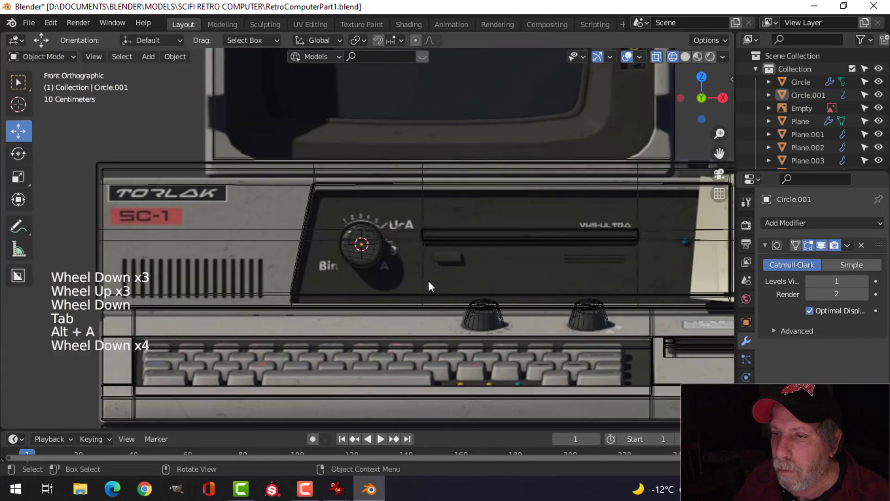
middle_drag(428, 282, 518, 310)
key(z)
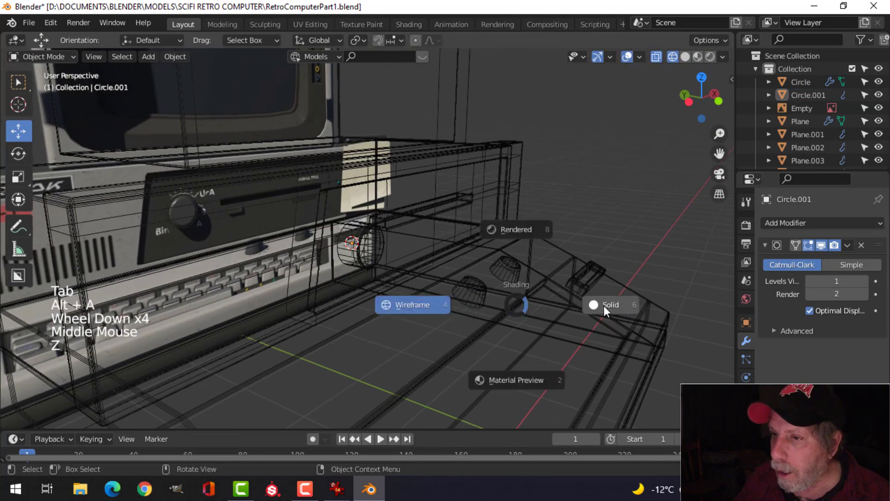
scroll(601, 301, down, 3)
scroll(599, 296, up, 1)
mouse_move(599, 296)
middle_down()
mouse_move(469, 273)
mouse_move(537, 280)
mouse_move(574, 295)
mouse_move(451, 285)
mouse_move(454, 276)
mouse_move(423, 264)
mouse_move(453, 282)
middle_up()
scroll(454, 276, up, 3)
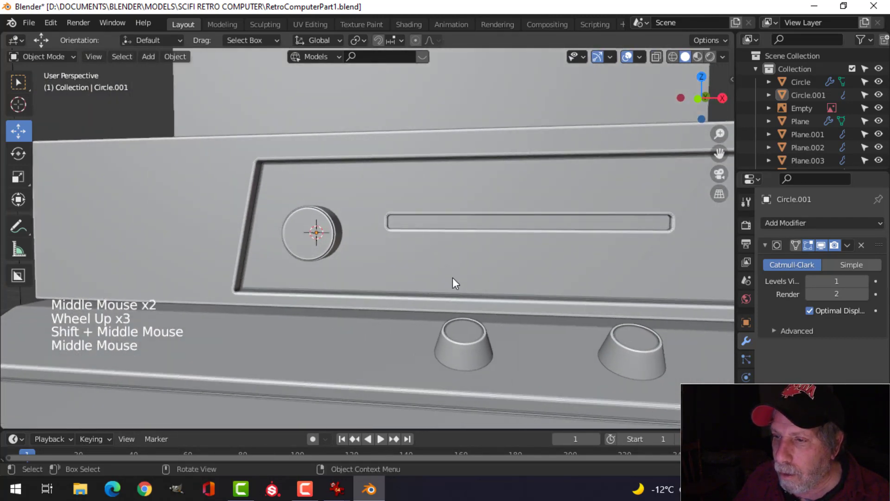
scroll(443, 280, down, 3)
scroll(432, 278, up, 1)
Place the 3D cursor on the small button below the drive slot in the front wireframe reference view
key(KP_1)
key(z)
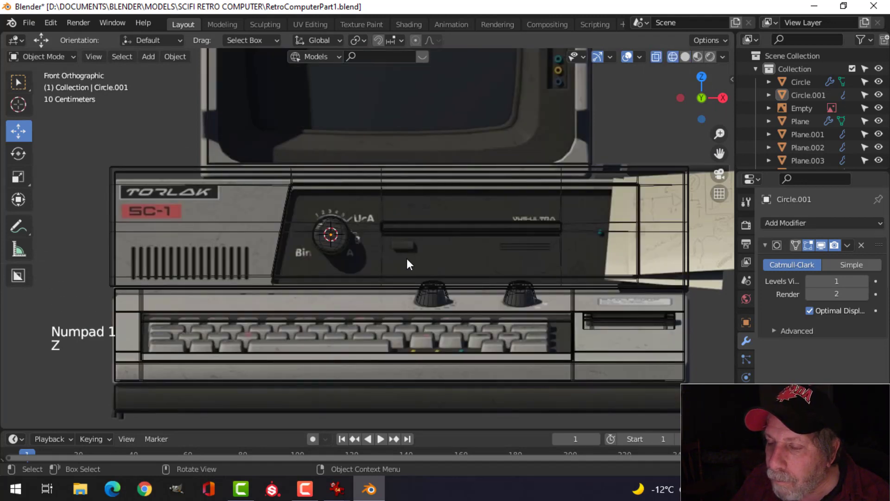
scroll(410, 258, up, 2)
shift+middle_drag(423, 260, 236, 227)
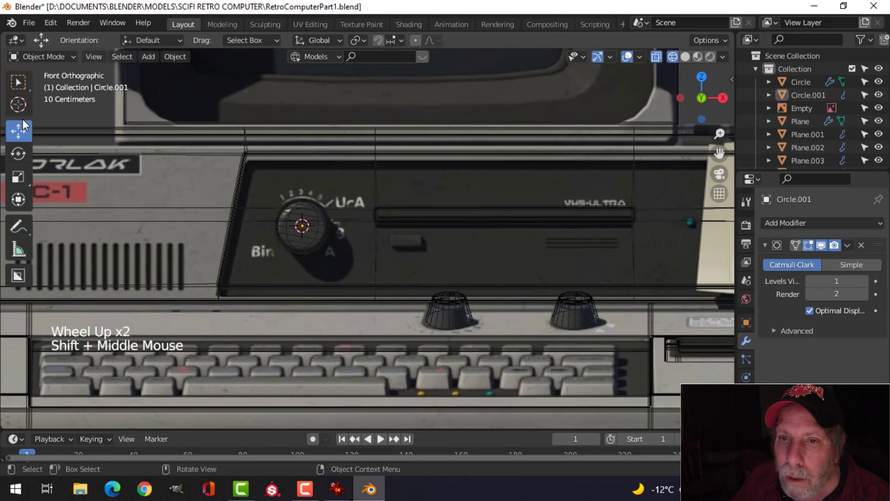
click(18, 104)
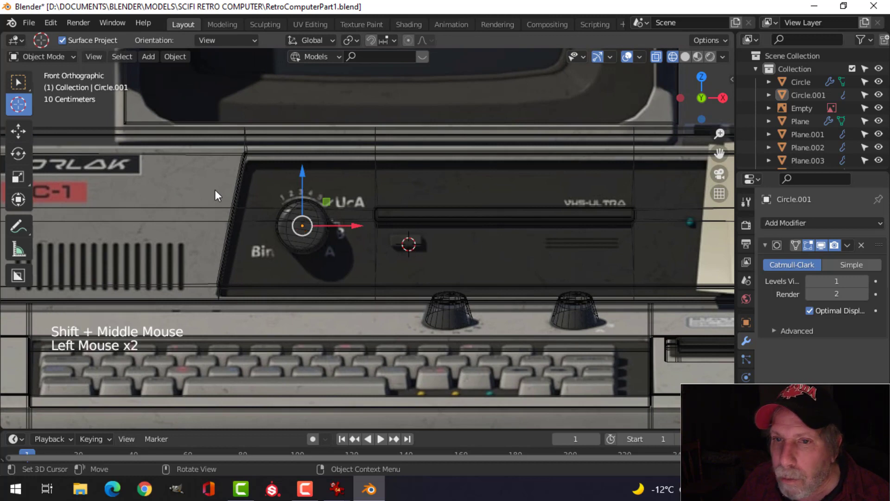
click(18, 131)
Add a plane at the 3D cursor and scale its mesh to 0.163 in edit mode
key(shift+a)
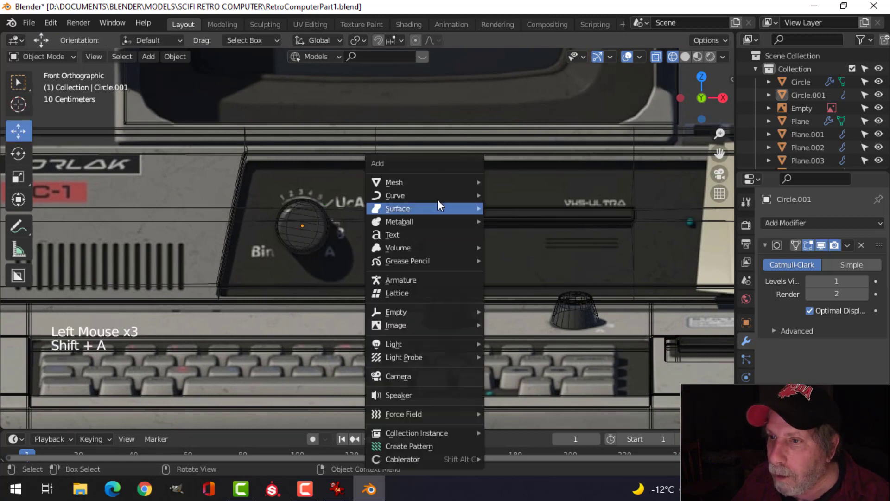
mouse_move(468, 183)
click(512, 182)
key(Tab)
key(s)
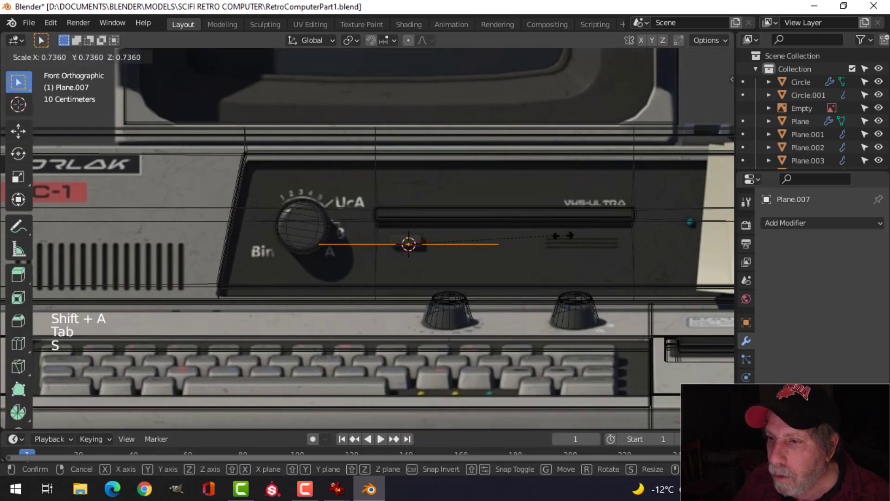
click(444, 242)
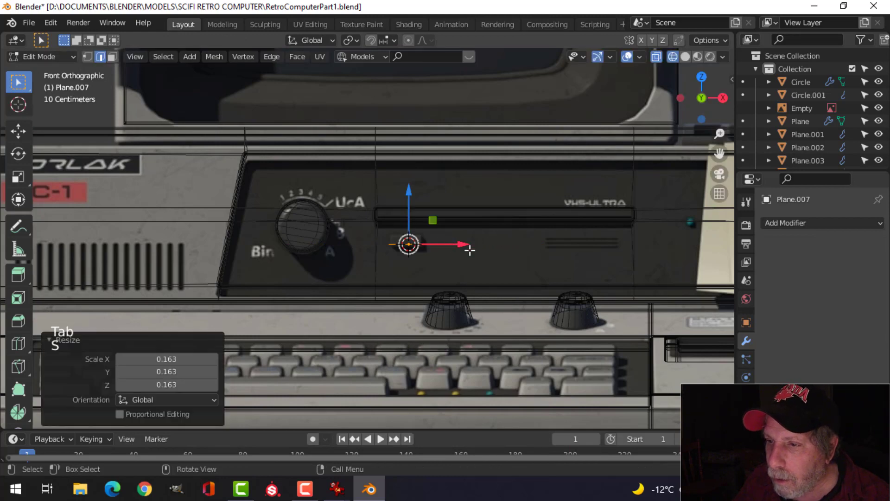
Lower the plane about 0.012 m, then rescale and shift it along X to match the reference button's lower edge
scroll(444, 243, up, 3)
shift+middle_drag(444, 242, 437, 228)
drag(377, 172, 377, 178)
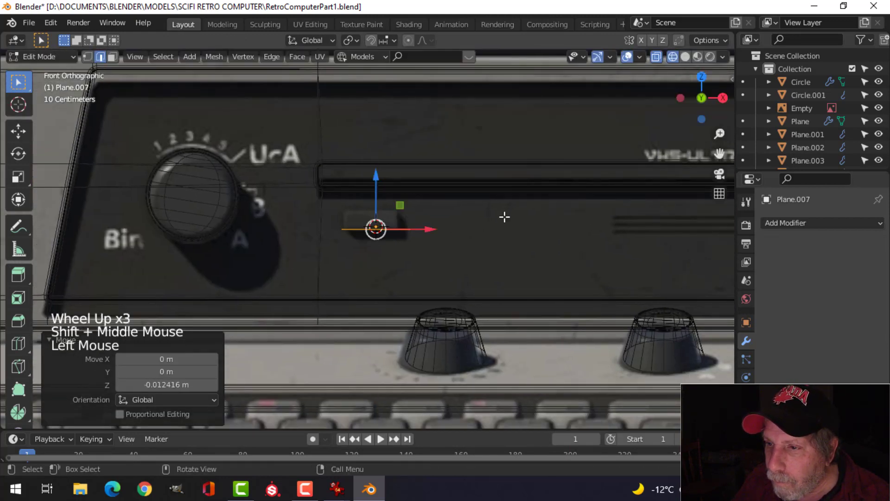
key(s)
click(474, 222)
drag(430, 230, 424, 231)
Extrude the plane upward into a block as tall as the reference button, then adjust the whole block's scale along Z
key(e)
click(468, 235)
drag(373, 180, 372, 163)
key(a)
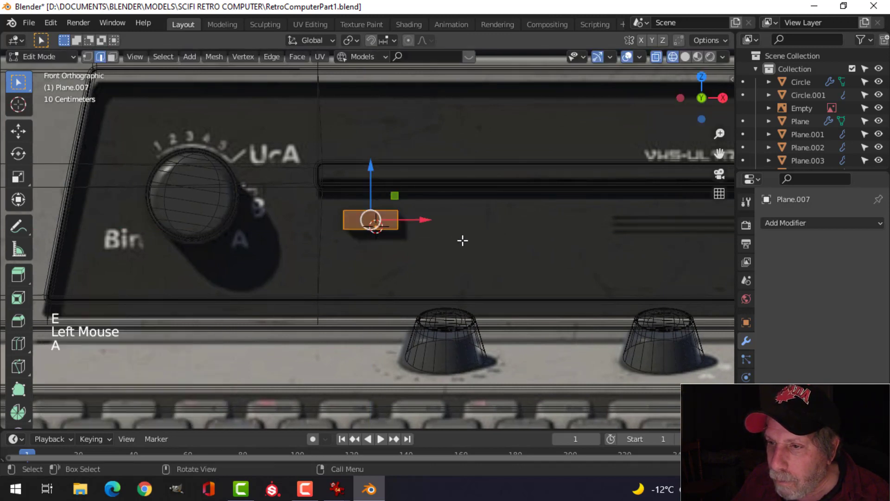
key(s)
key(x)
key(z)
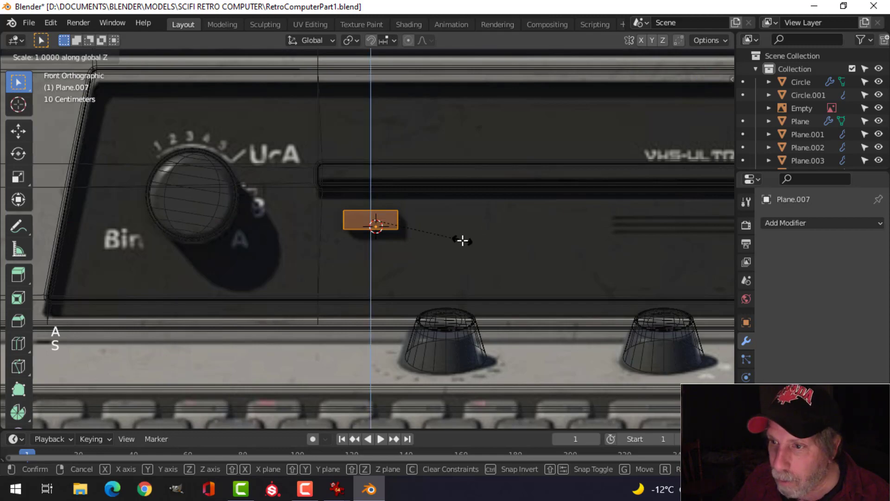
click(468, 246)
Switch to solid shading and move the whole button block forward along Y, clear of the drive panel
mouse_move(467, 246)
middle_down()
mouse_move(513, 291)
mouse_move(400, 282)
mouse_move(390, 274)
mouse_move(446, 278)
mouse_move(397, 265)
mouse_move(477, 284)
mouse_move(379, 266)
middle_up()
key(alt+a)
key(z)
click(513, 277)
key(a)
middle_drag(433, 277, 328, 219)
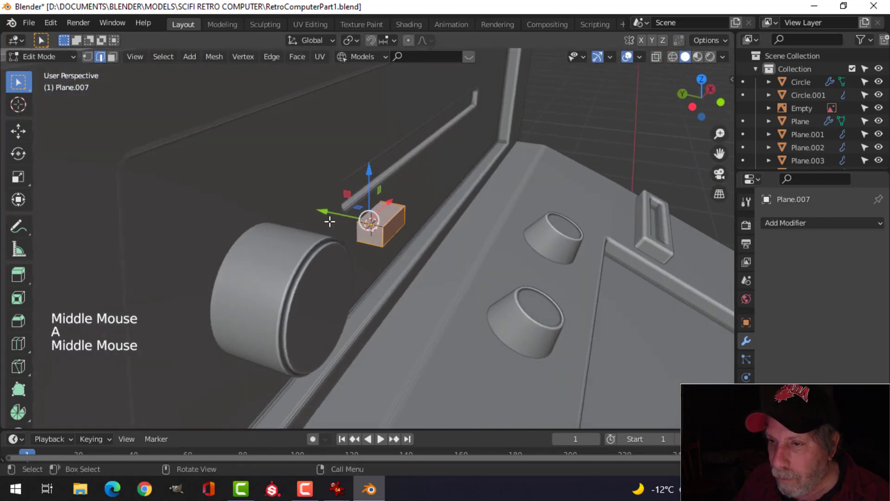
drag(328, 219, 398, 234)
Delete the button block's back face, the one turned toward the drive panel
middle_drag(399, 234, 454, 244)
scroll(441, 220, up, 3)
key(alt+a)
key(3)
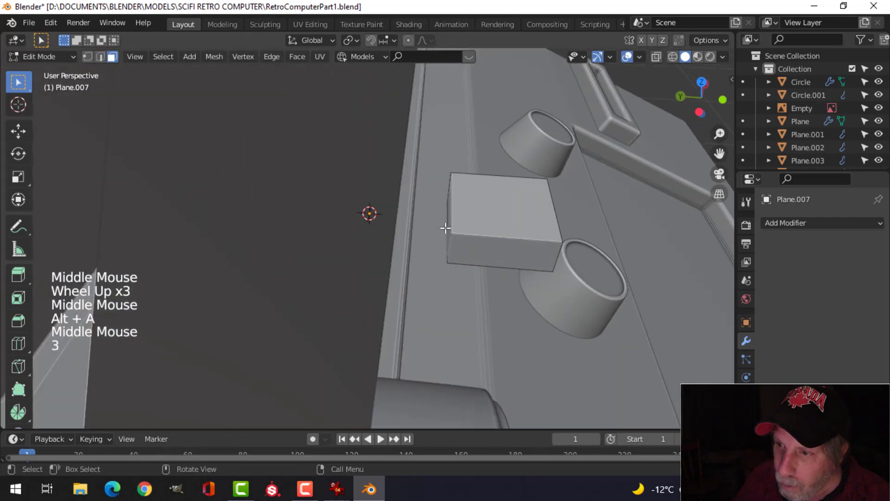
click(453, 227)
drag(449, 216, 430, 224)
key(x)
Move the whole button block back along Y against the drive panel and return to object mode
middle_drag(421, 224, 530, 288)
key(a)
drag(505, 243, 346, 199)
click(416, 226)
key(Tab)
middle_drag(463, 228, 446, 243)
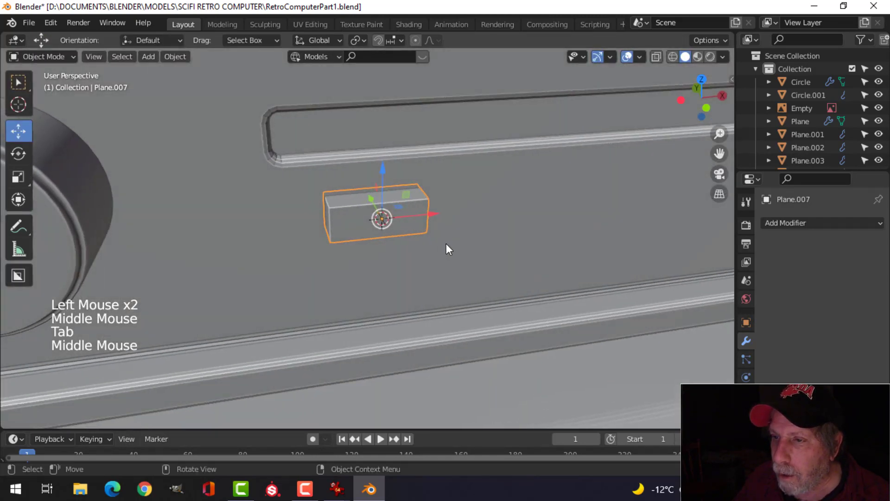
Copy the bevel modifier from the computer body, Plane.003, to the button block, leaving only the button selected
scroll(465, 238, down, 3)
shift+click(465, 237)
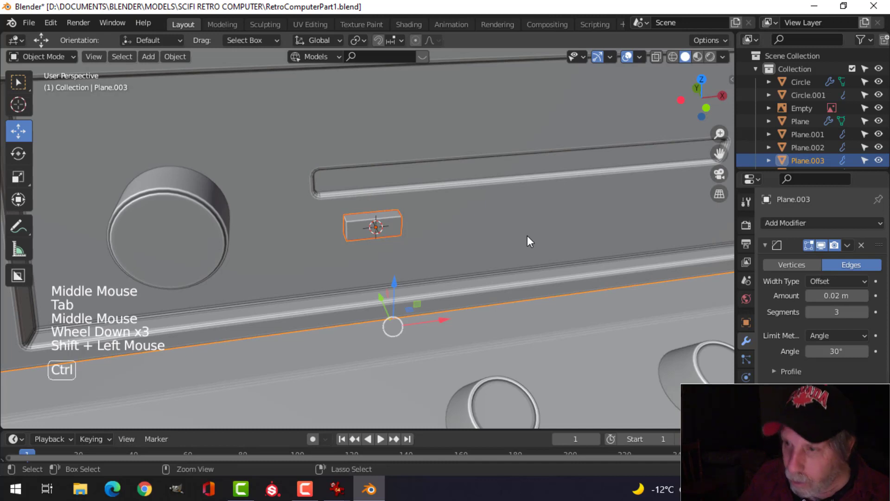
key(ctrl+l)
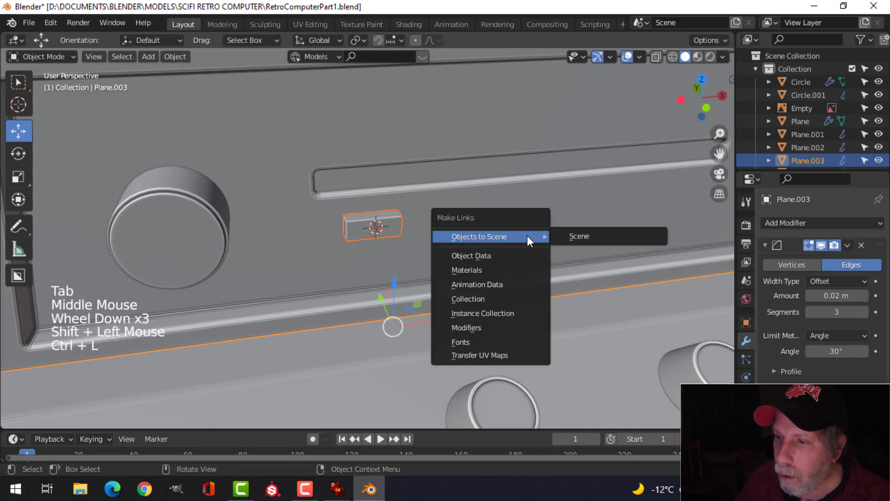
click(483, 327)
key(alt+a)
scroll(421, 236, up, 3)
click(382, 220)
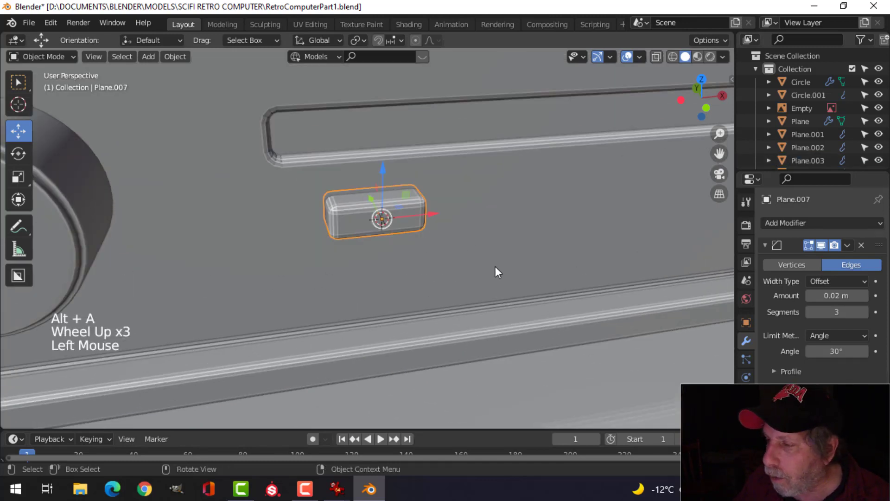
Set the button's bevel amount to 0.01 m and deselect it
scroll(602, 283, down, 1)
click(821, 295)
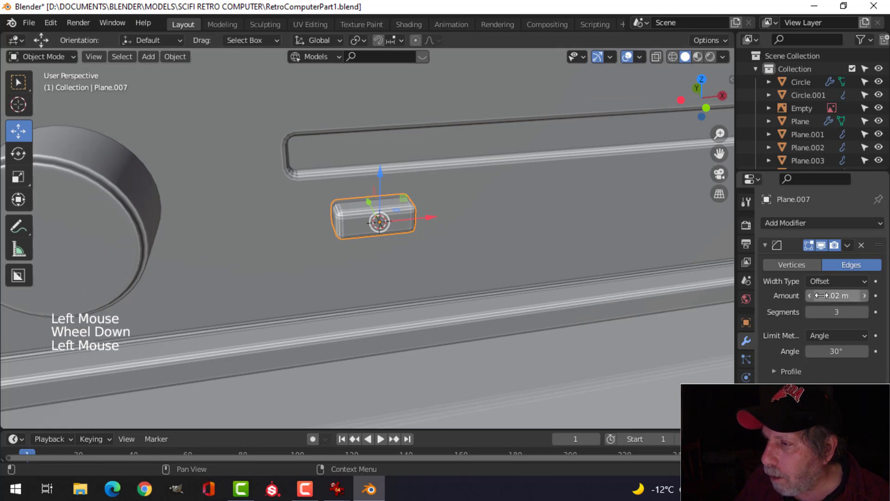
double_click(821, 295)
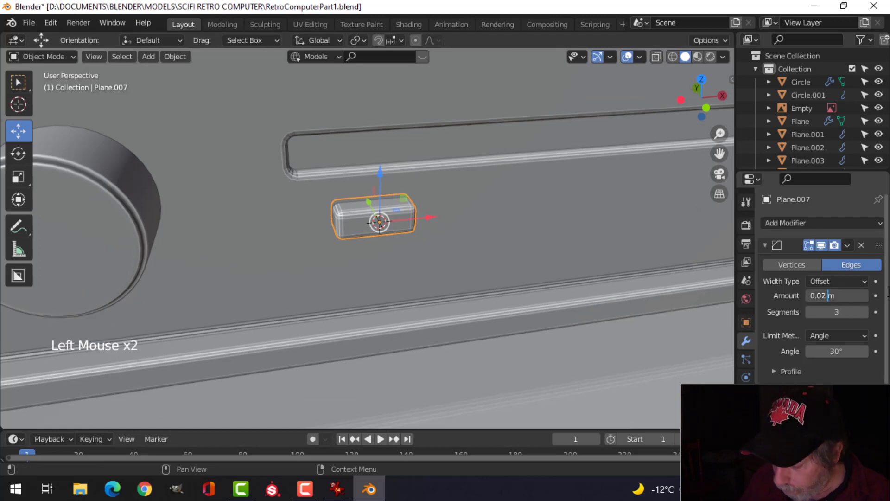
key(BackSpace)
text(1)
key(Return)
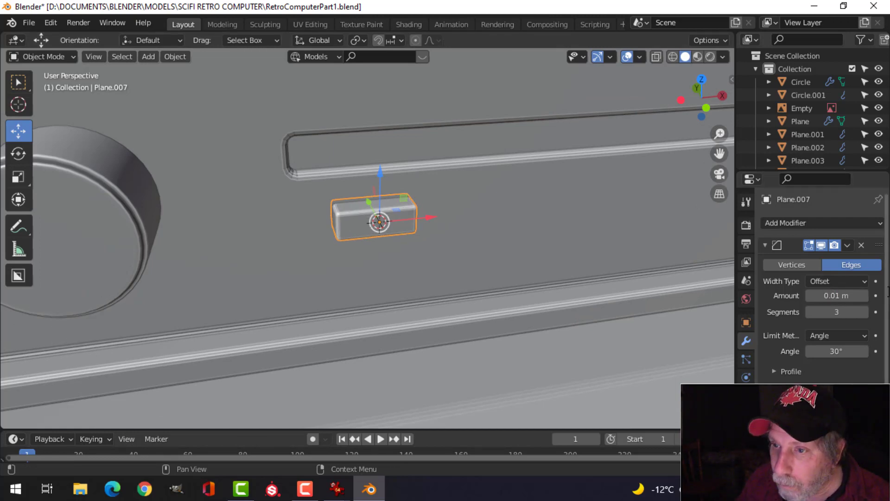
key(alt+a)
Match the button to the front reference by scaling its whole mesh 1.102 along Z and lowering it about 0.008 m
scroll(374, 263, down, 3)
scroll(374, 263, down, 1)
middle_drag(373, 263, 397, 235)
key(KP_1)
key(z)
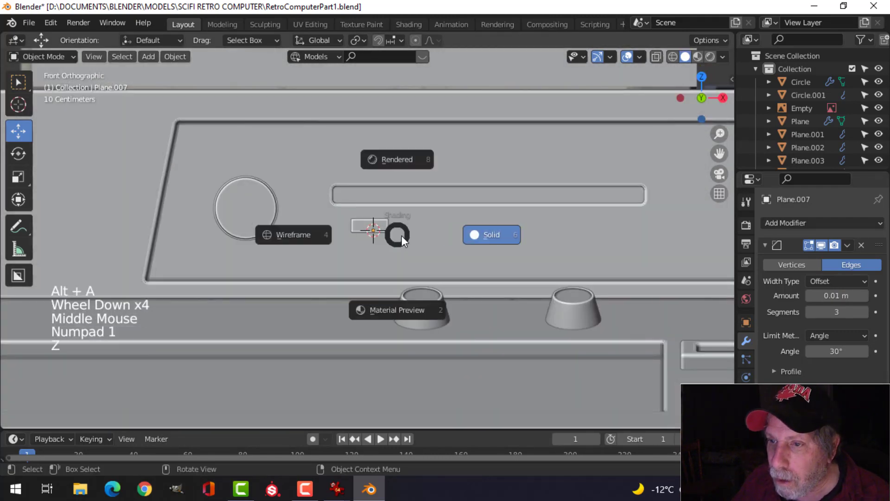
click(304, 239)
scroll(379, 211, up, 3)
click(444, 241)
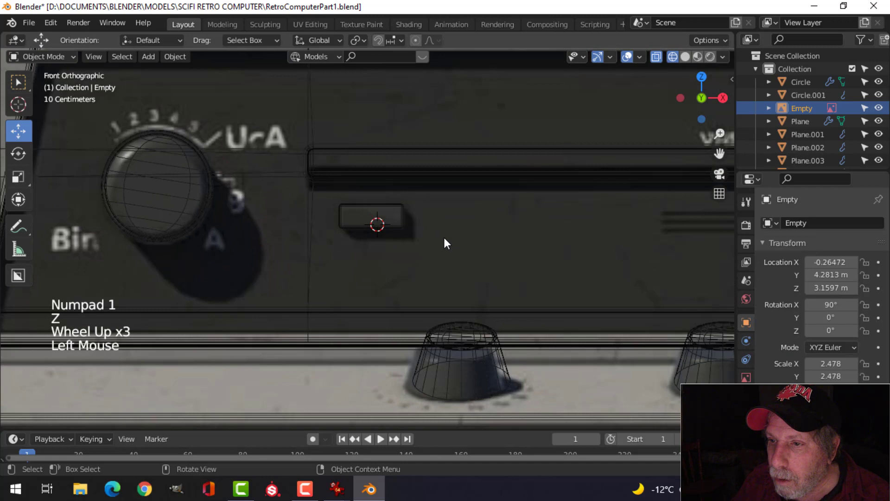
click(395, 209)
click(392, 206)
key(Tab)
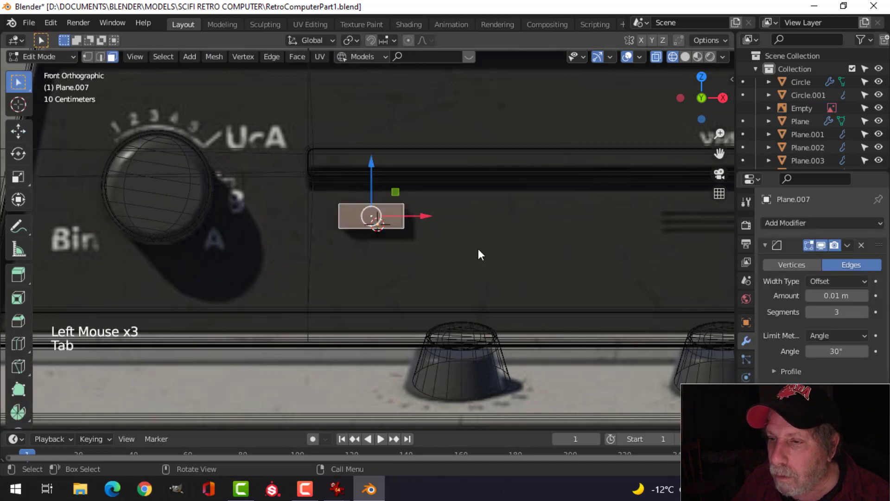
key(a)
key(s)
key(z)
click(485, 257)
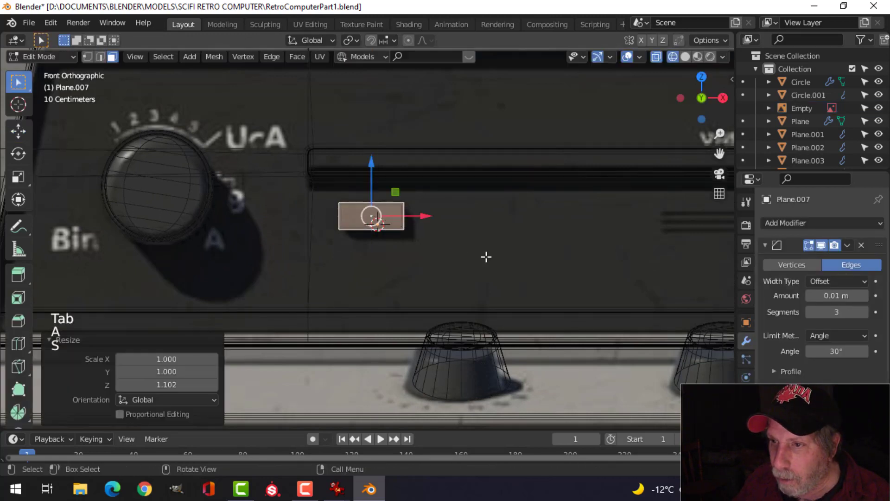
drag(372, 171, 373, 175)
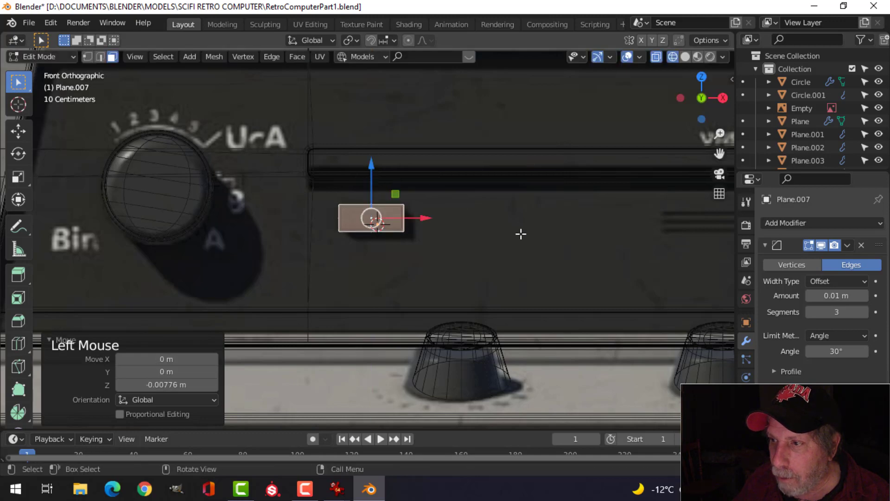
Return the button to object mode in solid shading with nothing selected, save the file, and review the whole model
scroll(514, 241, down, 3)
key(alt+a)
middle_drag(504, 246, 520, 250)
scroll(521, 248, down, 2)
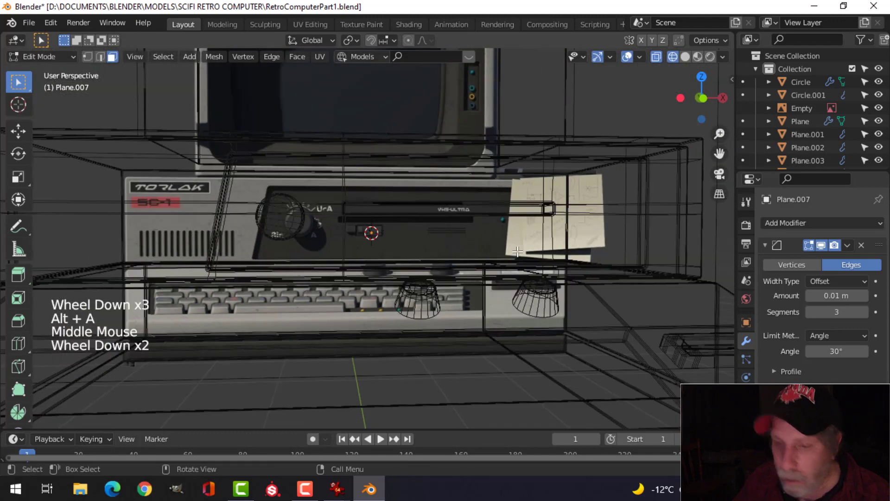
key(z)
click(619, 255)
middle_drag(619, 257, 534, 281)
scroll(413, 283, down, 3)
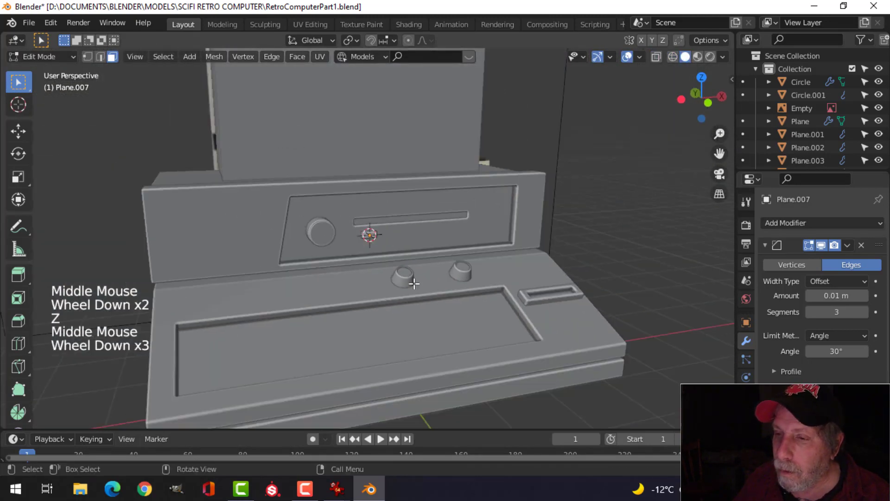
middle_drag(414, 282, 471, 287)
key(Tab)
key(alt+a)
middle_drag(524, 271, 424, 282)
scroll(424, 282, up, 1)
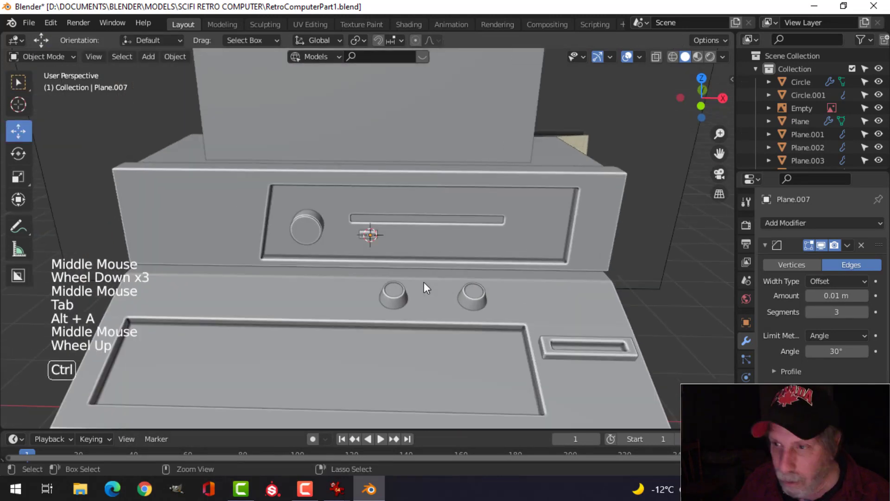
key(ctrl+s)
scroll(421, 282, up, 3)
scroll(421, 286, down, 2)
scroll(479, 299, down, 1)
shift+middle_drag(478, 299, 432, 212)
scroll(393, 286, down, 1)
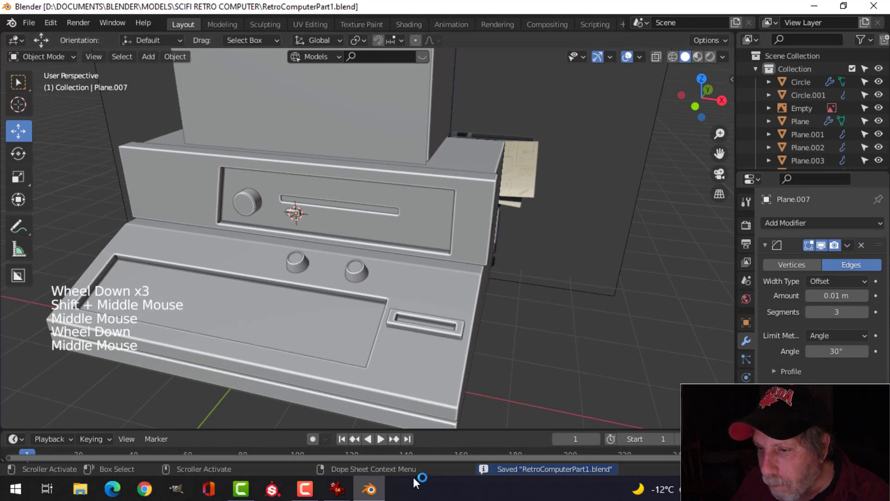
Switch to the front-view reference image in IrfanView and enlarge it to examine the drive panel's remaining details
mouse_move(337, 492)
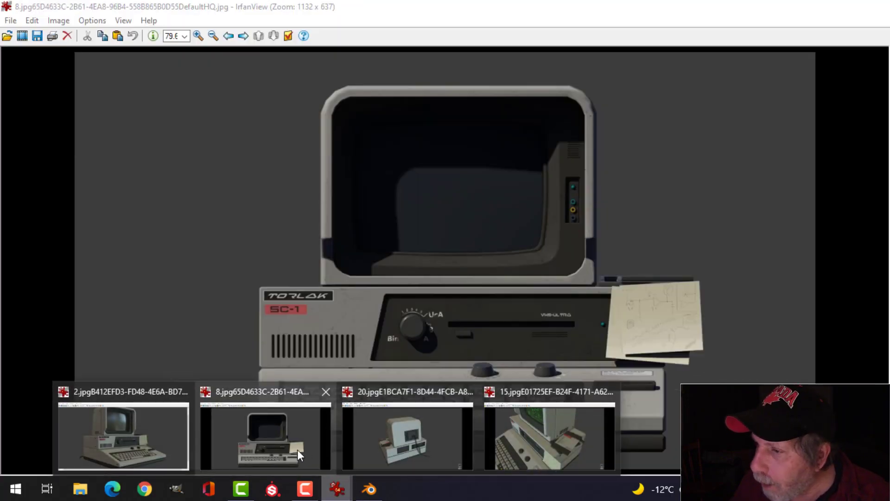
click(296, 449)
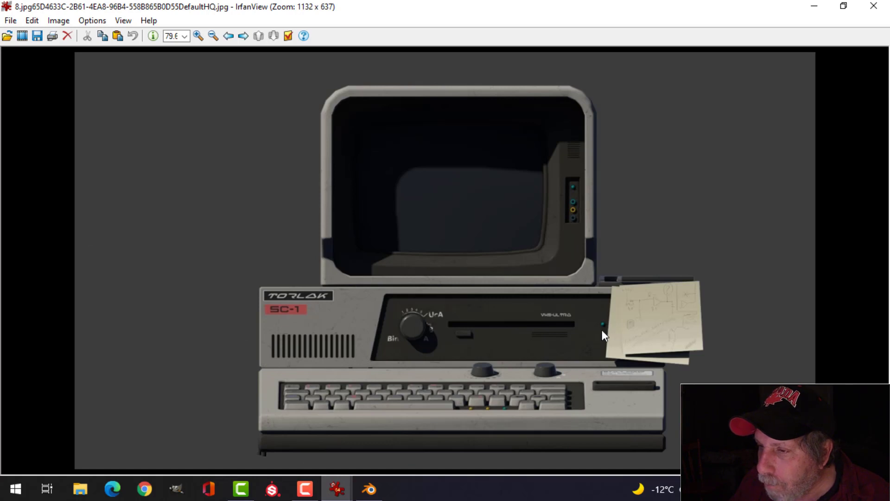
click(198, 37)
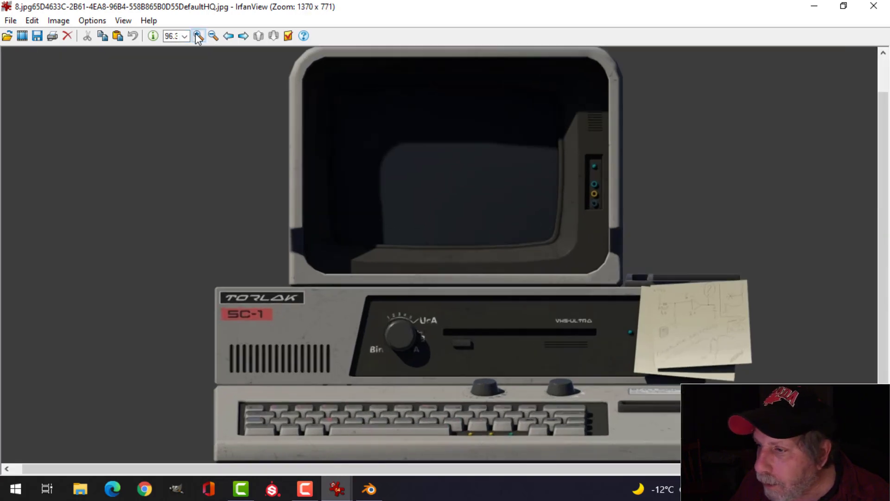
Enlarge the front reference image further to examine the slot, vent lines and lettering on the drive panel
click(198, 36)
click(197, 36)
click(198, 36)
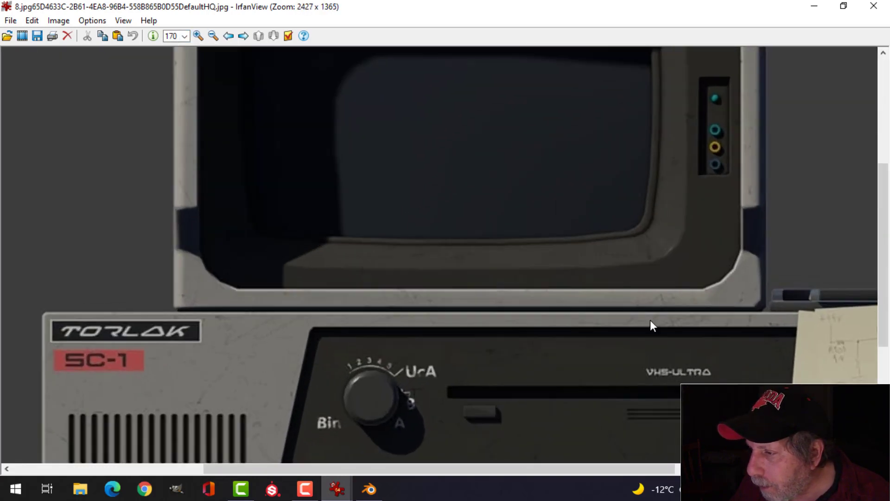
Switch to Blender, select the drive housing, and show the model from the front in wireframe shading
click(371, 491)
scroll(446, 271, down, 3)
shift+middle_drag(446, 271, 412, 261)
middle_drag(412, 261, 457, 255)
key(KP_1)
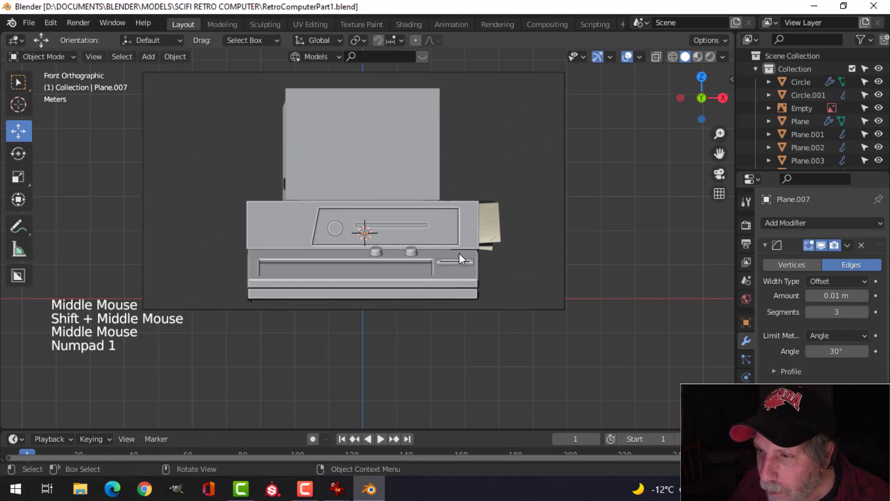
scroll(459, 253, up, 4)
click(536, 221)
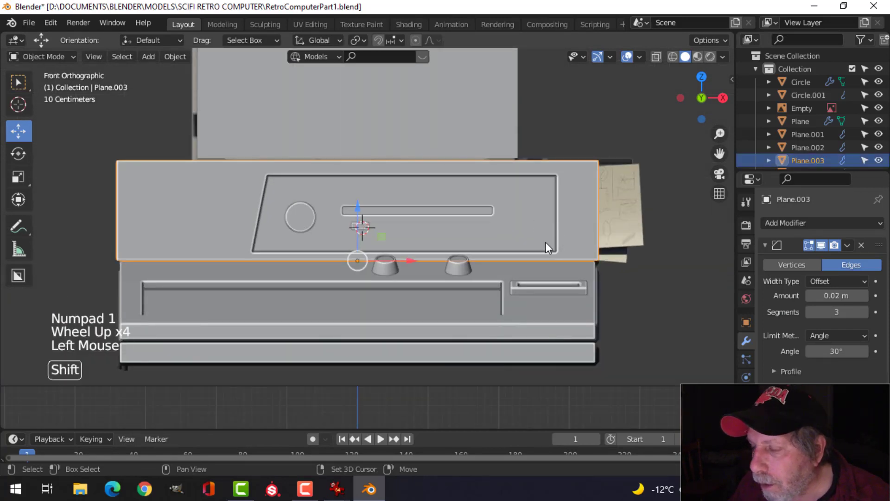
shift+middle_drag(545, 242, 480, 244)
key(z)
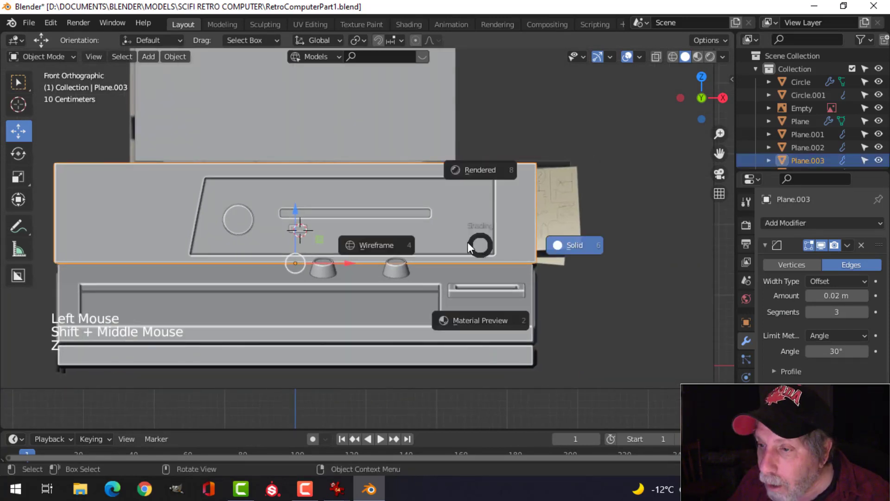
Place the 3D cursor on the teal indicator light beside the drive slot in the reference image, and return to the Move tool
scroll(512, 242, up, 3)
shift+middle_drag(511, 242, 451, 236)
scroll(488, 232, up, 3)
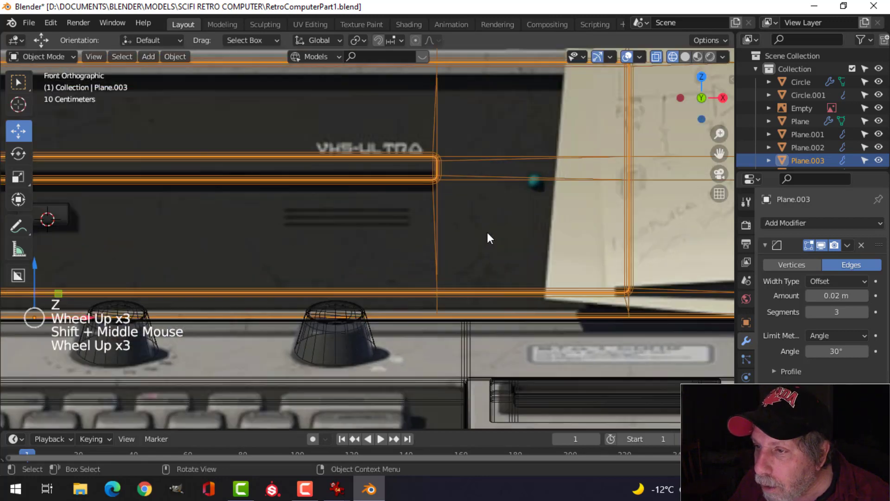
scroll(445, 220, down, 1)
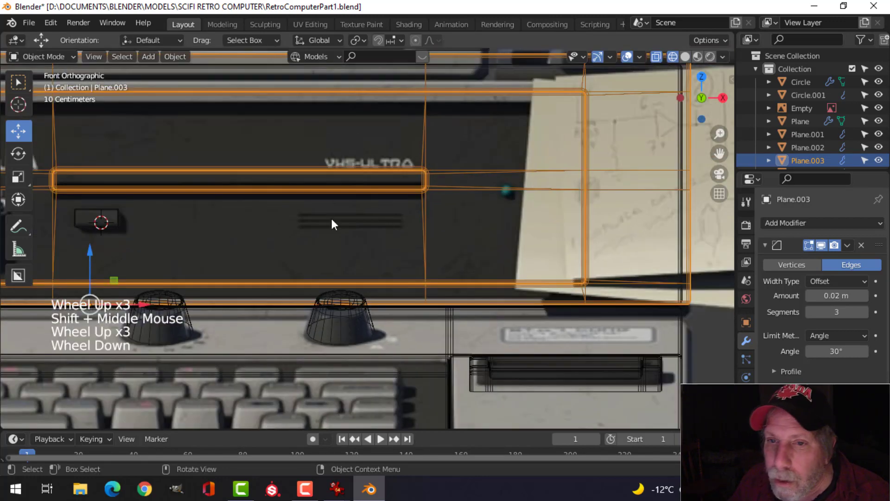
click(18, 105)
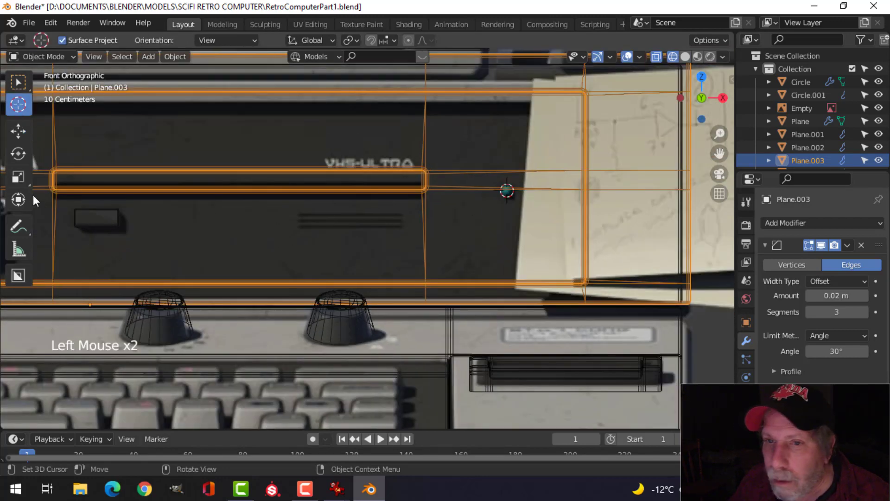
click(21, 130)
scroll(443, 242, down, 3)
scroll(441, 238, up, 1)
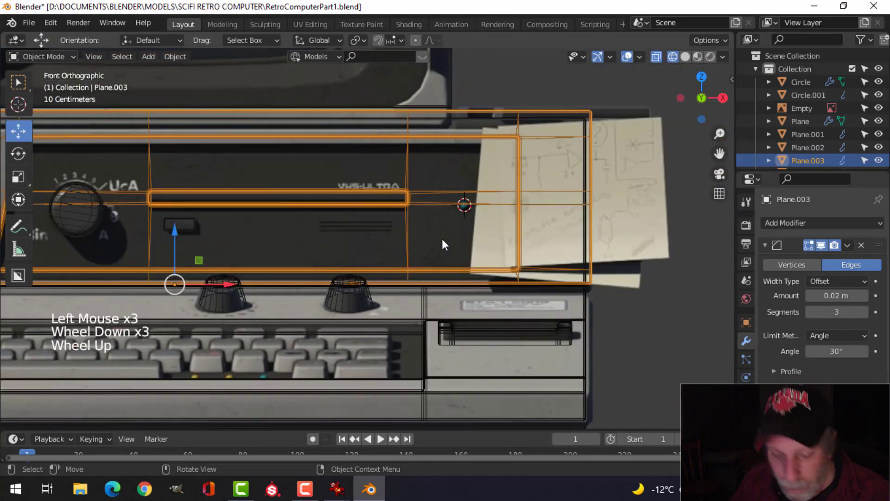
key(z)
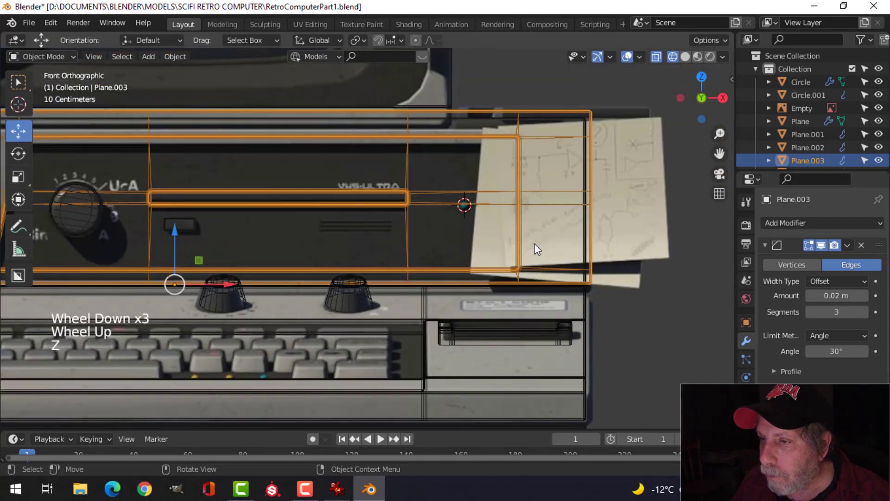
key(shift+a)
mouse_move(532, 245)
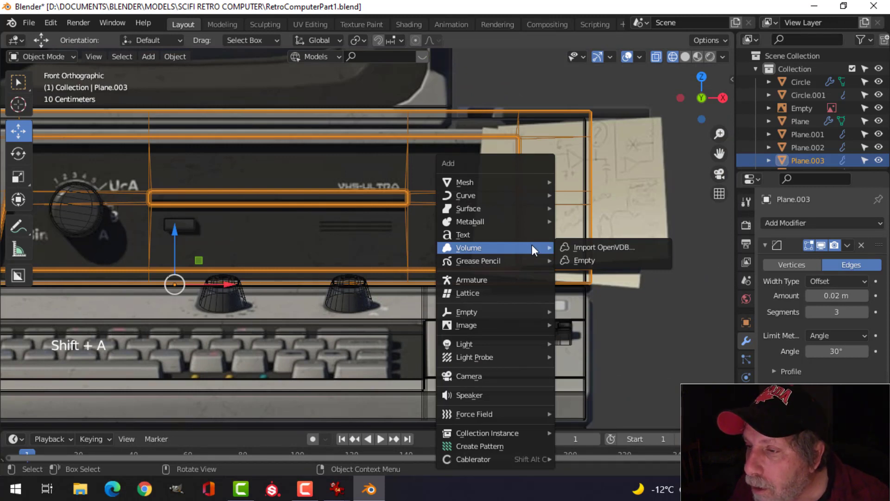
key(Escape)
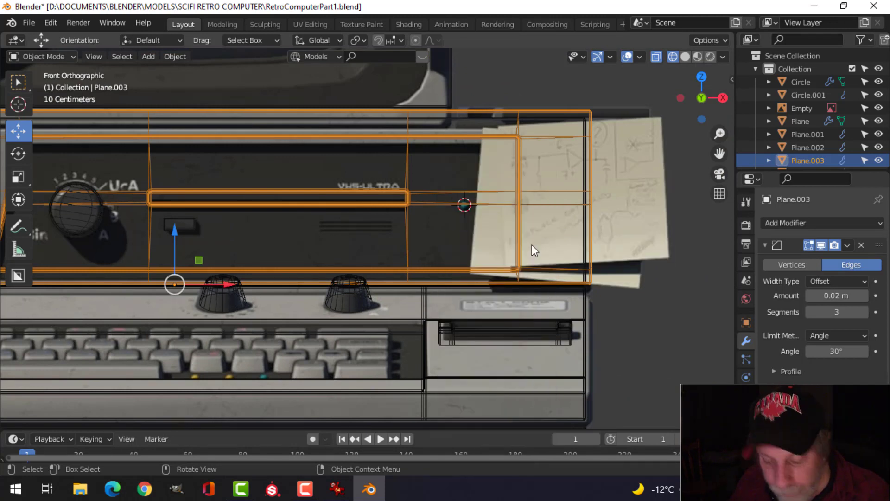
key(z)
key(Escape)
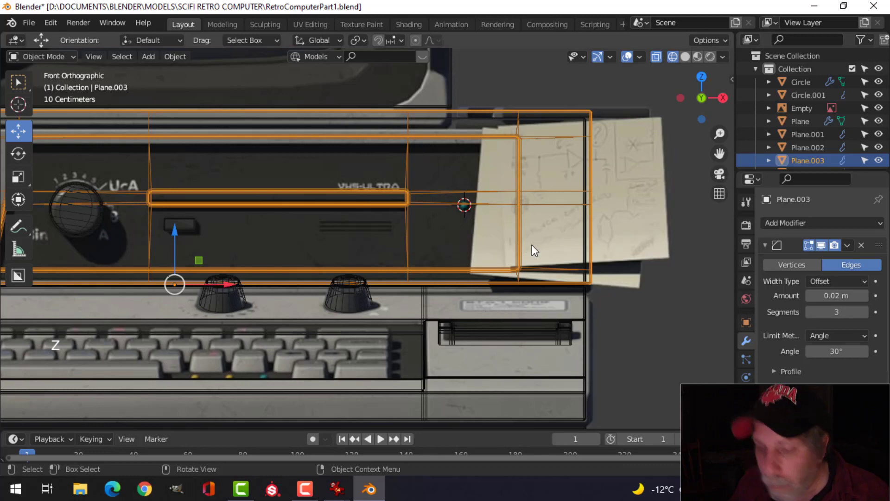
Add a cube at the 3D cursor on the indicator light and scale its mesh to 0.072
key(shift+a)
mouse_move(484, 185)
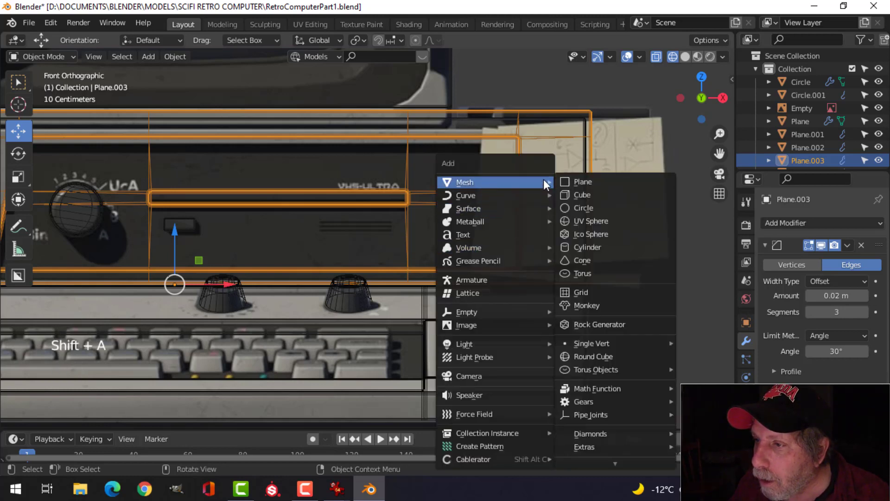
click(580, 194)
key(Tab)
key(s)
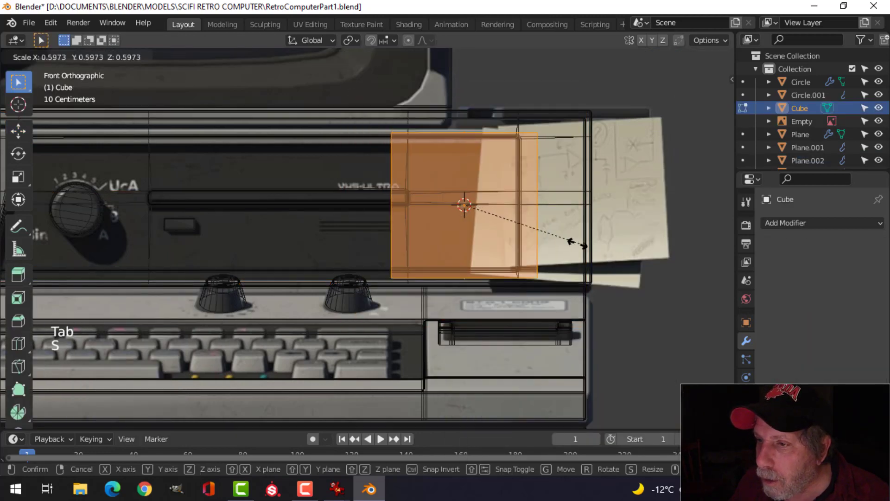
click(474, 216)
Shrink the cube's mesh around the reference light by 0.825 and again by about 0.94, and return to object mode
scroll(474, 216, up, 4)
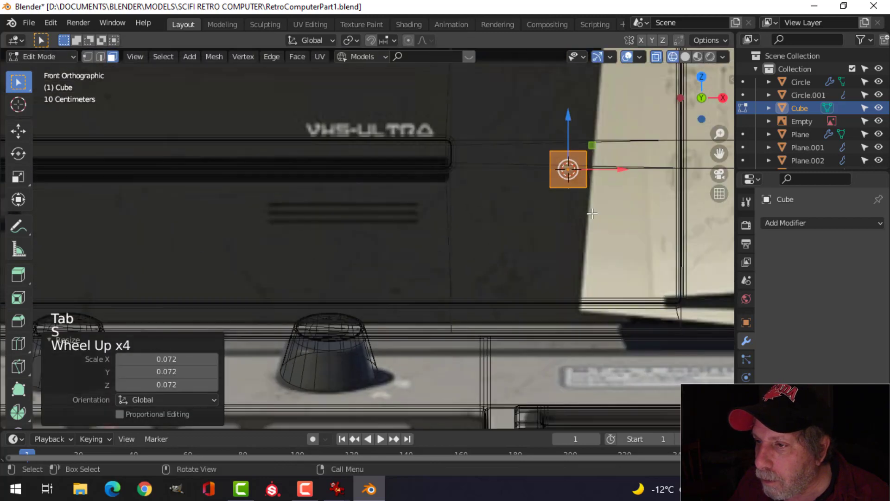
key(s)
click(611, 212)
shift+middle_drag(610, 212, 472, 230)
key(s)
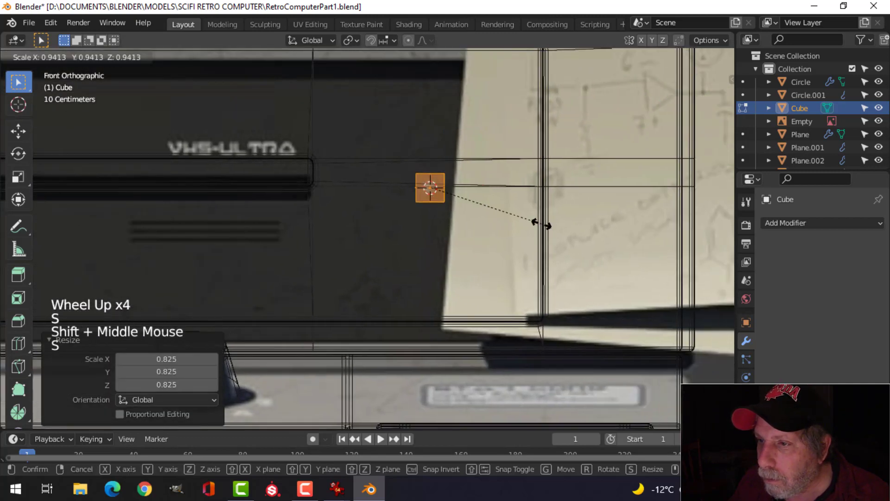
click(540, 223)
key(Tab)
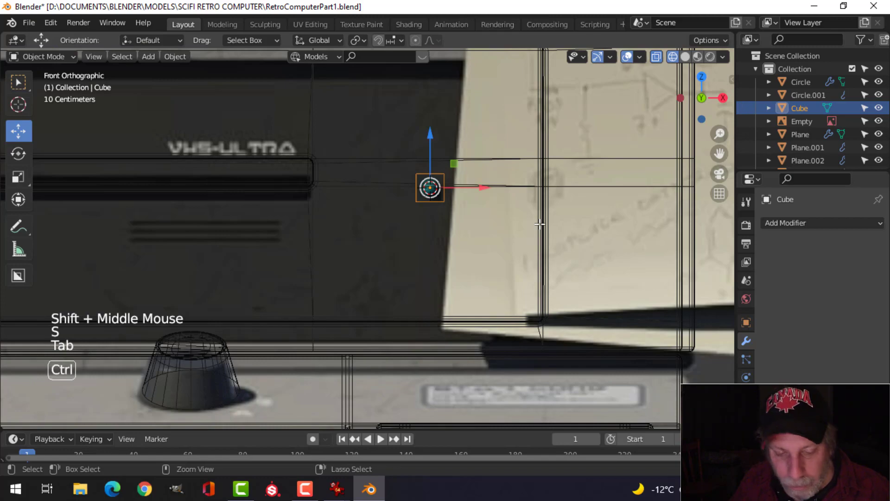
Give the cube a level 2 Catmull-Clark subdivision and cut a vertical edge loop between its front and back, leaving nothing selected
key(ctrl+2)
middle_drag(504, 218, 369, 248)
key(KP_3)
scroll(374, 272, up, 3)
scroll(370, 248, up, 4)
key(Tab)
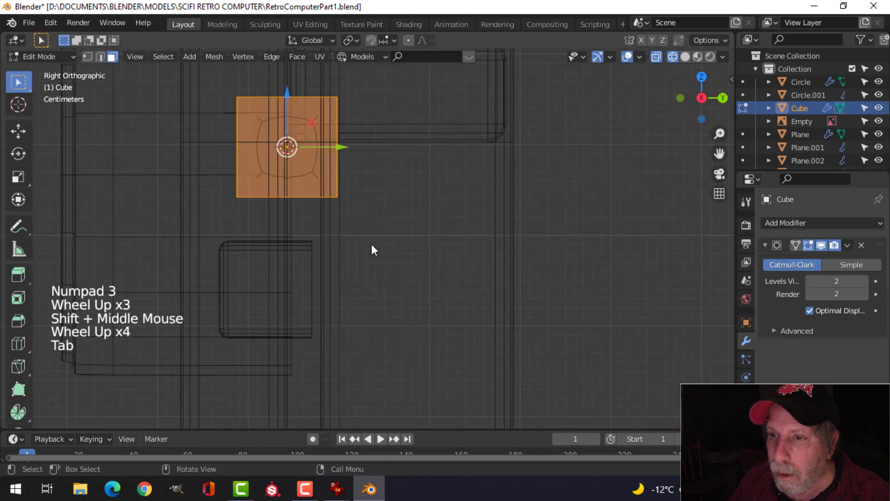
key(ctrl+r)
key(alt+a)
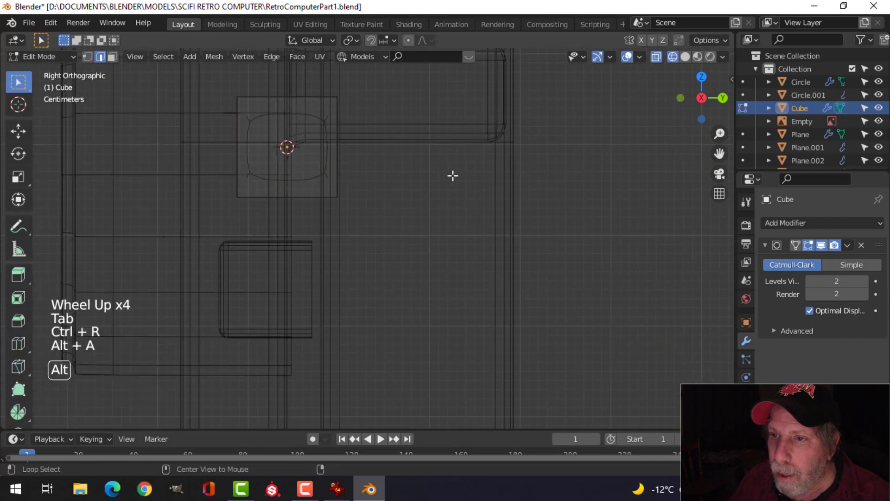
Select the cube's back face, grow the selection to the adjoining faces behind the loop cut, and delete those faces
middle_drag(453, 175, 432, 185)
key(3)
click(254, 101)
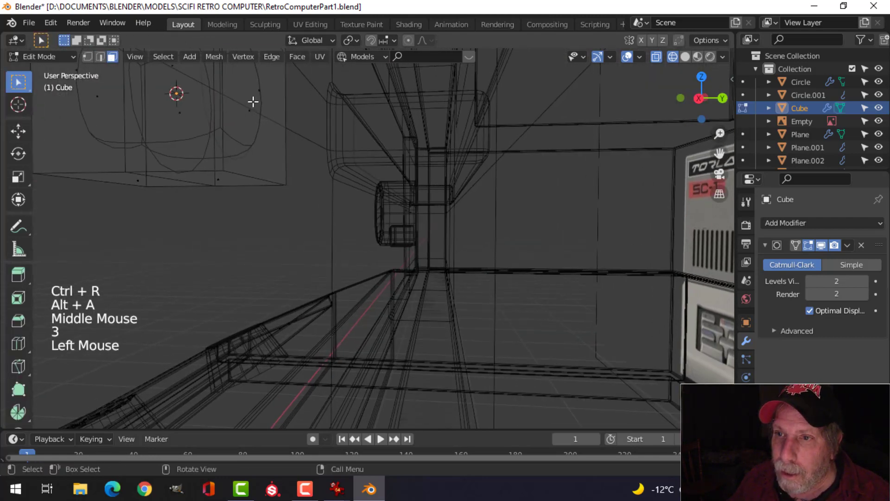
scroll(278, 139, down, 3)
middle_drag(297, 158, 426, 224)
key(alt+a)
click(301, 201)
key(alt+a)
click(242, 206)
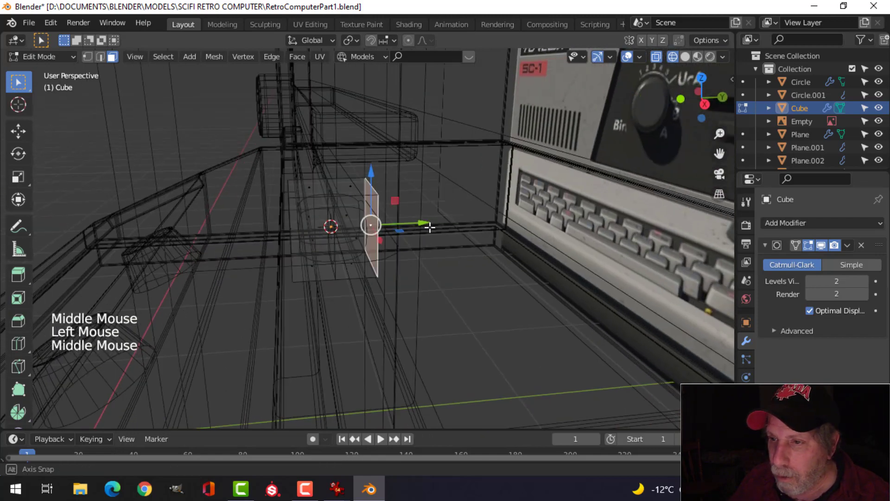
key(ctrl+KP_Add)
key(x)
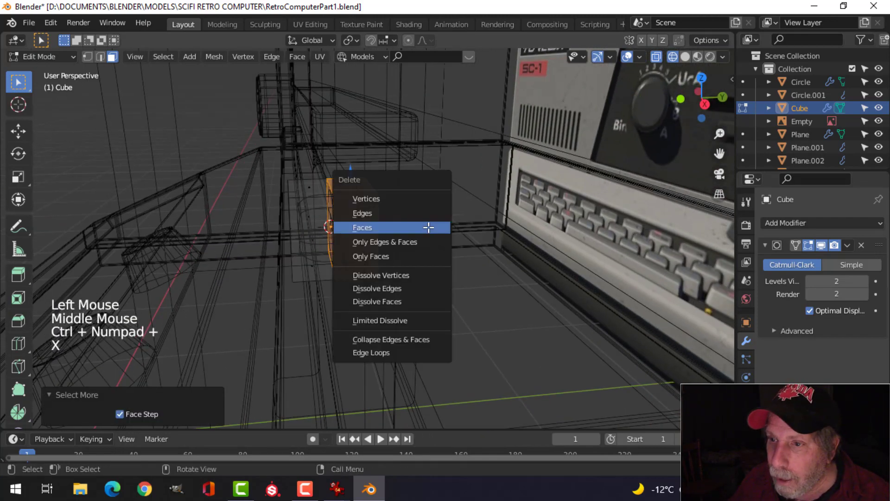
click(423, 229)
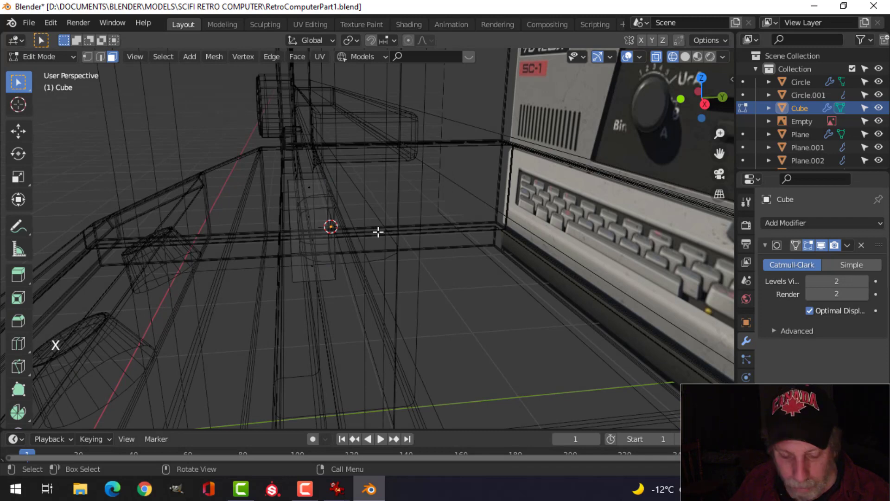
Scale the remaining half of the light's mesh by 0.976 against the front reference in wireframe shading
key(z)
click(473, 241)
mouse_move(473, 241)
middle_down()
mouse_move(414, 258)
mouse_move(503, 257)
mouse_move(474, 268)
middle_up()
key(a)
key(KP_1)
key(z)
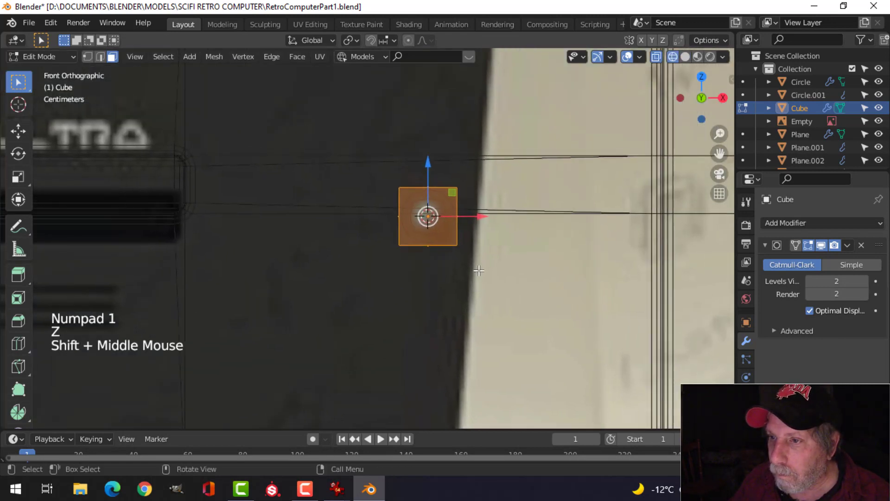
scroll(473, 268, up, 2)
key(s)
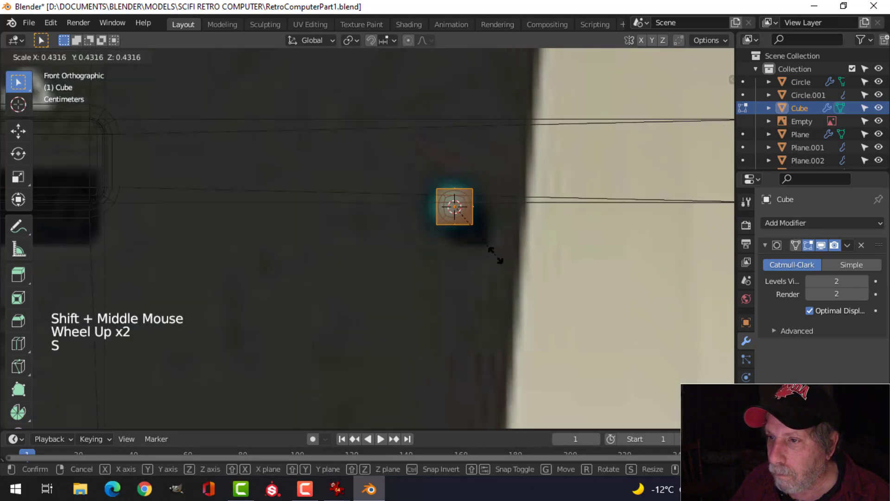
click(592, 248)
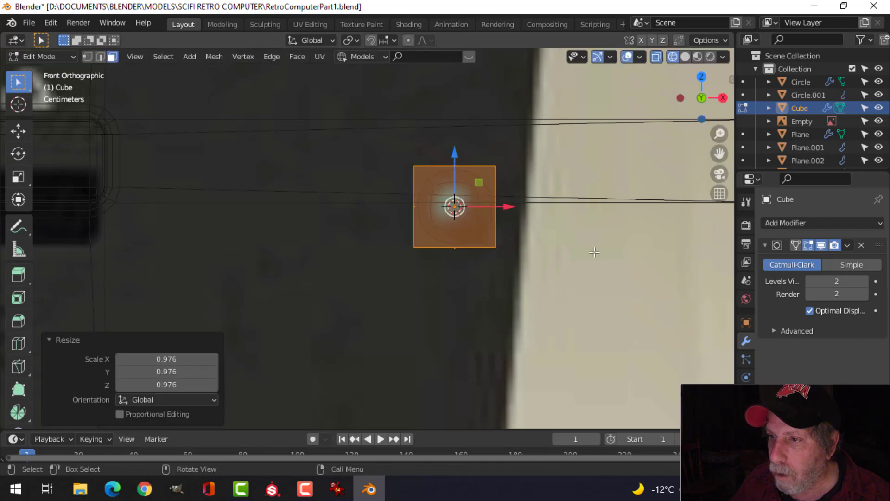
In solid shading, shift the light's mesh slightly along Y towards the drive panel and return to object mode
mouse_move(592, 248)
middle_down()
mouse_move(515, 276)
mouse_move(499, 300)
mouse_move(445, 304)
middle_up()
key(z)
click(603, 276)
scroll(417, 306, down, 2)
mouse_move(391, 303)
middle_down()
mouse_move(433, 300)
mouse_move(420, 285)
middle_up()
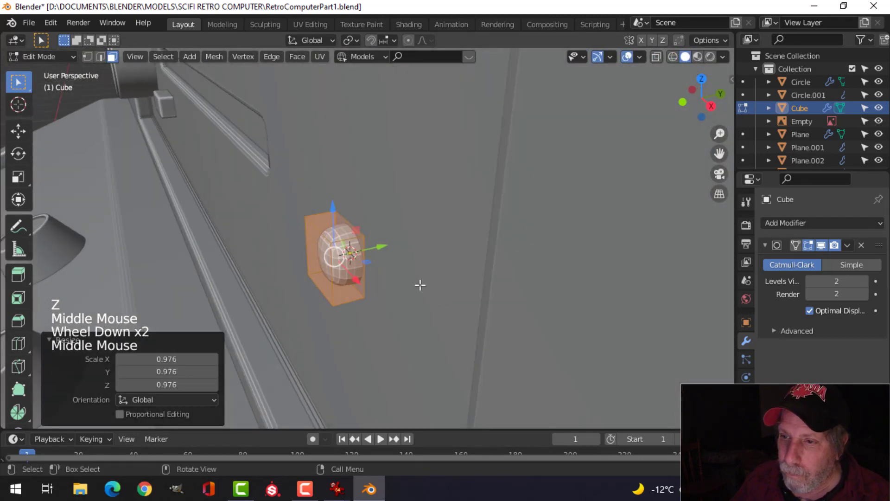
mouse_move(377, 246)
mouse_down()
mouse_move(389, 242)
mouse_move(373, 246)
mouse_move(388, 250)
mouse_up()
key(Tab)
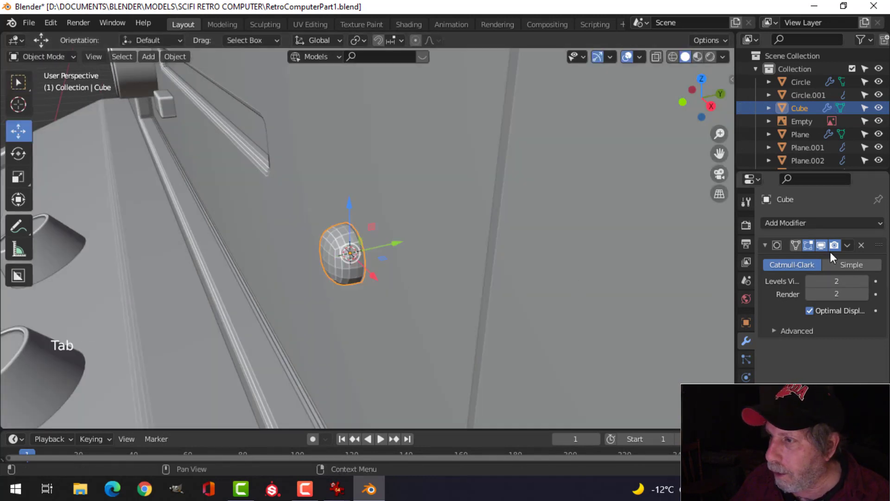
Apply the light's subdivision modifier, shade it smooth, and deselect it
click(847, 249)
click(813, 260)
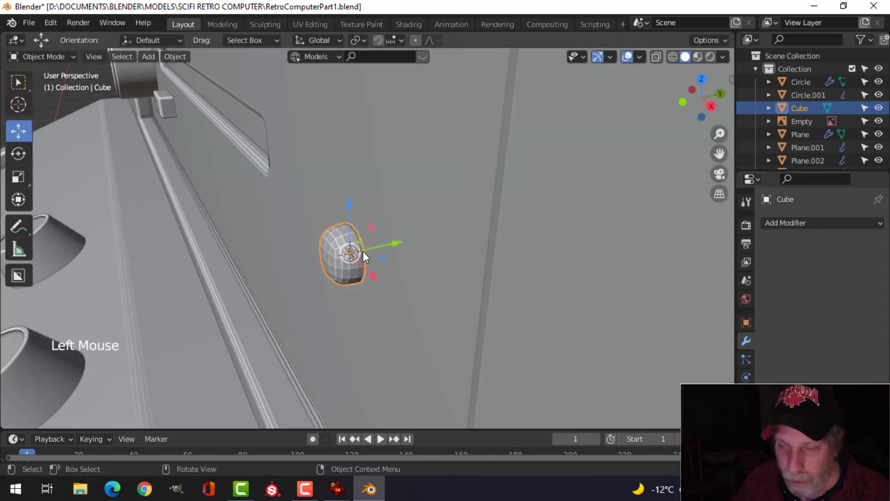
right_click(363, 251)
key(alt+a)
Enlarge the indicator light's whole mesh by 1.192 and return to object mode
scroll(336, 299, down, 3)
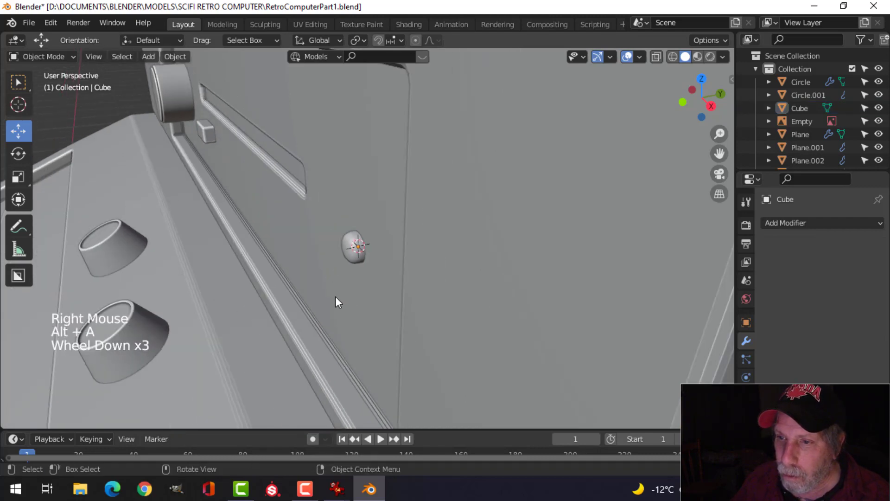
middle_drag(337, 302, 441, 275)
scroll(413, 293, down, 7)
scroll(406, 289, up, 5)
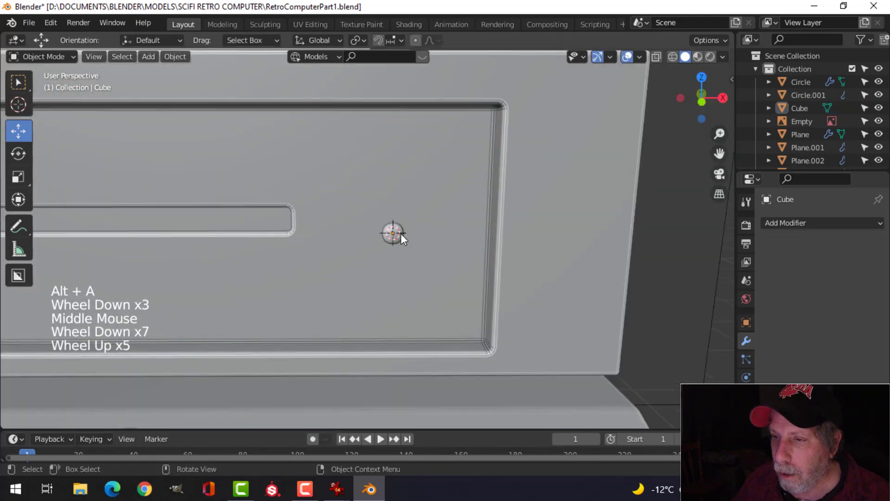
click(431, 248)
key(Tab)
key(a)
key(s)
click(477, 263)
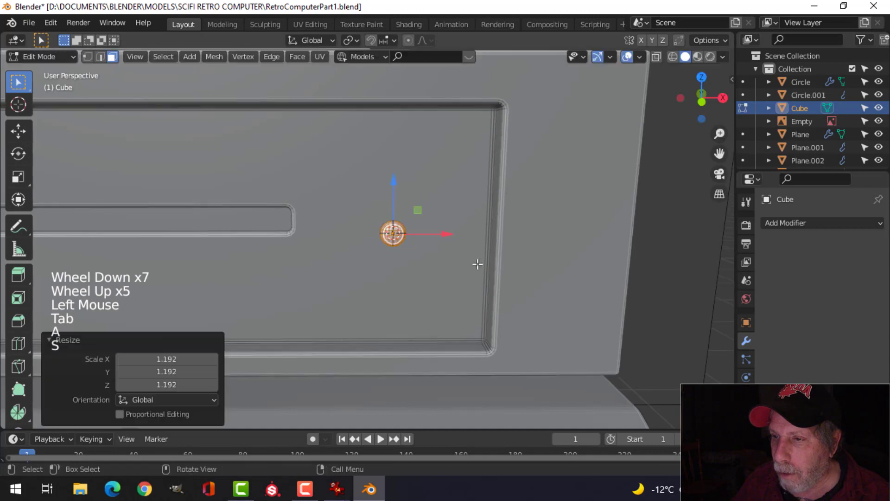
key(Tab)
Adjust the indicator light's depth on the drive panel with a slight move along Y, and leave it selected
middle_drag(478, 263, 377, 280)
key(alt+a)
scroll(360, 253, up, 4)
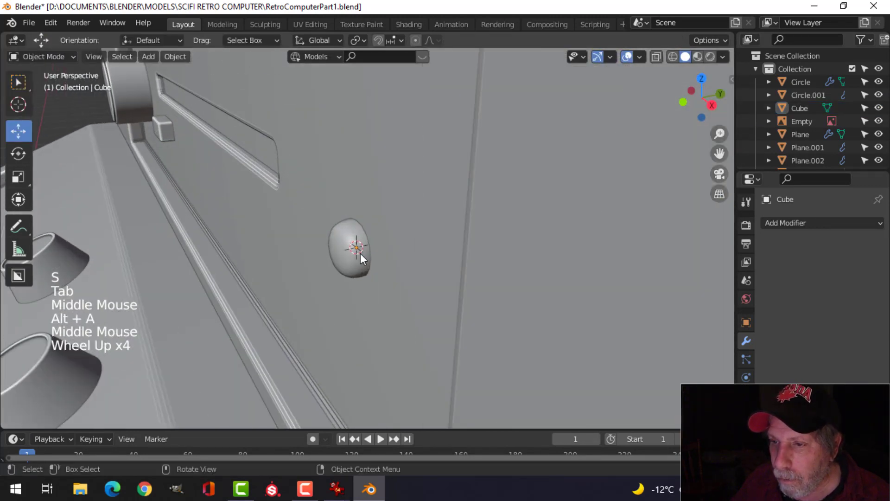
click(360, 253)
drag(393, 244, 395, 237)
key(alt+a)
scroll(405, 278, down, 9)
middle_drag(368, 308, 430, 287)
click(377, 242)
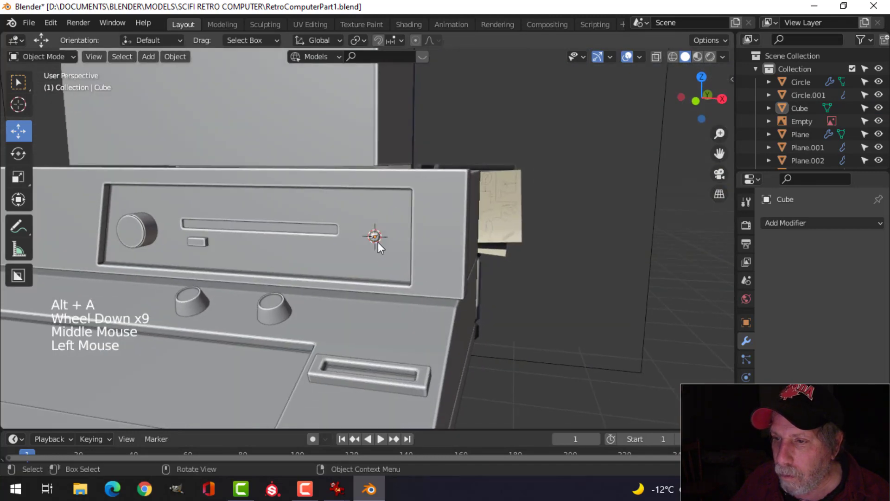
middle_drag(377, 242, 371, 372)
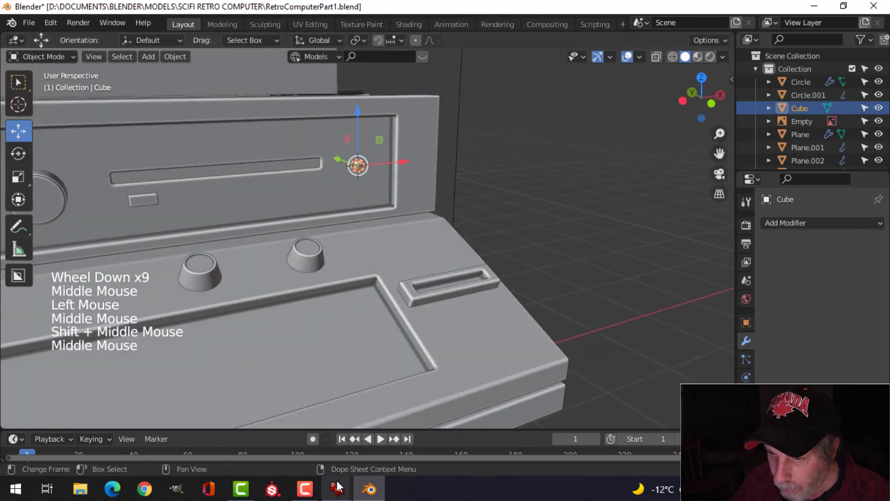
Compare the model with reference images 15 and 2 in IrfanView and switch back to Blender
mouse_move(337, 486)
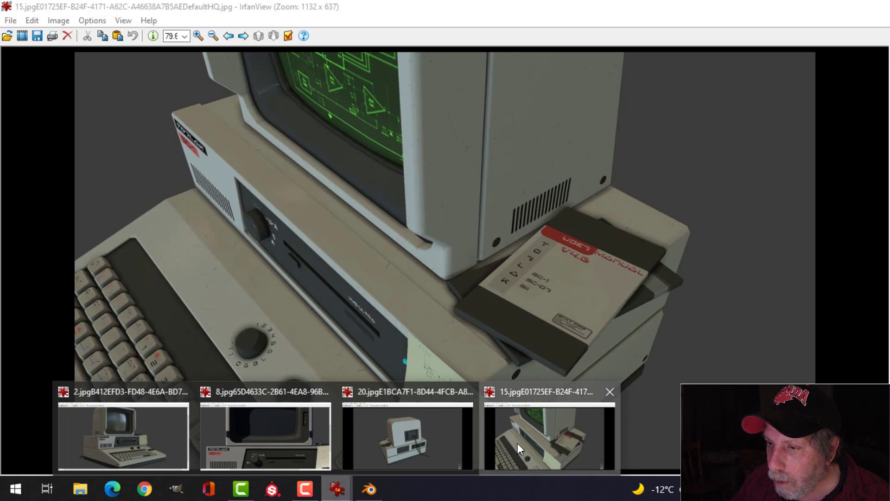
click(518, 443)
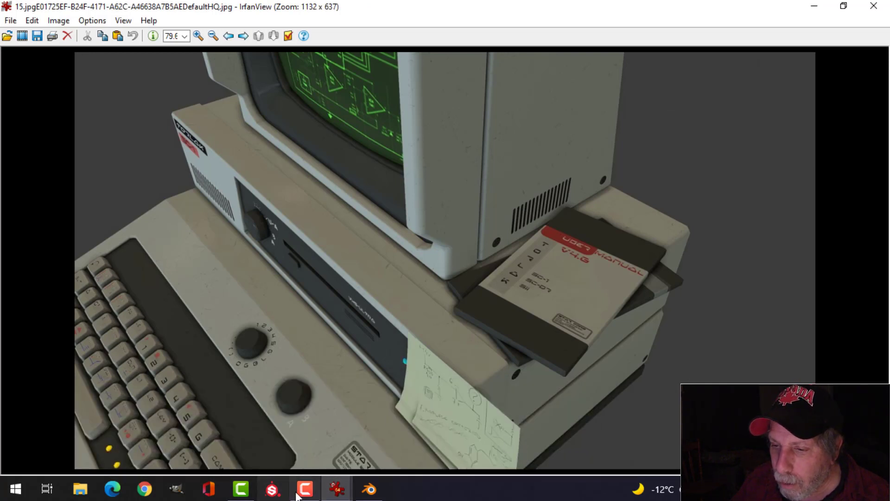
mouse_move(337, 489)
click(154, 438)
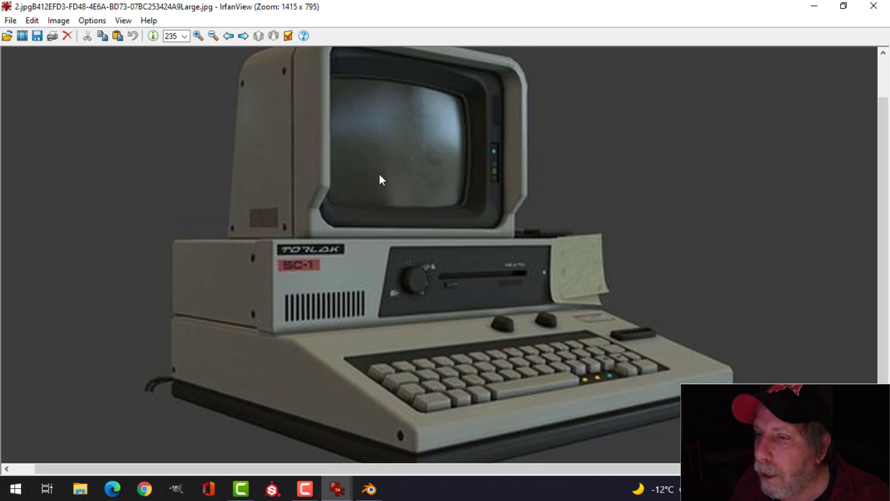
click(369, 488)
scroll(474, 312, down, 5)
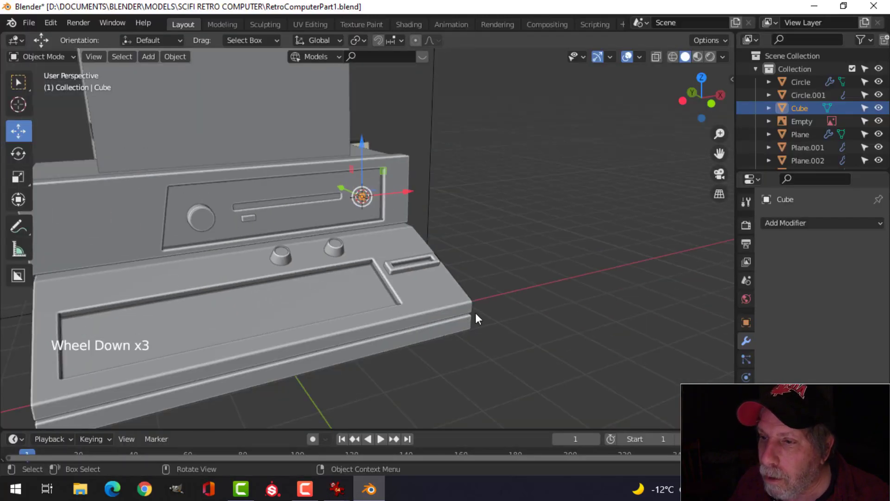
Deselect the indicator light, enable shadows in the viewport shading, and hide the Empty reference image
key(alt+a)
mouse_move(437, 290)
shift+middle_down()
mouse_move(490, 300)
mouse_move(533, 274)
mouse_move(536, 290)
mouse_move(560, 291)
shift+middle_up()
click(722, 57)
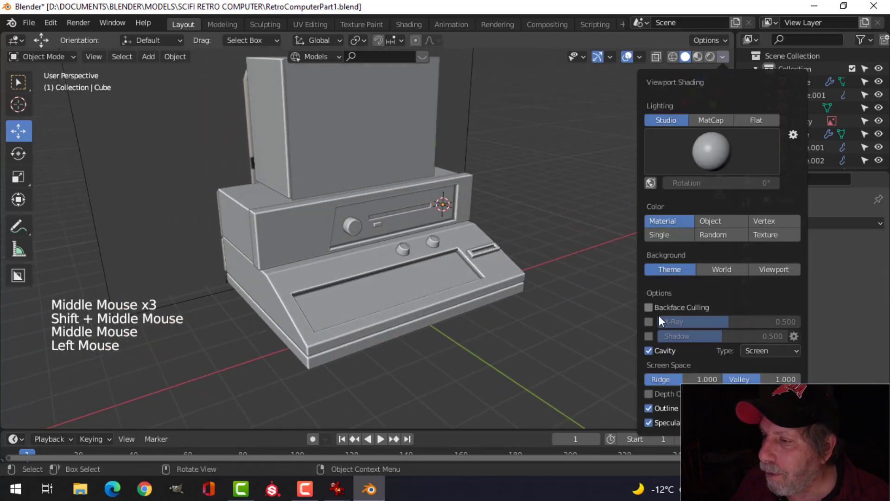
click(649, 335)
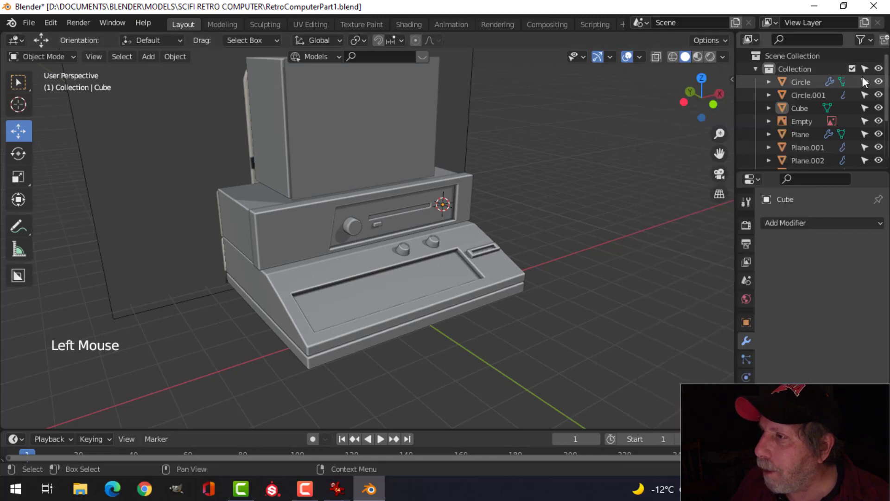
click(879, 121)
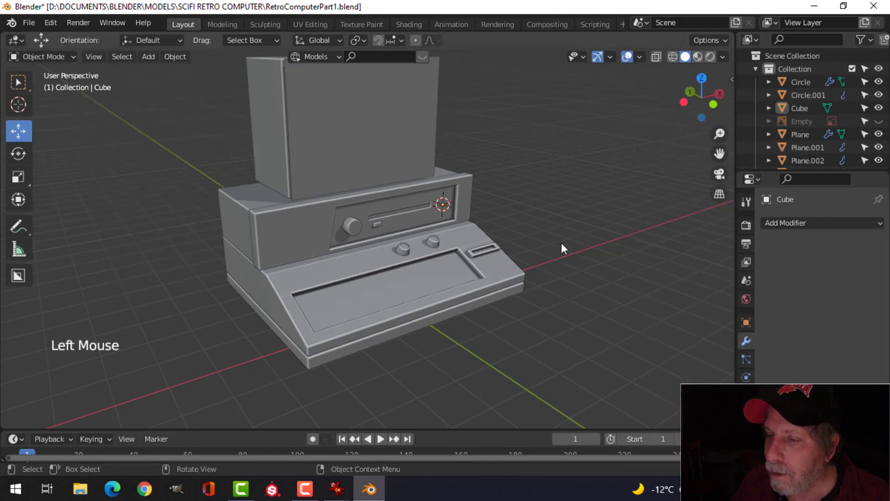
Turn on the Face Orientation overlay to check the model's normals, keeping the viewport gizmos shown
click(598, 58)
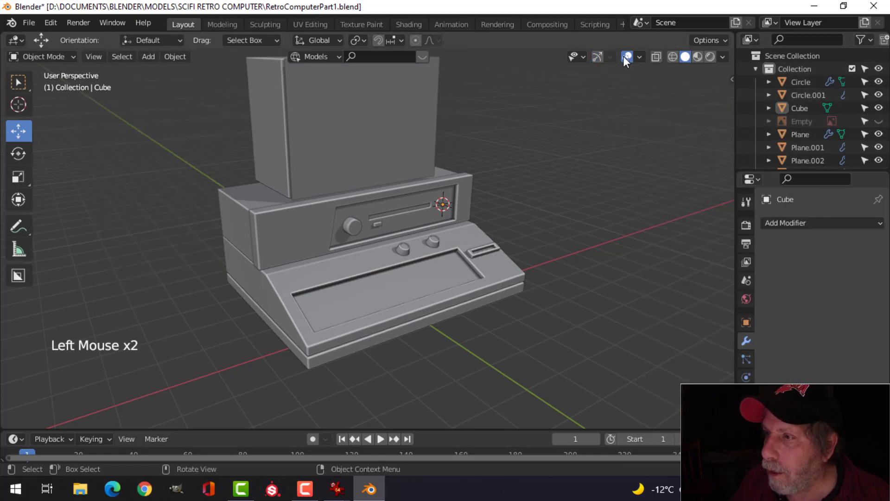
click(639, 57)
click(586, 292)
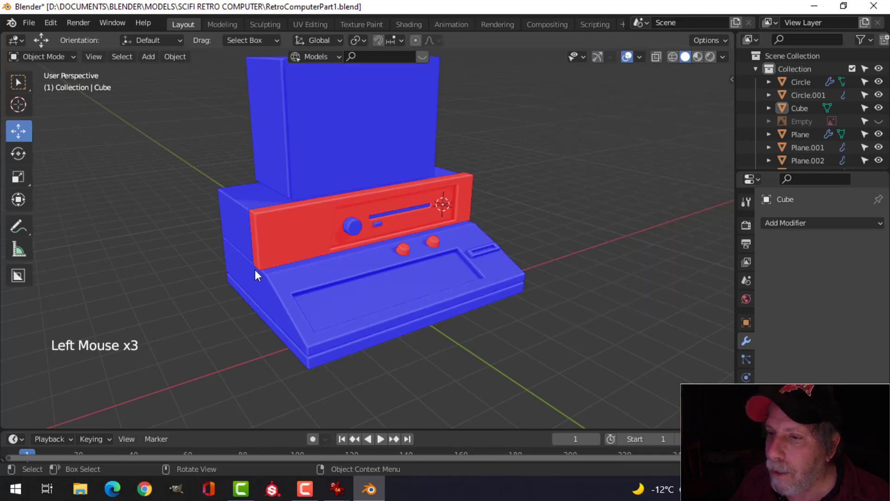
click(598, 58)
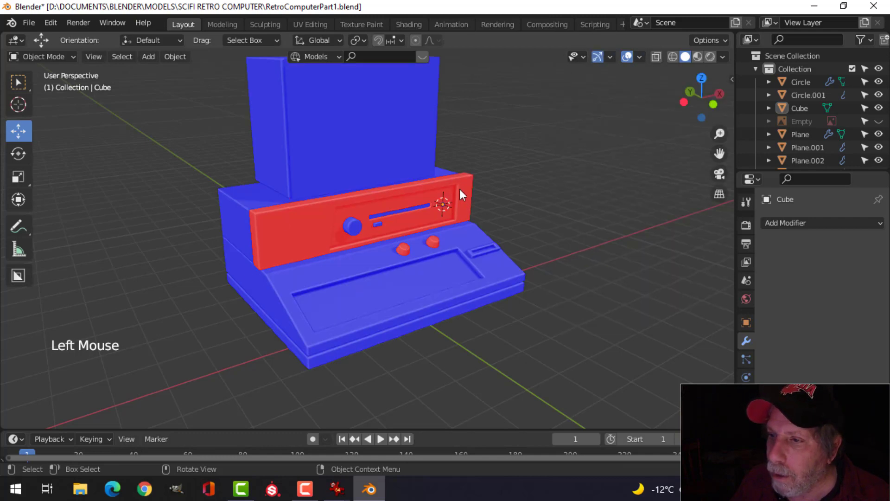
Recalculate the normals of the whole drive panel front mesh to the outside and return to object mode
click(462, 188)
key(Tab)
key(a)
key(alt+n)
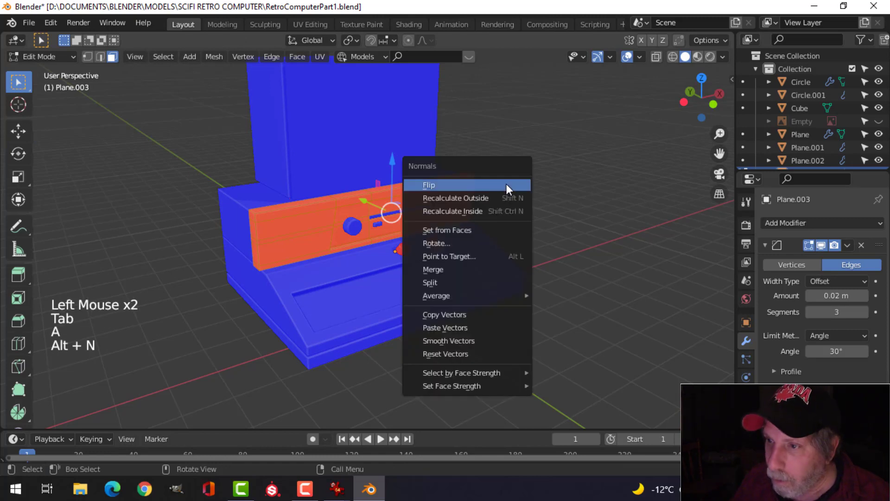
click(494, 197)
scroll(457, 236, up, 3)
key(alt+a)
key(Tab)
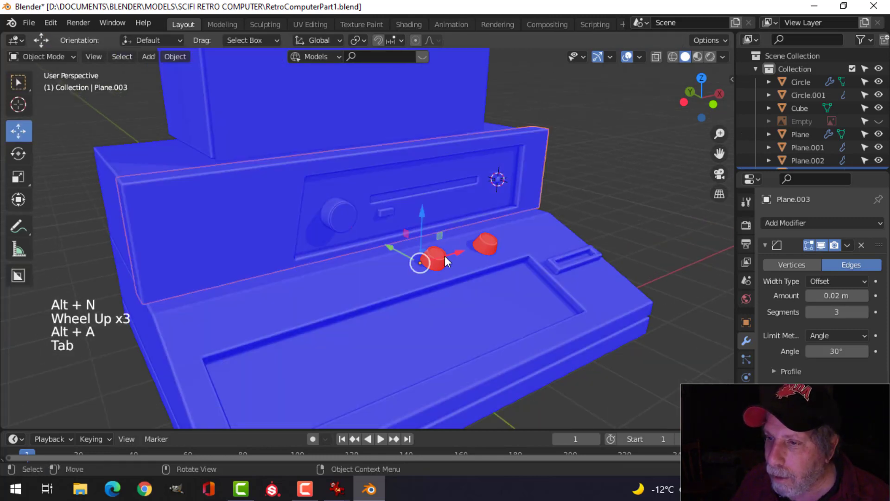
click(465, 256)
click(495, 252)
key(Tab)
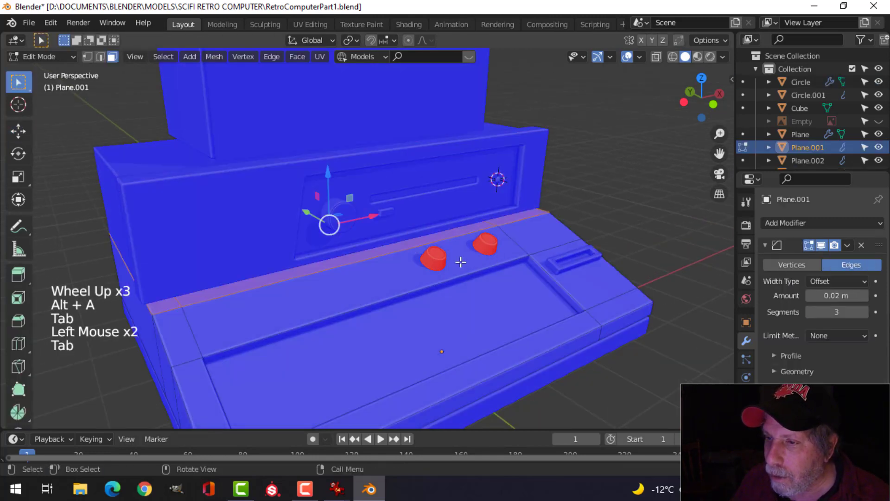
key(Tab)
Correct the normals of both control knobs on the sloped keyboard housing so they face outward, and deselect them in object mode
click(435, 260)
key(Tab)
key(a)
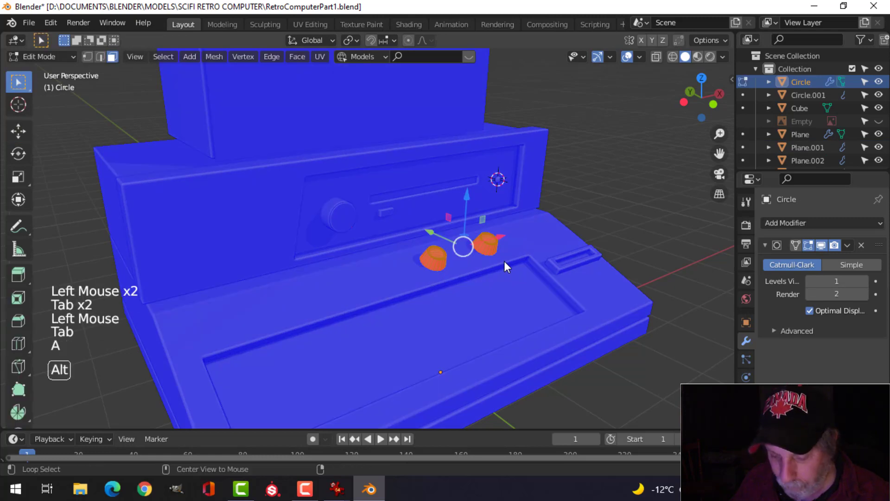
key(alt+n)
click(505, 261)
key(Tab)
key(alt+a)
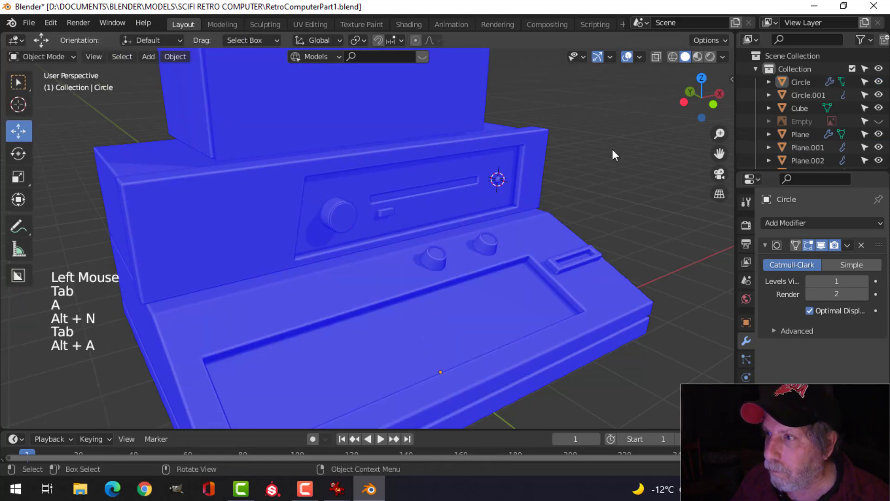
Turn off the Face Orientation overlay to return to the plain grey solid display
click(640, 57)
click(606, 291)
scroll(427, 225, down, 2)
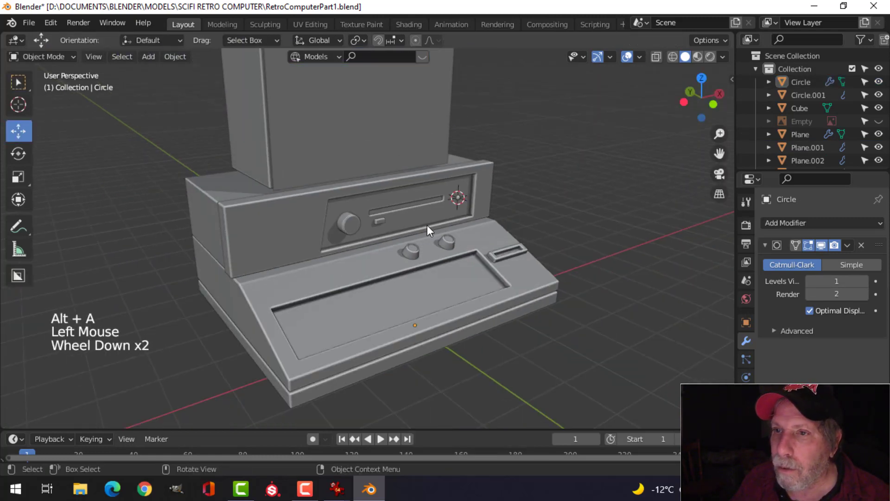
Hide the viewport gizmos and all overlays for a clean view of the whole computer
click(341, 41)
click(597, 57)
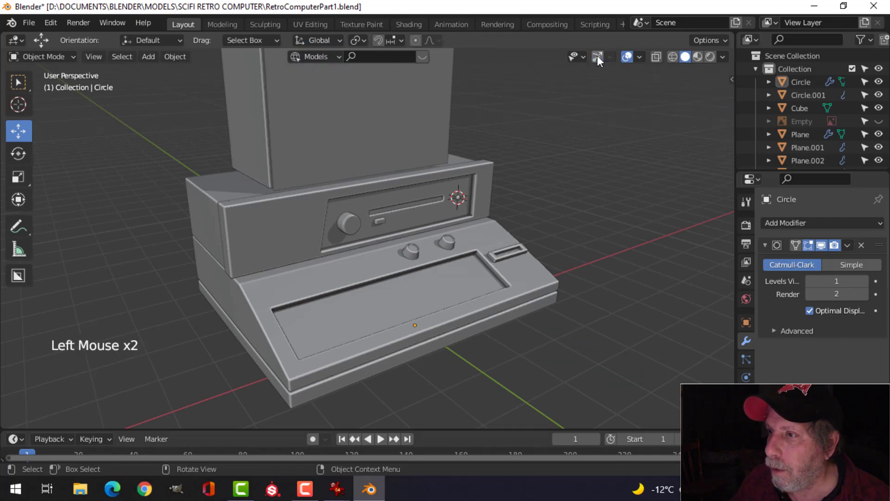
click(626, 57)
scroll(626, 183, down, 1)
mouse_move(626, 183)
shift+middle_down()
mouse_move(614, 187)
mouse_move(627, 201)
shift+middle_up()
scroll(616, 195, up, 2)
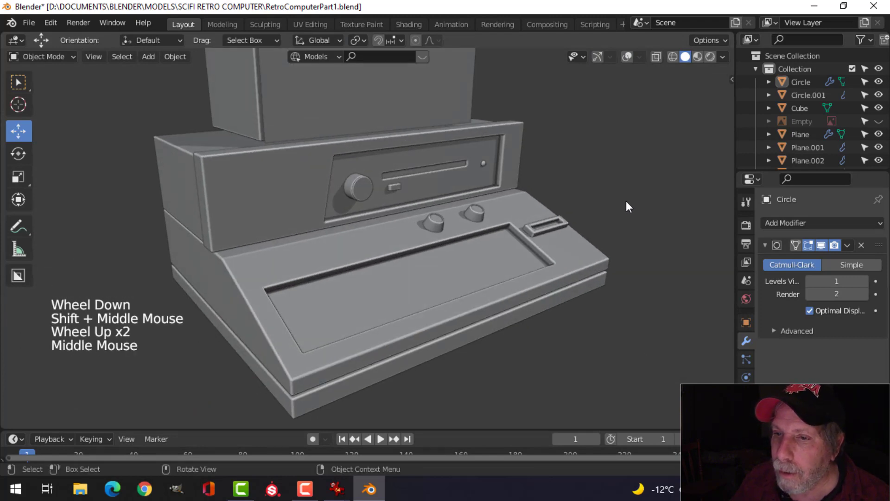